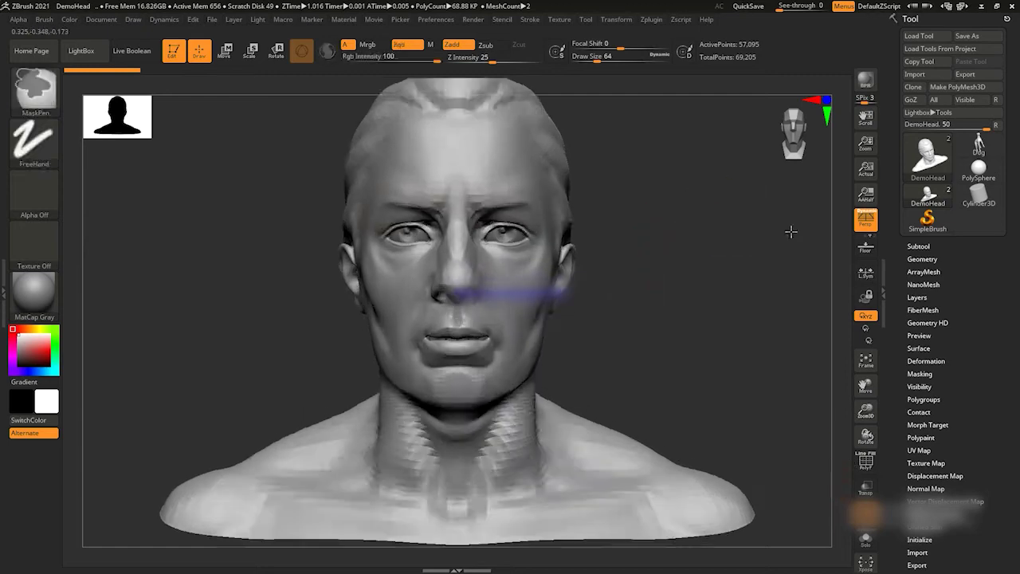
Frame the bust, zoom in on the face and work the lips from a three-quarter left view.
{"action": "key", "text": "f"}
{"action": "key", "text": "alt+Tab"}
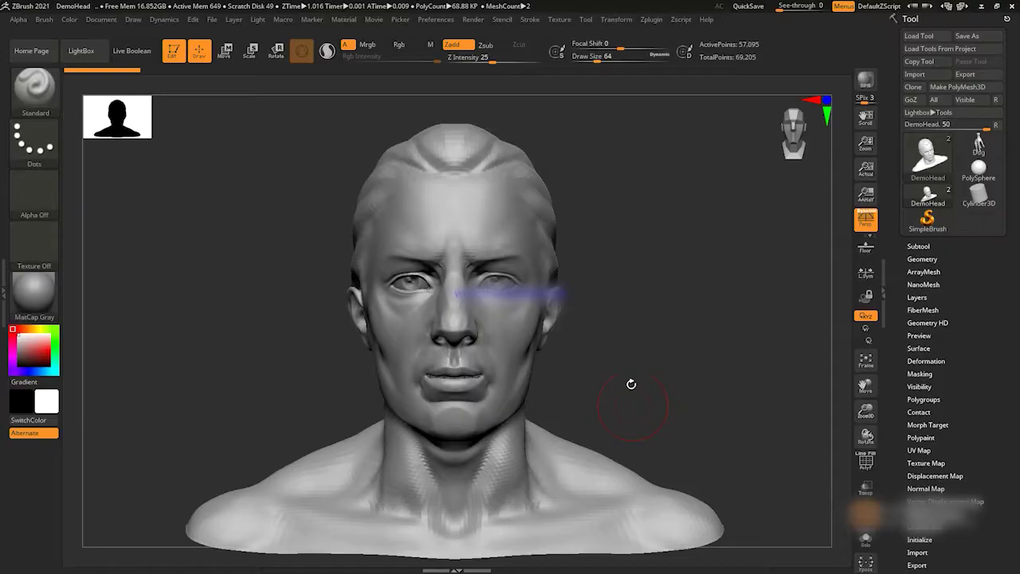
{"action": "left_click_drag", "start_coordinate": [662, 231], "coordinate": [657, 250]}
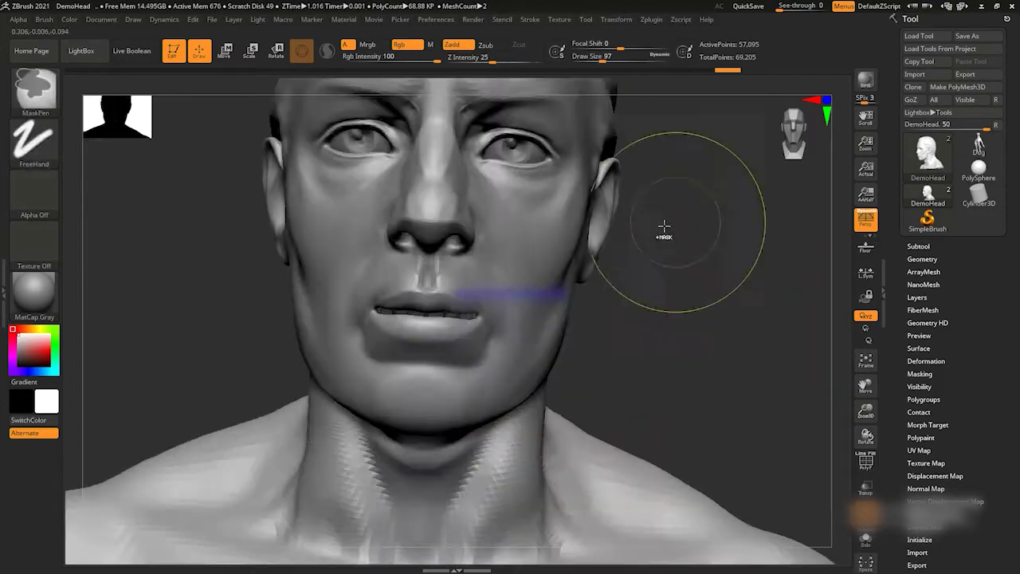
{"action": "left_click_drag", "start_coordinate": [793, 291], "coordinate": [736, 261], "text": "alt"}
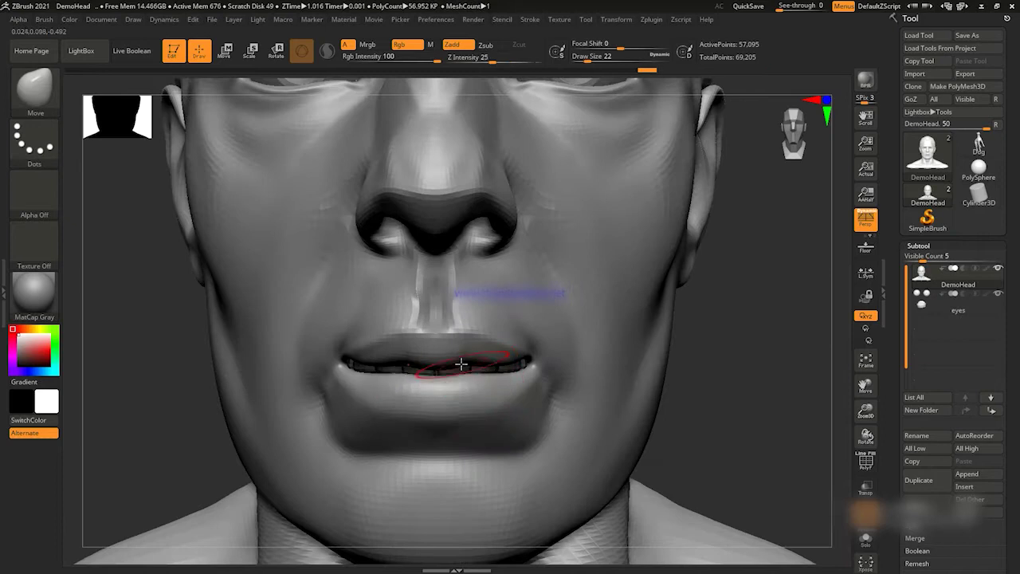
{"action": "left_click_drag", "start_coordinate": [804, 331], "coordinate": [555, 343]}
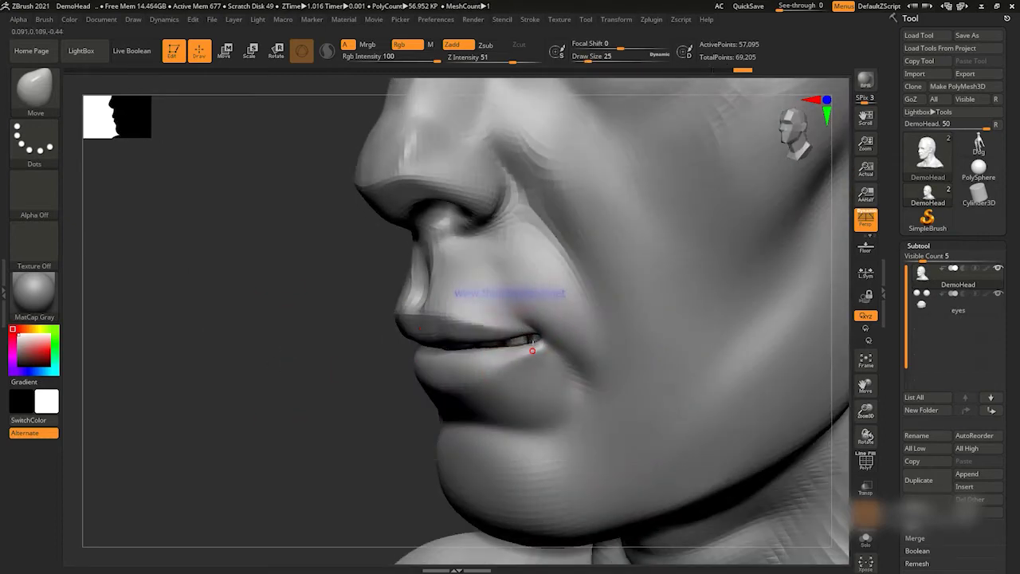
{"action": "key", "text": "space"}
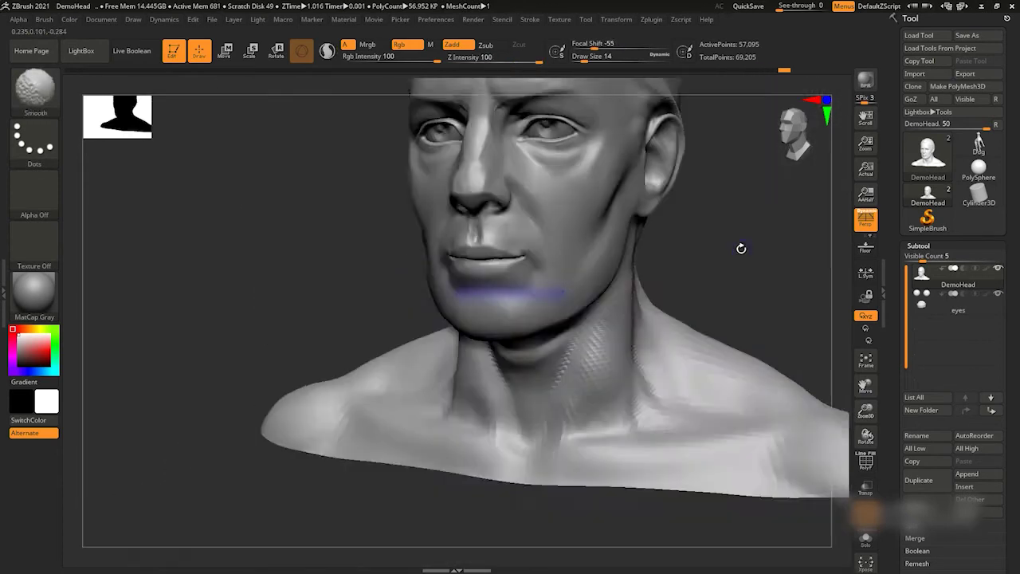
Reshape the mouth corners from the front and a close left profile with the Move brush.
{"action": "mouse_move", "coordinate": [740, 246]}
{"action": "left_mouse_down", "text": "shift"}
{"action": "mouse_move", "coordinate": [474, 193]}
{"action": "mouse_move", "coordinate": [719, 216]}
{"action": "mouse_move", "coordinate": [656, 353]}
{"action": "mouse_move", "coordinate": [774, 300]}
{"action": "mouse_move", "coordinate": [437, 316]}
{"action": "mouse_move", "coordinate": [710, 278]}
{"action": "left_mouse_up", "text": "shift"}
{"action": "key", "text": "space"}
{"action": "type", "text": "54"}
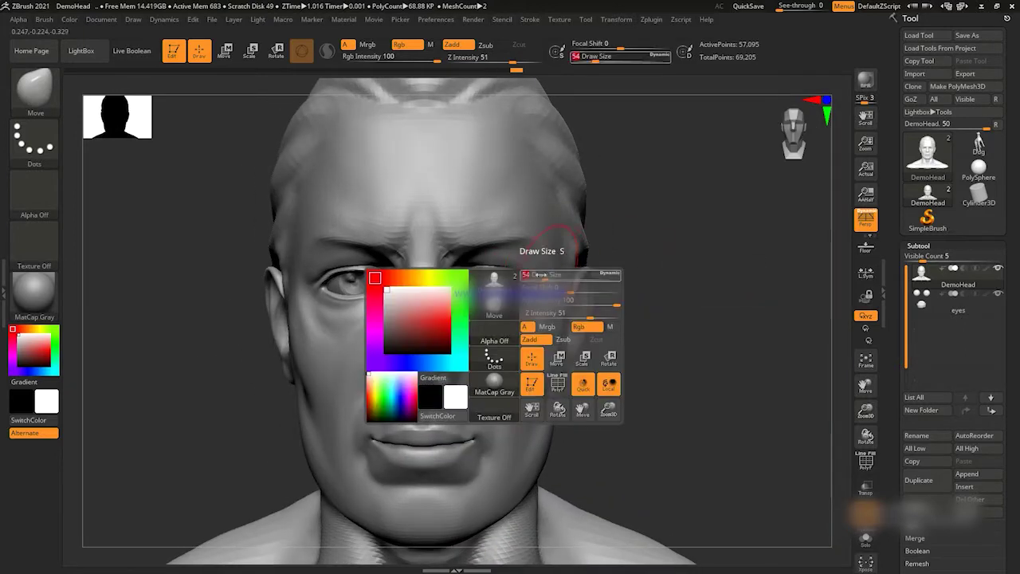
{"action": "left_click_drag", "start_coordinate": [629, 255], "coordinate": [665, 221], "text": "shift"}
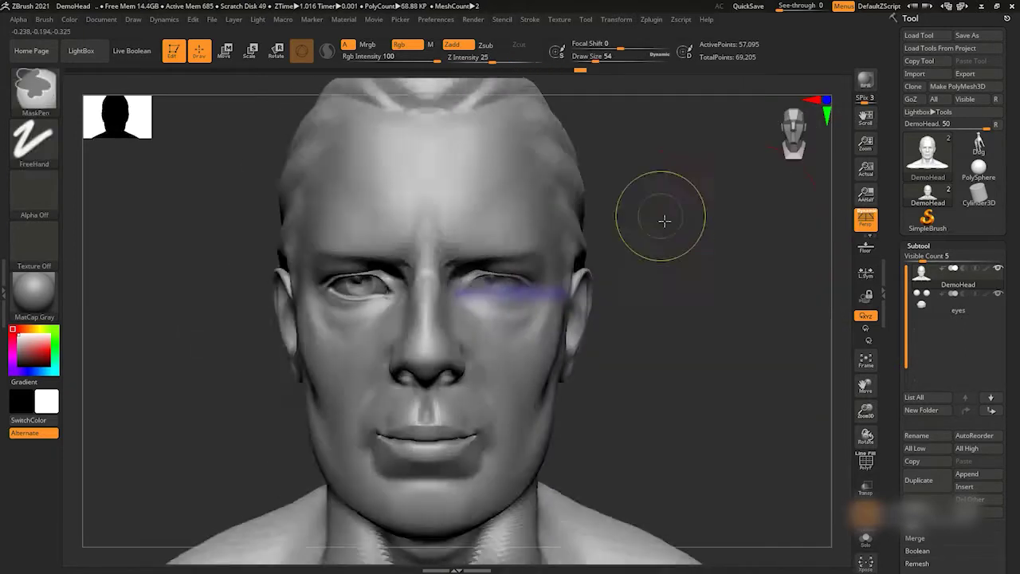
{"action": "left_click_drag", "start_coordinate": [727, 258], "coordinate": [651, 250], "text": "alt"}
{"action": "key", "text": "space"}
{"action": "mouse_move", "coordinate": [526, 397]}
{"action": "left_mouse_down"}
{"action": "mouse_move", "coordinate": [478, 391]}
{"action": "mouse_move", "coordinate": [719, 294]}
{"action": "mouse_move", "coordinate": [729, 268]}
{"action": "left_mouse_up"}
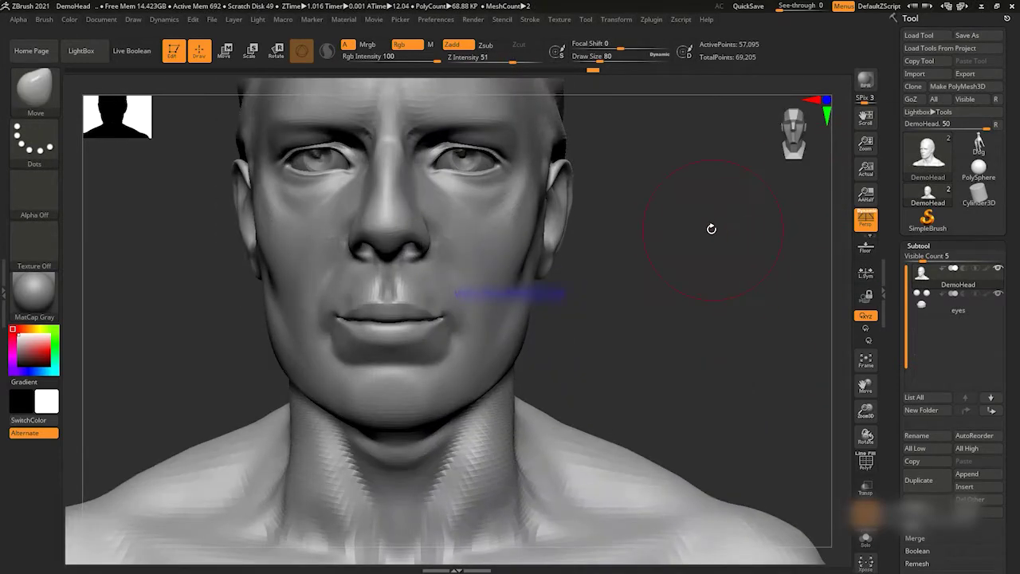
Orbit toward the left profile and pick a clay-building brush for the cheeks.
{"action": "left_click_drag", "start_coordinate": [711, 229], "coordinate": [574, 352]}
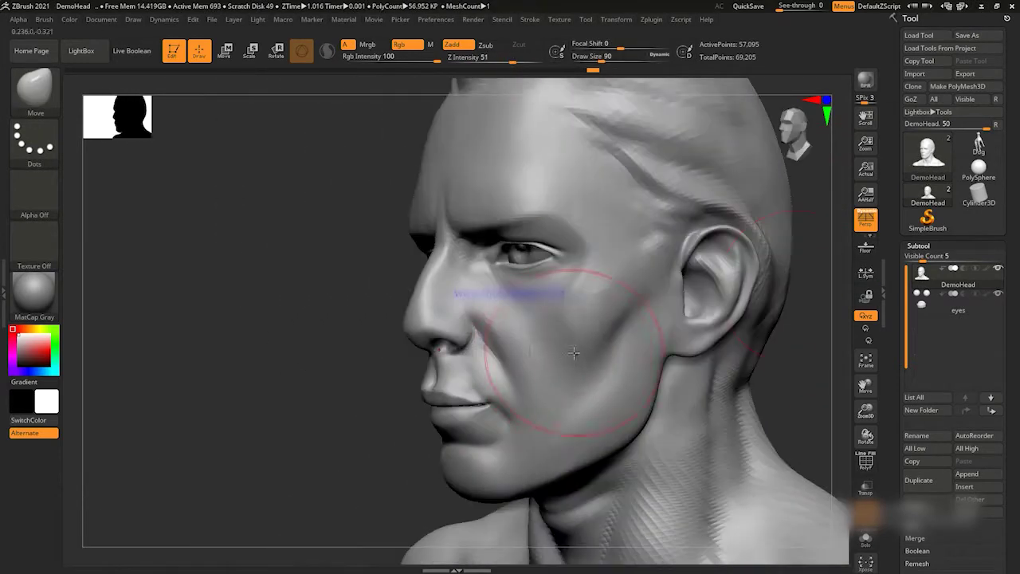
{"action": "left_click_drag", "start_coordinate": [718, 254], "coordinate": [719, 347]}
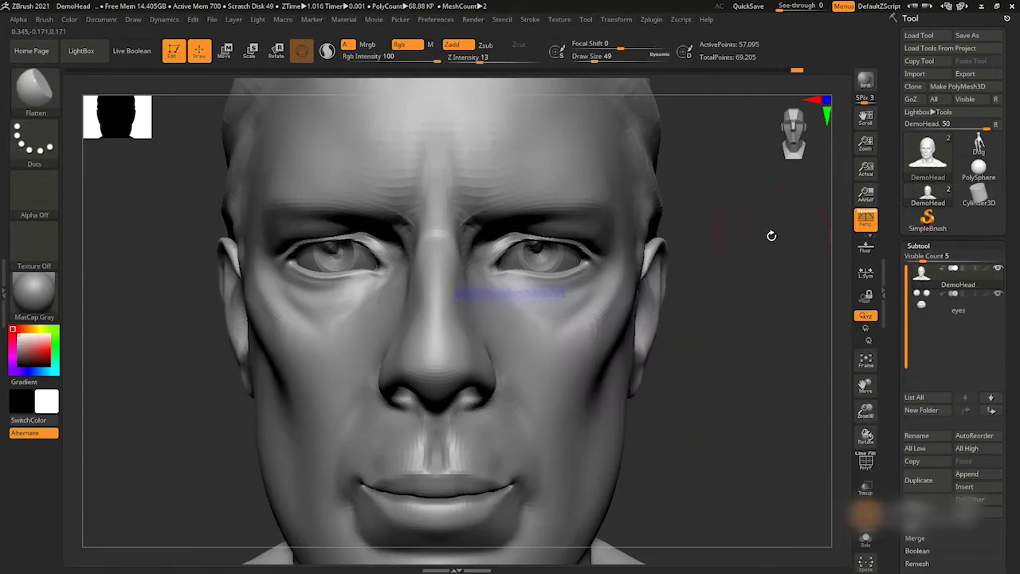
{"action": "mouse_move", "coordinate": [769, 234]}
{"action": "left_mouse_down"}
{"action": "mouse_move", "coordinate": [837, 268]}
{"action": "mouse_move", "coordinate": [769, 276]}
{"action": "left_mouse_up"}
{"action": "key", "text": "b"}
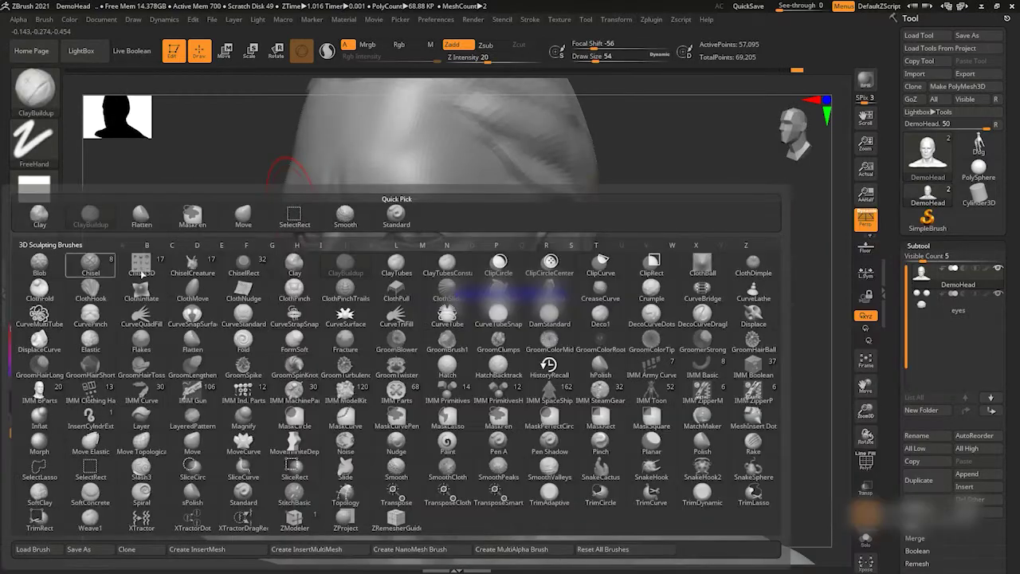
{"action": "left_click", "coordinate": [408, 262]}
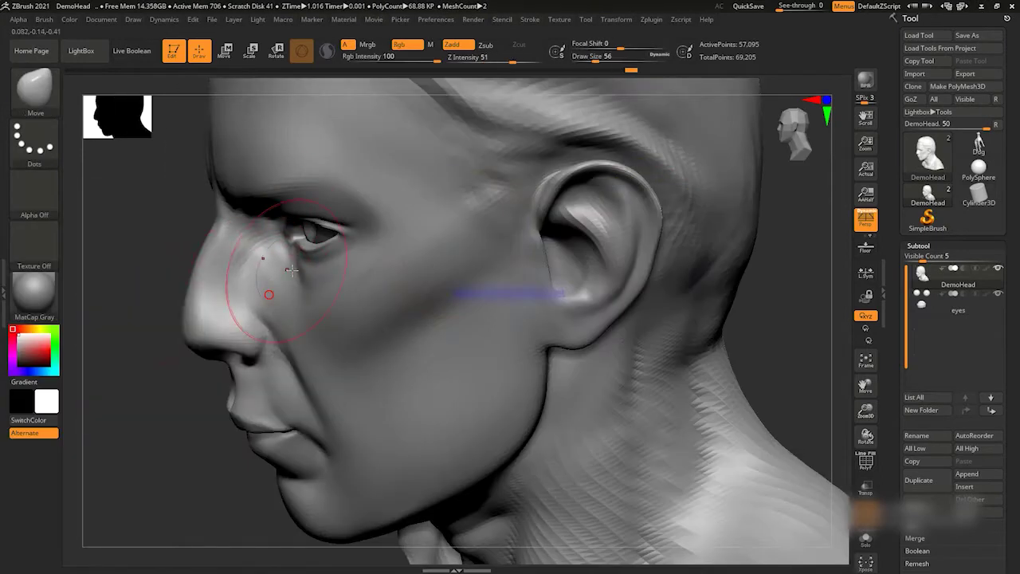
Firm up the cheekbone planes from the side and quick-save the model as DemoHead_01.
{"action": "mouse_move", "coordinate": [291, 270]}
{"action": "left_mouse_down"}
{"action": "mouse_move", "coordinate": [656, 234]}
{"action": "mouse_move", "coordinate": [228, 358]}
{"action": "mouse_move", "coordinate": [360, 386]}
{"action": "left_mouse_up"}
{"action": "key", "text": "f"}
{"action": "mouse_move", "coordinate": [710, 244]}
{"action": "left_mouse_down", "text": "alt"}
{"action": "mouse_move", "coordinate": [740, 252]}
{"action": "mouse_move", "coordinate": [668, 265]}
{"action": "left_mouse_up", "text": "alt"}
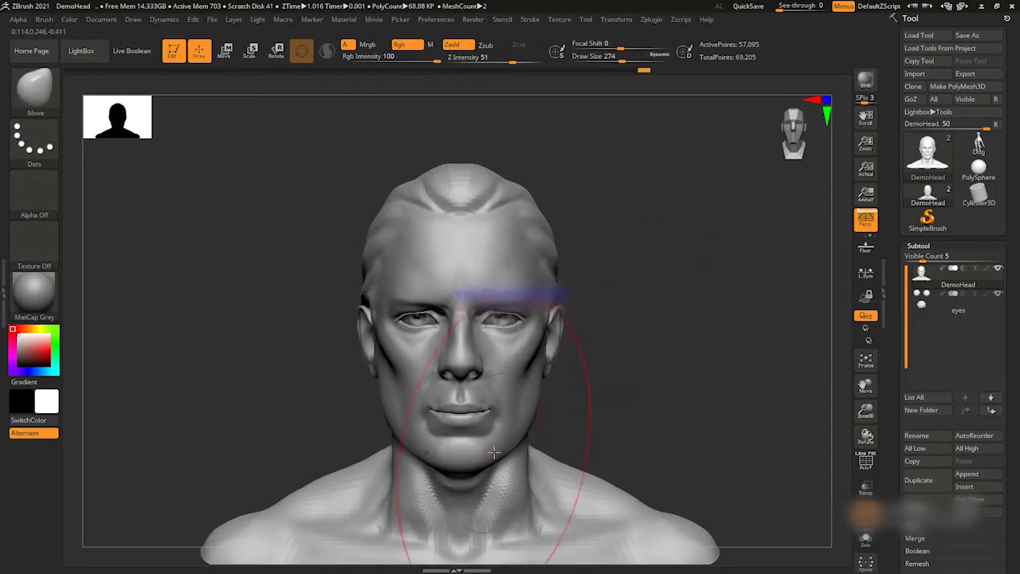
{"action": "mouse_move", "coordinate": [778, 292]}
{"action": "left_mouse_down"}
{"action": "mouse_move", "coordinate": [644, 342]}
{"action": "mouse_move", "coordinate": [706, 228]}
{"action": "mouse_move", "coordinate": [790, 292]}
{"action": "mouse_move", "coordinate": [681, 305]}
{"action": "mouse_move", "coordinate": [794, 223]}
{"action": "mouse_move", "coordinate": [594, 152]}
{"action": "left_mouse_up"}
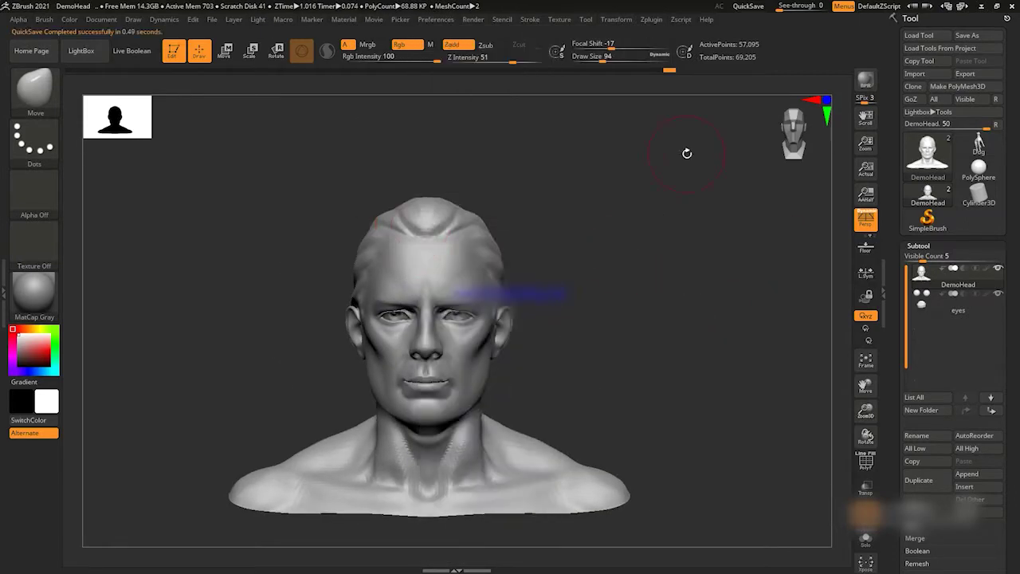
{"action": "key", "text": "ctrl+s"}
{"action": "key", "text": "Return"}
Orbit around the head and zoom in on the eye region.
{"action": "mouse_move", "coordinate": [722, 228]}
{"action": "left_mouse_down"}
{"action": "mouse_move", "coordinate": [511, 217]}
{"action": "mouse_move", "coordinate": [407, 184]}
{"action": "left_mouse_up"}
{"action": "mouse_move", "coordinate": [652, 328]}
{"action": "left_mouse_down"}
{"action": "mouse_move", "coordinate": [660, 204]}
{"action": "mouse_move", "coordinate": [756, 322]}
{"action": "left_mouse_up"}
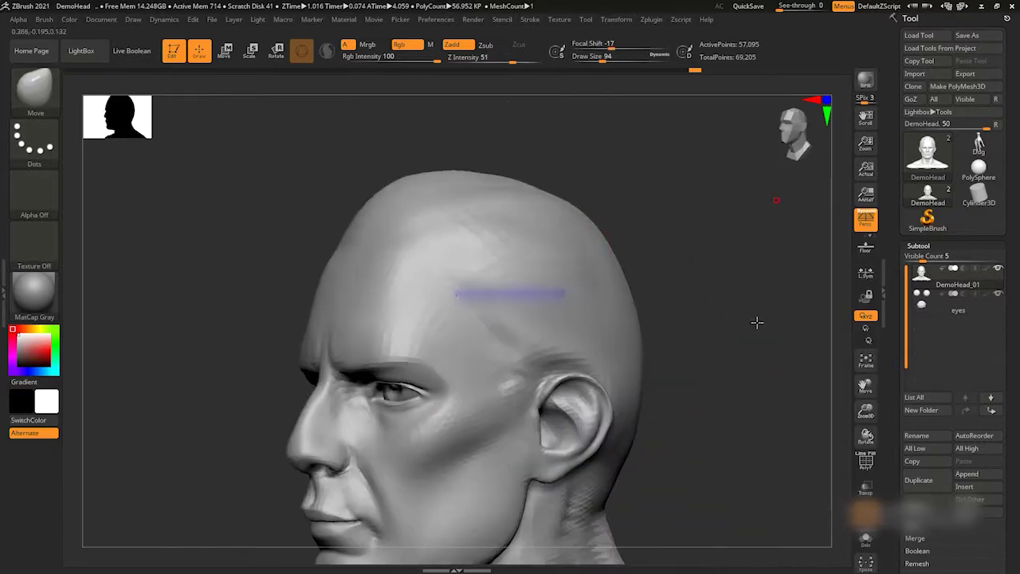
{"action": "left_click_drag", "start_coordinate": [540, 333], "coordinate": [467, 164]}
{"action": "mouse_move", "coordinate": [665, 255]}
{"action": "left_mouse_down"}
{"action": "mouse_move", "coordinate": [499, 222]}
{"action": "mouse_move", "coordinate": [674, 230]}
{"action": "mouse_move", "coordinate": [709, 214]}
{"action": "mouse_move", "coordinate": [703, 232]}
{"action": "mouse_move", "coordinate": [740, 278]}
{"action": "mouse_move", "coordinate": [519, 303]}
{"action": "left_mouse_up"}
{"action": "mouse_move", "coordinate": [783, 314]}
{"action": "left_mouse_down", "text": "shift"}
{"action": "mouse_move", "coordinate": [503, 308]}
{"action": "mouse_move", "coordinate": [626, 253]}
{"action": "mouse_move", "coordinate": [774, 330]}
{"action": "mouse_move", "coordinate": [733, 298]}
{"action": "mouse_move", "coordinate": [736, 271]}
{"action": "mouse_move", "coordinate": [762, 308]}
{"action": "left_mouse_up", "text": "shift"}
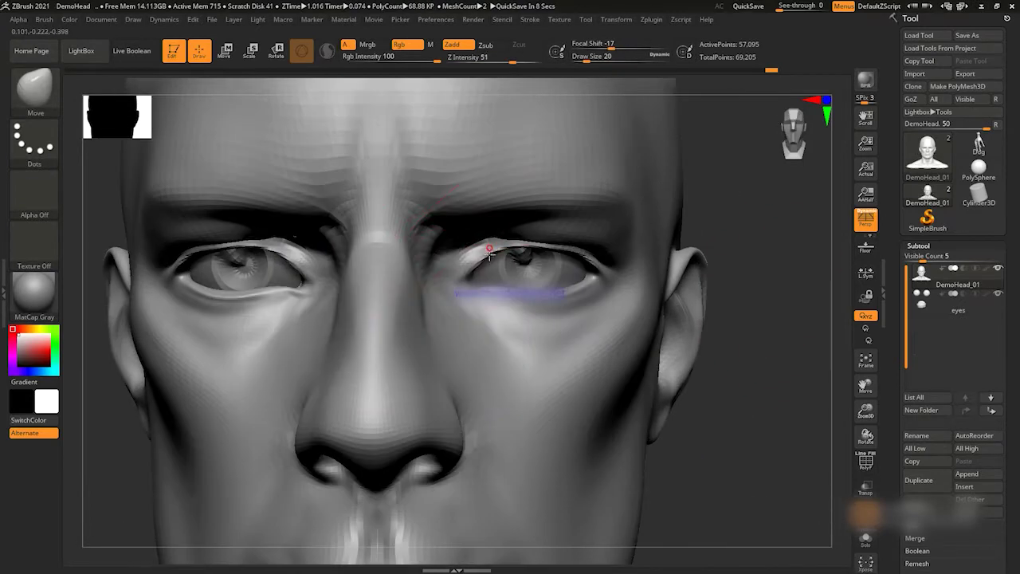
{"action": "mouse_move", "coordinate": [722, 190]}
{"action": "left_mouse_down", "text": "alt"}
{"action": "mouse_move", "coordinate": [646, 207]}
{"action": "mouse_move", "coordinate": [607, 244]}
{"action": "left_mouse_up", "text": "alt"}
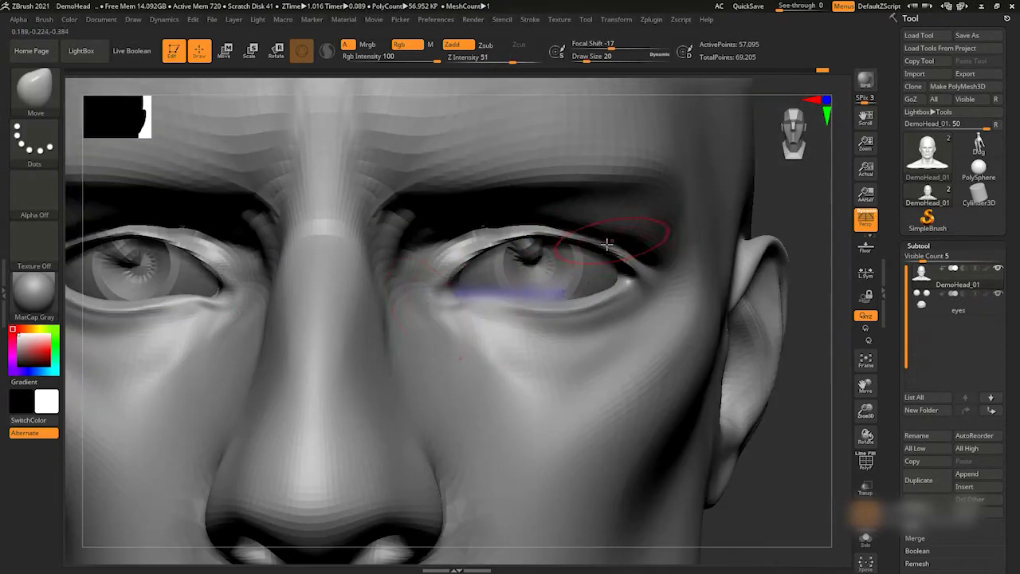
{"action": "left_click_drag", "start_coordinate": [417, 317], "coordinate": [747, 221], "text": "alt"}
{"action": "mouse_move", "coordinate": [758, 278]}
{"action": "left_mouse_down"}
{"action": "mouse_move", "coordinate": [443, 337]}
{"action": "mouse_move", "coordinate": [715, 226]}
{"action": "left_mouse_up"}
{"action": "mouse_move", "coordinate": [717, 358]}
{"action": "left_mouse_down", "text": "shift"}
{"action": "mouse_move", "coordinate": [746, 278]}
{"action": "mouse_move", "coordinate": [757, 305]}
{"action": "mouse_move", "coordinate": [773, 263]}
{"action": "mouse_move", "coordinate": [720, 207]}
{"action": "left_mouse_up", "text": "shift"}
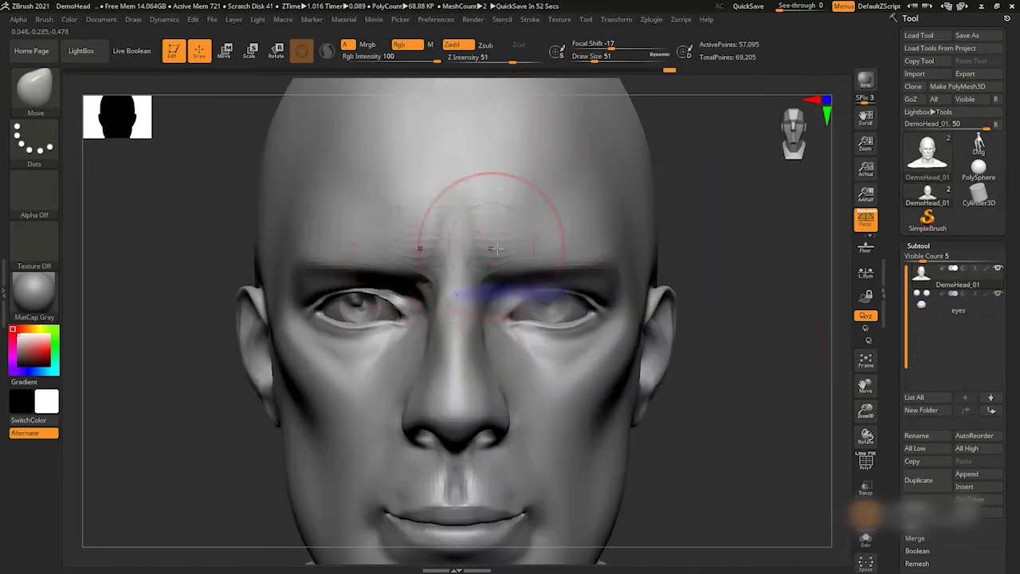
Build up the eyelids and cheek with ClayBuildup at size 25, and turn on Persp.
{"action": "key", "text": "b"}
{"action": "key", "text": "c"}
{"action": "key", "text": "b"}
{"action": "mouse_move", "coordinate": [764, 310]}
{"action": "left_mouse_down"}
{"action": "mouse_move", "coordinate": [752, 269]}
{"action": "mouse_move", "coordinate": [757, 216]}
{"action": "mouse_move", "coordinate": [765, 263]}
{"action": "left_mouse_up"}
{"action": "mouse_move", "coordinate": [462, 248]}
{"action": "left_mouse_down"}
{"action": "mouse_move", "coordinate": [502, 215]}
{"action": "mouse_move", "coordinate": [631, 341]}
{"action": "left_mouse_up"}
{"action": "mouse_move", "coordinate": [748, 177]}
{"action": "left_mouse_down", "text": "shift"}
{"action": "mouse_move", "coordinate": [737, 257]}
{"action": "mouse_move", "coordinate": [626, 257]}
{"action": "left_mouse_up", "text": "shift"}
{"action": "mouse_move", "coordinate": [575, 322]}
{"action": "left_mouse_down", "text": "alt"}
{"action": "mouse_move", "coordinate": [683, 278]}
{"action": "mouse_move", "coordinate": [603, 330]}
{"action": "mouse_move", "coordinate": [653, 177]}
{"action": "left_mouse_up", "text": "alt"}
{"action": "key", "text": "alt+Tab"}
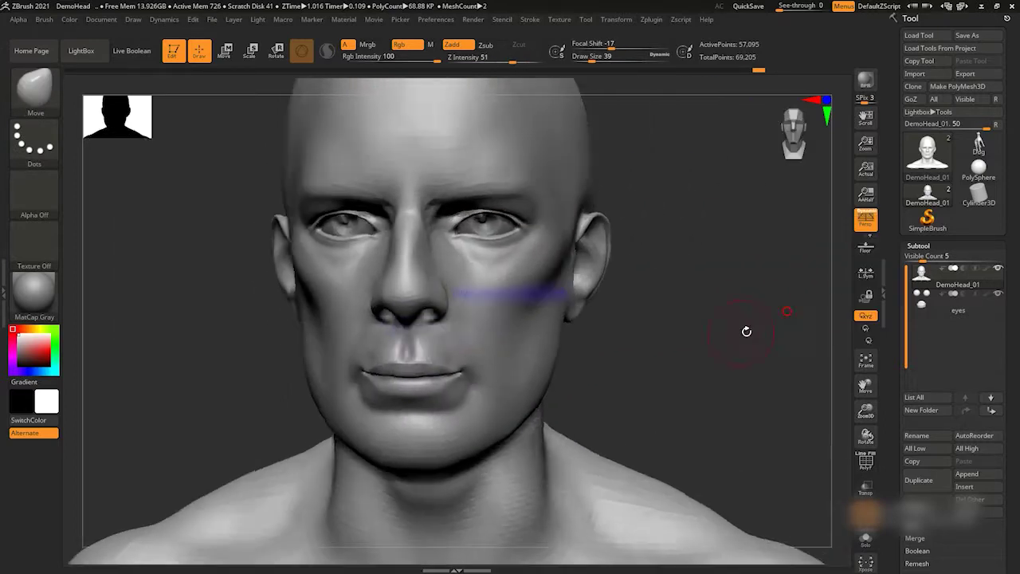
{"action": "mouse_move", "coordinate": [744, 333]}
{"action": "left_mouse_down"}
{"action": "mouse_move", "coordinate": [812, 302]}
{"action": "mouse_move", "coordinate": [844, 254]}
{"action": "left_mouse_up"}
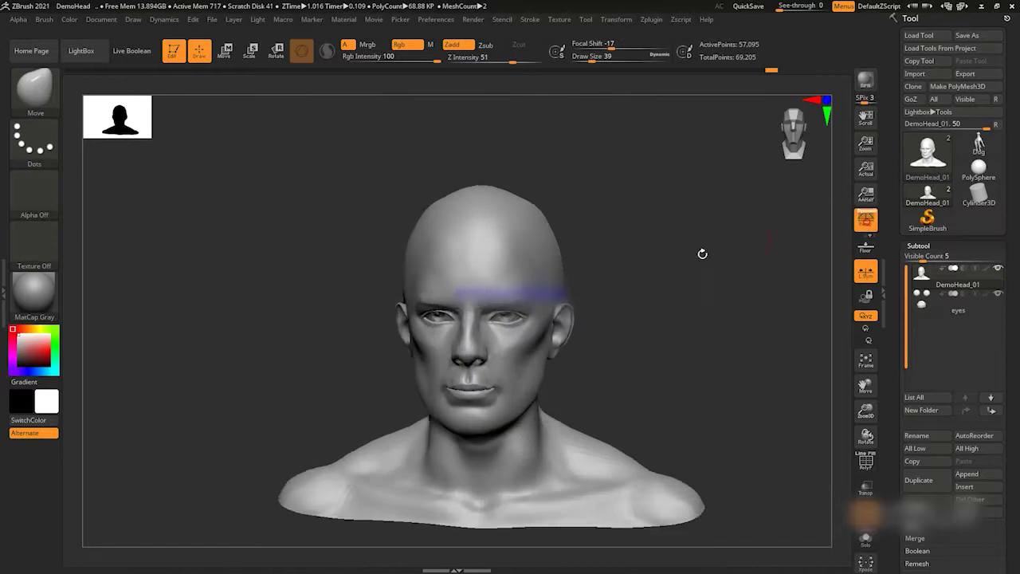
{"action": "left_click", "coordinate": [866, 223]}
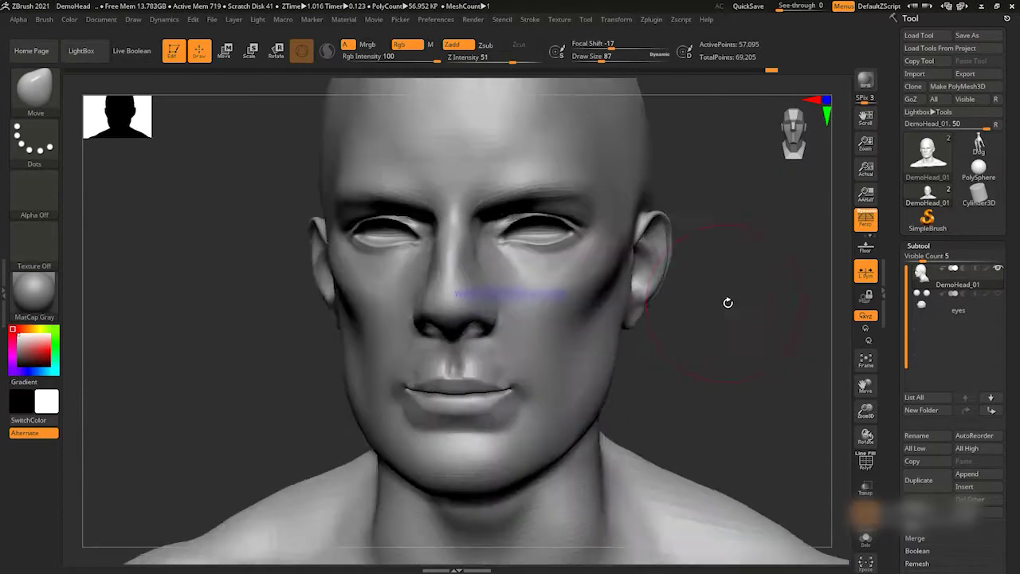
Cut brow and lip creases with DamStandard from profile and three-quarter views.
{"action": "left_click_drag", "start_coordinate": [723, 300], "coordinate": [268, 303]}
{"action": "key", "text": "b"}
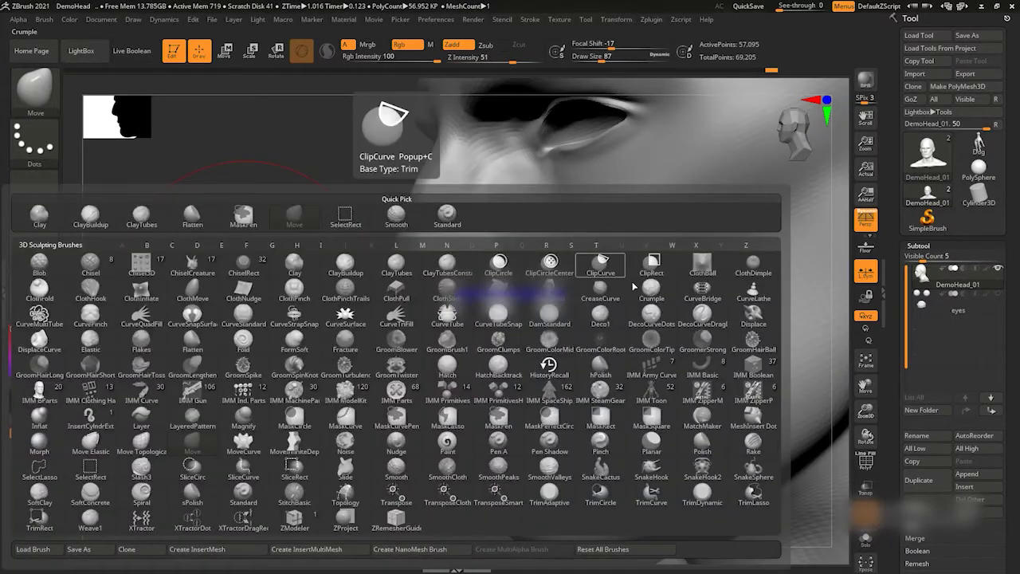
{"action": "key", "text": "d"}
{"action": "key", "text": "s"}
{"action": "key", "text": "space"}
{"action": "right_click_drag", "start_coordinate": [579, 304], "coordinate": [430, 281]}
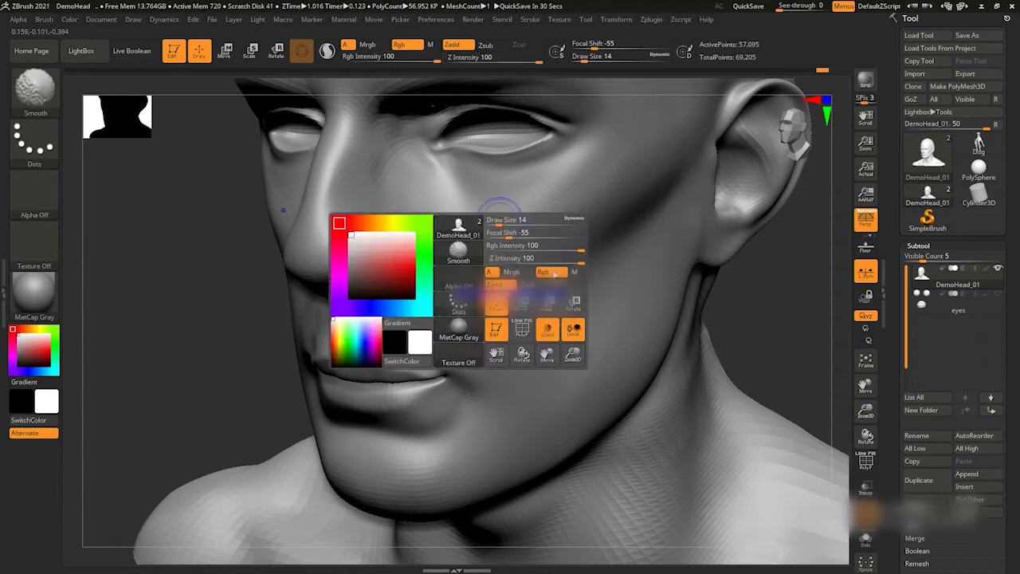
{"action": "mouse_move", "coordinate": [553, 273]}
{"action": "right_mouse_down"}
{"action": "mouse_move", "coordinate": [214, 319]}
{"action": "mouse_move", "coordinate": [733, 246]}
{"action": "right_mouse_up"}
Shape the eyelids and lips with the Move brush from profile and front views.
{"action": "key", "text": "b"}
{"action": "key", "text": "m"}
{"action": "key", "text": "v"}
{"action": "key", "text": "space"}
{"action": "mouse_move", "coordinate": [338, 293]}
{"action": "right_mouse_down"}
{"action": "mouse_move", "coordinate": [701, 282]}
{"action": "mouse_move", "coordinate": [262, 337]}
{"action": "mouse_move", "coordinate": [686, 281]}
{"action": "mouse_move", "coordinate": [434, 295]}
{"action": "mouse_move", "coordinate": [396, 215]}
{"action": "right_mouse_up"}
{"action": "mouse_move", "coordinate": [511, 136]}
{"action": "right_mouse_down", "text": "shift"}
{"action": "mouse_move", "coordinate": [457, 219]}
{"action": "mouse_move", "coordinate": [728, 216]}
{"action": "mouse_move", "coordinate": [398, 268]}
{"action": "mouse_move", "coordinate": [751, 239]}
{"action": "mouse_move", "coordinate": [503, 316]}
{"action": "mouse_move", "coordinate": [583, 257]}
{"action": "mouse_move", "coordinate": [462, 279]}
{"action": "right_mouse_up", "text": "shift"}
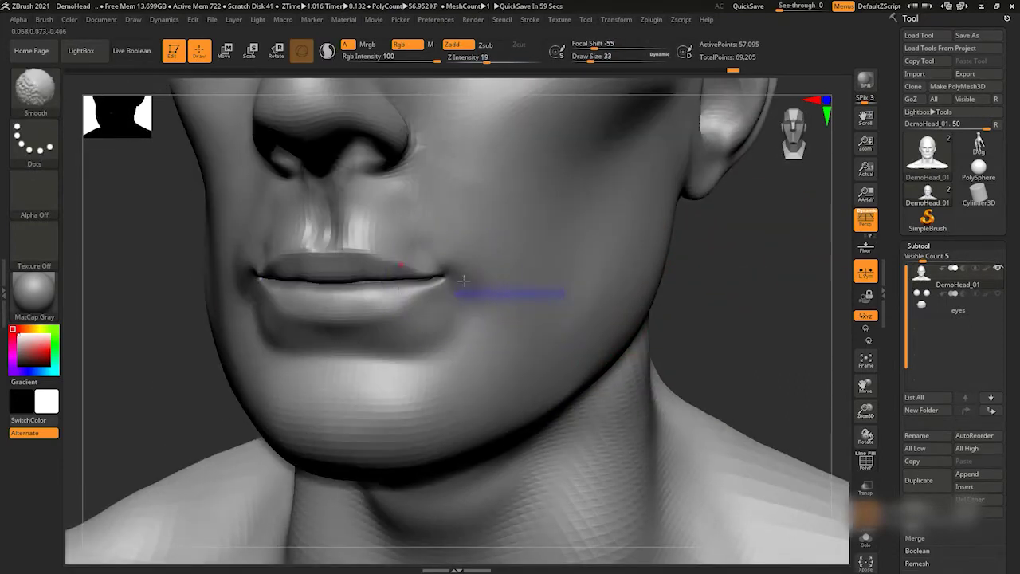
{"action": "right_click_drag", "start_coordinate": [498, 245], "coordinate": [446, 263]}
Deepen creases on the lower face with DamStandard, turning to show the right ear.
{"action": "key", "text": "b"}
{"action": "key", "text": "d"}
{"action": "key", "text": "s"}
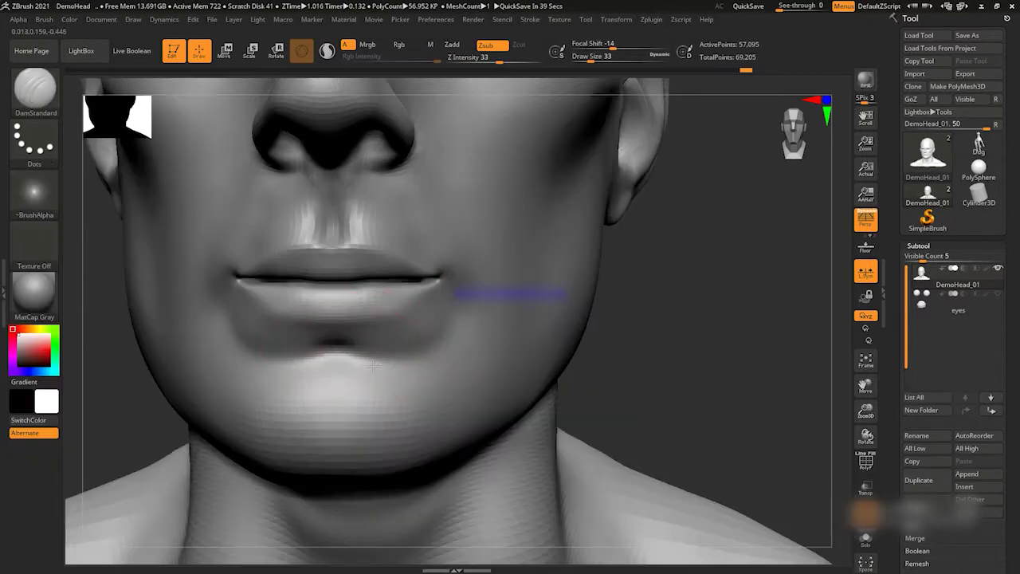
{"action": "right_click_drag", "start_coordinate": [360, 351], "coordinate": [436, 352], "text": "alt"}
{"action": "right_click_drag", "start_coordinate": [241, 223], "coordinate": [556, 297]}
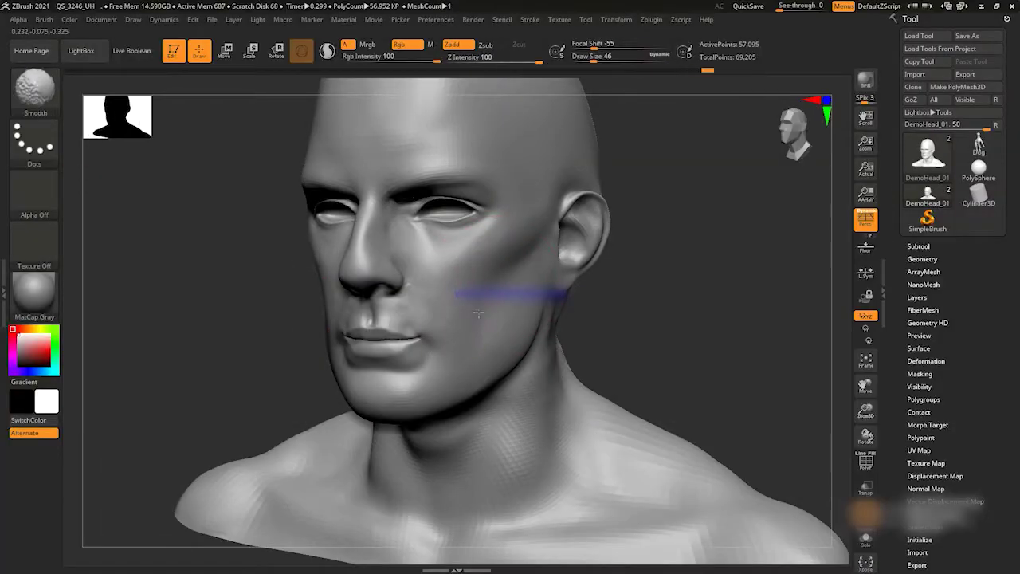
Review the reworked eye, brow and lips from frontal and side views.
{"action": "mouse_move", "coordinate": [717, 239]}
{"action": "left_mouse_down"}
{"action": "mouse_move", "coordinate": [769, 199]}
{"action": "mouse_move", "coordinate": [637, 193]}
{"action": "mouse_move", "coordinate": [653, 268]}
{"action": "mouse_move", "coordinate": [767, 314]}
{"action": "mouse_move", "coordinate": [706, 236]}
{"action": "left_mouse_up"}
{"action": "mouse_move", "coordinate": [781, 239]}
{"action": "left_mouse_down", "text": "alt"}
{"action": "mouse_move", "coordinate": [781, 218]}
{"action": "mouse_move", "coordinate": [402, 348]}
{"action": "left_mouse_up", "text": "alt"}
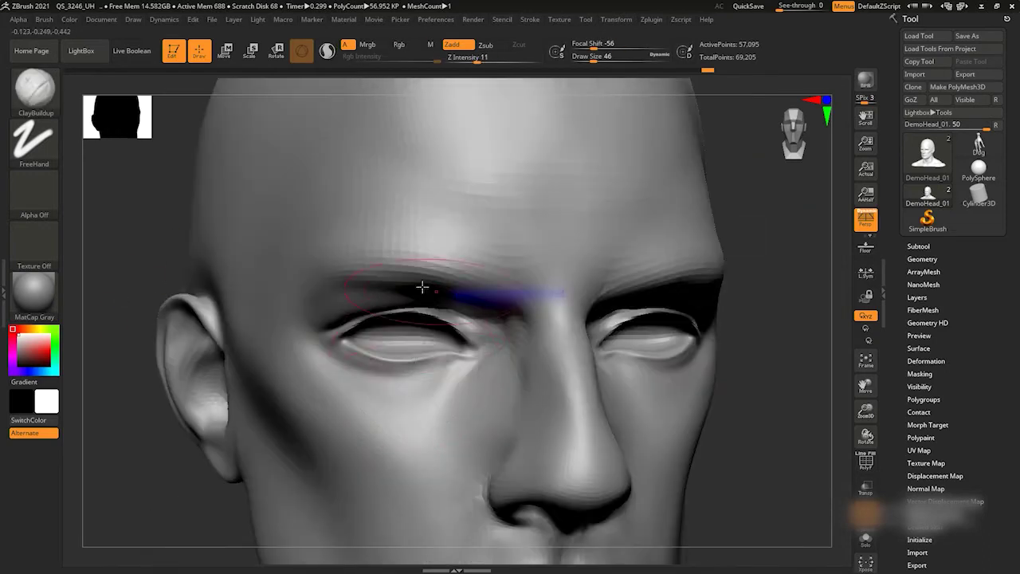
{"action": "mouse_move", "coordinate": [449, 360]}
{"action": "right_mouse_down"}
{"action": "mouse_move", "coordinate": [501, 234]}
{"action": "mouse_move", "coordinate": [515, 268]}
{"action": "mouse_move", "coordinate": [740, 228]}
{"action": "mouse_move", "coordinate": [485, 321]}
{"action": "right_mouse_up"}
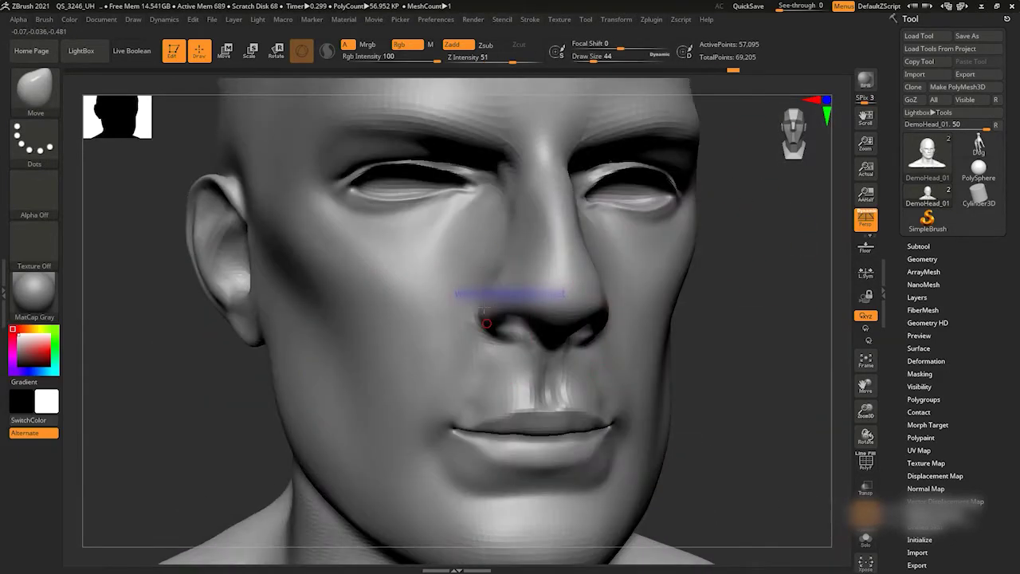
{"action": "mouse_move", "coordinate": [739, 284]}
{"action": "right_mouse_down"}
{"action": "mouse_move", "coordinate": [740, 260]}
{"action": "mouse_move", "coordinate": [761, 301]}
{"action": "mouse_move", "coordinate": [476, 370]}
{"action": "right_mouse_up"}
{"action": "key", "text": "space"}
{"action": "right_click_drag", "start_coordinate": [757, 297], "coordinate": [757, 255], "text": "alt"}
{"action": "right_click_drag", "start_coordinate": [754, 307], "coordinate": [612, 328]}
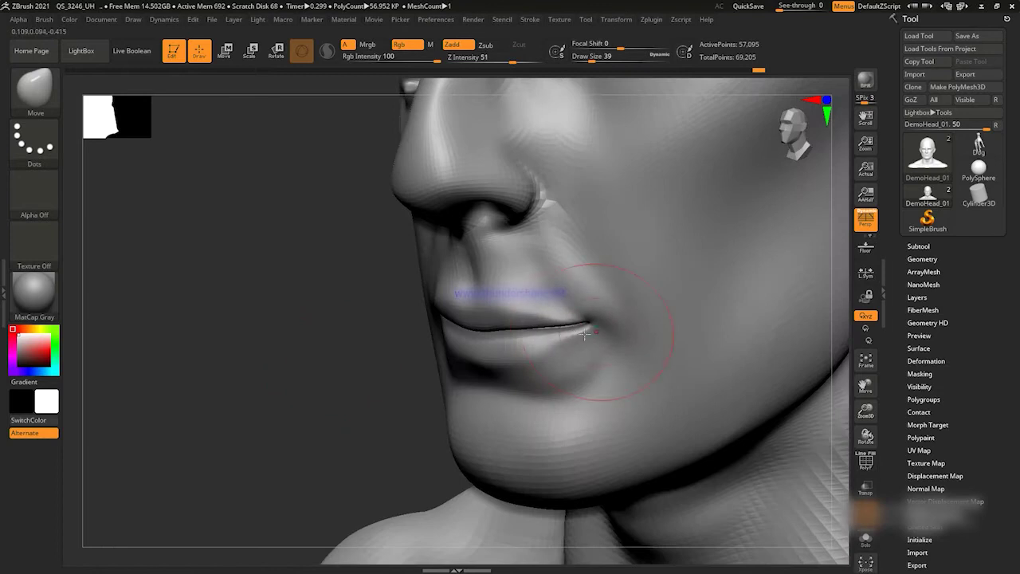
{"action": "right_click_drag", "start_coordinate": [314, 329], "coordinate": [313, 309]}
Reframe the head after nose and eye close-ups, then show the DemoHead_02 and eyes subtool list.
{"action": "key", "text": "f"}
{"action": "mouse_move", "coordinate": [608, 262]}
{"action": "right_mouse_down", "text": "alt"}
{"action": "mouse_move", "coordinate": [724, 246]}
{"action": "mouse_move", "coordinate": [319, 193]}
{"action": "mouse_move", "coordinate": [437, 235]}
{"action": "mouse_move", "coordinate": [663, 236]}
{"action": "mouse_move", "coordinate": [449, 383]}
{"action": "right_mouse_up", "text": "alt"}
{"action": "key", "text": "f"}
{"action": "key", "text": "f"}
{"action": "mouse_move", "coordinate": [642, 205]}
{"action": "right_mouse_down"}
{"action": "mouse_move", "coordinate": [629, 273]}
{"action": "mouse_move", "coordinate": [295, 239]}
{"action": "mouse_move", "coordinate": [576, 205]}
{"action": "mouse_move", "coordinate": [597, 228]}
{"action": "right_mouse_up"}
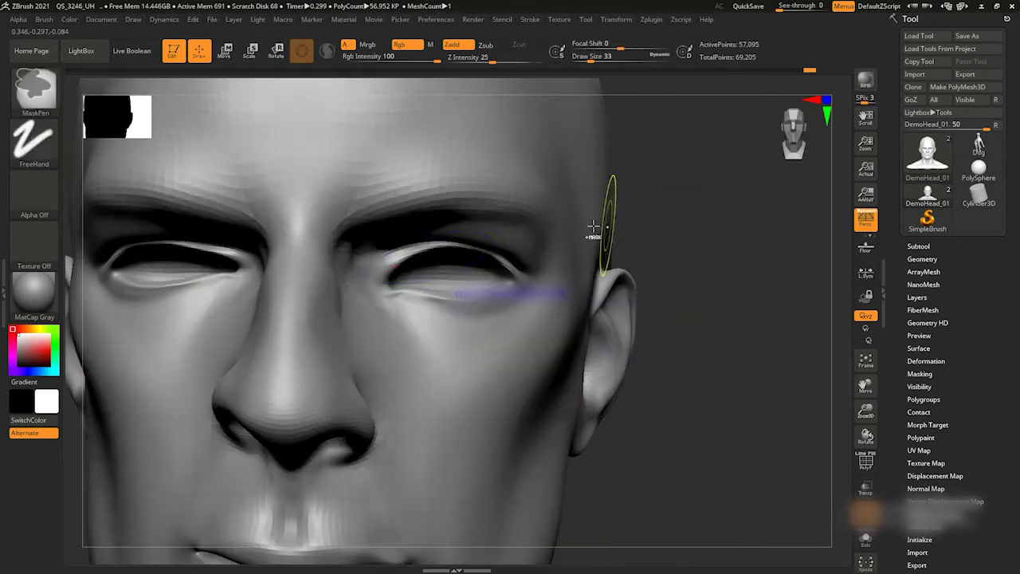
{"action": "key", "text": "f"}
{"action": "right_click_drag", "start_coordinate": [408, 322], "coordinate": [736, 216], "text": "shift"}
{"action": "key", "text": "f"}
{"action": "mouse_move", "coordinate": [648, 326]}
{"action": "right_mouse_down", "text": "alt"}
{"action": "mouse_move", "coordinate": [311, 302]}
{"action": "mouse_move", "coordinate": [528, 319]}
{"action": "mouse_move", "coordinate": [714, 306]}
{"action": "mouse_move", "coordinate": [824, 255]}
{"action": "mouse_move", "coordinate": [689, 307]}
{"action": "mouse_move", "coordinate": [777, 352]}
{"action": "right_mouse_up", "text": "alt"}
{"action": "key", "text": "space"}
{"action": "key", "text": "alt+Tab"}
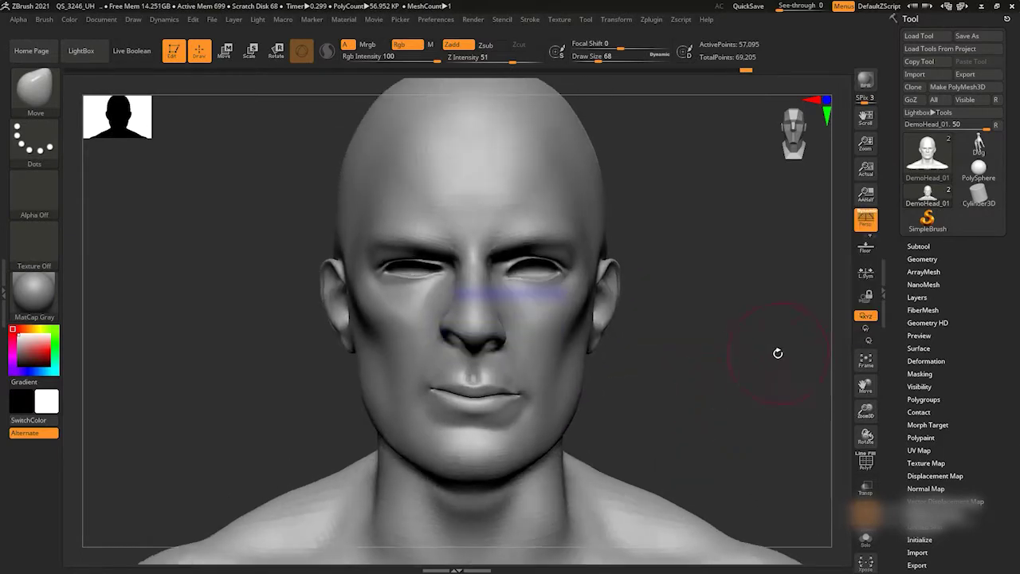
{"action": "mouse_move", "coordinate": [673, 355]}
{"action": "right_mouse_down", "text": "ctrl"}
{"action": "mouse_move", "coordinate": [685, 296]}
{"action": "mouse_move", "coordinate": [662, 279]}
{"action": "right_mouse_up", "text": "ctrl"}
{"action": "left_click", "coordinate": [924, 246]}
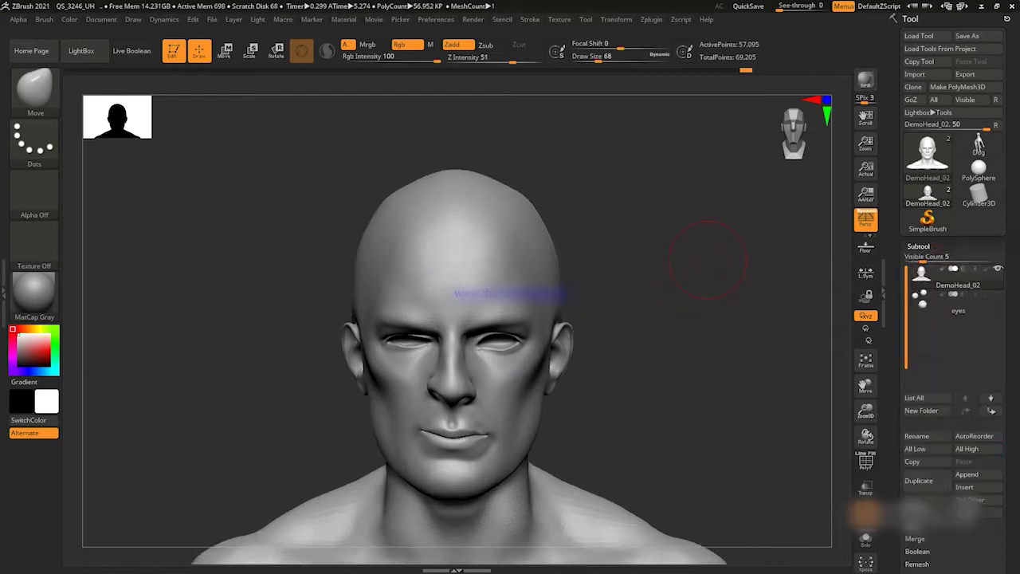
Append a Sphere3D subtool and move it up over the top of the head.
{"action": "left_click", "coordinate": [926, 28]}
{"action": "left_click", "coordinate": [520, 381]}
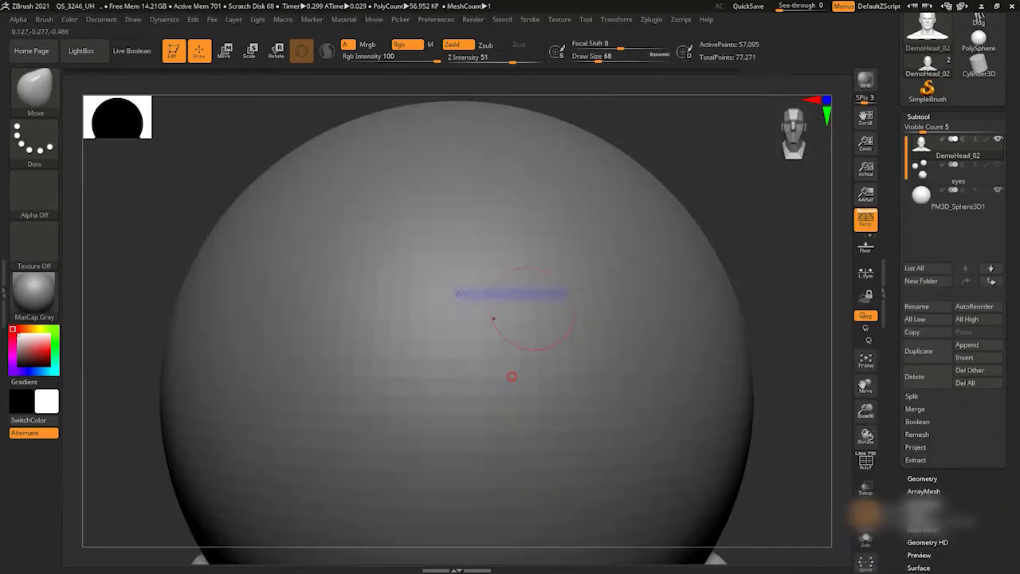
{"action": "left_click_drag", "start_coordinate": [504, 275], "coordinate": [505, 211]}
{"action": "mouse_move", "coordinate": [637, 239]}
{"action": "left_mouse_down"}
{"action": "mouse_move", "coordinate": [688, 242]}
{"action": "mouse_move", "coordinate": [721, 225]}
{"action": "left_mouse_up"}
{"action": "left_click", "coordinate": [997, 139]}
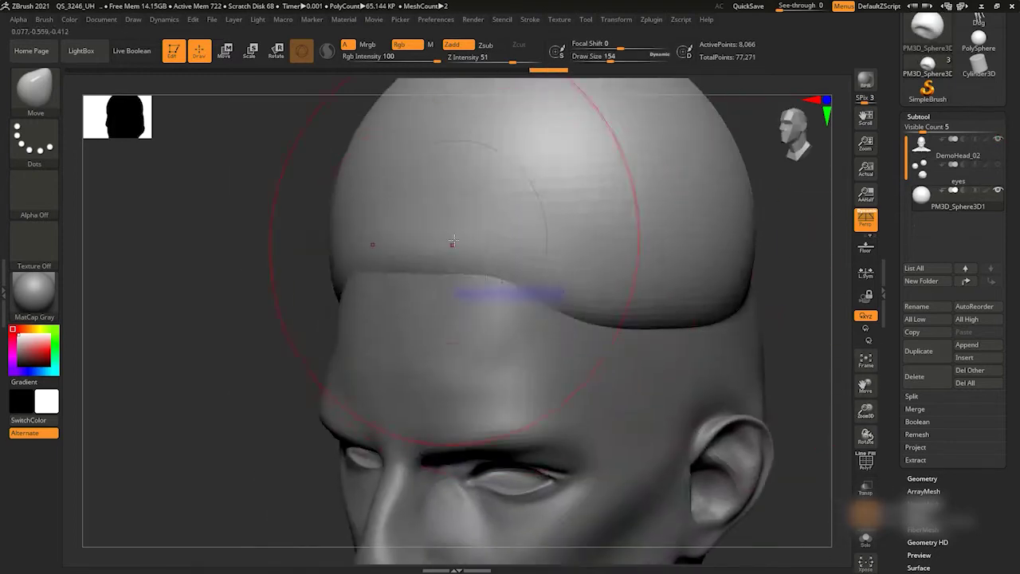
Reposition the PM3D_Sphere3D1 cap with Transpose Move, checking it from the side and behind.
{"action": "left_click_drag", "start_coordinate": [502, 184], "coordinate": [760, 234]}
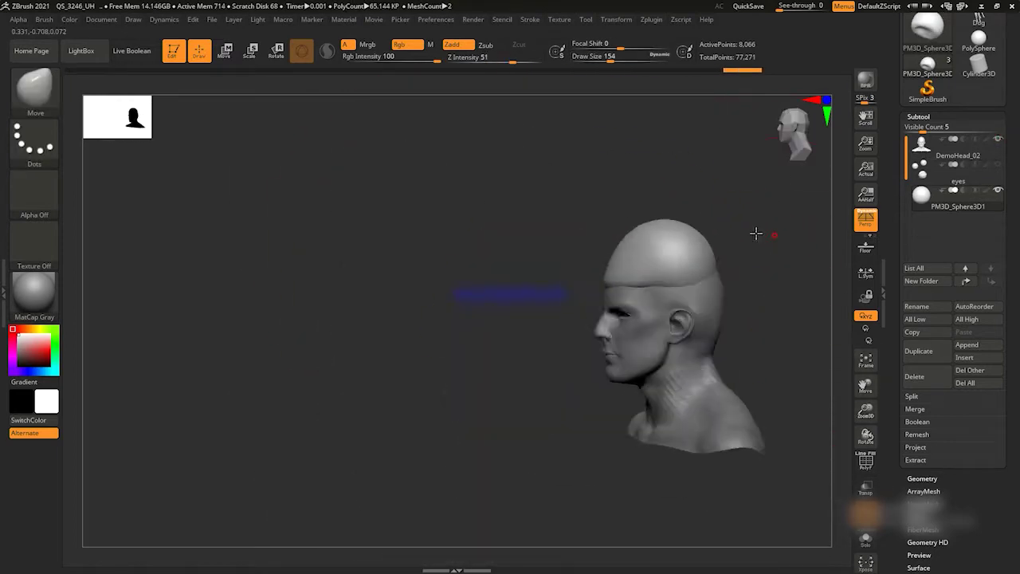
{"action": "left_click_drag", "start_coordinate": [707, 311], "coordinate": [511, 234]}
{"action": "key", "text": "w"}
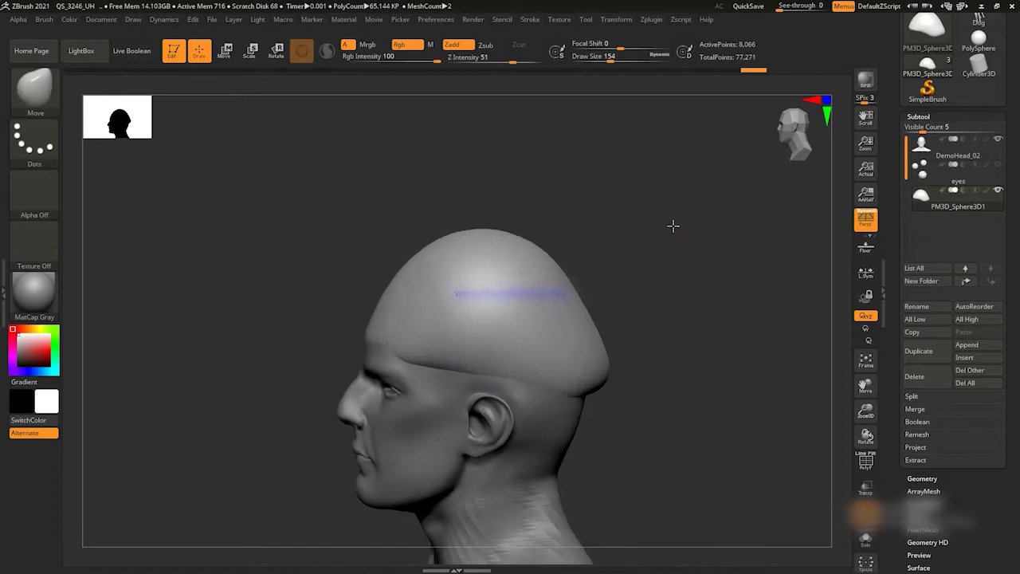
{"action": "left_click_drag", "start_coordinate": [668, 299], "coordinate": [775, 259], "text": "shift"}
{"action": "left_click_drag", "start_coordinate": [592, 326], "coordinate": [447, 323]}
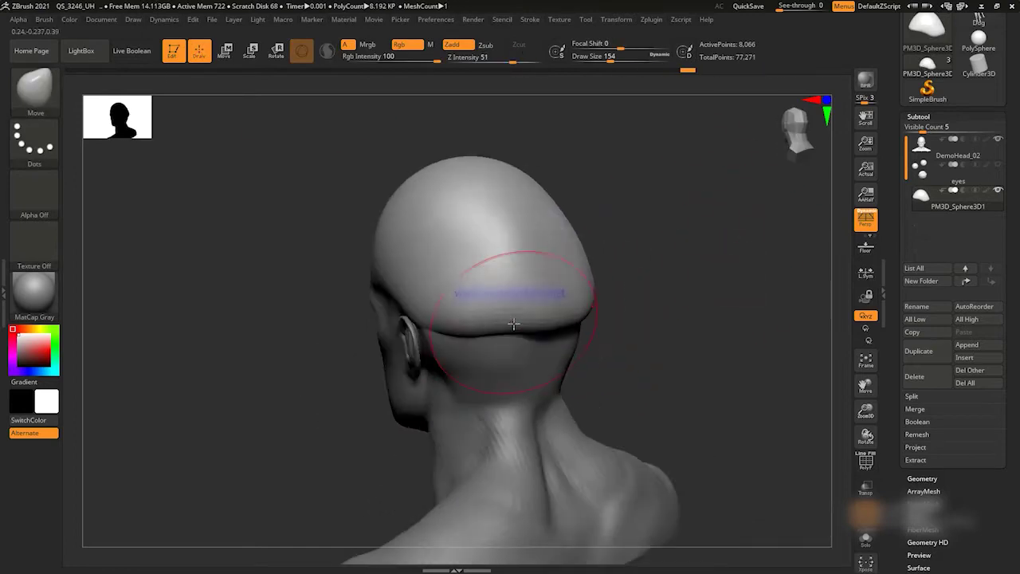
{"action": "mouse_move", "coordinate": [550, 325]}
{"action": "left_mouse_down"}
{"action": "mouse_move", "coordinate": [667, 253]}
{"action": "mouse_move", "coordinate": [510, 244]}
{"action": "mouse_move", "coordinate": [377, 302]}
{"action": "mouse_move", "coordinate": [647, 298]}
{"action": "left_mouse_up"}
{"action": "mouse_move", "coordinate": [383, 275]}
{"action": "left_mouse_down"}
{"action": "mouse_move", "coordinate": [812, 210]}
{"action": "mouse_move", "coordinate": [717, 228]}
{"action": "mouse_move", "coordinate": [711, 331]}
{"action": "mouse_move", "coordinate": [749, 247]}
{"action": "mouse_move", "coordinate": [538, 263]}
{"action": "left_mouse_up"}
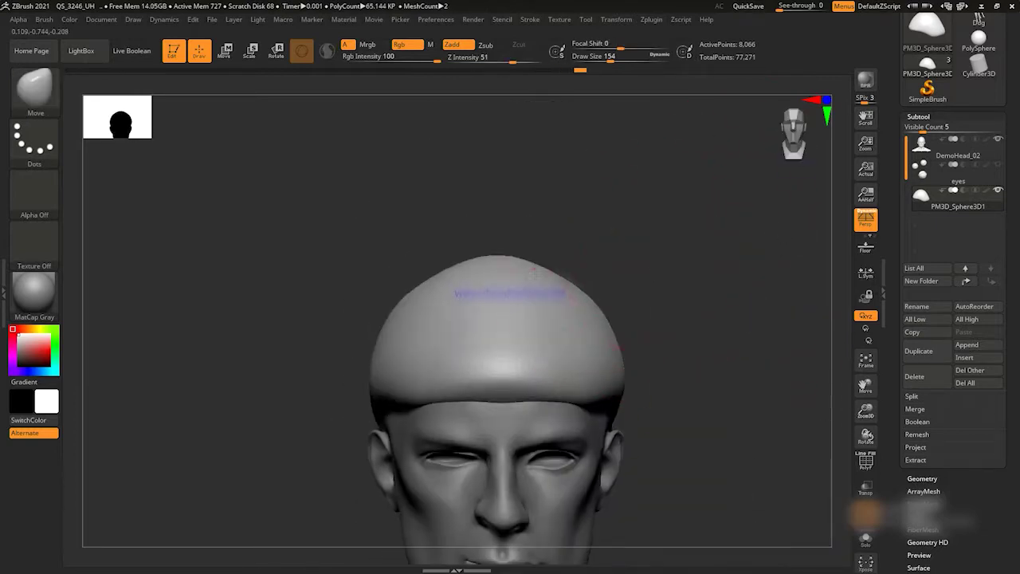
{"action": "left_click_drag", "start_coordinate": [449, 372], "coordinate": [525, 367]}
Check the cap's fit from below, front and above, then start saving a new version.
{"action": "key", "text": "alt+Tab"}
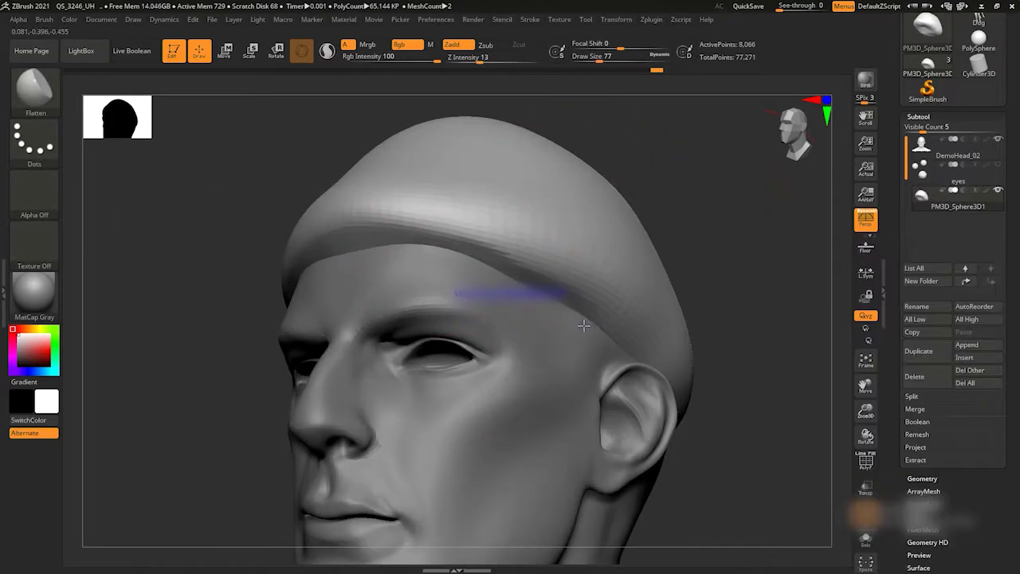
{"action": "left_click_drag", "start_coordinate": [709, 251], "coordinate": [715, 228]}
{"action": "left_click_drag", "start_coordinate": [716, 311], "coordinate": [753, 275]}
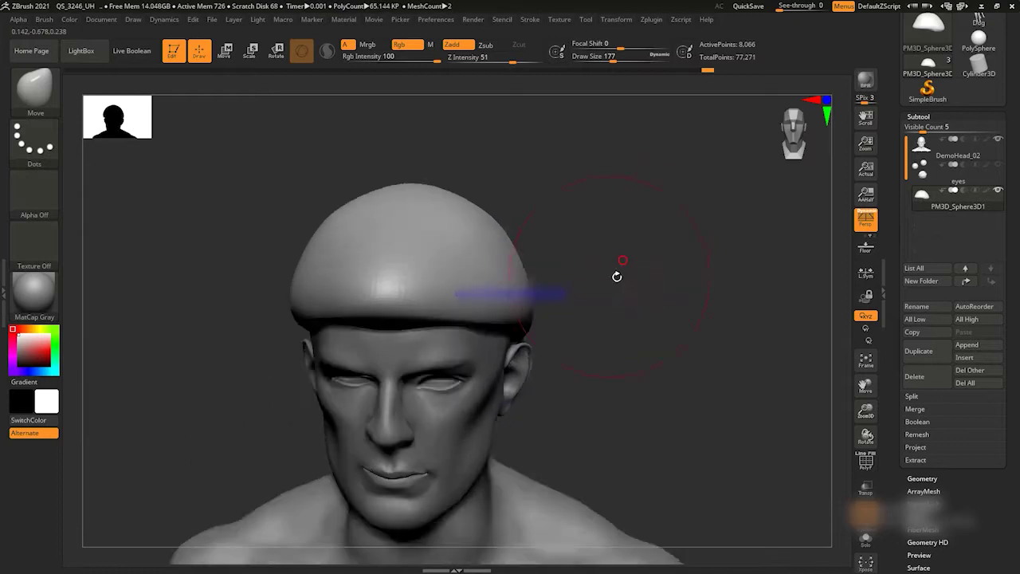
{"action": "mouse_move", "coordinate": [691, 265]}
{"action": "left_mouse_down"}
{"action": "mouse_move", "coordinate": [667, 234]}
{"action": "mouse_move", "coordinate": [668, 218]}
{"action": "left_mouse_up"}
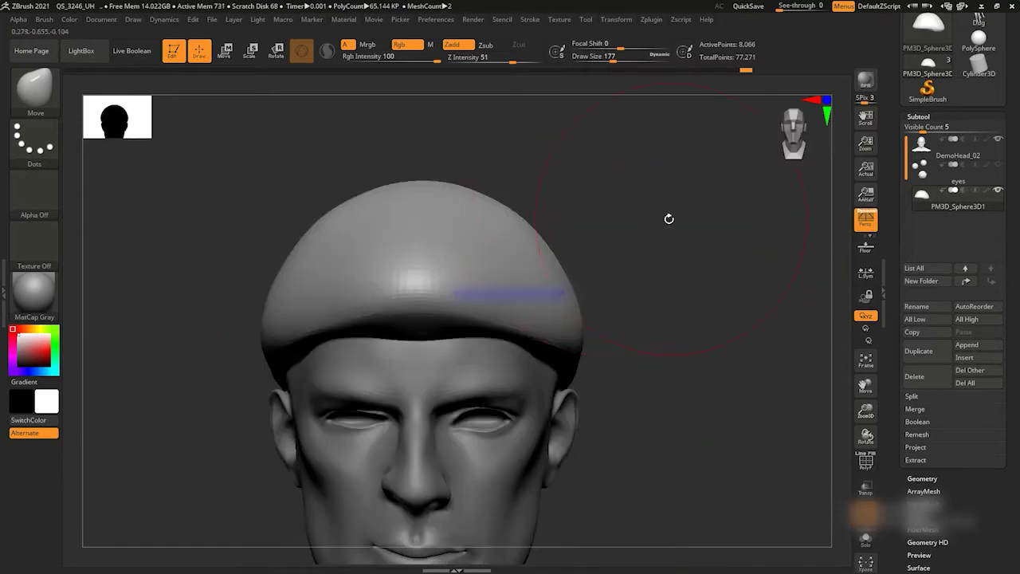
{"action": "mouse_move", "coordinate": [679, 267]}
{"action": "left_mouse_down"}
{"action": "mouse_move", "coordinate": [607, 282]}
{"action": "mouse_move", "coordinate": [740, 255]}
{"action": "left_mouse_up"}
{"action": "key", "text": "ctrl+s"}
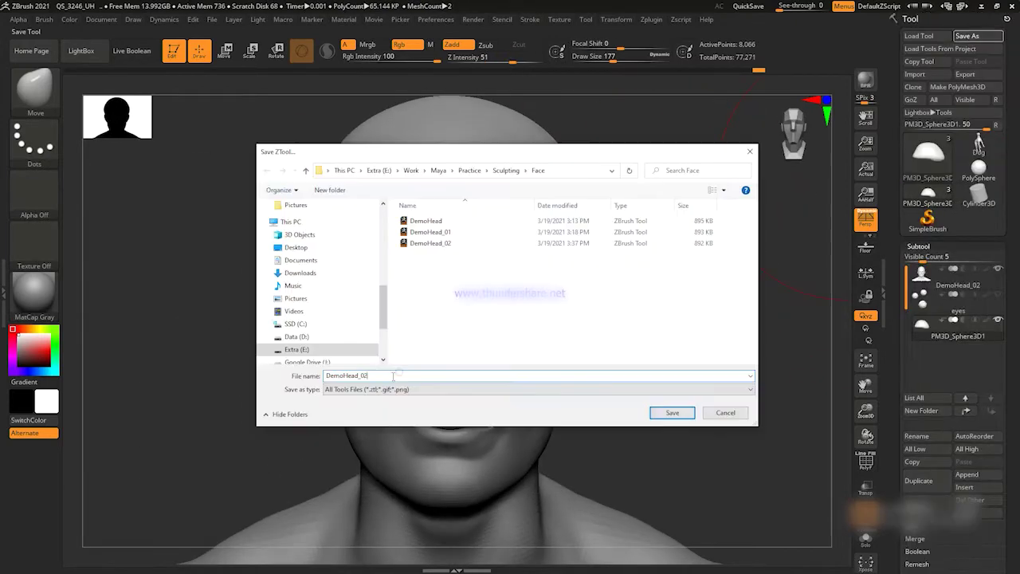
Confirm the save, solo the cap, and build up and smooth clay inside it with ClayBuildup.
{"action": "key", "text": "Return"}
{"action": "left_click_drag", "start_coordinate": [713, 296], "coordinate": [664, 217]}
{"action": "key", "text": "b"}
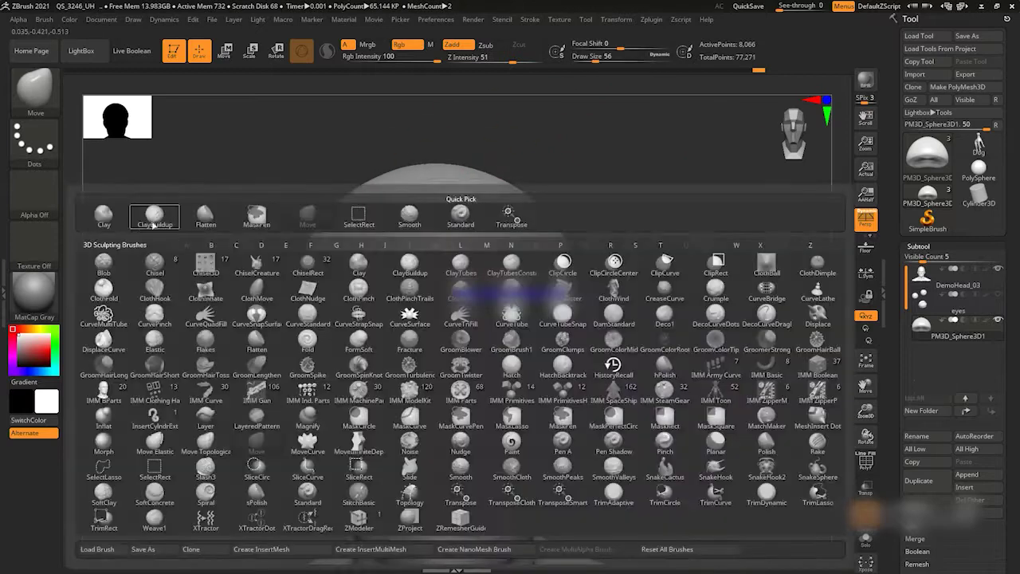
{"action": "key", "text": "c"}
{"action": "key", "text": "b"}
{"action": "left_click", "coordinate": [997, 320], "text": "shift"}
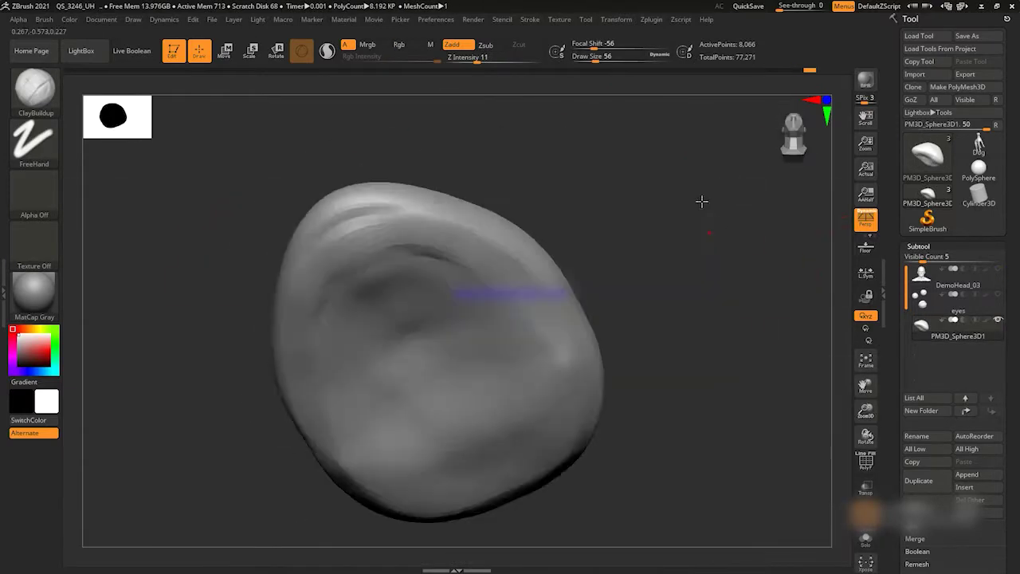
{"action": "key", "text": "b"}
{"action": "left_click_drag", "start_coordinate": [469, 397], "coordinate": [457, 386]}
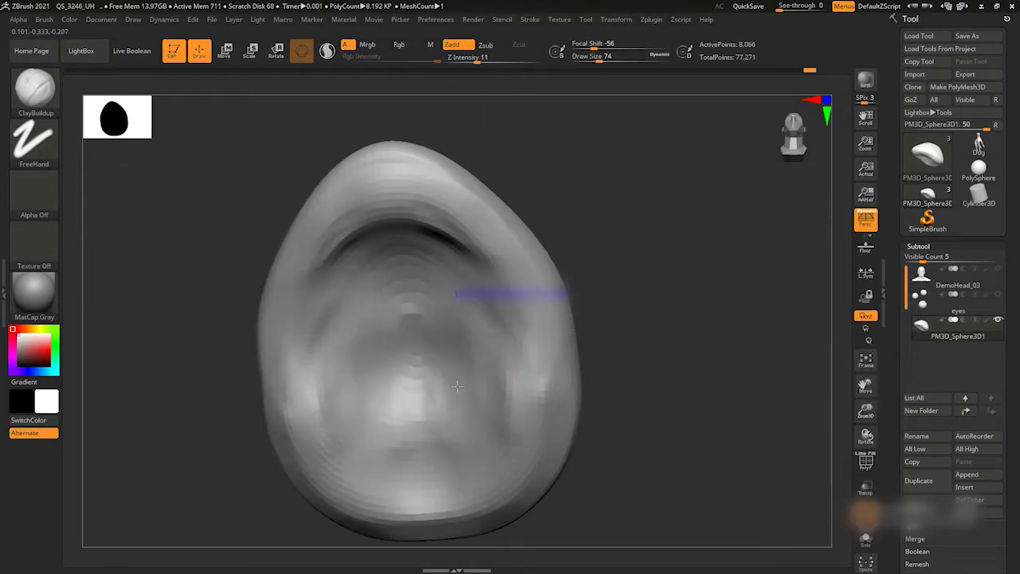
{"action": "left_click_drag", "start_coordinate": [456, 447], "coordinate": [362, 391], "text": "shift"}
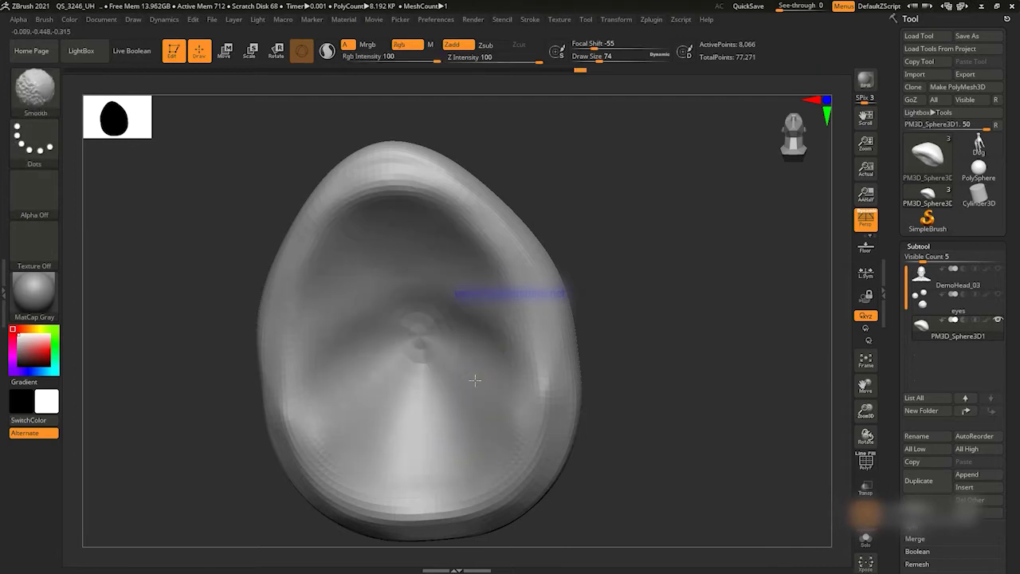
Turn off the wireframe and flatten the cap, inspecting its top, underside and inner cavity.
{"action": "left_click_drag", "start_coordinate": [726, 262], "coordinate": [675, 359]}
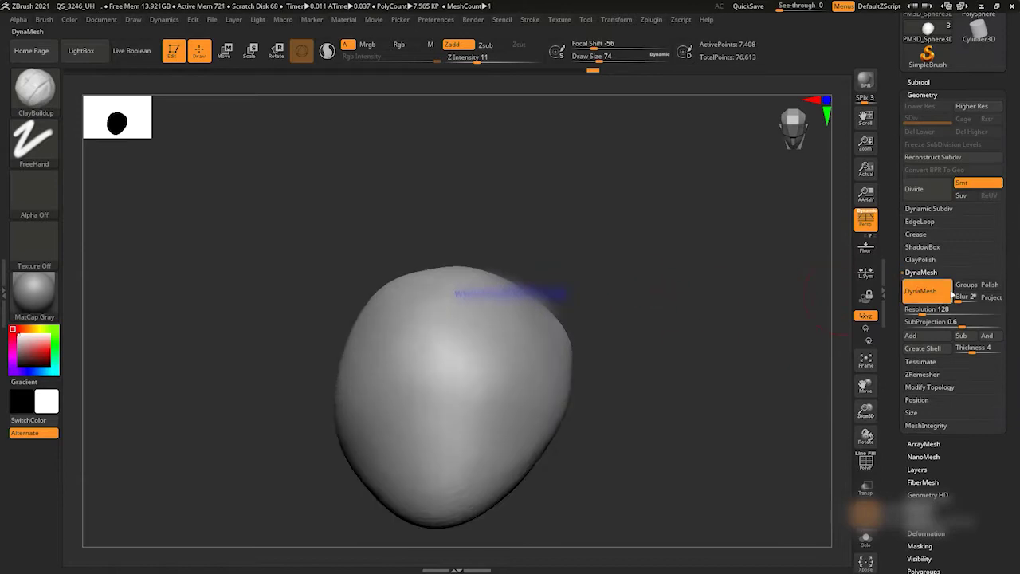
{"action": "left_click", "coordinate": [865, 464]}
{"action": "mouse_move", "coordinate": [765, 319]}
{"action": "left_mouse_down"}
{"action": "mouse_move", "coordinate": [688, 205]}
{"action": "mouse_move", "coordinate": [477, 310]}
{"action": "mouse_move", "coordinate": [555, 255]}
{"action": "left_mouse_up"}
{"action": "key", "text": "b"}
{"action": "left_click", "coordinate": [418, 343]}
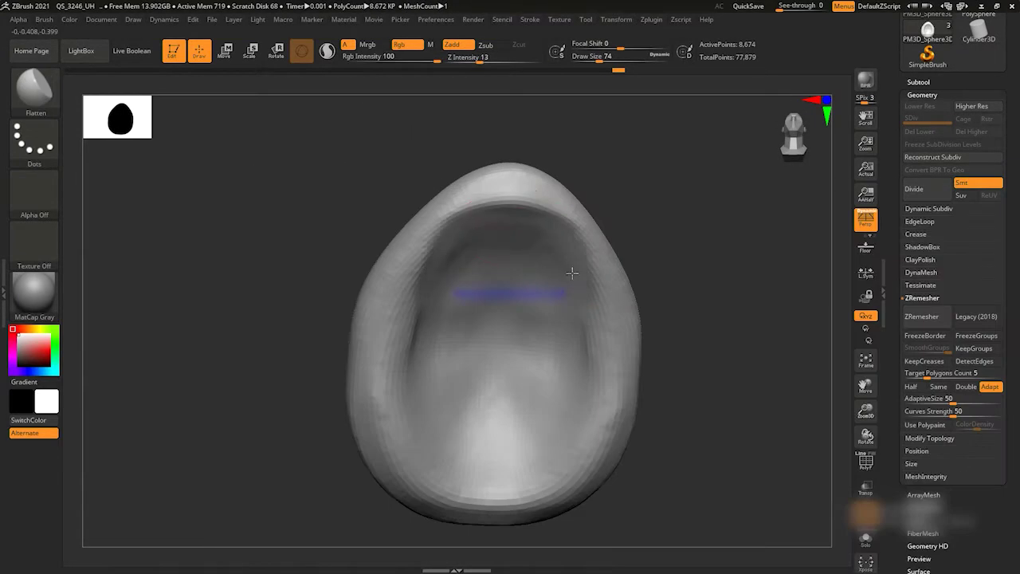
{"action": "mouse_move", "coordinate": [701, 367]}
{"action": "left_mouse_down"}
{"action": "mouse_move", "coordinate": [751, 359]}
{"action": "mouse_move", "coordinate": [788, 235]}
{"action": "mouse_move", "coordinate": [774, 318]}
{"action": "mouse_move", "coordinate": [674, 195]}
{"action": "mouse_move", "coordinate": [717, 239]}
{"action": "mouse_move", "coordinate": [776, 271]}
{"action": "mouse_move", "coordinate": [763, 237]}
{"action": "mouse_move", "coordinate": [717, 242]}
{"action": "mouse_move", "coordinate": [780, 280]}
{"action": "mouse_move", "coordinate": [524, 262]}
{"action": "mouse_move", "coordinate": [664, 247]}
{"action": "mouse_move", "coordinate": [764, 262]}
{"action": "left_mouse_up"}
{"action": "mouse_move", "coordinate": [555, 267]}
{"action": "left_mouse_down"}
{"action": "mouse_move", "coordinate": [531, 278]}
{"action": "mouse_move", "coordinate": [502, 239]}
{"action": "left_mouse_up"}
{"action": "key", "text": "space"}
{"action": "mouse_move", "coordinate": [574, 346]}
{"action": "left_mouse_down"}
{"action": "mouse_move", "coordinate": [581, 250]}
{"action": "mouse_move", "coordinate": [694, 189]}
{"action": "mouse_move", "coordinate": [770, 291]}
{"action": "mouse_move", "coordinate": [735, 284]}
{"action": "left_mouse_up"}
Smooth out the cap's inner cavity with the Move brush, then switch to Flatten.
{"action": "key", "text": "b"}
{"action": "key", "text": "m"}
{"action": "key", "text": "v"}
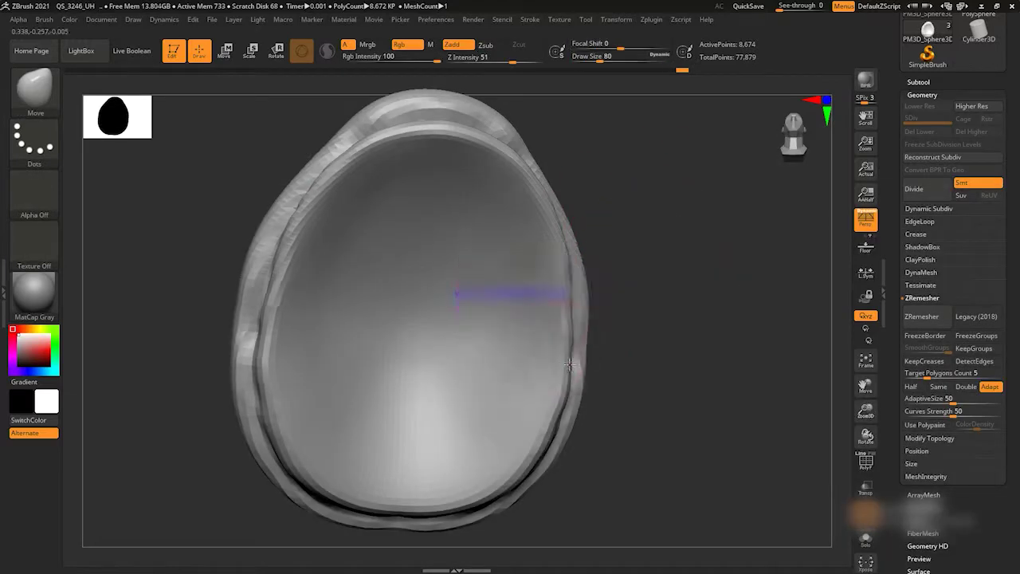
{"action": "left_click_drag", "start_coordinate": [554, 217], "coordinate": [675, 257]}
{"action": "mouse_move", "coordinate": [749, 263]}
{"action": "left_mouse_down"}
{"action": "mouse_move", "coordinate": [783, 250]}
{"action": "mouse_move", "coordinate": [717, 319]}
{"action": "mouse_move", "coordinate": [499, 434]}
{"action": "left_mouse_up"}
{"action": "key", "text": "b"}
{"action": "key", "text": "f"}
{"action": "key", "text": "l"}
Shape and smooth the thick lower rim with Move, then show all subtools again.
{"action": "key", "text": "b"}
{"action": "key", "text": "m"}
{"action": "key", "text": "v"}
{"action": "mouse_move", "coordinate": [621, 446]}
{"action": "left_mouse_down"}
{"action": "mouse_move", "coordinate": [653, 325]}
{"action": "mouse_move", "coordinate": [690, 253]}
{"action": "mouse_move", "coordinate": [635, 302]}
{"action": "left_mouse_up"}
{"action": "mouse_move", "coordinate": [349, 329]}
{"action": "left_mouse_down"}
{"action": "mouse_move", "coordinate": [419, 399]}
{"action": "mouse_move", "coordinate": [464, 348]}
{"action": "mouse_move", "coordinate": [589, 289]}
{"action": "left_mouse_up"}
{"action": "mouse_move", "coordinate": [269, 358]}
{"action": "left_mouse_down"}
{"action": "mouse_move", "coordinate": [736, 334]}
{"action": "mouse_move", "coordinate": [497, 385]}
{"action": "left_mouse_up"}
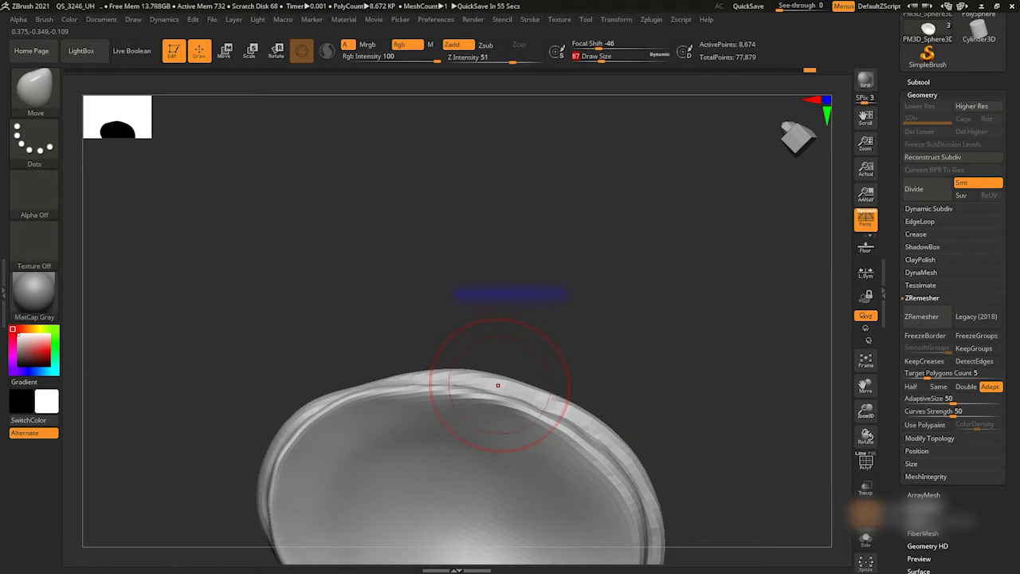
{"action": "key", "text": "shift+s"}
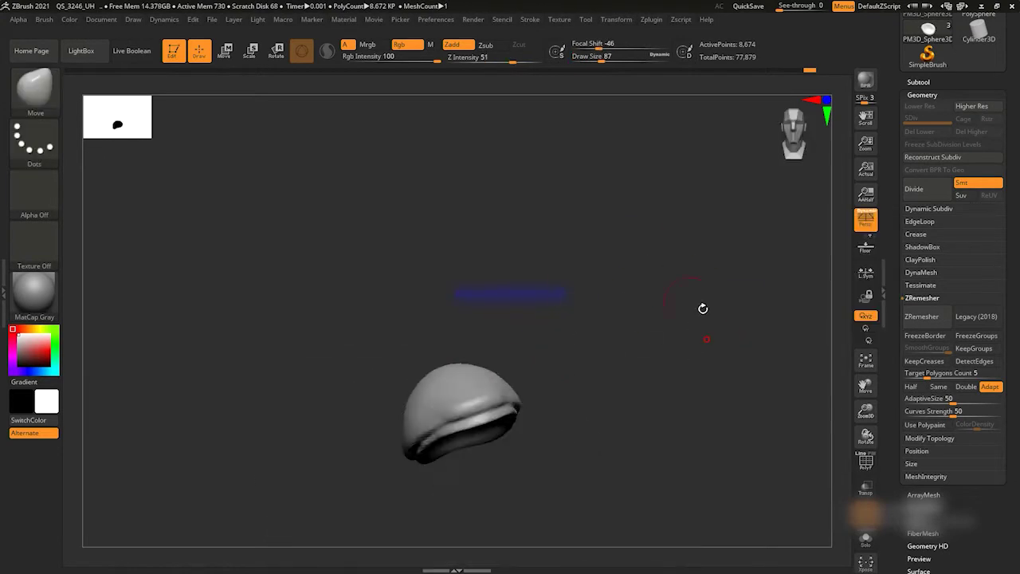
Orbit the bust to inspect the new cap from below and behind, then return to front.
{"action": "mouse_move", "coordinate": [703, 272]}
{"action": "left_mouse_down"}
{"action": "mouse_move", "coordinate": [523, 216]}
{"action": "mouse_move", "coordinate": [744, 228]}
{"action": "mouse_move", "coordinate": [767, 259]}
{"action": "mouse_move", "coordinate": [520, 184]}
{"action": "left_mouse_up"}
{"action": "key", "text": "w"}
{"action": "key", "text": "q"}
{"action": "mouse_move", "coordinate": [360, 288]}
{"action": "left_mouse_down"}
{"action": "mouse_move", "coordinate": [594, 164]}
{"action": "mouse_move", "coordinate": [519, 205]}
{"action": "mouse_move", "coordinate": [553, 237]}
{"action": "mouse_move", "coordinate": [699, 226]}
{"action": "mouse_move", "coordinate": [621, 289]}
{"action": "mouse_move", "coordinate": [517, 263]}
{"action": "mouse_move", "coordinate": [412, 311]}
{"action": "mouse_move", "coordinate": [713, 246]}
{"action": "mouse_move", "coordinate": [405, 289]}
{"action": "mouse_move", "coordinate": [594, 375]}
{"action": "mouse_move", "coordinate": [394, 358]}
{"action": "left_mouse_up"}
{"action": "mouse_move", "coordinate": [657, 258]}
{"action": "left_mouse_down"}
{"action": "mouse_move", "coordinate": [697, 266]}
{"action": "mouse_move", "coordinate": [740, 253]}
{"action": "mouse_move", "coordinate": [700, 263]}
{"action": "left_mouse_up"}
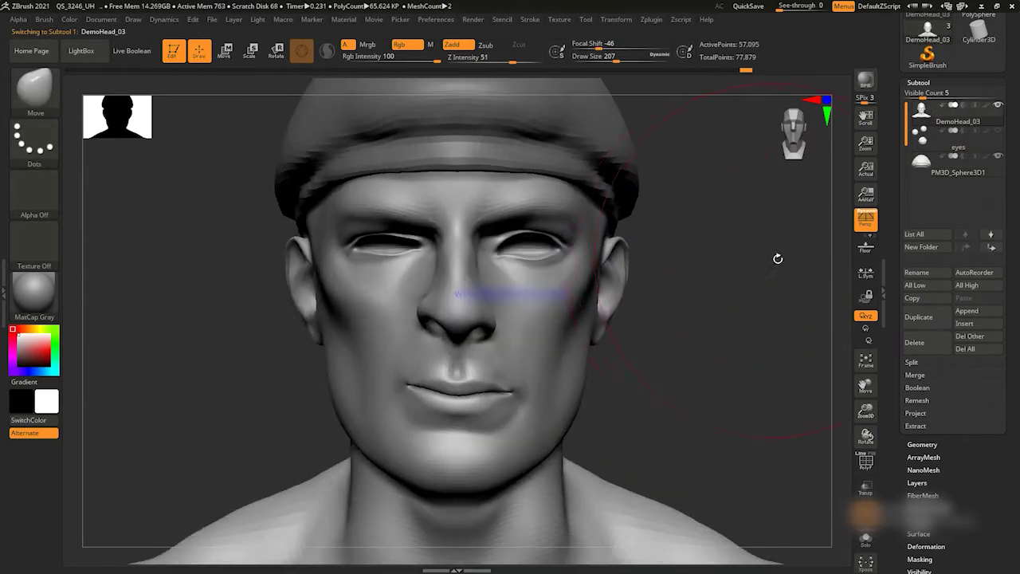
Save the bust as DemoHead_05 and check it up close from the side.
{"action": "key", "text": "ctrl+s"}
{"action": "key", "text": "Return"}
{"action": "right_click_drag", "start_coordinate": [735, 338], "coordinate": [798, 338], "text": "ctrl"}
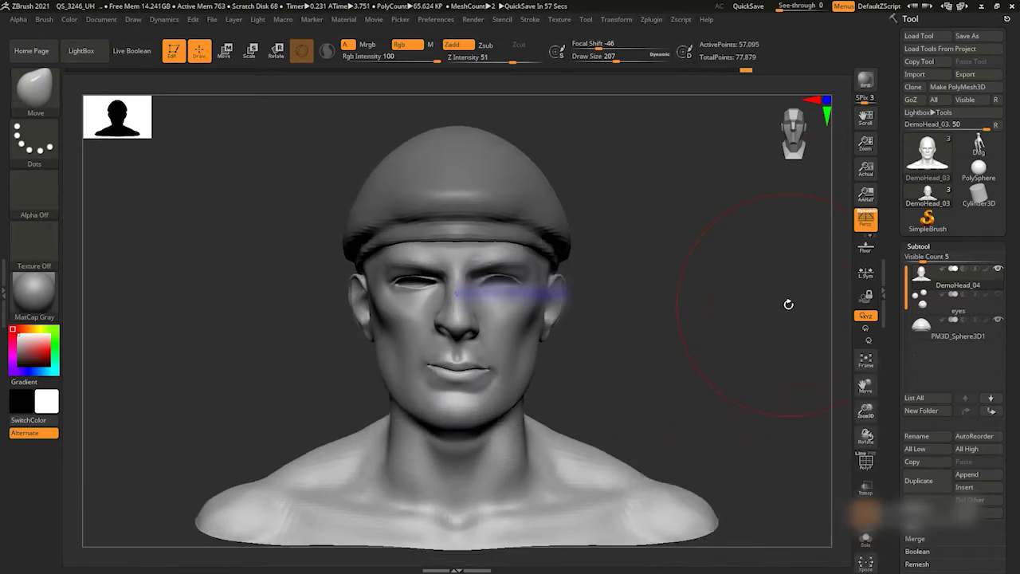
{"action": "left_click_drag", "start_coordinate": [573, 383], "coordinate": [711, 345]}
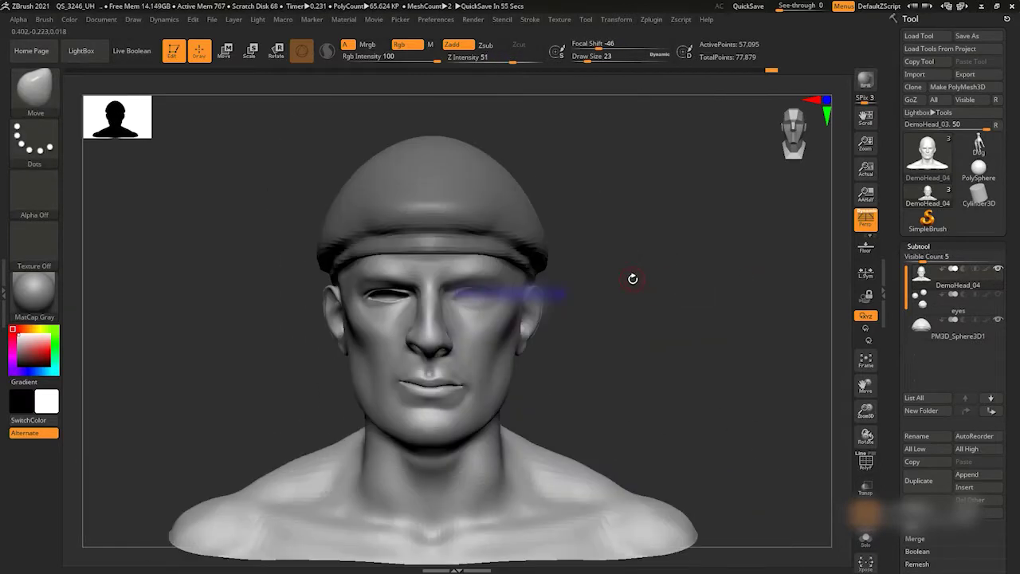
{"action": "key", "text": "space"}
{"action": "mouse_move", "coordinate": [490, 420]}
{"action": "left_mouse_down"}
{"action": "mouse_move", "coordinate": [692, 349]}
{"action": "mouse_move", "coordinate": [539, 391]}
{"action": "mouse_move", "coordinate": [678, 348]}
{"action": "left_mouse_up"}
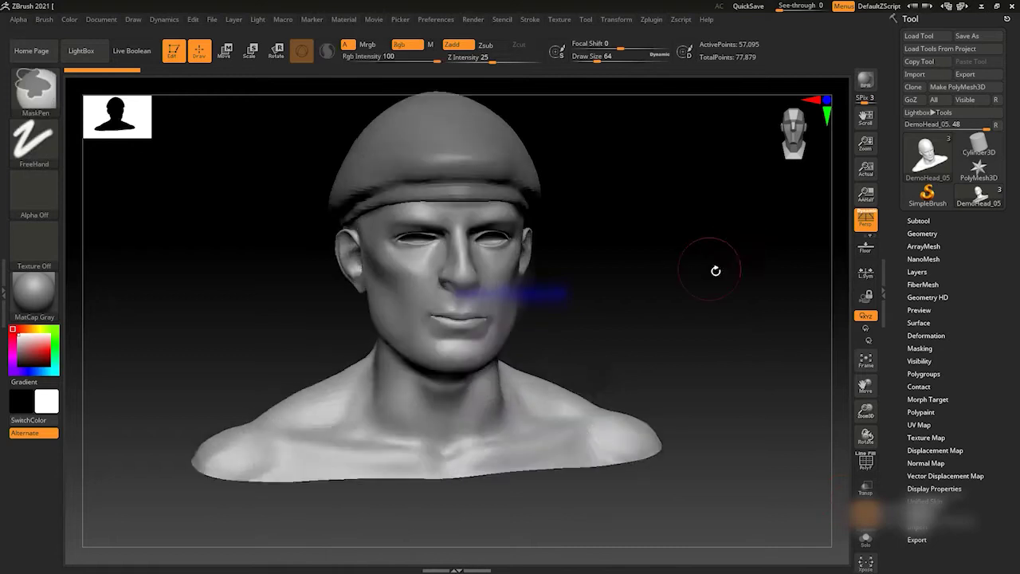
Build up clay beside the mouth corner with ClayBuildup from a three-quarter view.
{"action": "key", "text": "b"}
{"action": "key", "text": "m"}
{"action": "key", "text": "v"}
{"action": "key", "text": "space"}
{"action": "mouse_move", "coordinate": [629, 437]}
{"action": "left_mouse_down"}
{"action": "mouse_move", "coordinate": [769, 380]}
{"action": "mouse_move", "coordinate": [667, 355]}
{"action": "mouse_move", "coordinate": [690, 205]}
{"action": "mouse_move", "coordinate": [592, 275]}
{"action": "mouse_move", "coordinate": [678, 255]}
{"action": "mouse_move", "coordinate": [677, 318]}
{"action": "mouse_move", "coordinate": [683, 241]}
{"action": "mouse_move", "coordinate": [732, 305]}
{"action": "mouse_move", "coordinate": [712, 262]}
{"action": "mouse_move", "coordinate": [610, 337]}
{"action": "mouse_move", "coordinate": [803, 165]}
{"action": "mouse_move", "coordinate": [689, 284]}
{"action": "mouse_move", "coordinate": [661, 273]}
{"action": "mouse_move", "coordinate": [449, 358]}
{"action": "mouse_move", "coordinate": [723, 276]}
{"action": "mouse_move", "coordinate": [796, 239]}
{"action": "mouse_move", "coordinate": [701, 287]}
{"action": "left_mouse_up"}
{"action": "key", "text": "b"}
{"action": "key", "text": "c"}
{"action": "key", "text": "b"}
{"action": "mouse_move", "coordinate": [606, 303]}
{"action": "left_mouse_down"}
{"action": "mouse_move", "coordinate": [694, 295]}
{"action": "mouse_move", "coordinate": [653, 303]}
{"action": "left_mouse_up"}
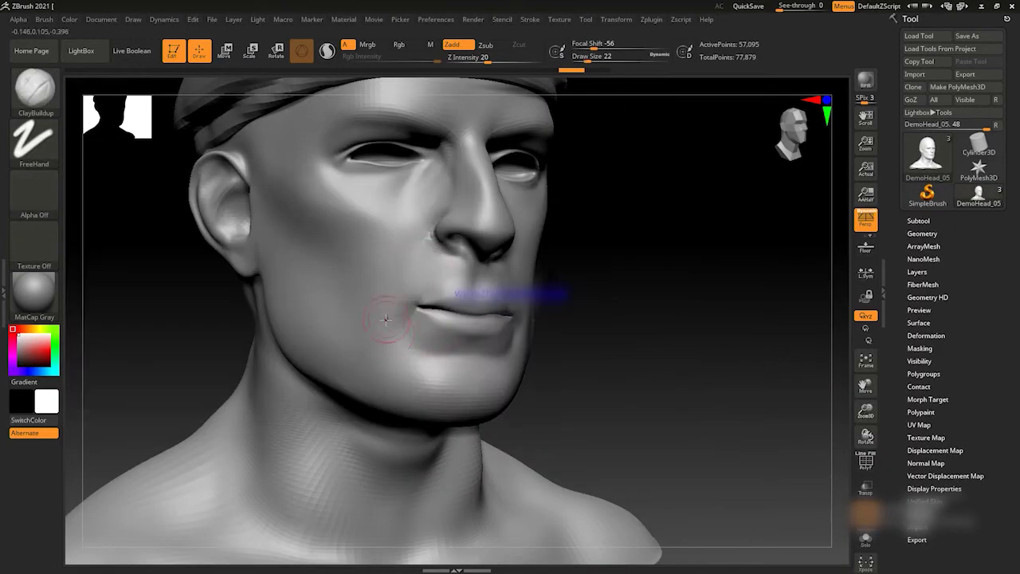
Switch to DamStandard and carve a crease around the nostril.
{"action": "key", "text": "b"}
{"action": "key", "text": "d"}
{"action": "key", "text": "s"}
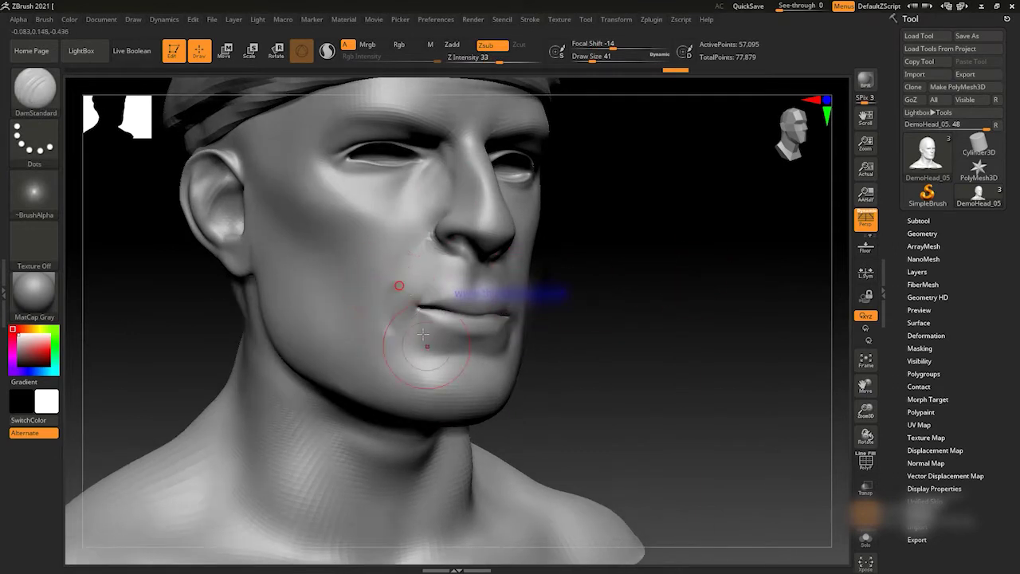
{"action": "mouse_move", "coordinate": [394, 297]}
{"action": "left_mouse_down"}
{"action": "mouse_move", "coordinate": [694, 285]}
{"action": "mouse_move", "coordinate": [692, 234]}
{"action": "mouse_move", "coordinate": [429, 271]}
{"action": "mouse_move", "coordinate": [597, 258]}
{"action": "mouse_move", "coordinate": [508, 275]}
{"action": "left_mouse_up"}
Divide the head to SDiv 4 (228,095 points) and briefly check the wireframe.
{"action": "left_click", "coordinate": [921, 234]}
{"action": "mouse_move", "coordinate": [661, 262]}
{"action": "left_mouse_down"}
{"action": "mouse_move", "coordinate": [455, 216]}
{"action": "mouse_move", "coordinate": [687, 252]}
{"action": "mouse_move", "coordinate": [612, 215]}
{"action": "left_mouse_up"}
{"action": "mouse_move", "coordinate": [465, 263]}
{"action": "left_mouse_down"}
{"action": "mouse_move", "coordinate": [710, 276]}
{"action": "mouse_move", "coordinate": [375, 287]}
{"action": "mouse_move", "coordinate": [762, 316]}
{"action": "mouse_move", "coordinate": [558, 303]}
{"action": "left_mouse_up"}
{"action": "left_click", "coordinate": [865, 461]}
{"action": "left_click", "coordinate": [865, 460]}
Check the wireframe over the nose, select the Move brush and zoom out to the whole head.
{"action": "left_click", "coordinate": [865, 460]}
{"action": "key", "text": "space"}
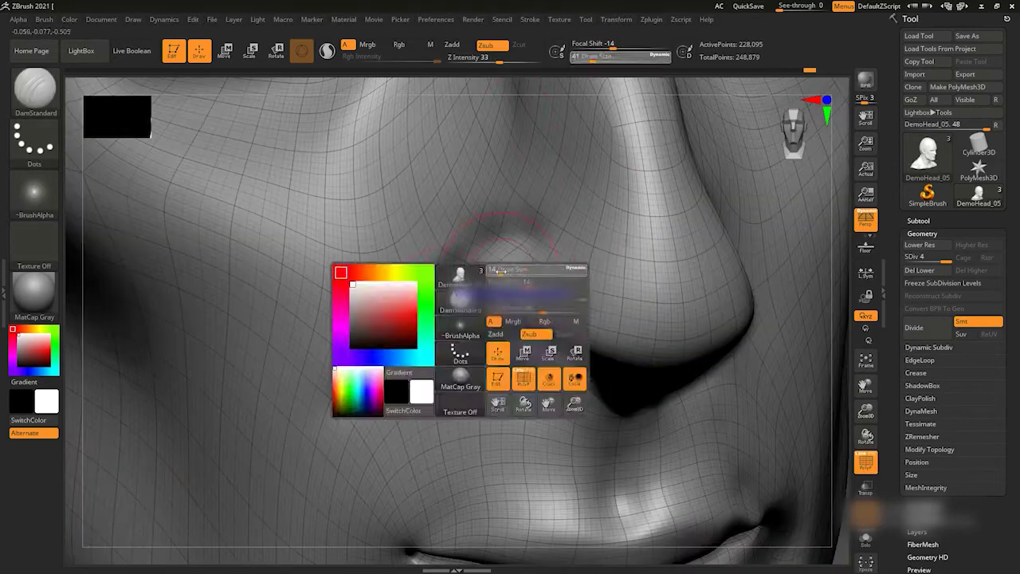
{"action": "key", "text": "b"}
{"action": "key", "text": "m"}
{"action": "key", "text": "v"}
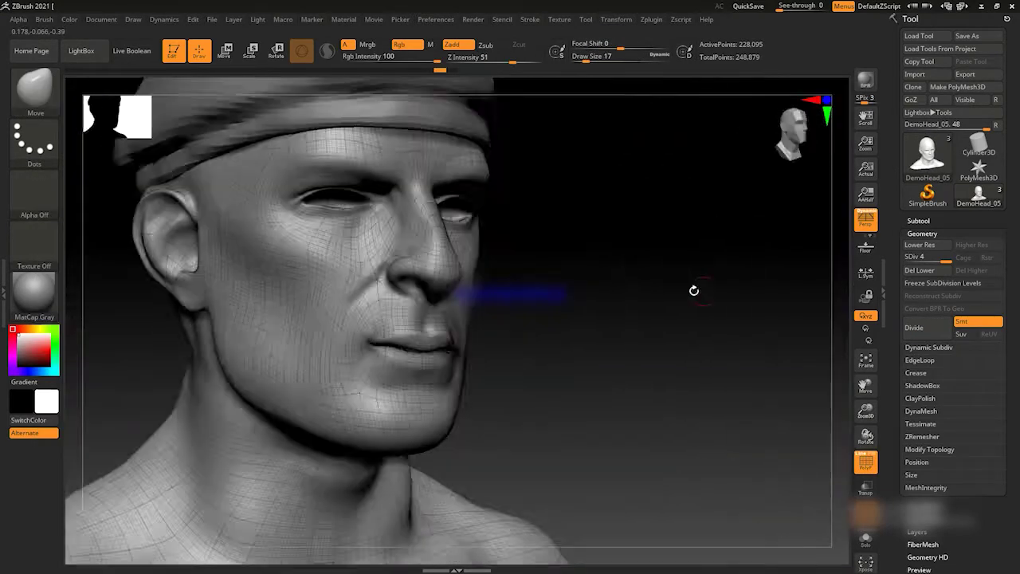
{"action": "left_click_drag", "start_coordinate": [694, 289], "coordinate": [773, 285], "text": "alt"}
{"action": "key", "text": "shift+f"}
ZRemesh the head and divide it to SDiv 2 (90,517 points), then inspect the cheek.
{"action": "left_click", "coordinate": [921, 436]}
{"action": "scroll", "coordinate": [1000, 422], "scroll_direction": "down", "scroll_amount": 3}
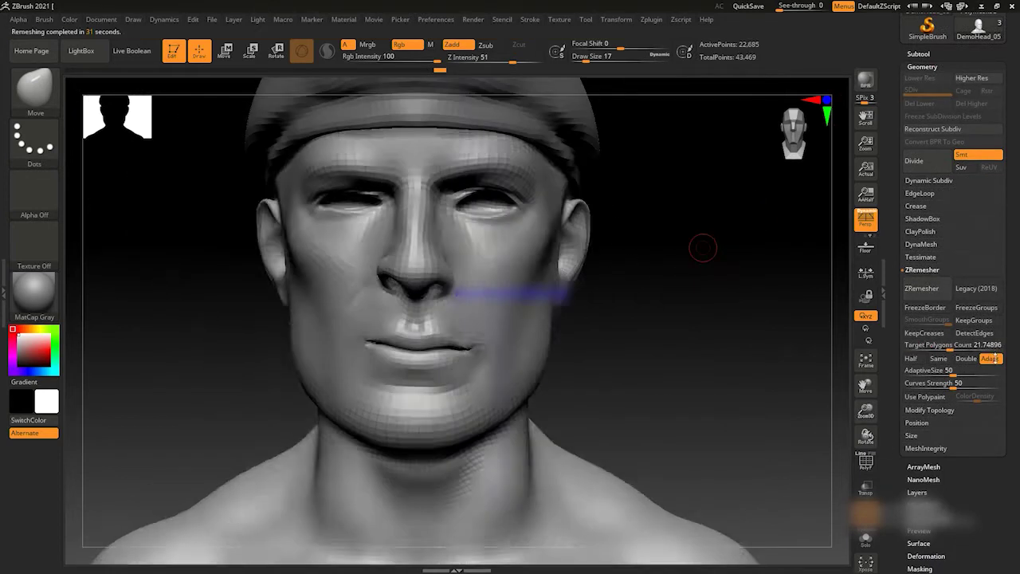
{"action": "left_click", "coordinate": [940, 163]}
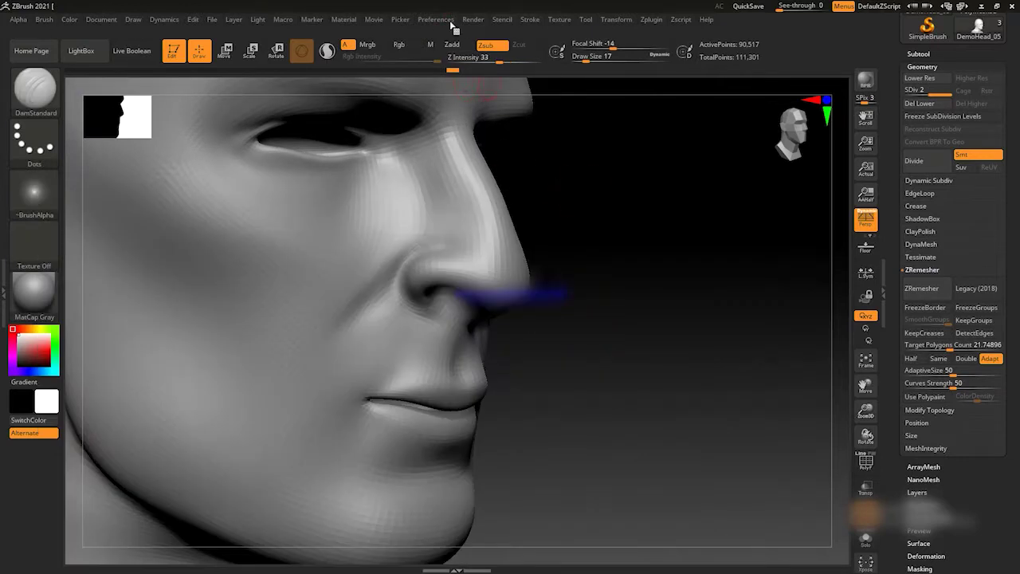
{"action": "left_click", "coordinate": [451, 26]}
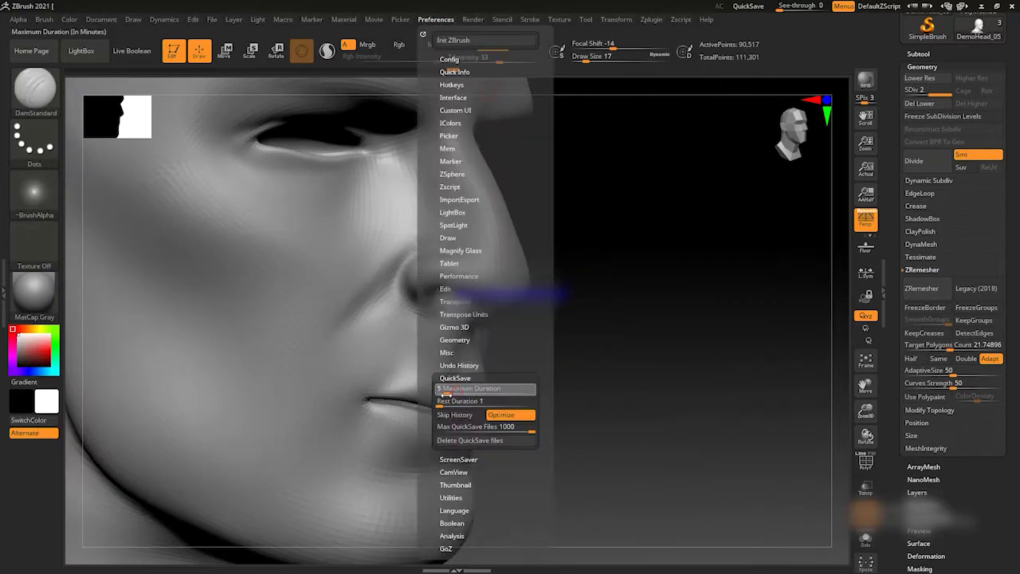
{"action": "mouse_move", "coordinate": [735, 284]}
{"action": "left_mouse_down"}
{"action": "mouse_move", "coordinate": [417, 247]}
{"action": "mouse_move", "coordinate": [744, 268]}
{"action": "mouse_move", "coordinate": [358, 305]}
{"action": "left_mouse_up"}
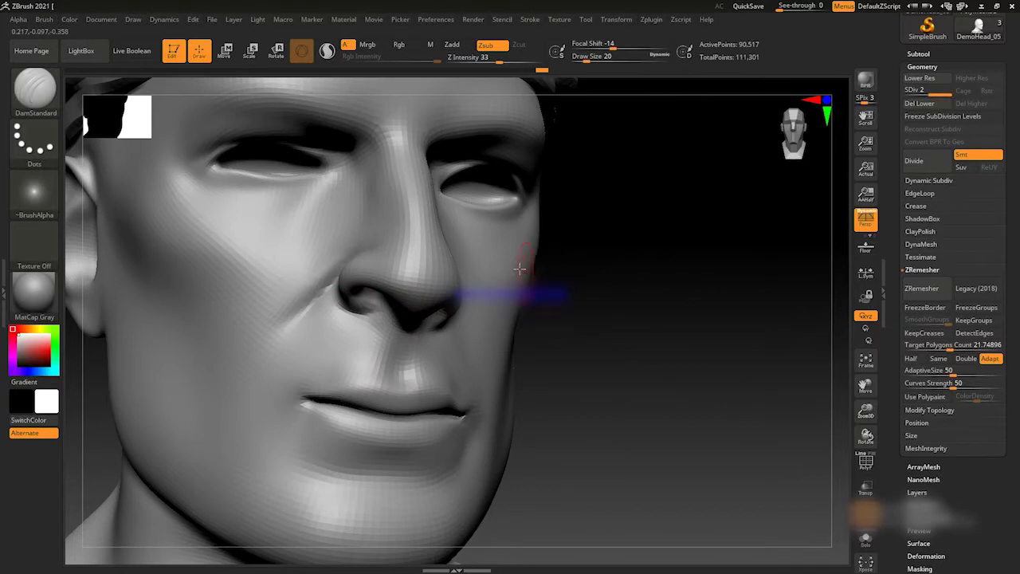
{"action": "left_click_drag", "start_coordinate": [519, 268], "coordinate": [660, 283]}
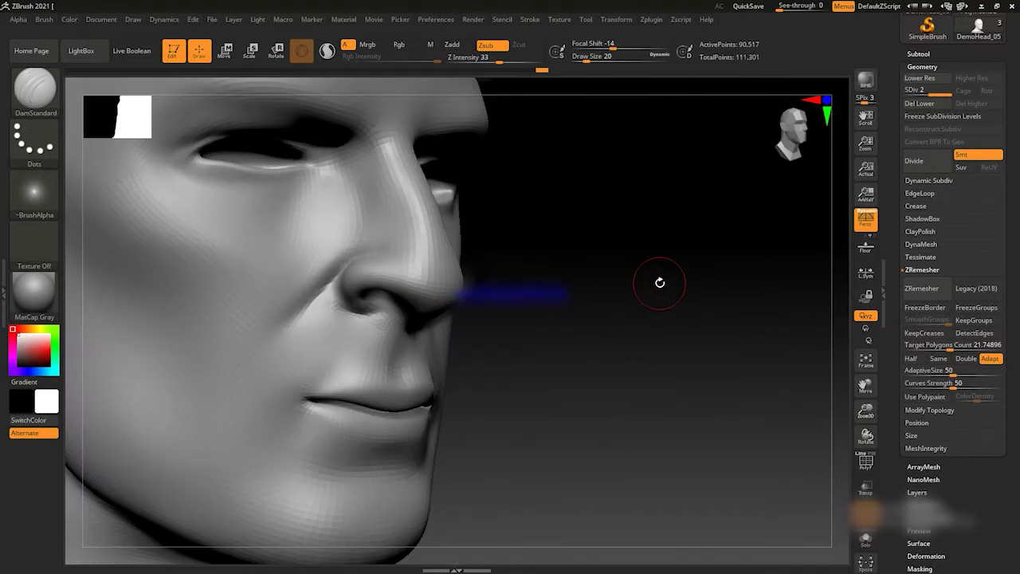
Pick DamStandard, then the Move brush, while orbiting around the mouth.
{"action": "mouse_move", "coordinate": [644, 239]}
{"action": "left_mouse_down"}
{"action": "mouse_move", "coordinate": [365, 216]}
{"action": "mouse_move", "coordinate": [768, 273]}
{"action": "left_mouse_up"}
{"action": "left_click_drag", "start_coordinate": [327, 295], "coordinate": [436, 303]}
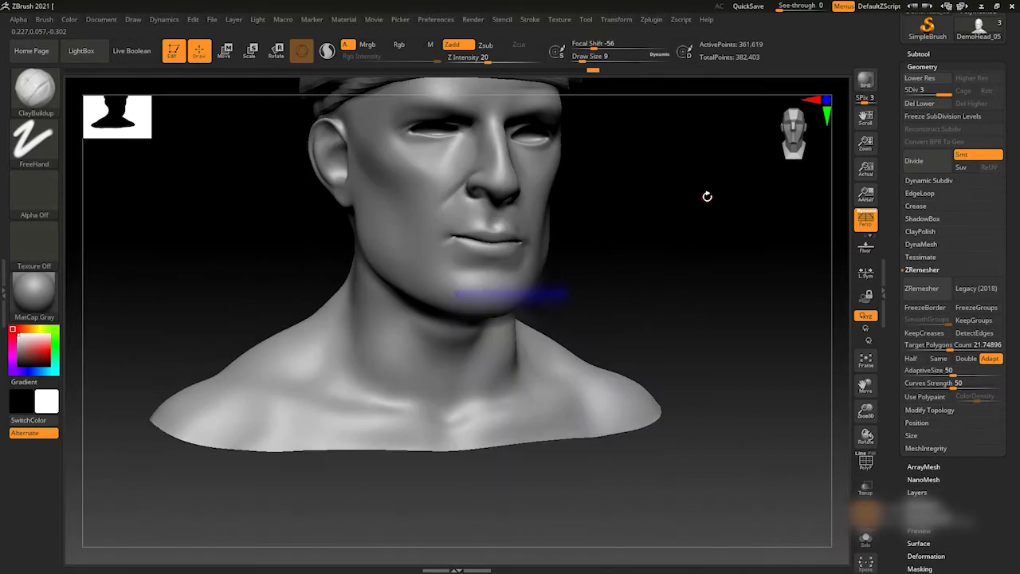
{"action": "key", "text": "b"}
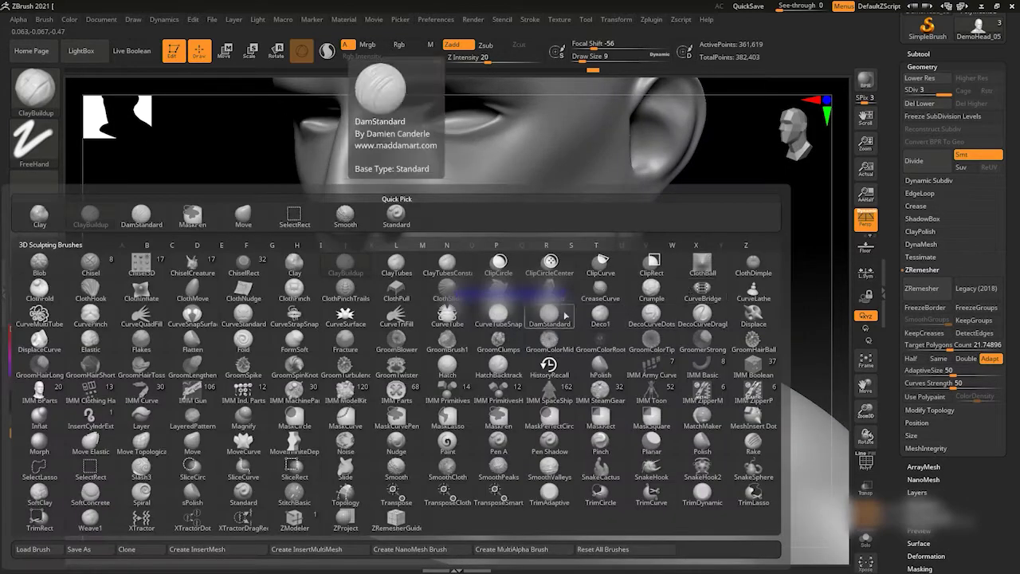
{"action": "key", "text": "d"}
{"action": "key", "text": "s"}
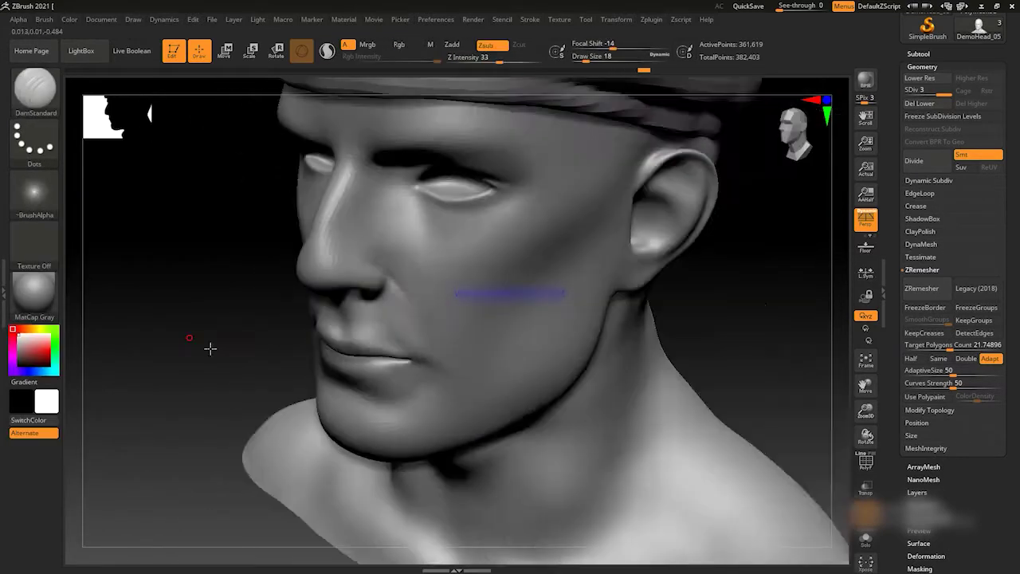
{"action": "left_click_drag", "start_coordinate": [210, 348], "coordinate": [742, 296]}
{"action": "key", "text": "b"}
{"action": "left_click", "coordinate": [244, 214]}
Shape the cheek with the Move brush, checking it from front and side views.
{"action": "left_click_drag", "start_coordinate": [510, 200], "coordinate": [772, 191]}
{"action": "right_click_drag", "start_coordinate": [772, 191], "coordinate": [590, 207], "text": "ctrl"}
{"action": "mouse_move", "coordinate": [459, 253]}
{"action": "right_mouse_down"}
{"action": "mouse_move", "coordinate": [794, 219]}
{"action": "mouse_move", "coordinate": [313, 292]}
{"action": "right_mouse_up"}
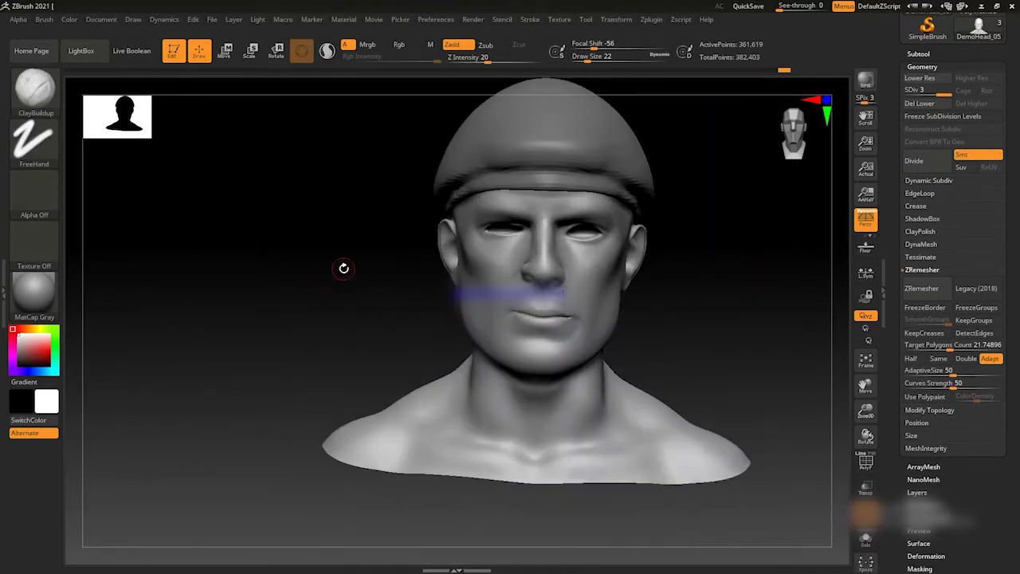
{"action": "mouse_move", "coordinate": [777, 266]}
{"action": "right_mouse_down", "text": "ctrl"}
{"action": "mouse_move", "coordinate": [730, 321]}
{"action": "mouse_move", "coordinate": [513, 252]}
{"action": "right_mouse_up", "text": "ctrl"}
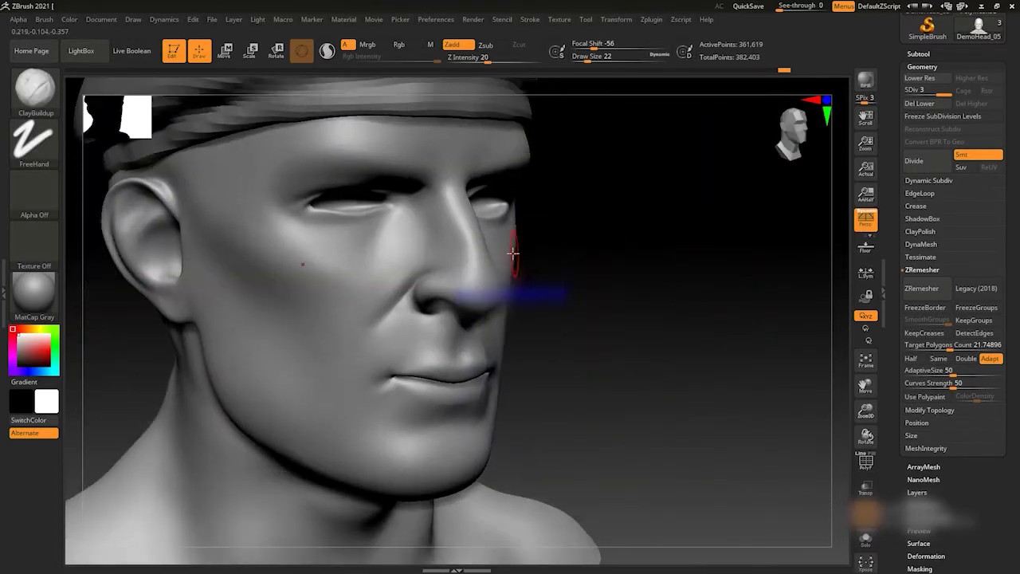
{"action": "right_click", "coordinate": [419, 256]}
{"action": "mouse_move", "coordinate": [392, 269]}
{"action": "right_mouse_down"}
{"action": "mouse_move", "coordinate": [419, 257]}
{"action": "mouse_move", "coordinate": [662, 230]}
{"action": "right_mouse_up"}
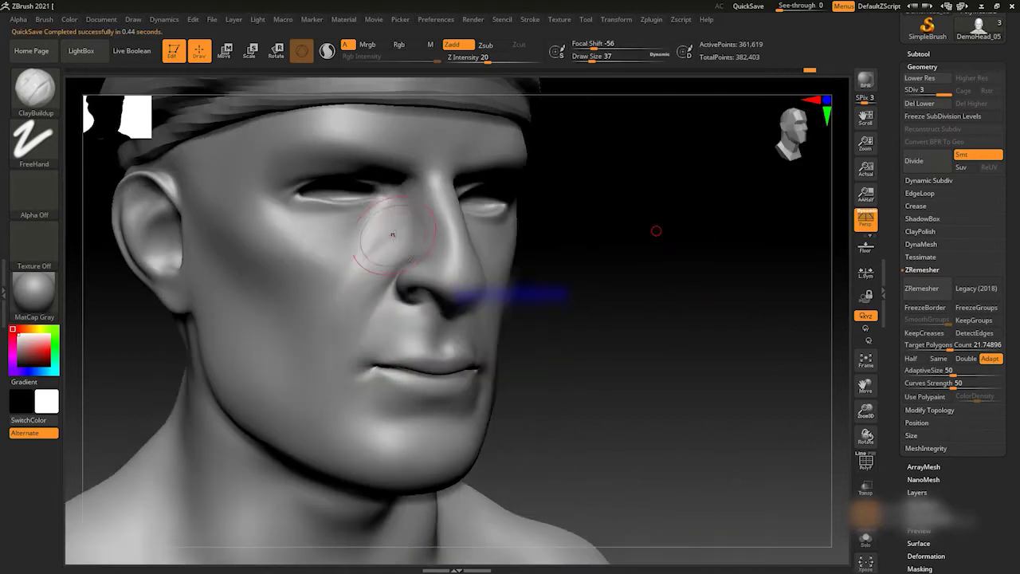
{"action": "right_click_drag", "start_coordinate": [391, 228], "coordinate": [385, 261]}
{"action": "mouse_move", "coordinate": [538, 270]}
{"action": "right_mouse_down"}
{"action": "mouse_move", "coordinate": [751, 312]}
{"action": "mouse_move", "coordinate": [371, 261]}
{"action": "mouse_move", "coordinate": [669, 252]}
{"action": "mouse_move", "coordinate": [722, 270]}
{"action": "right_mouse_up"}
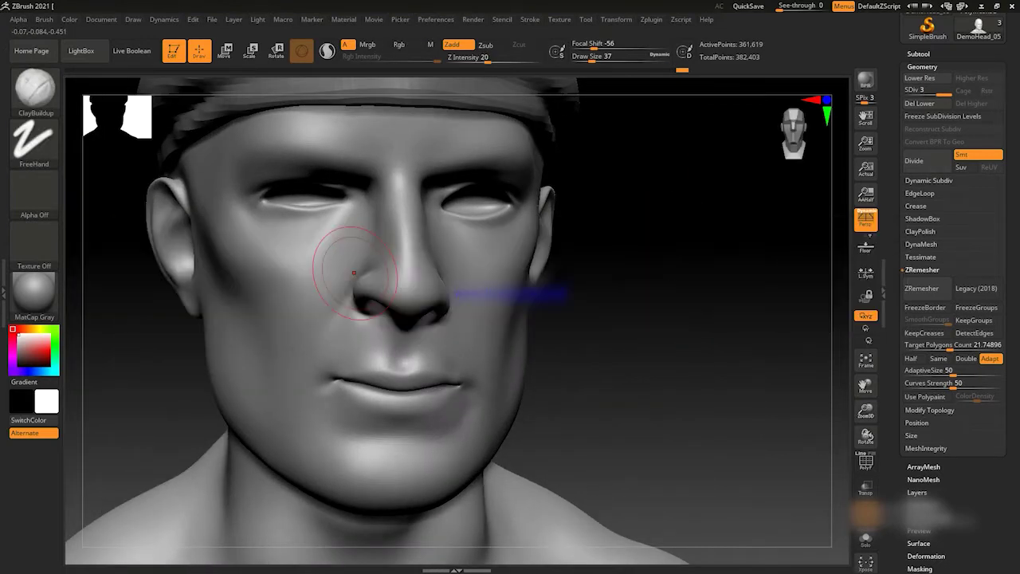
Shrink the brush and build up the cheek beside the nose and lips.
{"action": "right_click_drag", "start_coordinate": [701, 326], "coordinate": [437, 311]}
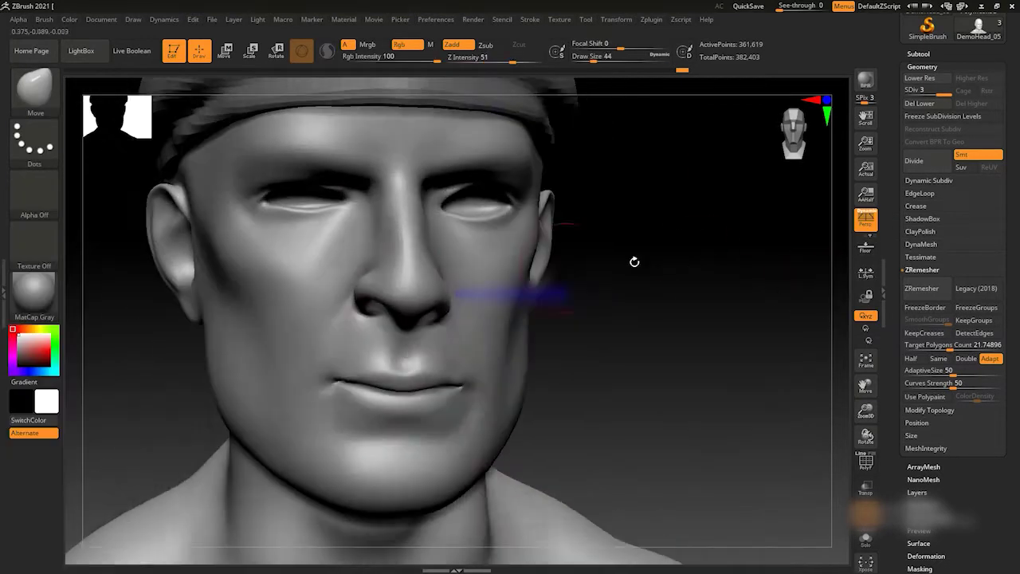
{"action": "mouse_move", "coordinate": [322, 330]}
{"action": "right_mouse_down"}
{"action": "mouse_move", "coordinate": [778, 250]}
{"action": "mouse_move", "coordinate": [271, 326]}
{"action": "mouse_move", "coordinate": [788, 298]}
{"action": "right_mouse_up"}
{"action": "key", "text": "space"}
{"action": "left_click_drag", "start_coordinate": [411, 307], "coordinate": [403, 307]}
{"action": "mouse_move", "coordinate": [402, 308]}
{"action": "right_mouse_down", "text": "alt"}
{"action": "mouse_move", "coordinate": [399, 317]}
{"action": "mouse_move", "coordinate": [715, 284]}
{"action": "right_mouse_up", "text": "alt"}
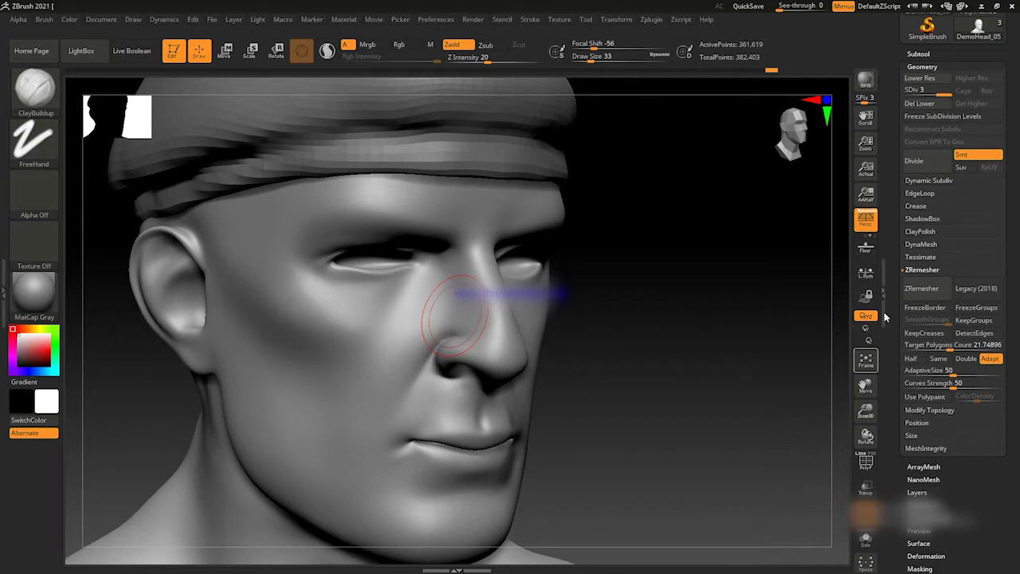
{"action": "left_click_drag", "start_coordinate": [801, 303], "coordinate": [703, 292]}
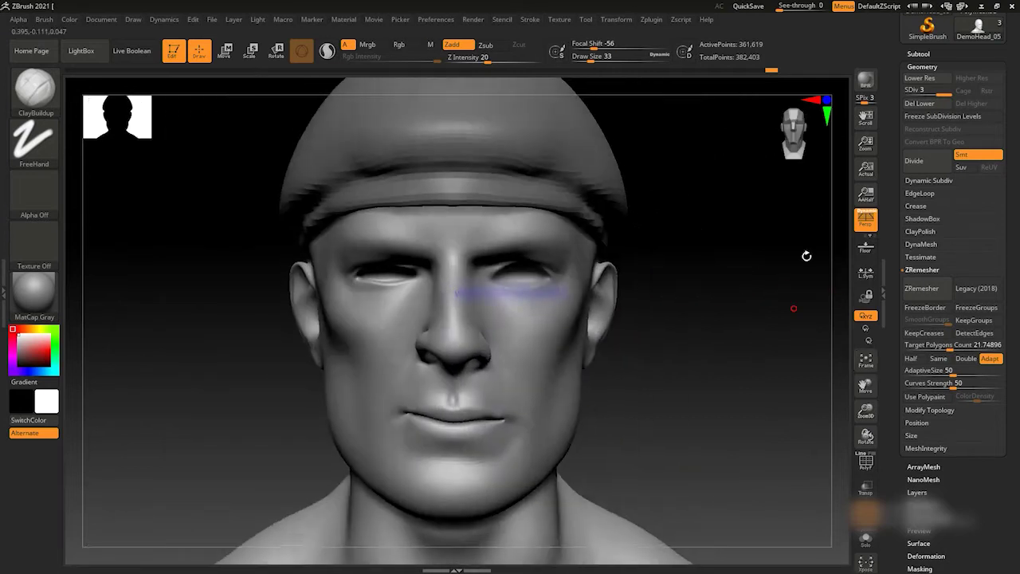
Refine the cheeks from several angles, resizing the brush to 44 and then slightly larger.
{"action": "mouse_move", "coordinate": [681, 368]}
{"action": "left_mouse_down"}
{"action": "mouse_move", "coordinate": [726, 324]}
{"action": "mouse_move", "coordinate": [669, 282]}
{"action": "mouse_move", "coordinate": [678, 271]}
{"action": "mouse_move", "coordinate": [48, 317]}
{"action": "left_mouse_up"}
{"action": "key", "text": "b"}
{"action": "left_click_drag", "start_coordinate": [605, 359], "coordinate": [478, 342]}
{"action": "mouse_move", "coordinate": [478, 342]}
{"action": "left_mouse_down"}
{"action": "mouse_move", "coordinate": [414, 334]}
{"action": "mouse_move", "coordinate": [342, 303]}
{"action": "mouse_move", "coordinate": [406, 282]}
{"action": "left_mouse_up"}
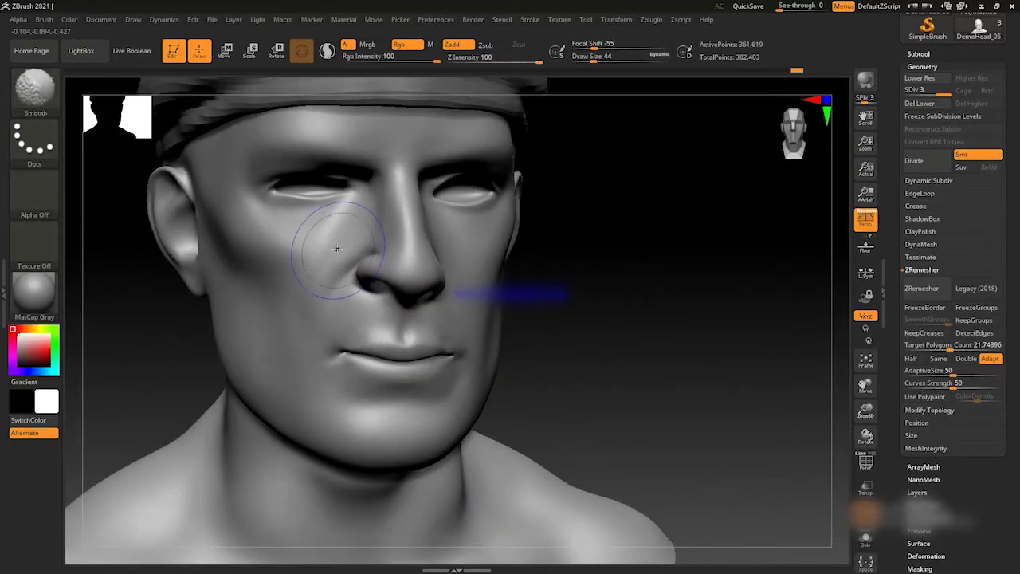
{"action": "mouse_move", "coordinate": [687, 258]}
{"action": "left_mouse_down"}
{"action": "mouse_move", "coordinate": [319, 282]}
{"action": "mouse_move", "coordinate": [383, 263]}
{"action": "left_mouse_up"}
{"action": "mouse_move", "coordinate": [478, 255]}
{"action": "left_mouse_down"}
{"action": "mouse_move", "coordinate": [576, 234]}
{"action": "mouse_move", "coordinate": [270, 281]}
{"action": "left_mouse_up"}
{"action": "mouse_move", "coordinate": [478, 319]}
{"action": "left_mouse_down"}
{"action": "mouse_move", "coordinate": [664, 271]}
{"action": "mouse_move", "coordinate": [692, 280]}
{"action": "mouse_move", "coordinate": [580, 291]}
{"action": "left_mouse_up"}
{"action": "right_click_drag", "start_coordinate": [329, 326], "coordinate": [330, 328]}
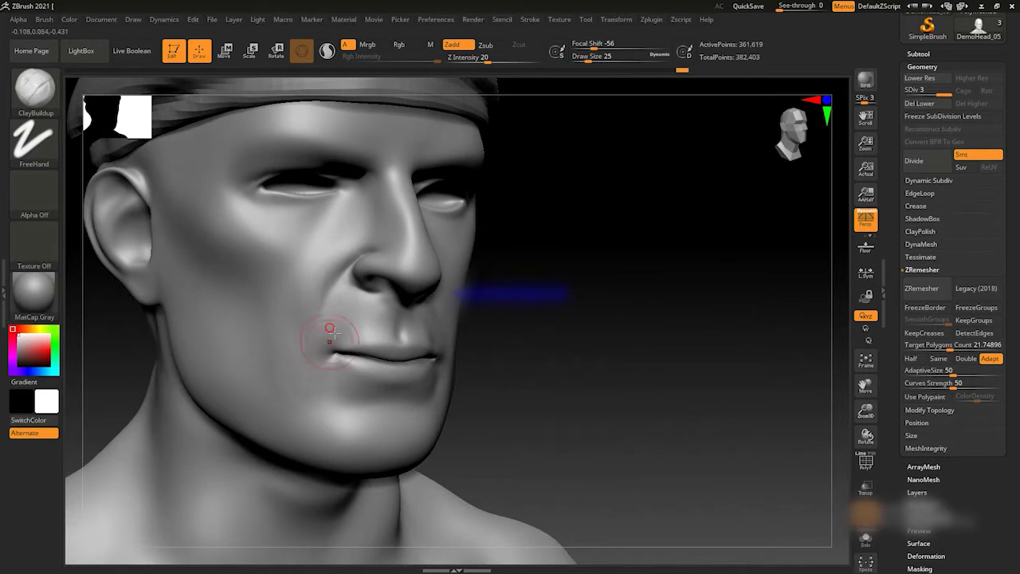
{"action": "mouse_move", "coordinate": [346, 424]}
{"action": "right_mouse_down"}
{"action": "mouse_move", "coordinate": [680, 298]}
{"action": "mouse_move", "coordinate": [454, 333]}
{"action": "right_mouse_up"}
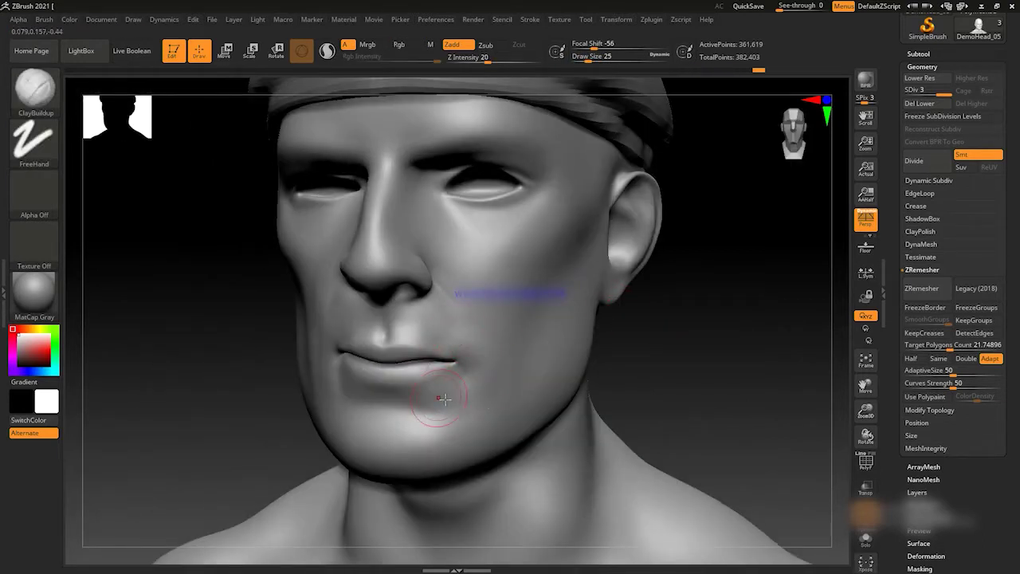
{"action": "mouse_move", "coordinate": [456, 365]}
{"action": "right_mouse_down", "text": "shift"}
{"action": "mouse_move", "coordinate": [349, 391]}
{"action": "mouse_move", "coordinate": [692, 284]}
{"action": "mouse_move", "coordinate": [721, 331]}
{"action": "right_mouse_up", "text": "shift"}
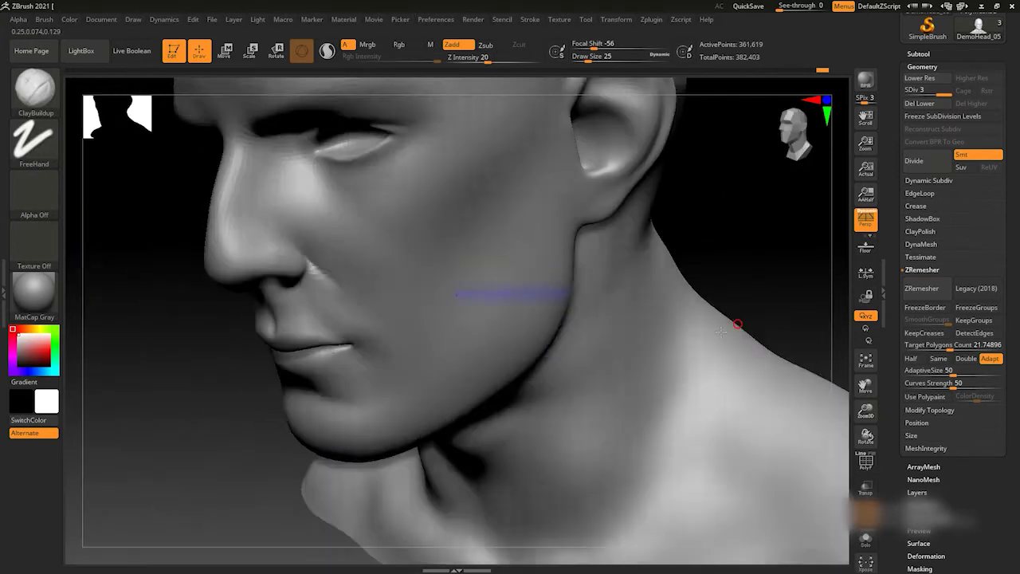
Deepen the fold beside the nose with DamStandard from a close left profile.
{"action": "key", "text": "space"}
{"action": "mouse_move", "coordinate": [421, 341]}
{"action": "right_mouse_down"}
{"action": "mouse_move", "coordinate": [682, 286]}
{"action": "mouse_move", "coordinate": [763, 287]}
{"action": "mouse_move", "coordinate": [621, 294]}
{"action": "right_mouse_up"}
{"action": "key", "text": "b"}
{"action": "key", "text": "d"}
{"action": "key", "text": "s"}
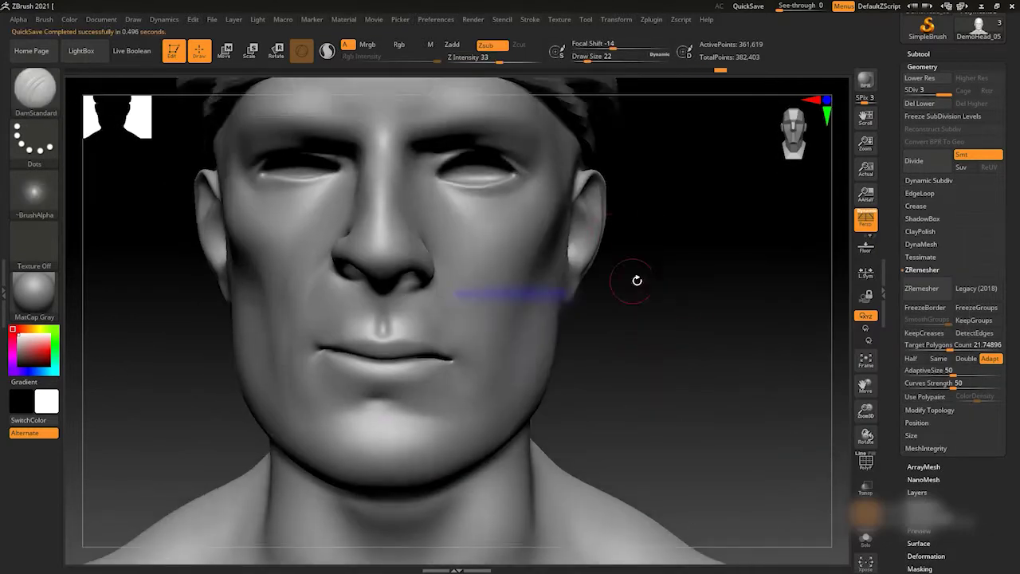
{"action": "right_click_drag", "start_coordinate": [637, 282], "coordinate": [314, 237]}
Alternate an enlarged Move brush and DamStandard around the mouth corners and chin.
{"action": "key", "text": "b"}
{"action": "key", "text": "m"}
{"action": "key", "text": "v"}
{"action": "right_click", "coordinate": [200, 294]}
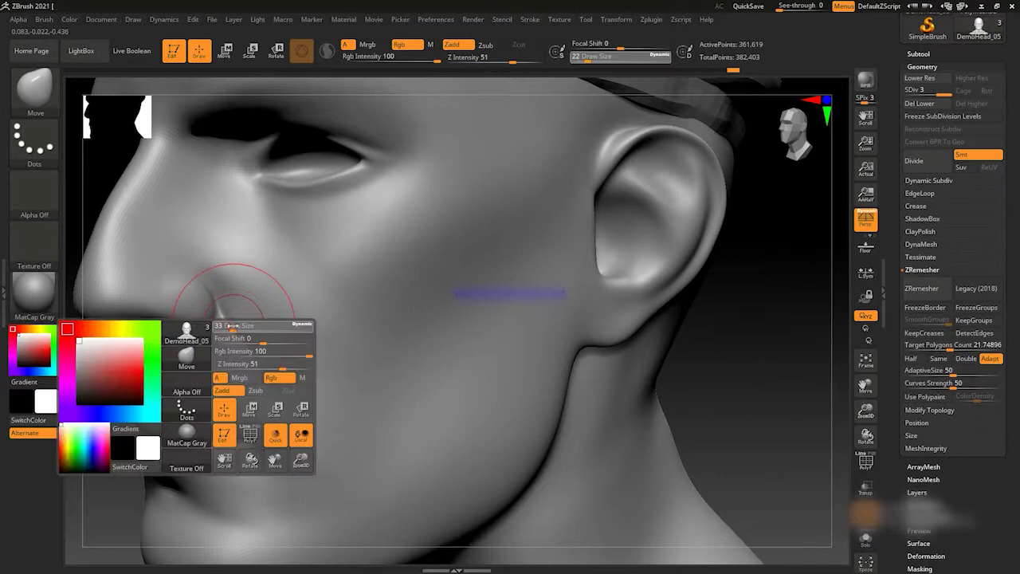
{"action": "key", "text": "b"}
{"action": "key", "text": "d"}
{"action": "key", "text": "s"}
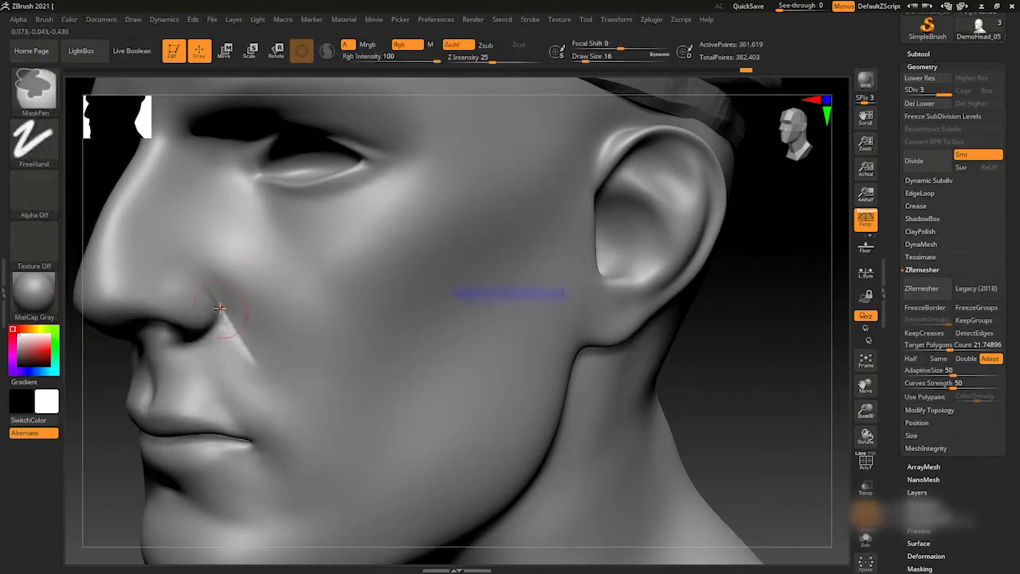
{"action": "mouse_move", "coordinate": [363, 153]}
{"action": "right_mouse_down"}
{"action": "mouse_move", "coordinate": [651, 244]}
{"action": "mouse_move", "coordinate": [258, 291]}
{"action": "mouse_move", "coordinate": [610, 263]}
{"action": "mouse_move", "coordinate": [509, 263]}
{"action": "mouse_move", "coordinate": [185, 358]}
{"action": "mouse_move", "coordinate": [324, 343]}
{"action": "right_mouse_up"}
{"action": "mouse_move", "coordinate": [372, 389]}
{"action": "right_mouse_down"}
{"action": "mouse_move", "coordinate": [712, 218]}
{"action": "mouse_move", "coordinate": [706, 235]}
{"action": "mouse_move", "coordinate": [382, 334]}
{"action": "right_mouse_up"}
Pull a small pointed spike up from the upper lip with a slightly larger Move brush.
{"action": "key", "text": "space"}
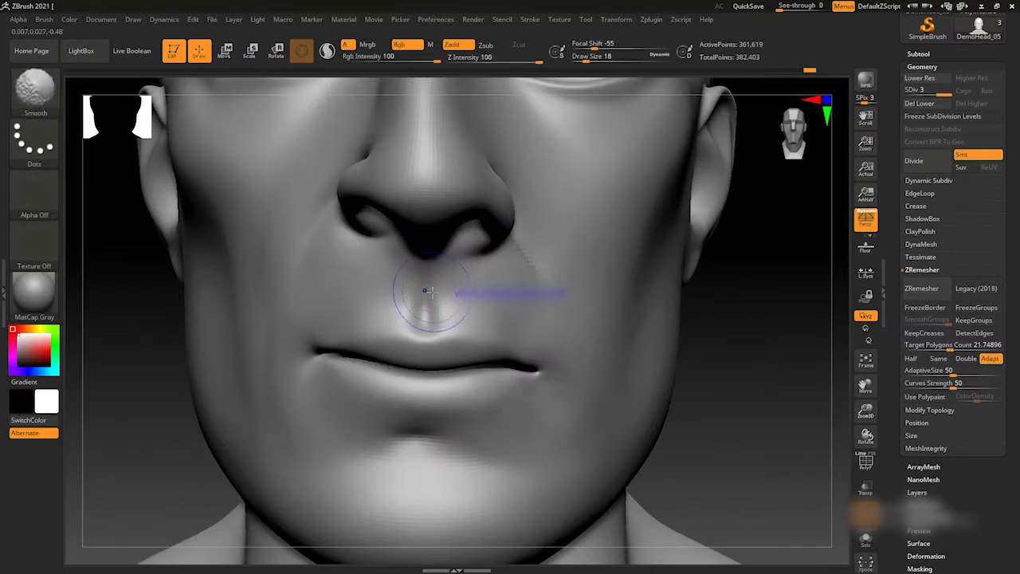
{"action": "mouse_move", "coordinate": [413, 342]}
{"action": "right_mouse_down"}
{"action": "mouse_move", "coordinate": [510, 346]}
{"action": "mouse_move", "coordinate": [328, 344]}
{"action": "right_mouse_up"}
{"action": "mouse_move", "coordinate": [424, 324]}
{"action": "right_mouse_down"}
{"action": "mouse_move", "coordinate": [448, 344]}
{"action": "mouse_move", "coordinate": [500, 341]}
{"action": "mouse_move", "coordinate": [443, 364]}
{"action": "right_mouse_up"}
{"action": "mouse_move", "coordinate": [387, 318]}
{"action": "right_mouse_down", "text": "ctrl"}
{"action": "mouse_move", "coordinate": [775, 290]}
{"action": "mouse_move", "coordinate": [461, 305]}
{"action": "mouse_move", "coordinate": [693, 285]}
{"action": "mouse_move", "coordinate": [740, 264]}
{"action": "mouse_move", "coordinate": [205, 330]}
{"action": "mouse_move", "coordinate": [658, 247]}
{"action": "right_mouse_up", "text": "ctrl"}
{"action": "key", "text": "b"}
{"action": "key", "text": "m"}
{"action": "key", "text": "v"}
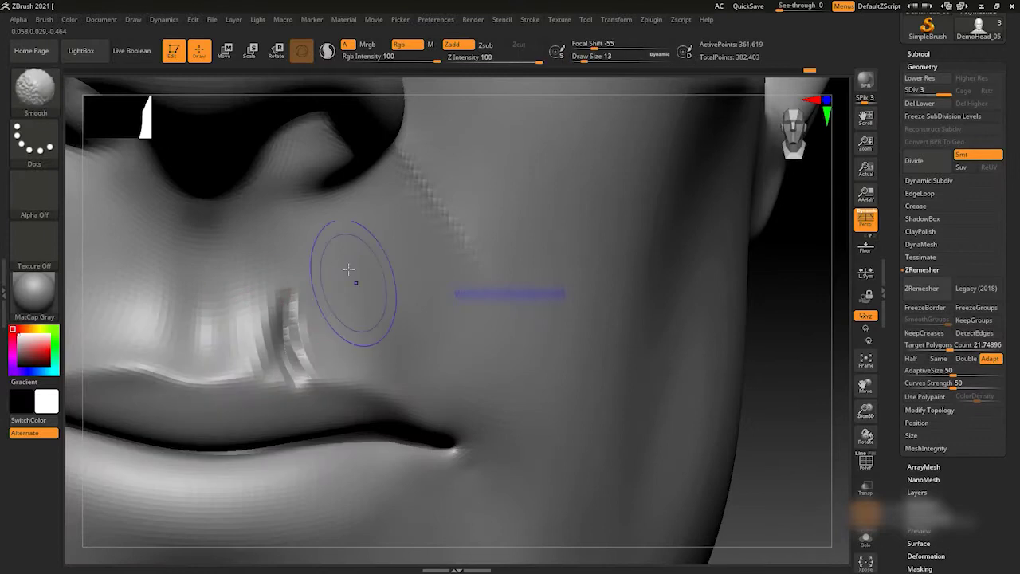
{"action": "mouse_move", "coordinate": [271, 321]}
{"action": "right_mouse_down", "text": "ctrl"}
{"action": "mouse_move", "coordinate": [690, 284]}
{"action": "mouse_move", "coordinate": [776, 264]}
{"action": "mouse_move", "coordinate": [319, 339]}
{"action": "mouse_move", "coordinate": [701, 243]}
{"action": "mouse_move", "coordinate": [263, 319]}
{"action": "mouse_move", "coordinate": [731, 273]}
{"action": "mouse_move", "coordinate": [603, 270]}
{"action": "right_mouse_up", "text": "ctrl"}
With ClayBuildup, mark a fine crease from beside the nose toward the mouth corner.
{"action": "key", "text": "b"}
{"action": "key", "text": "c"}
{"action": "key", "text": "b"}
{"action": "key", "text": "space"}
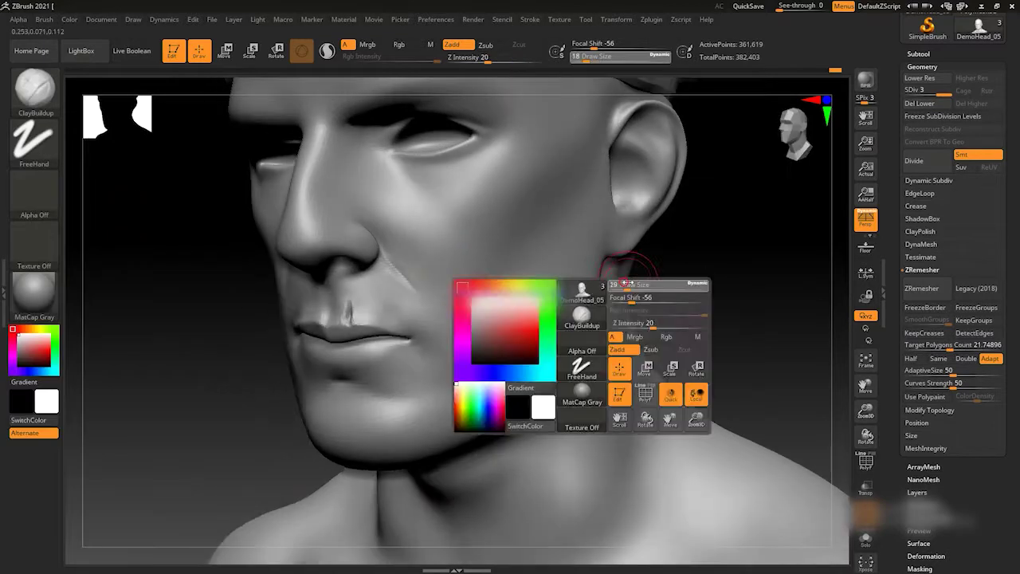
{"action": "right_click_drag", "start_coordinate": [439, 327], "coordinate": [763, 276]}
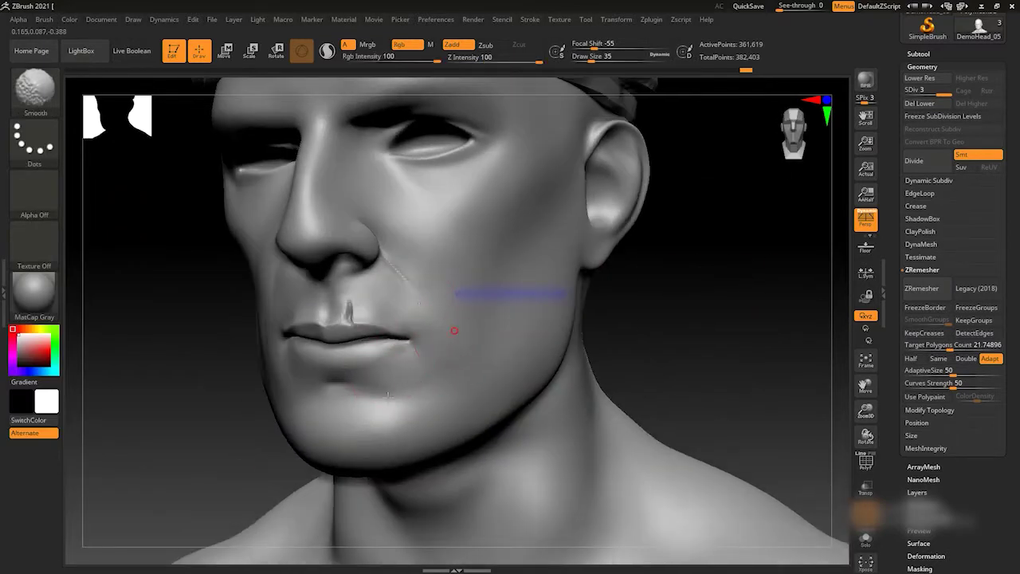
{"action": "right_click_drag", "start_coordinate": [454, 330], "coordinate": [740, 289], "text": "ctrl"}
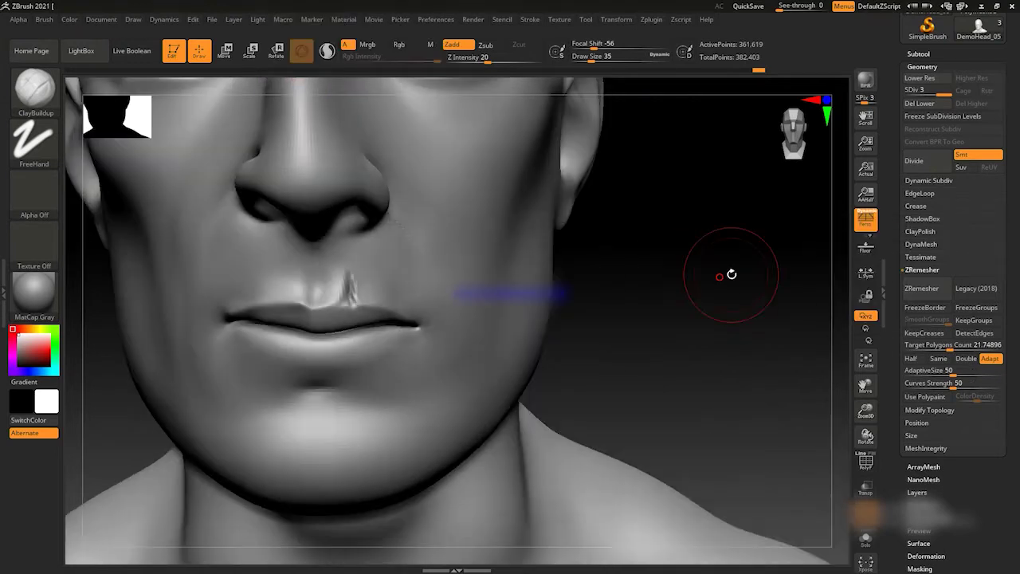
{"action": "left_click_drag", "start_coordinate": [723, 276], "coordinate": [742, 273]}
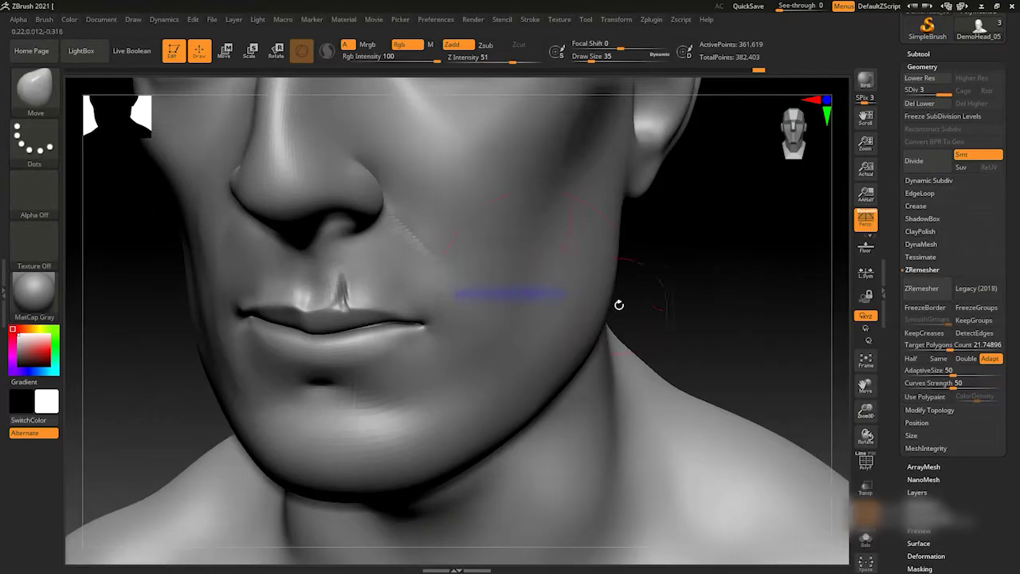
Smooth the upper lip surface with Shift-smoothing, DamStandard selected.
{"action": "key", "text": "b"}
{"action": "key", "text": "d"}
{"action": "key", "text": "s"}
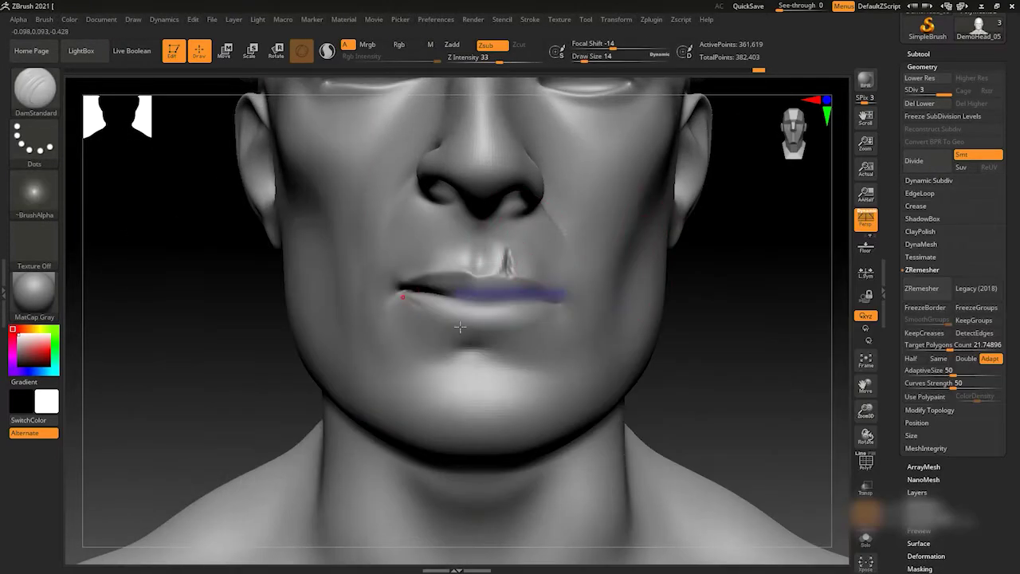
{"action": "right_click_drag", "start_coordinate": [431, 309], "coordinate": [542, 316]}
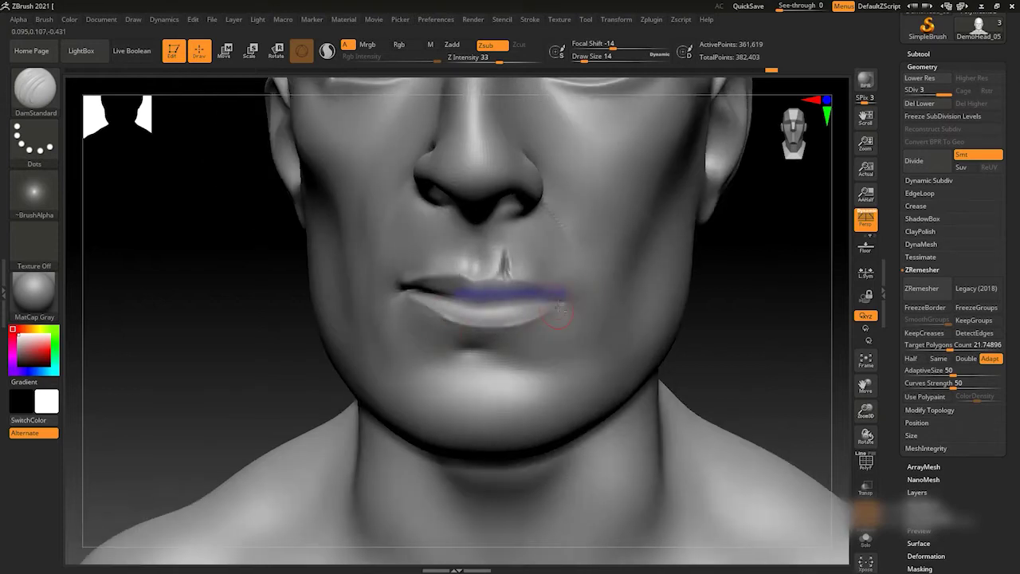
{"action": "key", "text": "shift"}
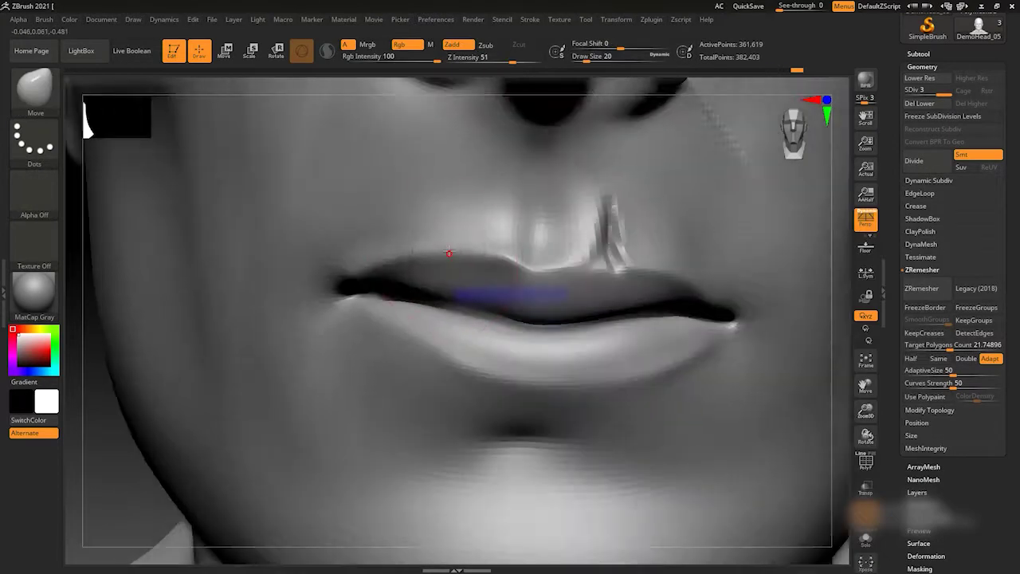
{"action": "right_click_drag", "start_coordinate": [518, 318], "coordinate": [518, 275], "text": "ctrl"}
{"action": "key", "text": "shift"}
{"action": "key", "text": "shift"}
{"action": "key", "text": "shift"}
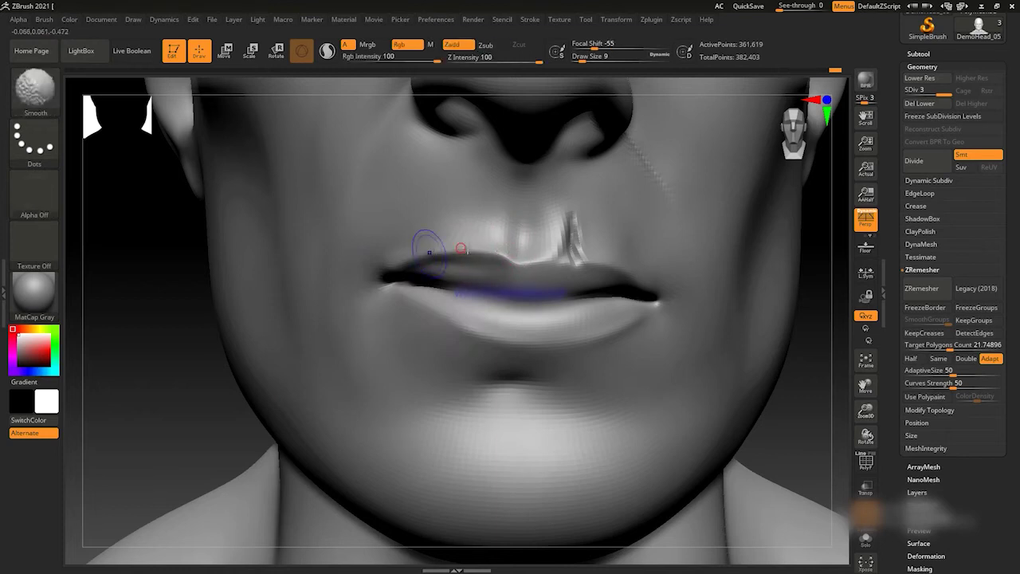
{"action": "right_click_drag", "start_coordinate": [416, 257], "coordinate": [826, 262], "text": "ctrl"}
Carve the line between the lips deeper with DamStandard.
{"action": "key", "text": "b"}
{"action": "key", "text": "m"}
{"action": "key", "text": "v"}
{"action": "key", "text": "space"}
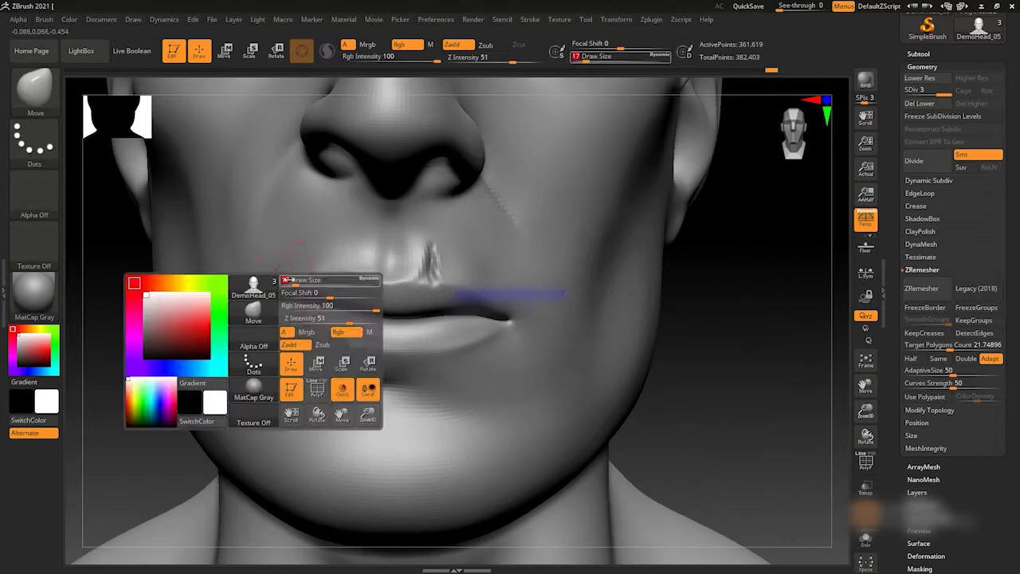
{"action": "mouse_move", "coordinate": [364, 280]}
{"action": "right_mouse_down"}
{"action": "mouse_move", "coordinate": [740, 279]}
{"action": "mouse_move", "coordinate": [695, 288]}
{"action": "right_mouse_up"}
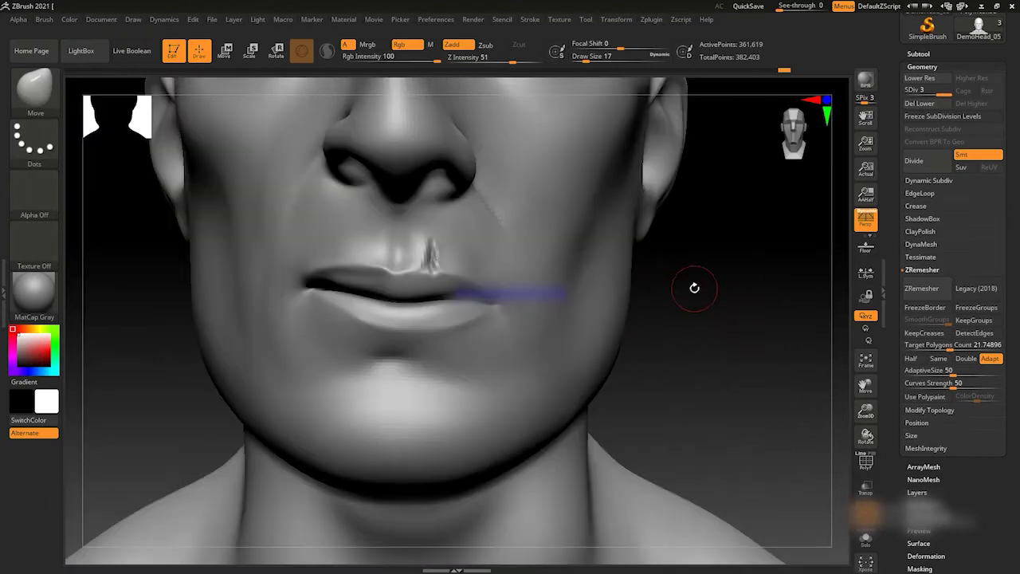
{"action": "key", "text": "b"}
{"action": "key", "text": "d"}
{"action": "key", "text": "s"}
{"action": "mouse_move", "coordinate": [501, 318]}
{"action": "right_mouse_down"}
{"action": "mouse_move", "coordinate": [767, 291]}
{"action": "mouse_move", "coordinate": [698, 257]}
{"action": "mouse_move", "coordinate": [456, 386]}
{"action": "right_mouse_up"}
{"action": "right_click_drag", "start_coordinate": [798, 273], "coordinate": [701, 286]}
Smooth and build up the form beneath the lower lip with ClayBuildup.
{"action": "key", "text": "b"}
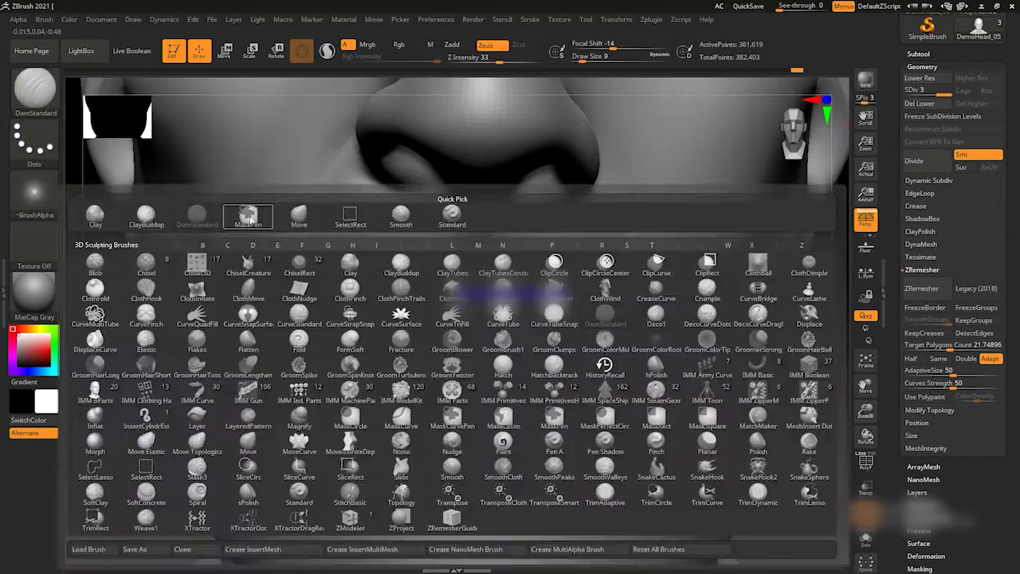
{"action": "key", "text": "c"}
{"action": "key", "text": "b"}
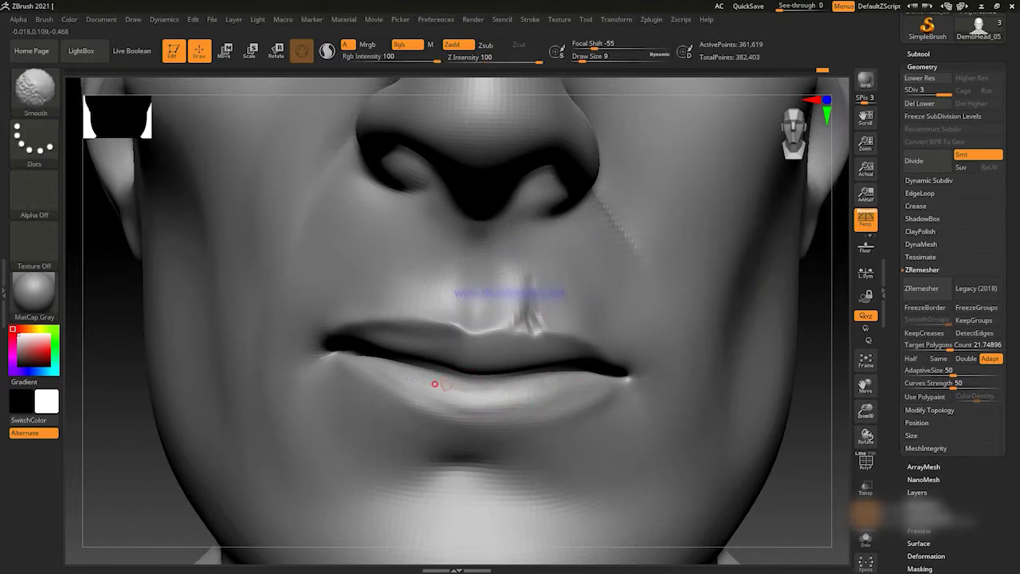
{"action": "mouse_move", "coordinate": [633, 392]}
{"action": "right_mouse_down"}
{"action": "mouse_move", "coordinate": [744, 345]}
{"action": "mouse_move", "coordinate": [405, 401]}
{"action": "right_mouse_up"}
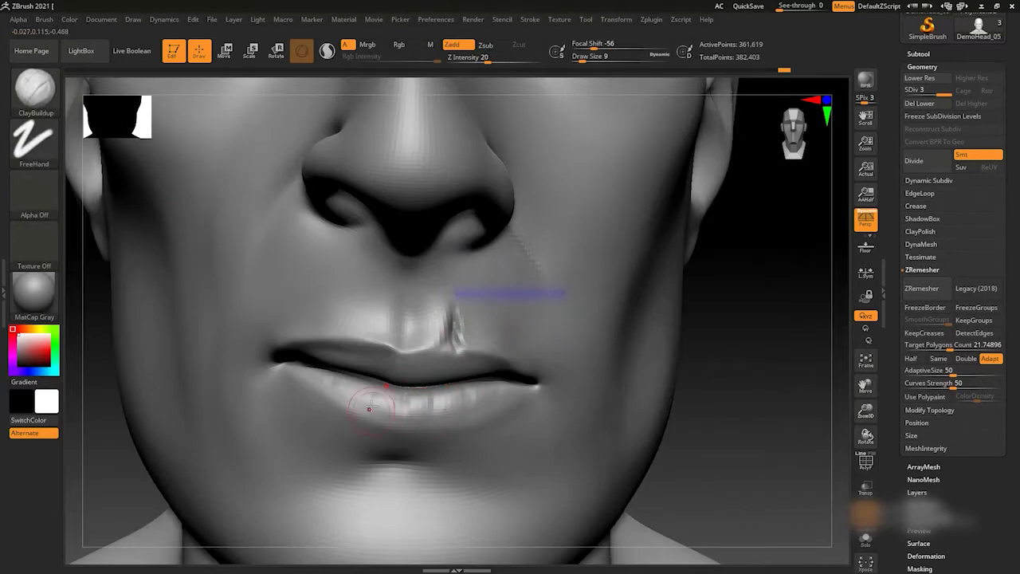
{"action": "mouse_move", "coordinate": [465, 364]}
{"action": "right_mouse_down"}
{"action": "mouse_move", "coordinate": [735, 262]}
{"action": "mouse_move", "coordinate": [512, 353]}
{"action": "mouse_move", "coordinate": [712, 295]}
{"action": "mouse_move", "coordinate": [480, 341]}
{"action": "mouse_move", "coordinate": [485, 204]}
{"action": "right_mouse_up"}
{"action": "key", "text": "b"}
{"action": "key", "text": "d"}
{"action": "key", "text": "s"}
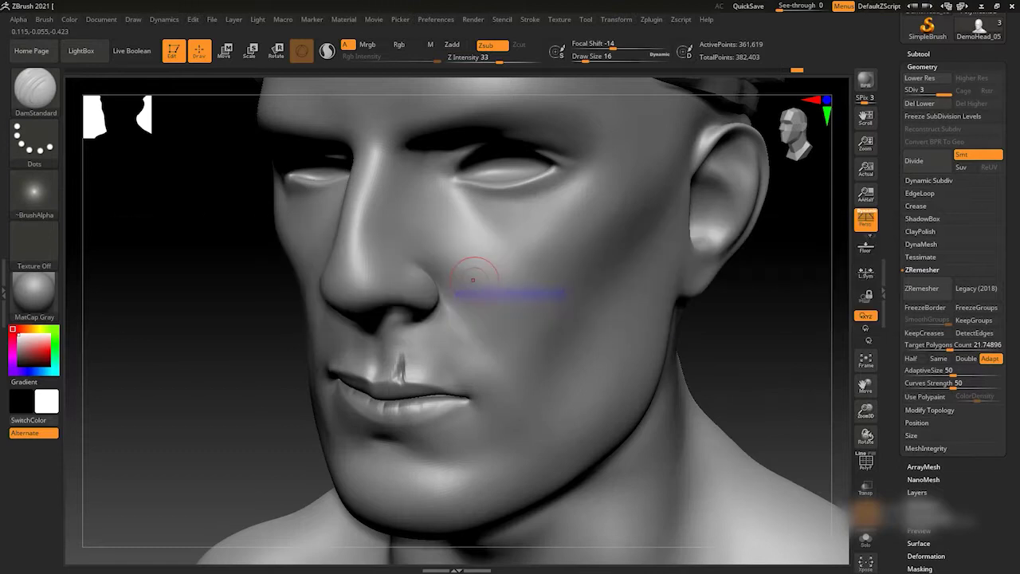
Enlarge the brush and zoom in on the mouth and chin from the front.
{"action": "mouse_move", "coordinate": [662, 255]}
{"action": "right_mouse_down"}
{"action": "mouse_move", "coordinate": [266, 345]}
{"action": "mouse_move", "coordinate": [440, 295]}
{"action": "right_mouse_up"}
{"action": "mouse_move", "coordinate": [584, 331]}
{"action": "right_mouse_down"}
{"action": "mouse_move", "coordinate": [455, 319]}
{"action": "mouse_move", "coordinate": [387, 268]}
{"action": "mouse_move", "coordinate": [753, 324]}
{"action": "right_mouse_up"}
{"action": "key", "text": "bracketright"}
{"action": "mouse_move", "coordinate": [317, 426]}
{"action": "right_mouse_down"}
{"action": "mouse_move", "coordinate": [751, 325]}
{"action": "mouse_move", "coordinate": [771, 370]}
{"action": "right_mouse_up"}
{"action": "mouse_move", "coordinate": [479, 272]}
{"action": "right_mouse_down"}
{"action": "mouse_move", "coordinate": [605, 319]}
{"action": "mouse_move", "coordinate": [846, 337]}
{"action": "right_mouse_up"}
{"action": "right_click_drag", "start_coordinate": [752, 342], "coordinate": [436, 384], "text": "ctrl"}
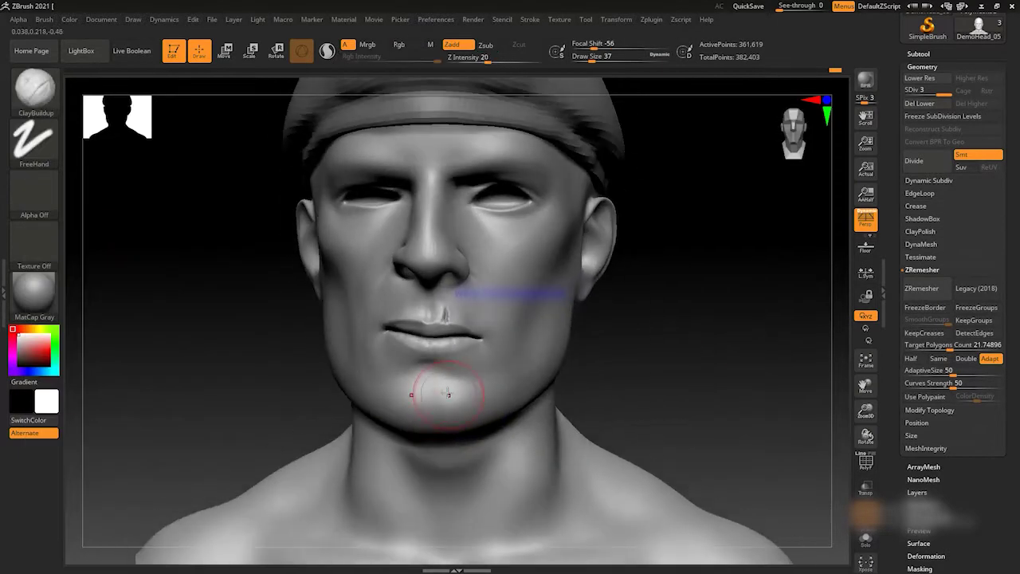
Smooth part of the face, select ClayBuildup, and carve a crease beside the chin at three-quarter view.
{"action": "mouse_move", "coordinate": [433, 458]}
{"action": "right_mouse_down"}
{"action": "mouse_move", "coordinate": [690, 346]}
{"action": "mouse_move", "coordinate": [488, 384]}
{"action": "mouse_move", "coordinate": [758, 346]}
{"action": "right_mouse_up"}
{"action": "left_click", "coordinate": [762, 6]}
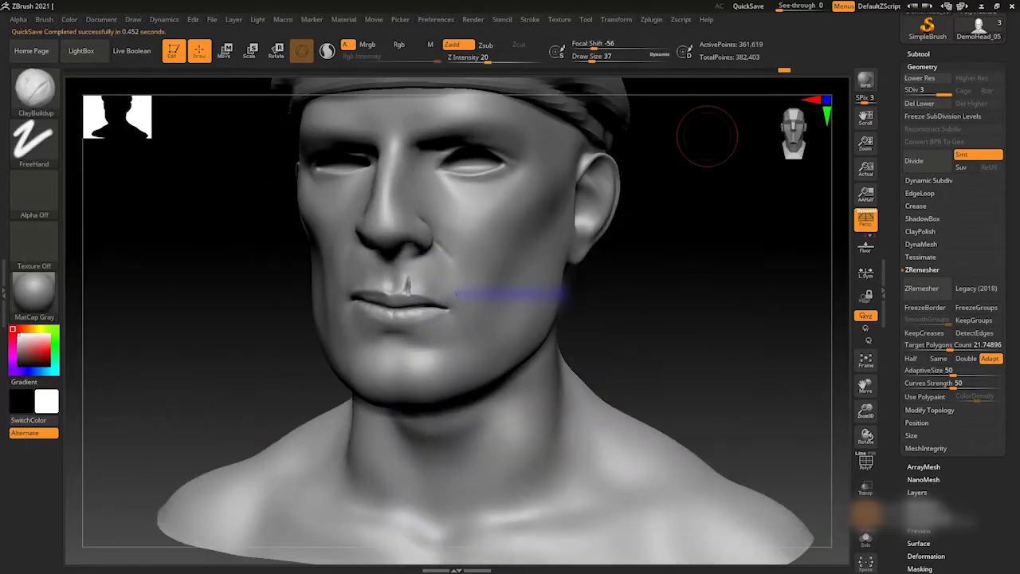
{"action": "mouse_move", "coordinate": [733, 262]}
{"action": "right_mouse_down"}
{"action": "mouse_move", "coordinate": [801, 303]}
{"action": "mouse_move", "coordinate": [638, 305]}
{"action": "mouse_move", "coordinate": [555, 393]}
{"action": "right_mouse_up"}
{"action": "right_click_drag", "start_coordinate": [422, 419], "coordinate": [719, 303]}
{"action": "left_click_drag", "start_coordinate": [480, 351], "coordinate": [481, 351]}
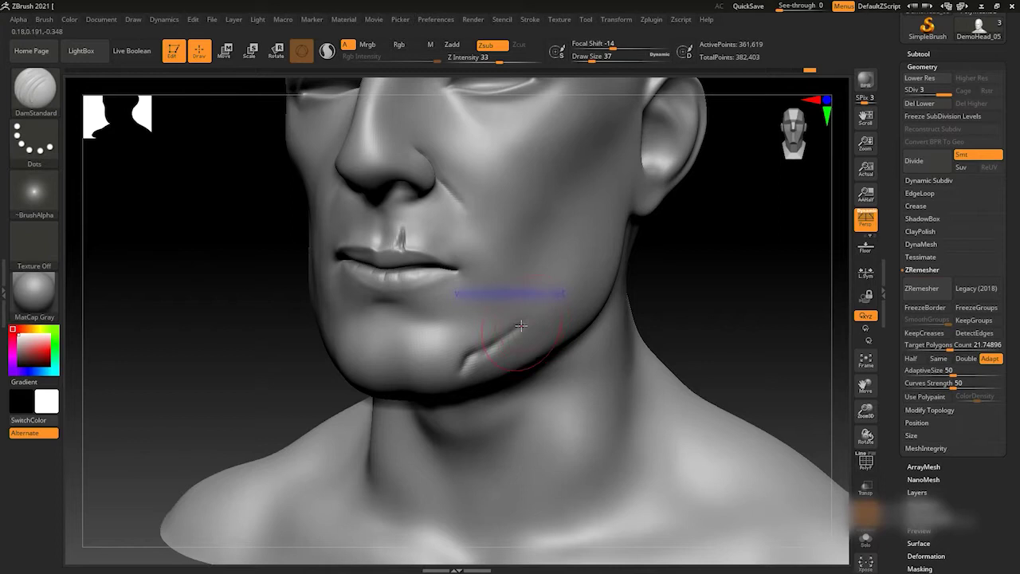
Flatten the ridge along the chin crease with the Flatten brush, then return to DamStandard.
{"action": "right_click_drag", "start_coordinate": [464, 356], "coordinate": [468, 347]}
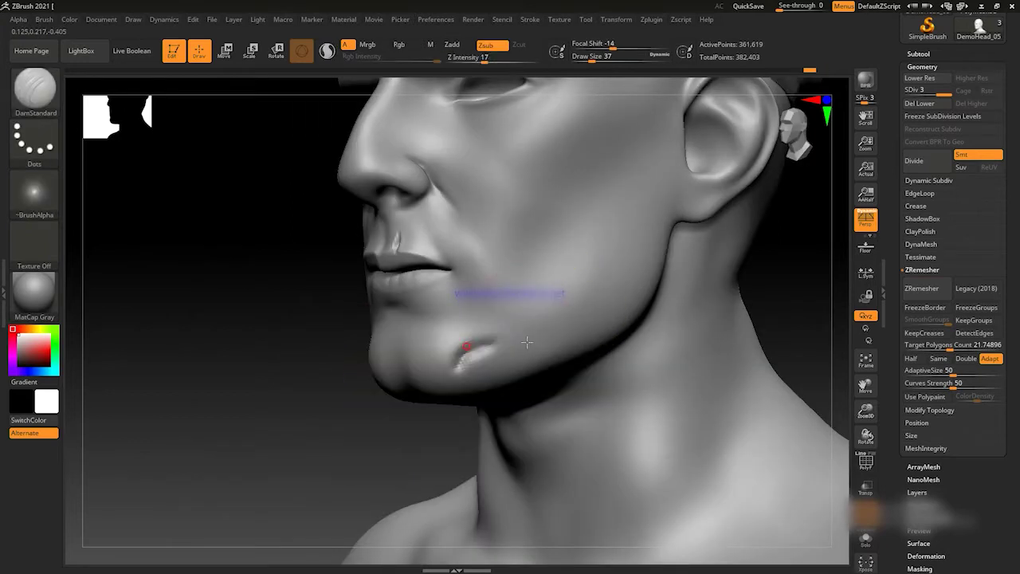
{"action": "key", "text": "b"}
{"action": "key", "text": "f"}
{"action": "key", "text": "l"}
{"action": "mouse_move", "coordinate": [498, 339]}
{"action": "right_mouse_down"}
{"action": "mouse_move", "coordinate": [510, 334]}
{"action": "mouse_move", "coordinate": [488, 341]}
{"action": "right_mouse_up"}
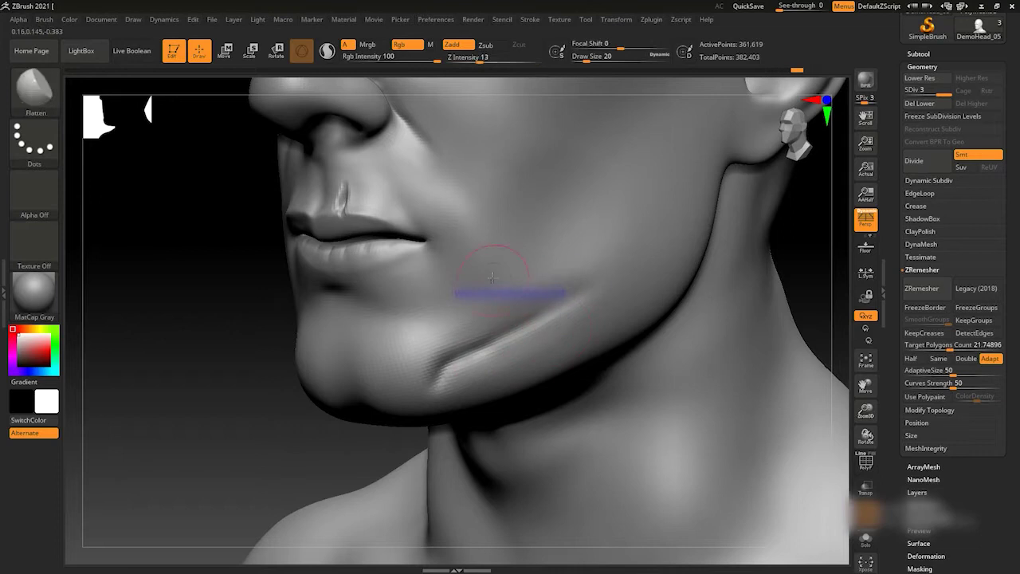
{"action": "key", "text": "space"}
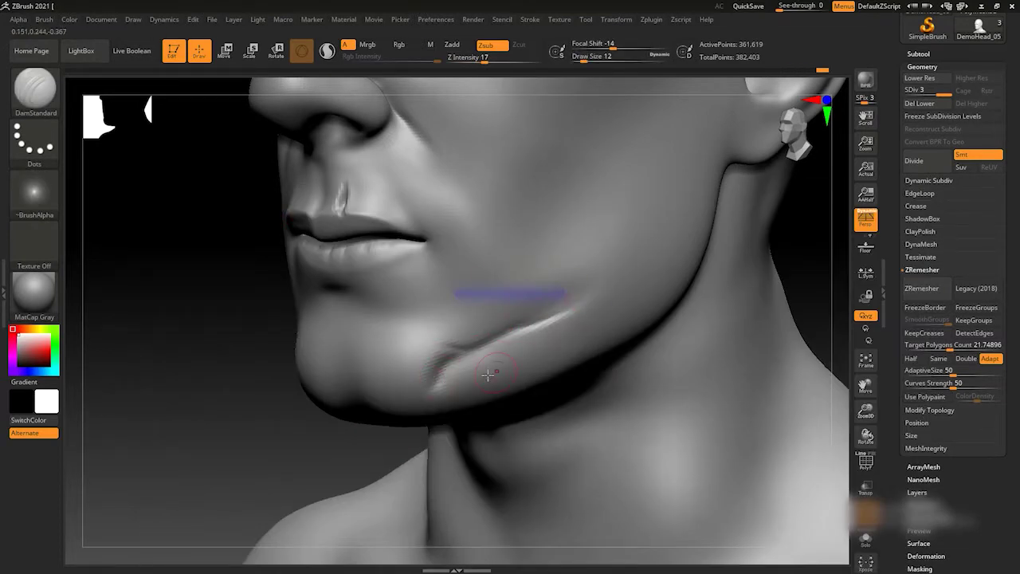
Fit the head in view and rotate it, cycling through the Move and Clay brushes.
{"action": "key", "text": "f"}
{"action": "key", "text": "b"}
{"action": "key", "text": "m"}
{"action": "key", "text": "v"}
{"action": "mouse_move", "coordinate": [492, 436]}
{"action": "right_mouse_down"}
{"action": "mouse_move", "coordinate": [678, 329]}
{"action": "mouse_move", "coordinate": [558, 310]}
{"action": "mouse_move", "coordinate": [667, 284]}
{"action": "right_mouse_up"}
{"action": "key", "text": "b"}
{"action": "key", "text": "c"}
{"action": "key", "text": "l"}
With DamStandard, carve a long wrinkle across the cheek below the eye.
{"action": "key", "text": "b"}
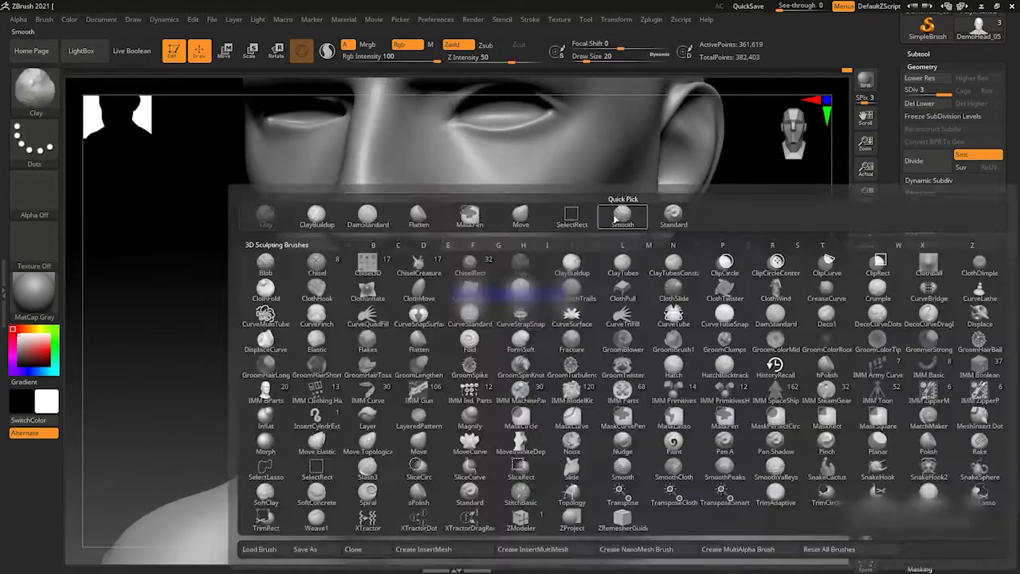
{"action": "key", "text": "d"}
{"action": "key", "text": "s"}
{"action": "right_click_drag", "start_coordinate": [765, 302], "coordinate": [439, 269]}
{"action": "mouse_move", "coordinate": [535, 362]}
{"action": "right_mouse_down", "text": "shift"}
{"action": "mouse_move", "coordinate": [763, 276]}
{"action": "mouse_move", "coordinate": [745, 311]}
{"action": "mouse_move", "coordinate": [793, 284]}
{"action": "mouse_move", "coordinate": [763, 264]}
{"action": "mouse_move", "coordinate": [733, 278]}
{"action": "mouse_move", "coordinate": [538, 261]}
{"action": "right_mouse_up", "text": "shift"}
{"action": "key", "text": "f"}
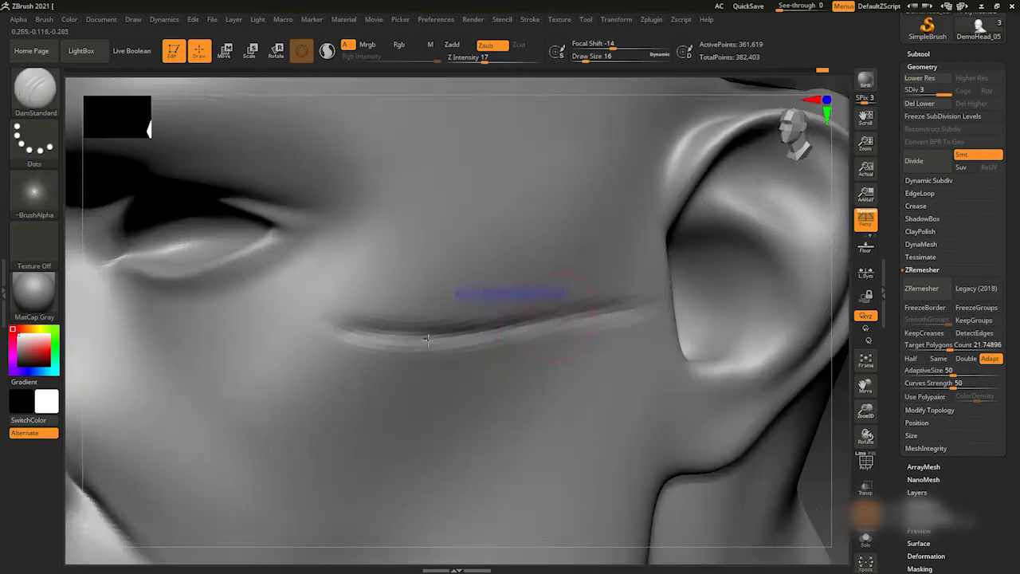
{"action": "right_click_drag", "start_coordinate": [553, 265], "coordinate": [425, 335], "text": "alt"}
{"action": "left_click", "coordinate": [34, 192]}
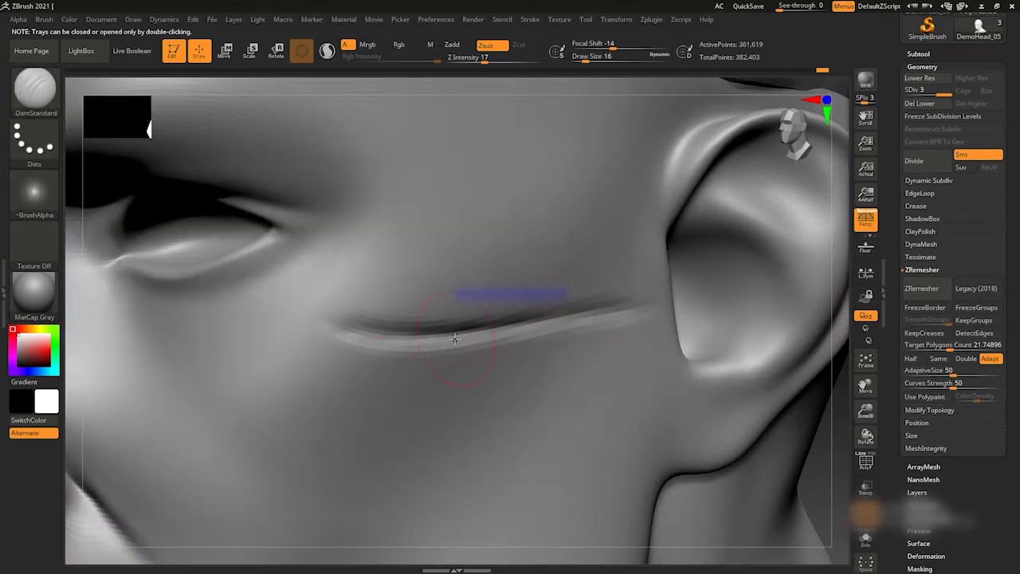
Turn the head to face front and save it as DemoHead_07.
{"action": "key", "text": "f"}
{"action": "mouse_move", "coordinate": [714, 294]}
{"action": "right_mouse_down"}
{"action": "mouse_move", "coordinate": [712, 282]}
{"action": "mouse_move", "coordinate": [735, 298]}
{"action": "right_mouse_up"}
{"action": "key", "text": "ctrl+s"}
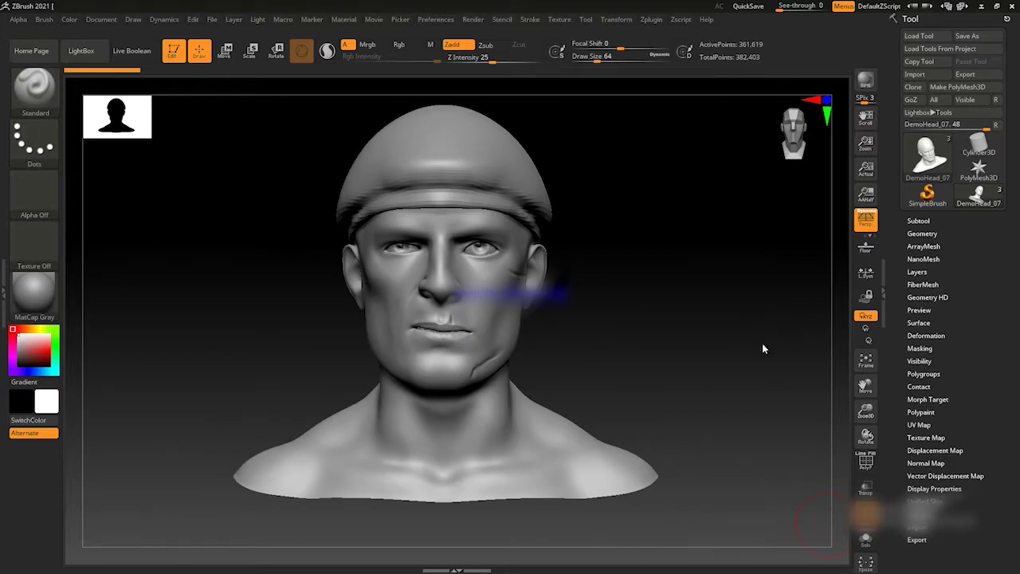
Select the Move brush, enlarge it, and turn the head to a profile near the ear.
{"action": "key", "text": "b"}
{"action": "key", "text": "m"}
{"action": "key", "text": "v"}
{"action": "left_click", "coordinate": [435, 19]}
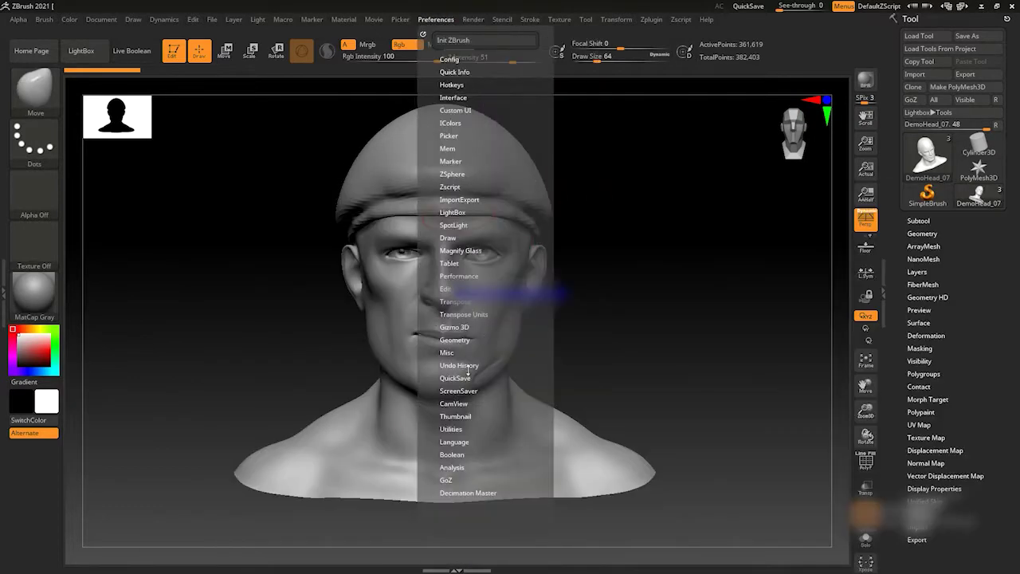
{"action": "mouse_move", "coordinate": [617, 336]}
{"action": "left_mouse_down", "text": "alt"}
{"action": "mouse_move", "coordinate": [531, 205]}
{"action": "mouse_move", "coordinate": [586, 273]}
{"action": "mouse_move", "coordinate": [433, 220]}
{"action": "mouse_move", "coordinate": [303, 282]}
{"action": "mouse_move", "coordinate": [660, 215]}
{"action": "left_mouse_up", "text": "alt"}
{"action": "key", "text": "space"}
Reshape and smooth the front edge of the ear using DamStandard and Move.
{"action": "key", "text": "b"}
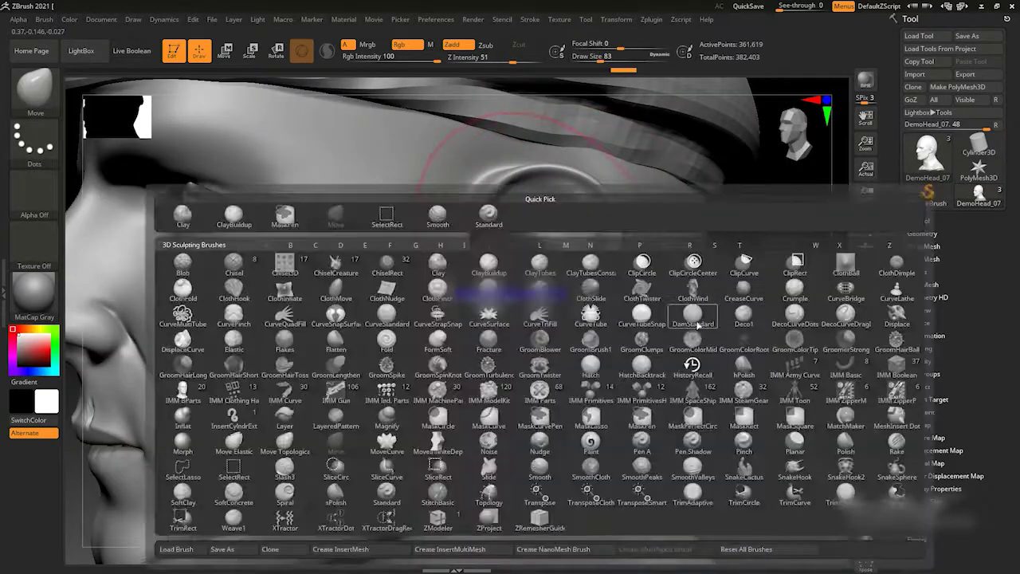
{"action": "key", "text": "d"}
{"action": "key", "text": "s"}
{"action": "left_click_drag", "start_coordinate": [444, 409], "coordinate": [512, 250], "text": "alt"}
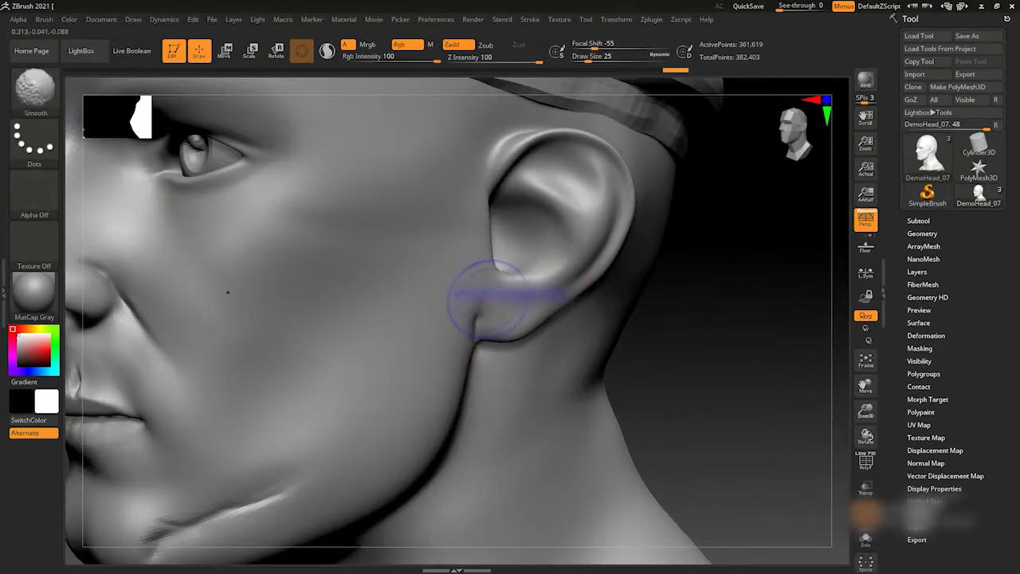
{"action": "key", "text": "b"}
{"action": "key", "text": "m"}
{"action": "key", "text": "v"}
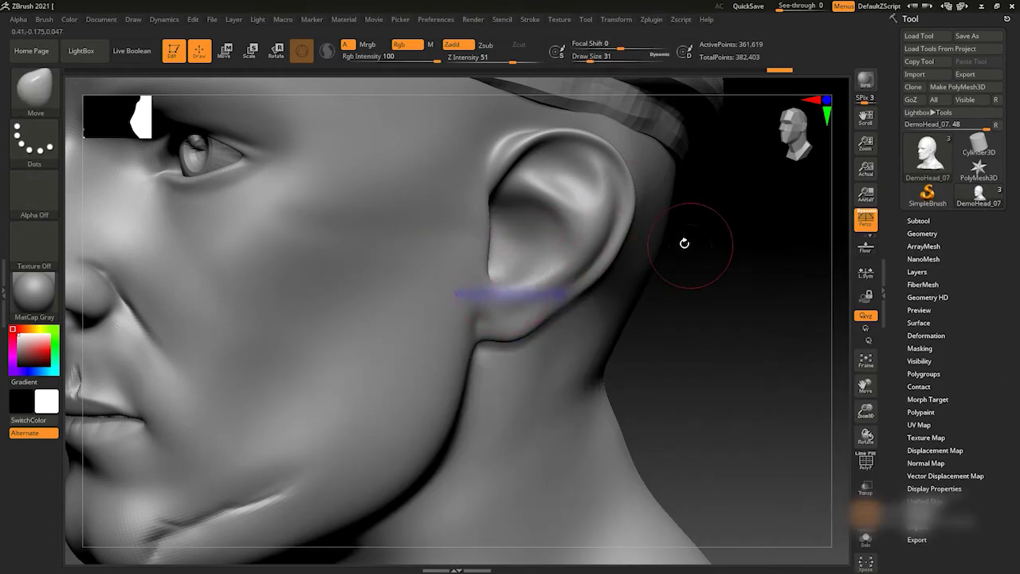
{"action": "left_click_drag", "start_coordinate": [728, 248], "coordinate": [443, 262]}
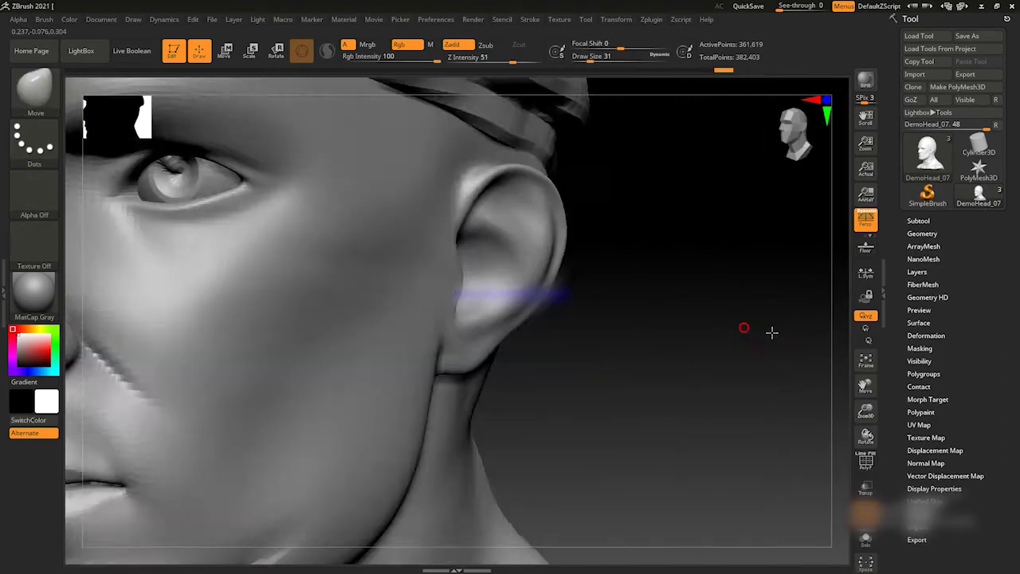
{"action": "left_click_drag", "start_coordinate": [772, 332], "coordinate": [502, 344]}
{"action": "key", "text": "space"}
{"action": "mouse_move", "coordinate": [701, 318]}
{"action": "left_mouse_down"}
{"action": "mouse_move", "coordinate": [747, 278]}
{"action": "mouse_move", "coordinate": [723, 287]}
{"action": "left_mouse_up"}
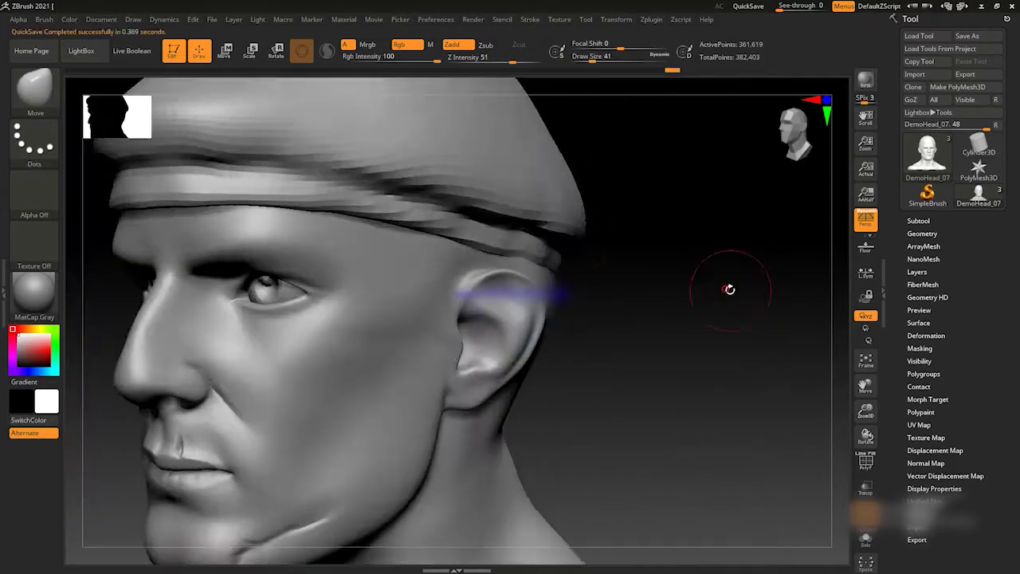
Inflate the inner bowl of the ear with the Inflat brush.
{"action": "key", "text": "b"}
{"action": "key", "text": "c"}
{"action": "key", "text": "b"}
{"action": "key", "text": "b"}
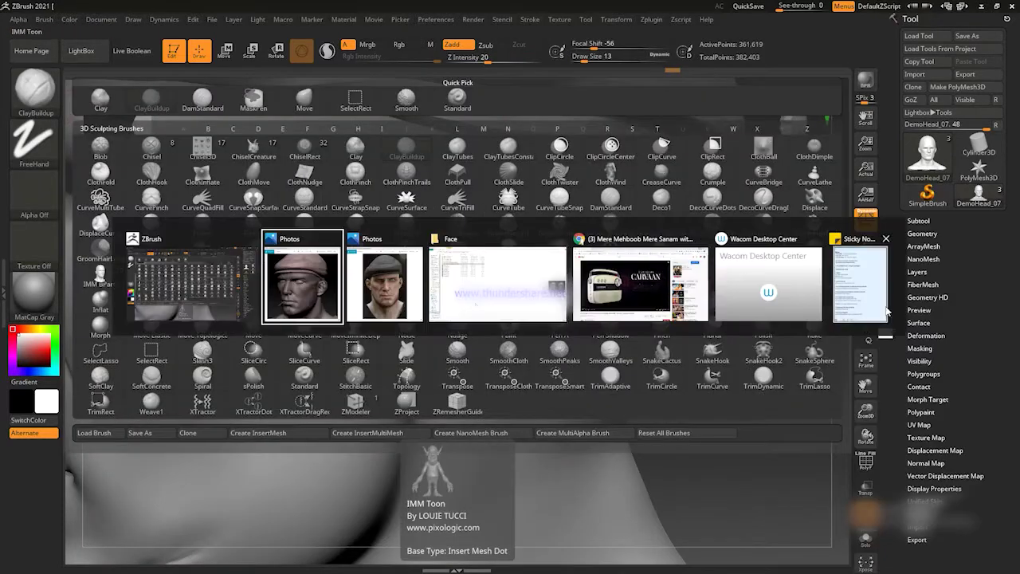
{"action": "key", "text": "i"}
{"action": "key", "text": "n"}
{"action": "left_click_drag", "start_coordinate": [690, 478], "coordinate": [803, 423]}
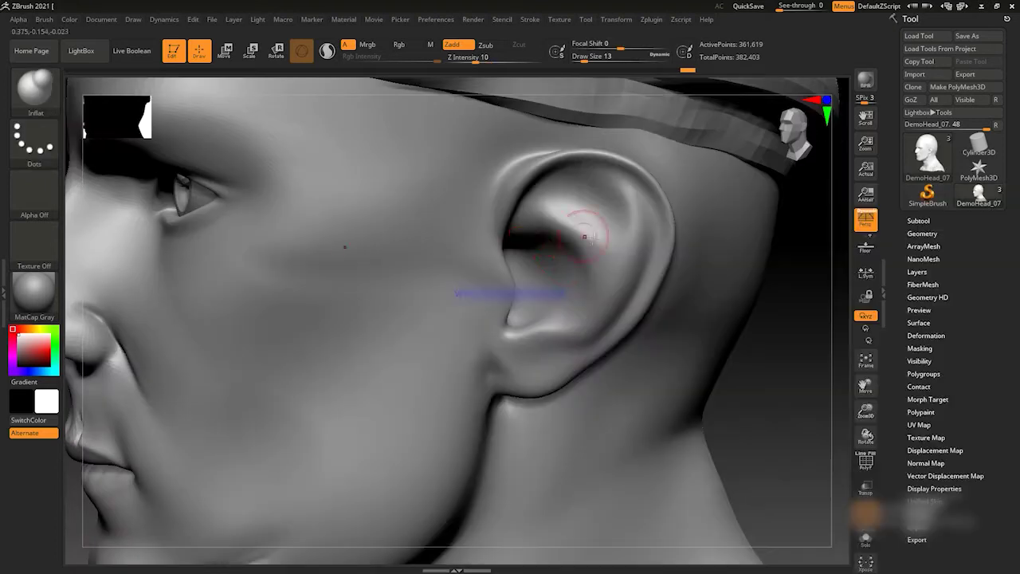
{"action": "right_click_drag", "start_coordinate": [517, 255], "coordinate": [540, 266]}
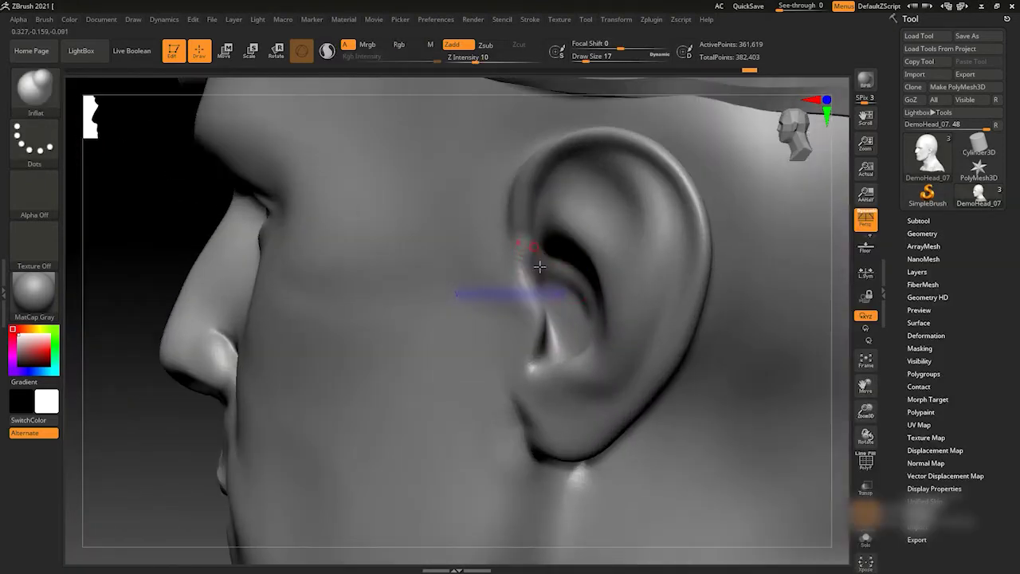
Frame a close profile of the ear and carve a crease above the earlobe.
{"action": "key", "text": "b"}
{"action": "key", "text": "Escape"}
{"action": "key", "text": "b"}
{"action": "key", "text": "Escape"}
{"action": "mouse_move", "coordinate": [545, 264]}
{"action": "right_mouse_down"}
{"action": "mouse_move", "coordinate": [268, 257]}
{"action": "mouse_move", "coordinate": [537, 244]}
{"action": "mouse_move", "coordinate": [801, 252]}
{"action": "mouse_move", "coordinate": [847, 329]}
{"action": "right_mouse_up"}
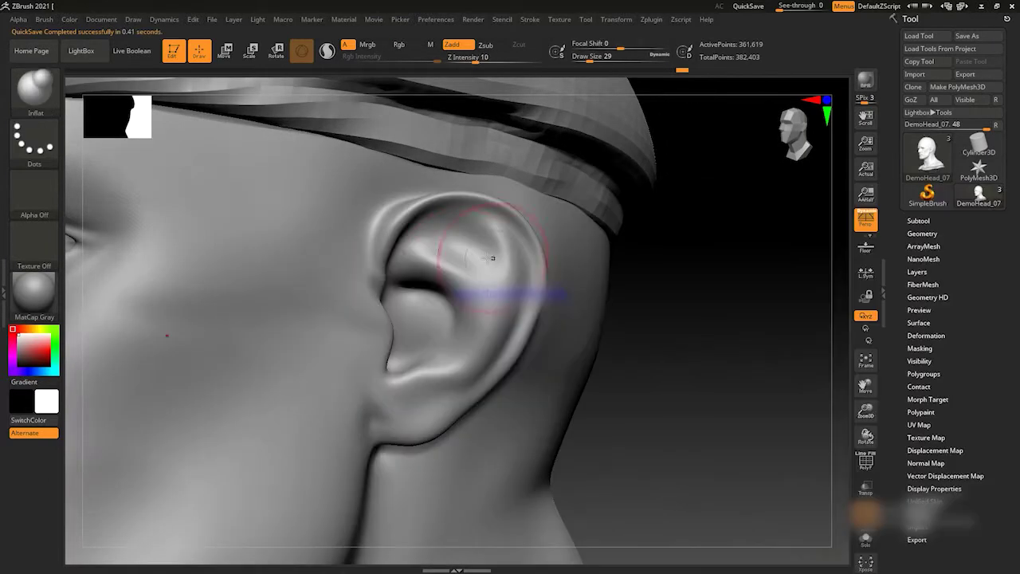
{"action": "right_click_drag", "start_coordinate": [557, 267], "coordinate": [598, 289]}
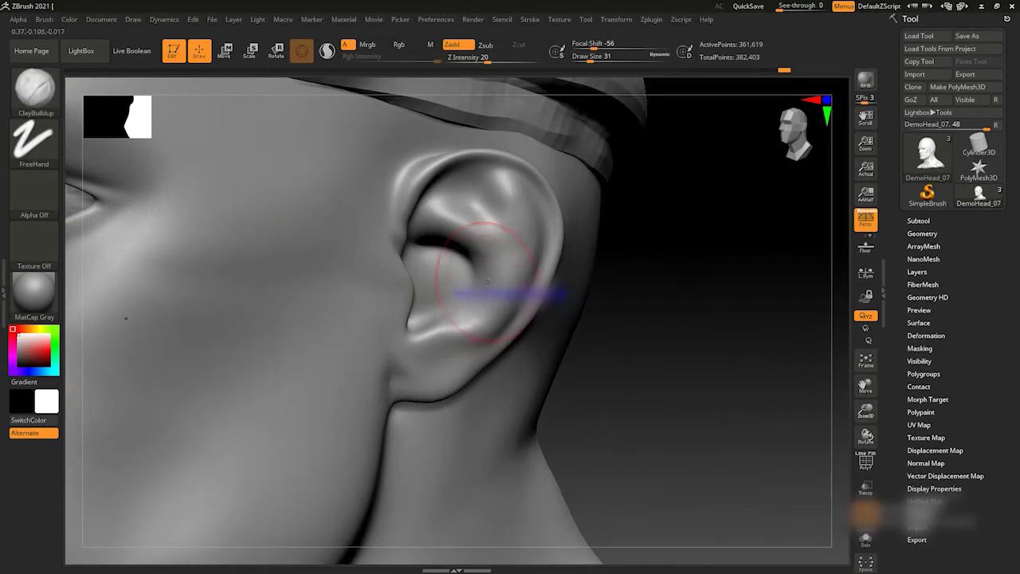
{"action": "mouse_move", "coordinate": [654, 310]}
{"action": "right_mouse_down"}
{"action": "mouse_move", "coordinate": [534, 299]}
{"action": "mouse_move", "coordinate": [587, 307]}
{"action": "right_mouse_up"}
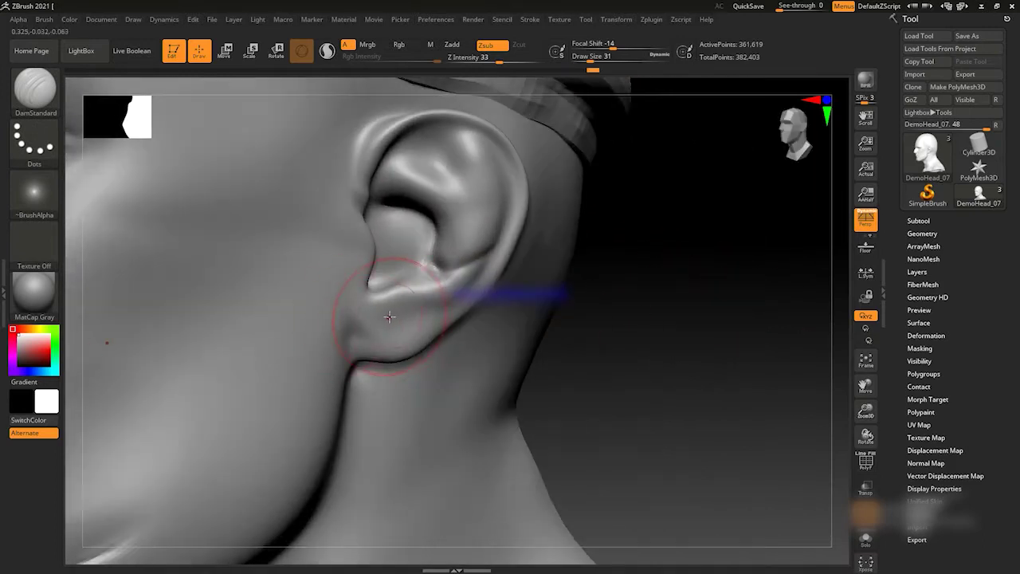
{"action": "mouse_move", "coordinate": [437, 307]}
{"action": "right_mouse_down"}
{"action": "mouse_move", "coordinate": [420, 319]}
{"action": "mouse_move", "coordinate": [388, 264]}
{"action": "right_mouse_up"}
Zoom in on the ear and set DamStandard to brush size 17 for thin creases.
{"action": "key", "text": "b"}
{"action": "key", "text": "c"}
{"action": "key", "text": "b"}
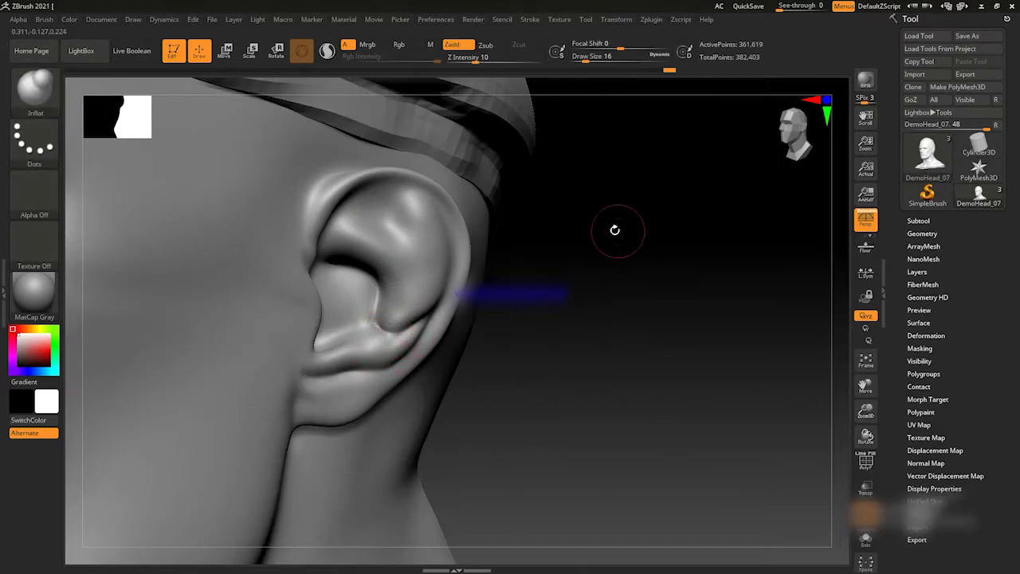
{"action": "right_click_drag", "start_coordinate": [644, 202], "coordinate": [345, 365], "text": "ctrl"}
{"action": "key", "text": "b"}
{"action": "key", "text": "d"}
{"action": "key", "text": "s"}
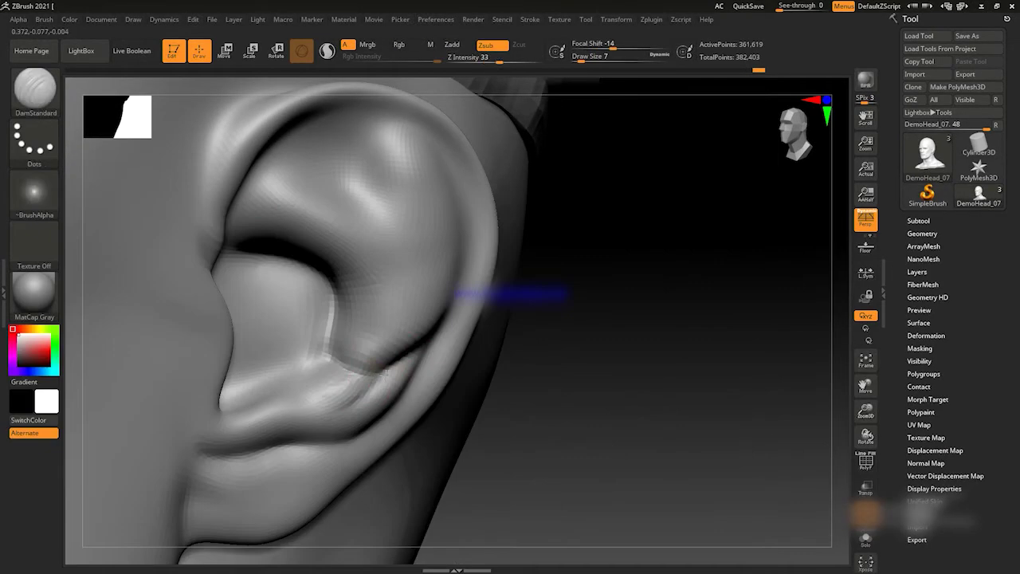
{"action": "right_click", "coordinate": [431, 338]}
Push the ear's form with a much larger Move brush, checking it from closer and farther views.
{"action": "key", "text": "b"}
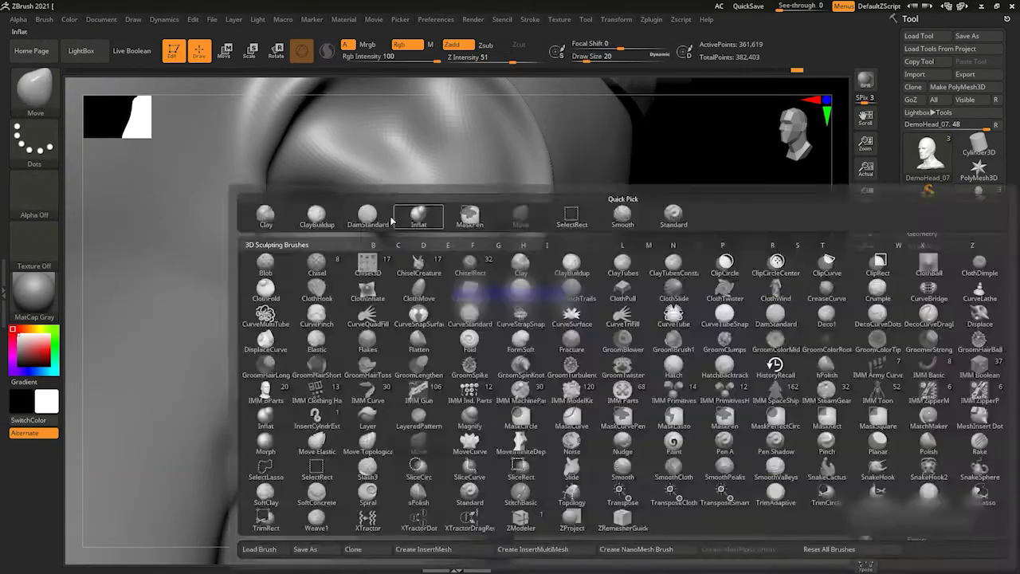
{"action": "key", "text": "Escape"}
{"action": "key", "text": "b"}
{"action": "key", "text": "d"}
{"action": "key", "text": "s"}
{"action": "mouse_move", "coordinate": [415, 335]}
{"action": "right_mouse_down", "text": "ctrl"}
{"action": "mouse_move", "coordinate": [592, 273]}
{"action": "mouse_move", "coordinate": [683, 278]}
{"action": "mouse_move", "coordinate": [454, 216]}
{"action": "right_mouse_up", "text": "ctrl"}
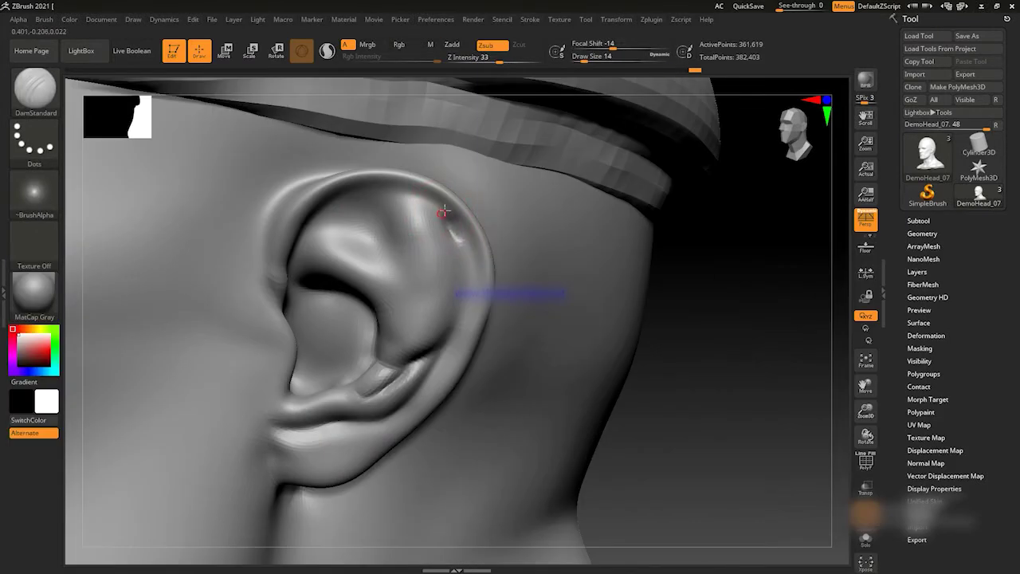
{"action": "key", "text": "b"}
{"action": "key", "text": "m"}
{"action": "key", "text": "v"}
{"action": "right_click_drag", "start_coordinate": [360, 194], "coordinate": [385, 225], "text": "ctrl"}
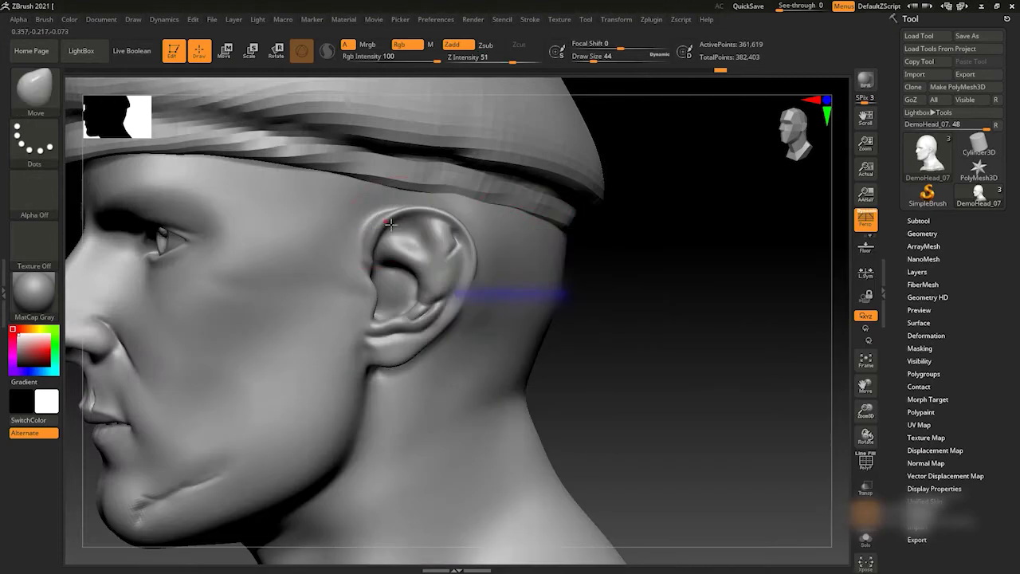
{"action": "mouse_move", "coordinate": [699, 252]}
{"action": "left_mouse_down"}
{"action": "mouse_move", "coordinate": [467, 216]}
{"action": "mouse_move", "coordinate": [496, 262]}
{"action": "mouse_move", "coordinate": [742, 282]}
{"action": "mouse_move", "coordinate": [489, 311]}
{"action": "mouse_move", "coordinate": [763, 289]}
{"action": "left_mouse_up"}
Select a smaller Inflat brush and rotate and zoom onto the ear.
{"action": "key", "text": "b"}
{"action": "key", "text": "i"}
{"action": "key", "text": "n"}
{"action": "key", "text": "space"}
{"action": "mouse_move", "coordinate": [576, 205]}
{"action": "left_mouse_down"}
{"action": "mouse_move", "coordinate": [459, 247]}
{"action": "mouse_move", "coordinate": [735, 255]}
{"action": "mouse_move", "coordinate": [493, 169]}
{"action": "left_mouse_up"}
{"action": "mouse_move", "coordinate": [502, 207]}
{"action": "left_mouse_down"}
{"action": "mouse_move", "coordinate": [728, 266]}
{"action": "mouse_move", "coordinate": [296, 234]}
{"action": "mouse_move", "coordinate": [751, 225]}
{"action": "mouse_move", "coordinate": [792, 308]}
{"action": "mouse_move", "coordinate": [812, 266]}
{"action": "mouse_move", "coordinate": [711, 304]}
{"action": "mouse_move", "coordinate": [327, 323]}
{"action": "left_mouse_up"}
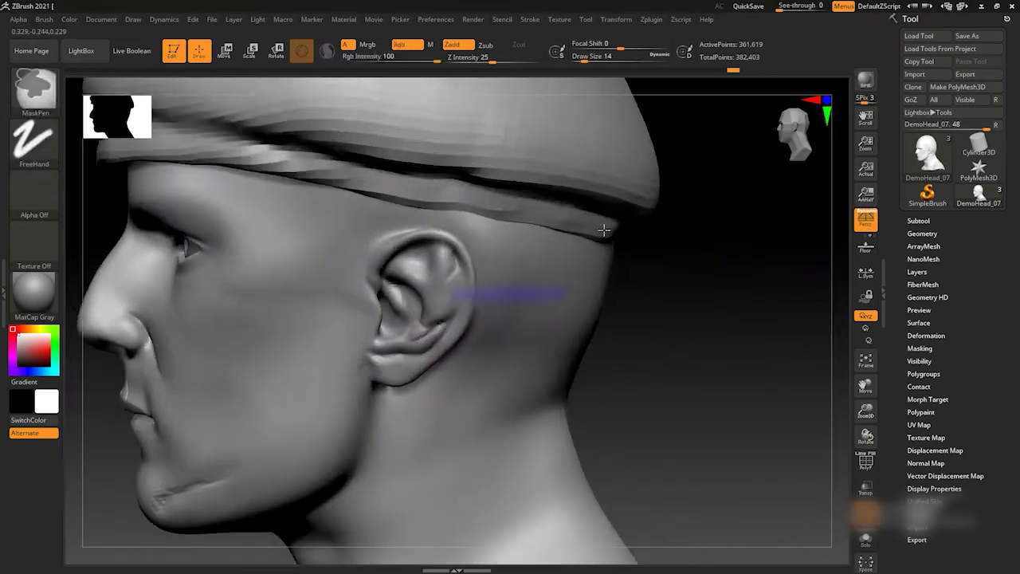
Shape the ear with Move and ClayBuildup while turning to a frontal ear view.
{"action": "key", "text": "b"}
{"action": "key", "text": "m"}
{"action": "key", "text": "v"}
{"action": "key", "text": "space"}
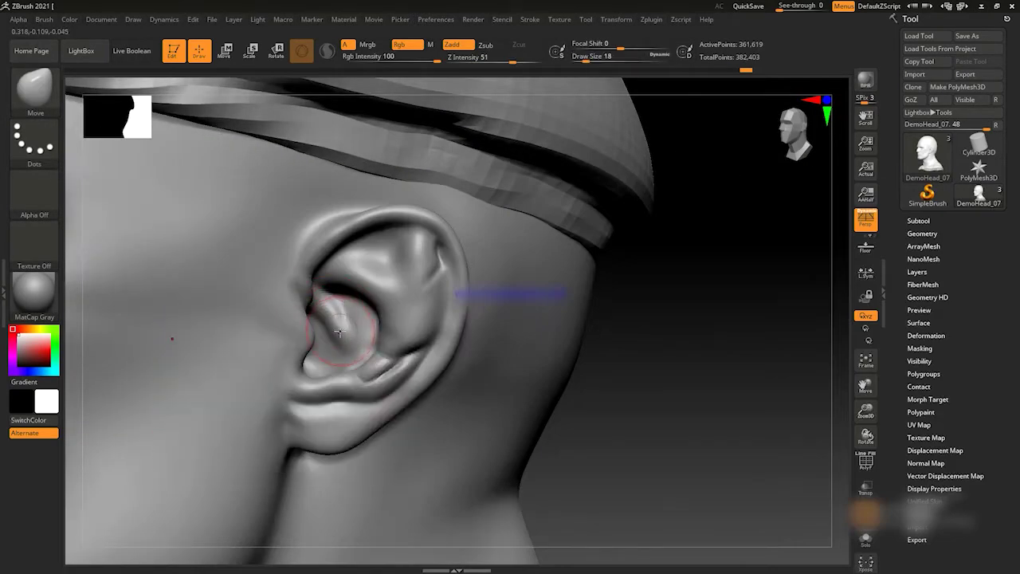
{"action": "key", "text": "b"}
{"action": "key", "text": "c"}
Refine the inner folds with DamStandard and Inflat while rotating around the ear.
{"action": "key", "text": "b"}
{"action": "left_click_drag", "start_coordinate": [683, 318], "coordinate": [364, 305]}
{"action": "mouse_move", "coordinate": [661, 326]}
{"action": "left_mouse_down"}
{"action": "mouse_move", "coordinate": [687, 314]}
{"action": "mouse_move", "coordinate": [537, 220]}
{"action": "mouse_move", "coordinate": [335, 345]}
{"action": "left_mouse_up"}
{"action": "key", "text": "b"}
{"action": "key", "text": "d"}
{"action": "key", "text": "s"}
{"action": "mouse_move", "coordinate": [735, 342]}
{"action": "left_mouse_down"}
{"action": "mouse_move", "coordinate": [667, 235]}
{"action": "mouse_move", "coordinate": [434, 265]}
{"action": "left_mouse_up"}
{"action": "key", "text": "b"}
{"action": "key", "text": "i"}
{"action": "key", "text": "n"}
{"action": "key", "text": "b"}
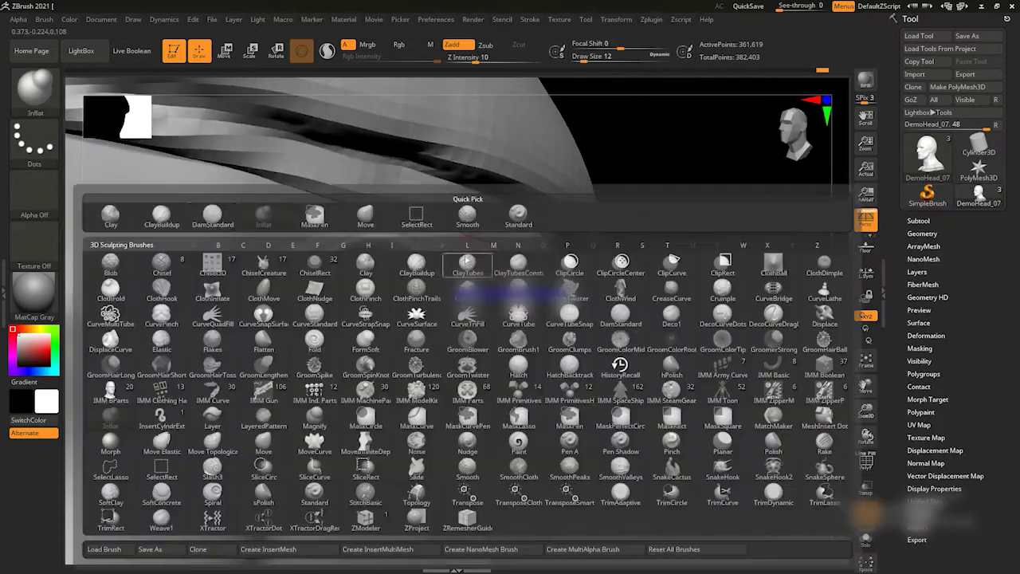
{"action": "key", "text": "m"}
{"action": "key", "text": "p"}
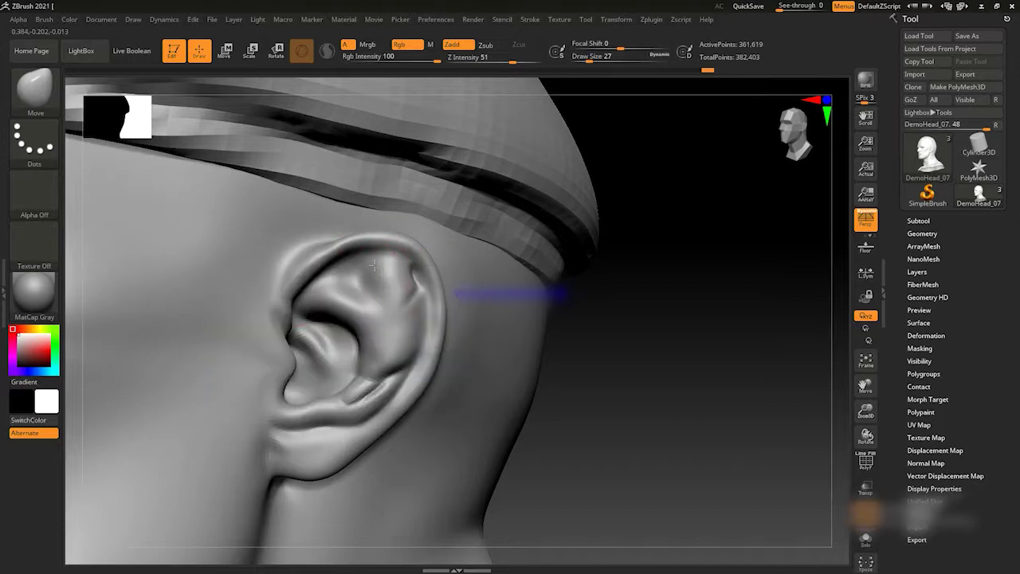
Carve thin creases in the earlobe and upper rim up close, then save a new version.
{"action": "key", "text": "b"}
{"action": "key", "text": "d"}
{"action": "key", "text": "s"}
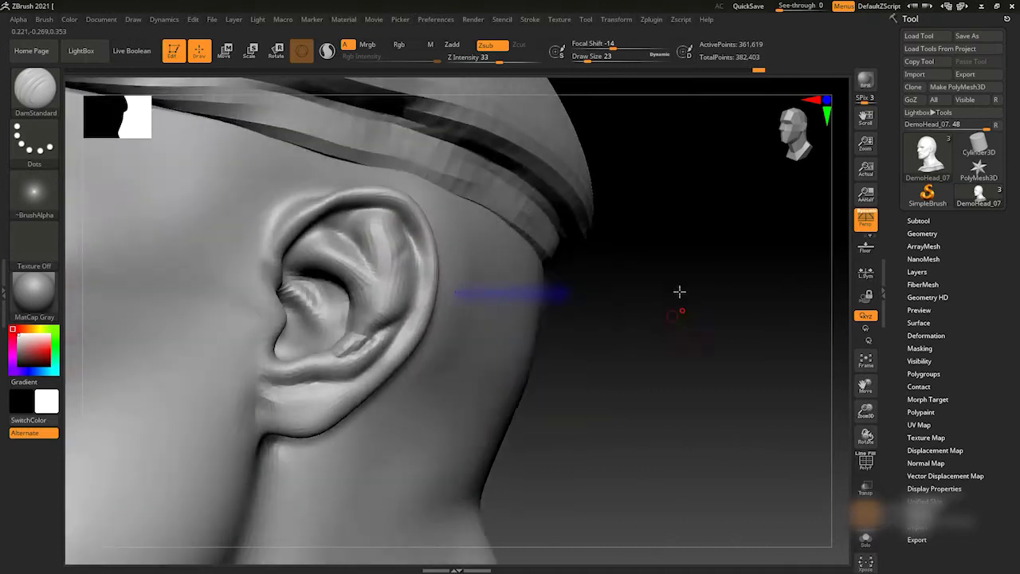
{"action": "left_click_drag", "start_coordinate": [677, 292], "coordinate": [407, 298], "text": "alt"}
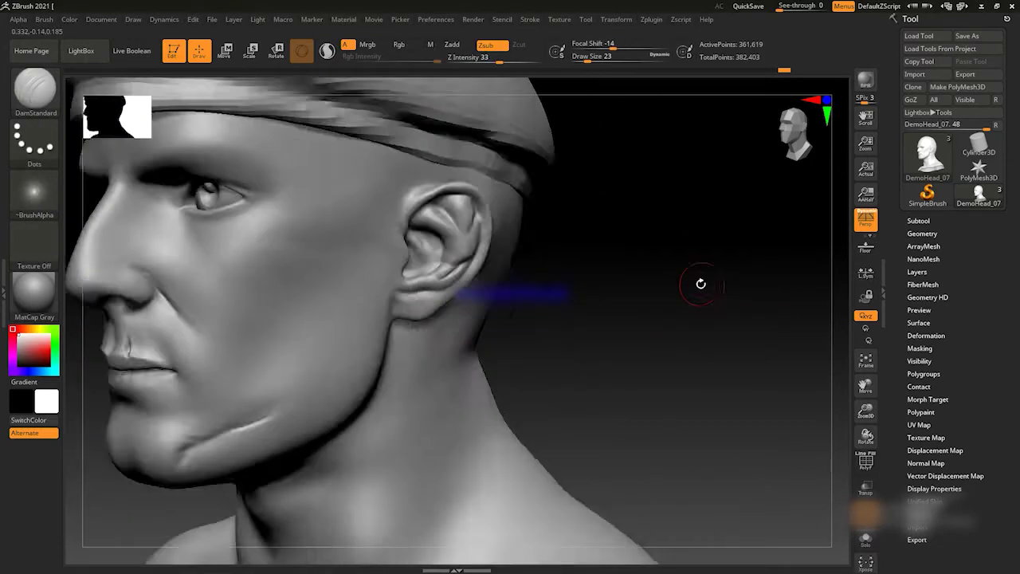
{"action": "mouse_move", "coordinate": [701, 284]}
{"action": "left_mouse_down"}
{"action": "mouse_move", "coordinate": [405, 257]}
{"action": "mouse_move", "coordinate": [718, 266]}
{"action": "left_mouse_up"}
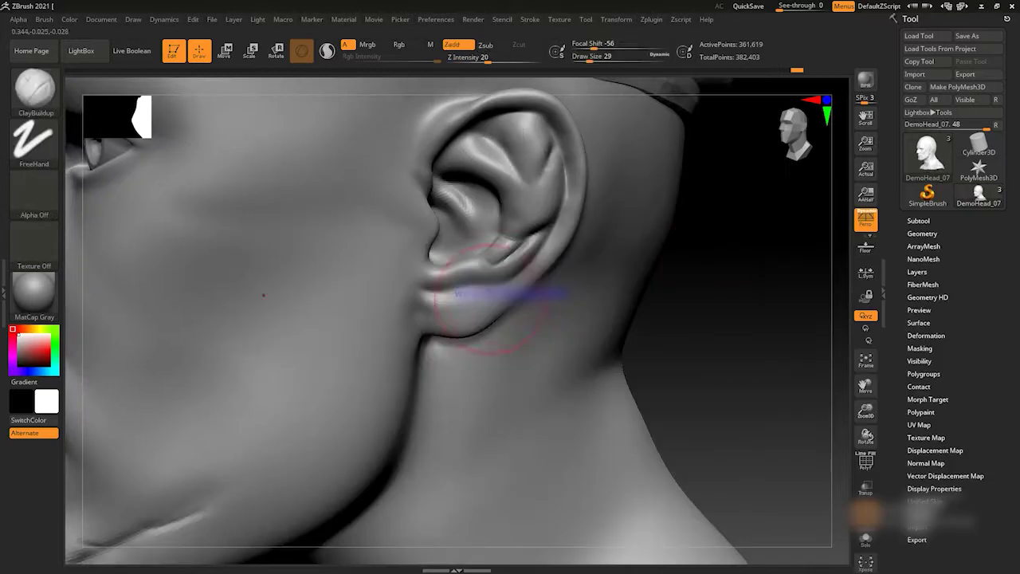
{"action": "key", "text": "b"}
{"action": "key", "text": "d"}
{"action": "key", "text": "s"}
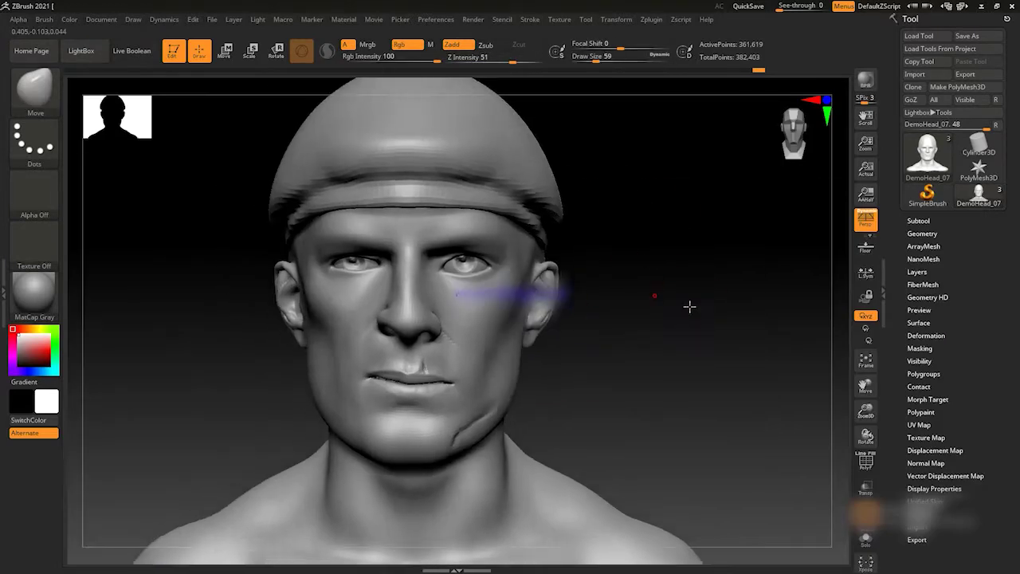
{"action": "key", "text": "ctrl+s"}
Confirm saving DemoHead_08 and orbit the head to check all sides.
{"action": "key", "text": "Return"}
{"action": "mouse_move", "coordinate": [671, 323]}
{"action": "left_mouse_down"}
{"action": "mouse_move", "coordinate": [736, 330]}
{"action": "mouse_move", "coordinate": [757, 343]}
{"action": "mouse_move", "coordinate": [801, 325]}
{"action": "left_mouse_up"}
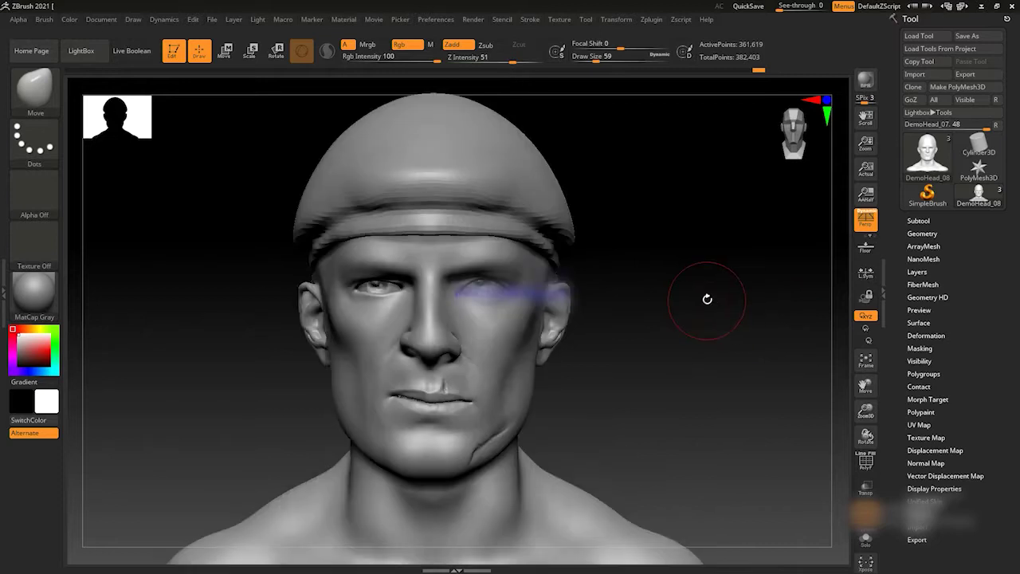
{"action": "mouse_move", "coordinate": [732, 289]}
{"action": "left_mouse_down"}
{"action": "mouse_move", "coordinate": [733, 316]}
{"action": "mouse_move", "coordinate": [839, 264]}
{"action": "left_mouse_up"}
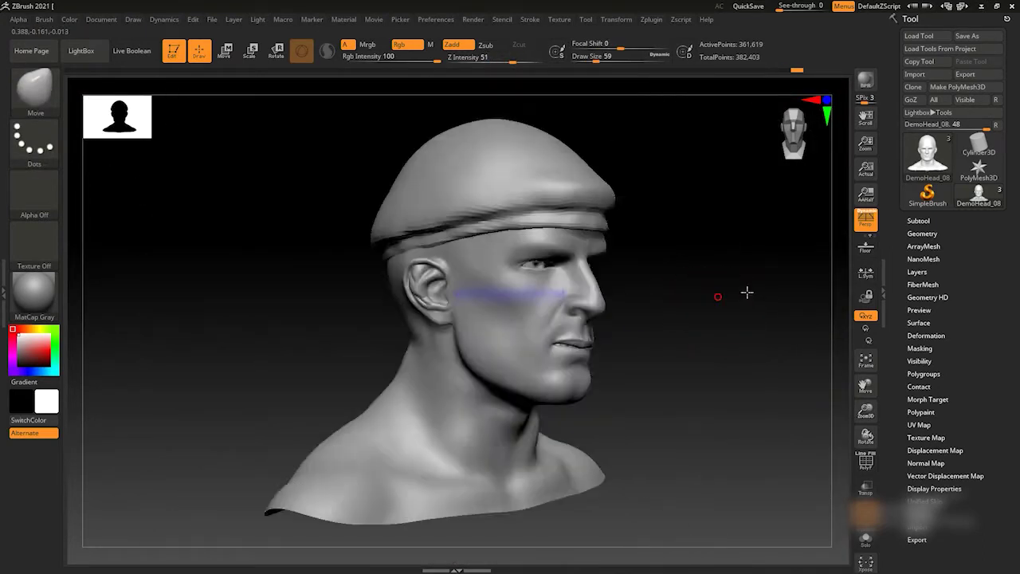
{"action": "mouse_move", "coordinate": [747, 292]}
{"action": "left_mouse_down"}
{"action": "mouse_move", "coordinate": [631, 279]}
{"action": "mouse_move", "coordinate": [672, 310]}
{"action": "mouse_move", "coordinate": [562, 352]}
{"action": "mouse_move", "coordinate": [804, 306]}
{"action": "mouse_move", "coordinate": [638, 318]}
{"action": "mouse_move", "coordinate": [626, 296]}
{"action": "mouse_move", "coordinate": [606, 297]}
{"action": "mouse_move", "coordinate": [662, 326]}
{"action": "mouse_move", "coordinate": [608, 316]}
{"action": "mouse_move", "coordinate": [623, 316]}
{"action": "left_mouse_up"}
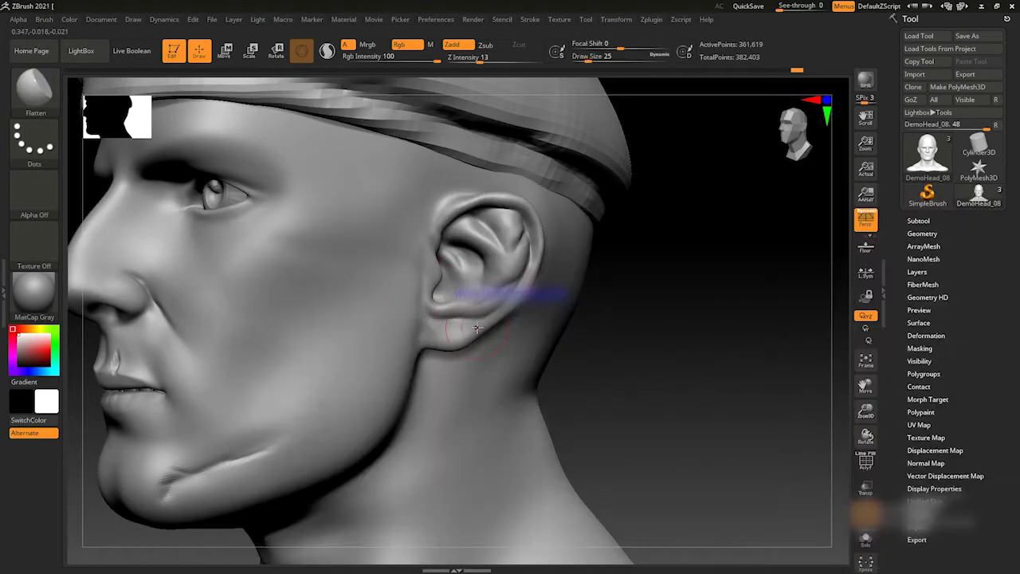
Smooth the ear up close, then open LightBox to the brush folders.
{"action": "key", "text": "space"}
{"action": "mouse_move", "coordinate": [541, 316]}
{"action": "left_mouse_down", "text": "alt"}
{"action": "mouse_move", "coordinate": [725, 310]}
{"action": "mouse_move", "coordinate": [677, 316]}
{"action": "left_mouse_up", "text": "alt"}
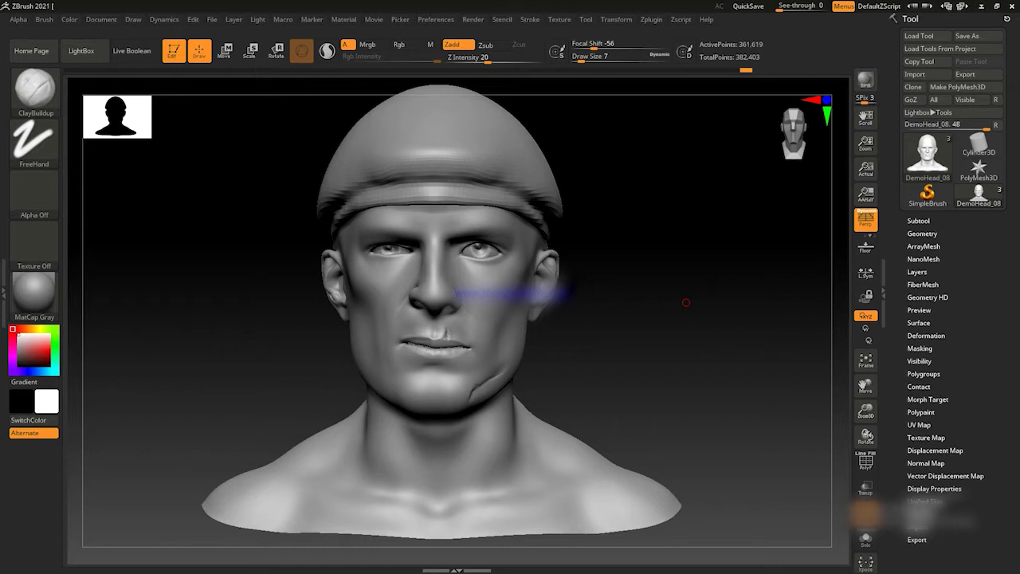
{"action": "key", "text": "comma"}
{"action": "left_click", "coordinate": [191, 85]}
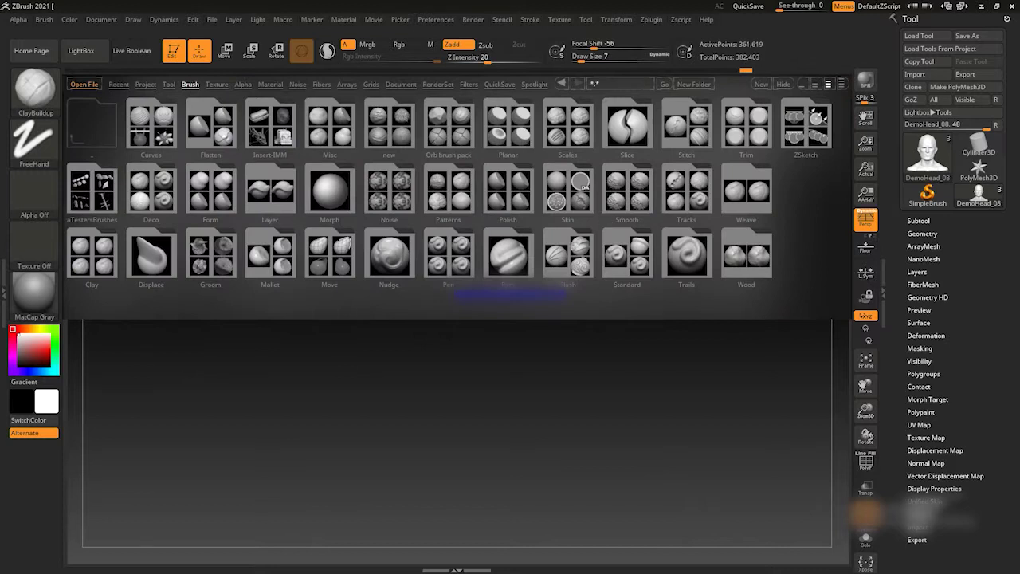
Browse the Skin brush folder, then shape the brow ridge with Move, viewing from front, side and below.
{"action": "left_click", "coordinate": [557, 196]}
{"action": "key", "text": "comma"}
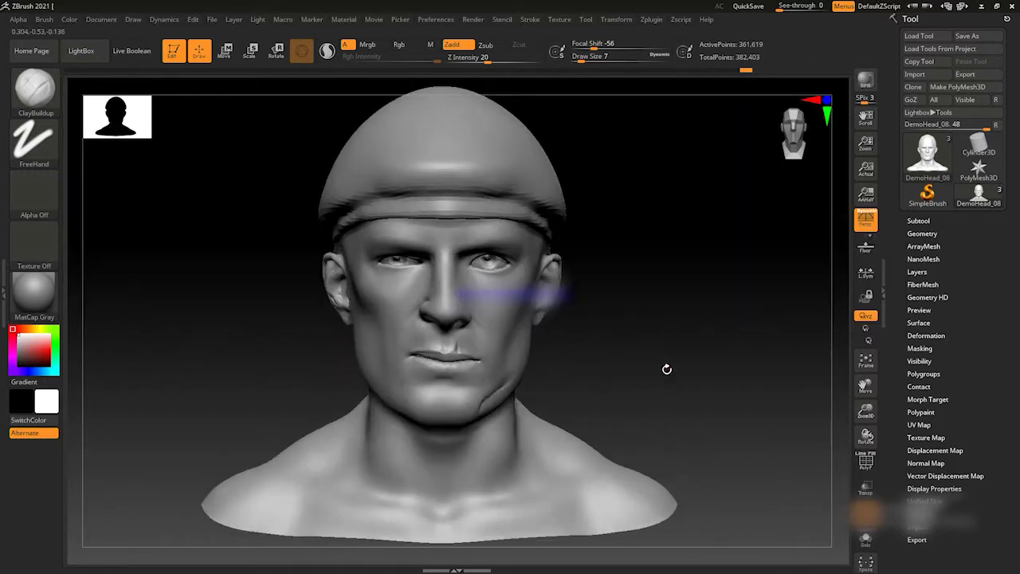
{"action": "key", "text": "ctrl"}
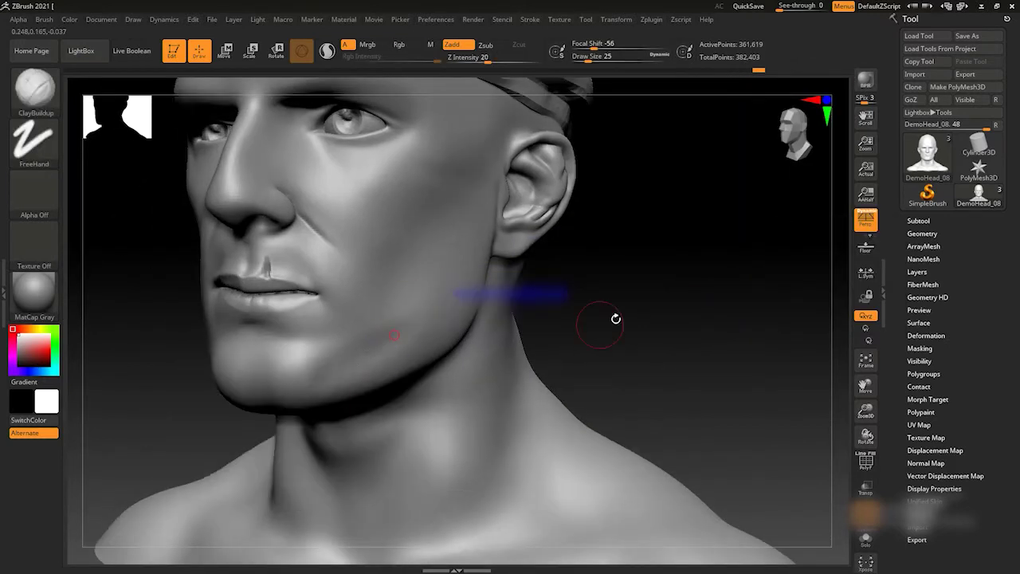
{"action": "key", "text": "space"}
{"action": "key", "text": "b"}
{"action": "key", "text": "m"}
{"action": "key", "text": "v"}
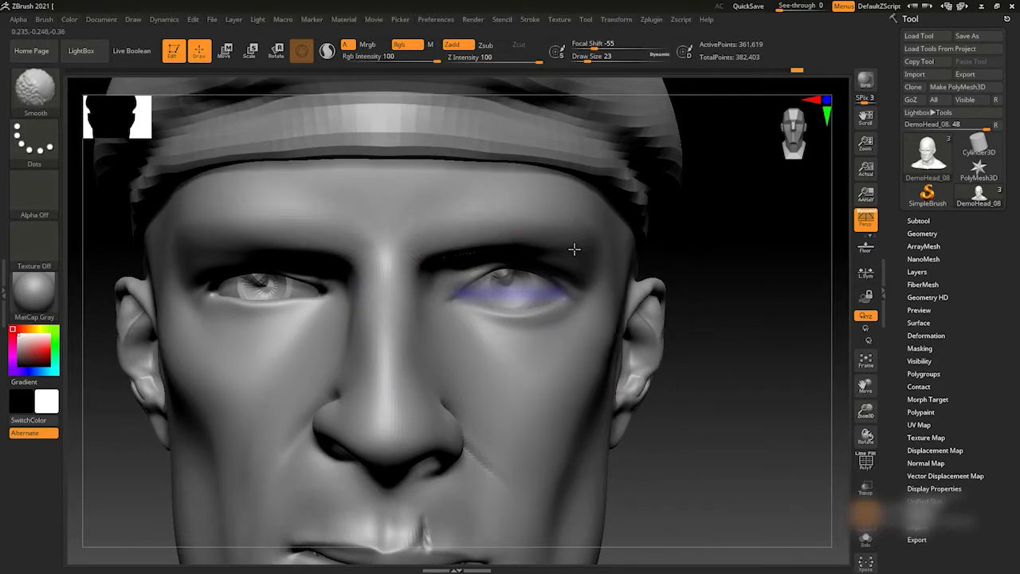
{"action": "mouse_move", "coordinate": [717, 251]}
{"action": "left_mouse_down"}
{"action": "mouse_move", "coordinate": [781, 241]}
{"action": "mouse_move", "coordinate": [784, 258]}
{"action": "left_mouse_up"}
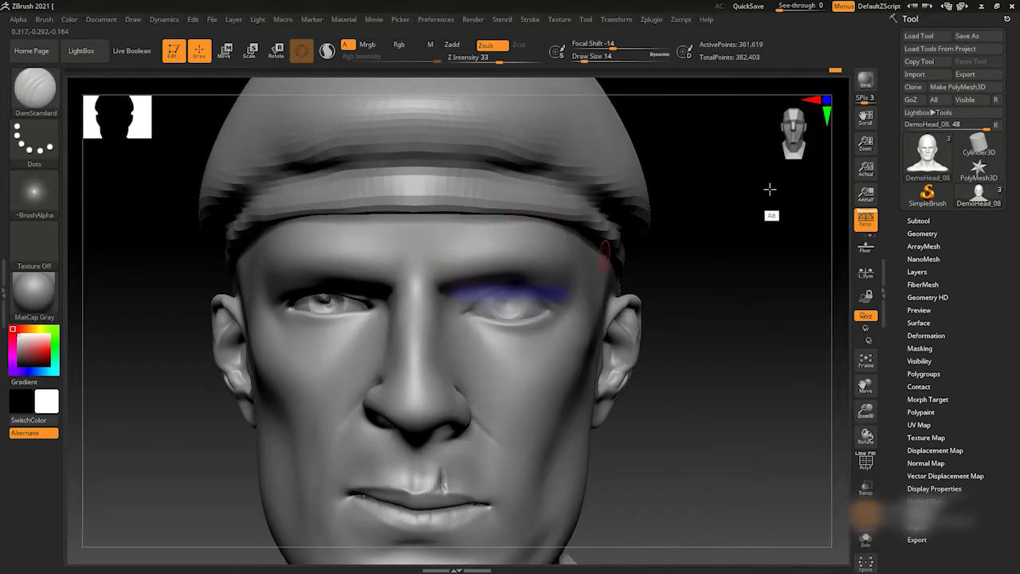
{"action": "mouse_move", "coordinate": [604, 255]}
{"action": "left_mouse_down"}
{"action": "mouse_move", "coordinate": [758, 330]}
{"action": "mouse_move", "coordinate": [735, 271]}
{"action": "mouse_move", "coordinate": [802, 232]}
{"action": "mouse_move", "coordinate": [840, 246]}
{"action": "left_mouse_up"}
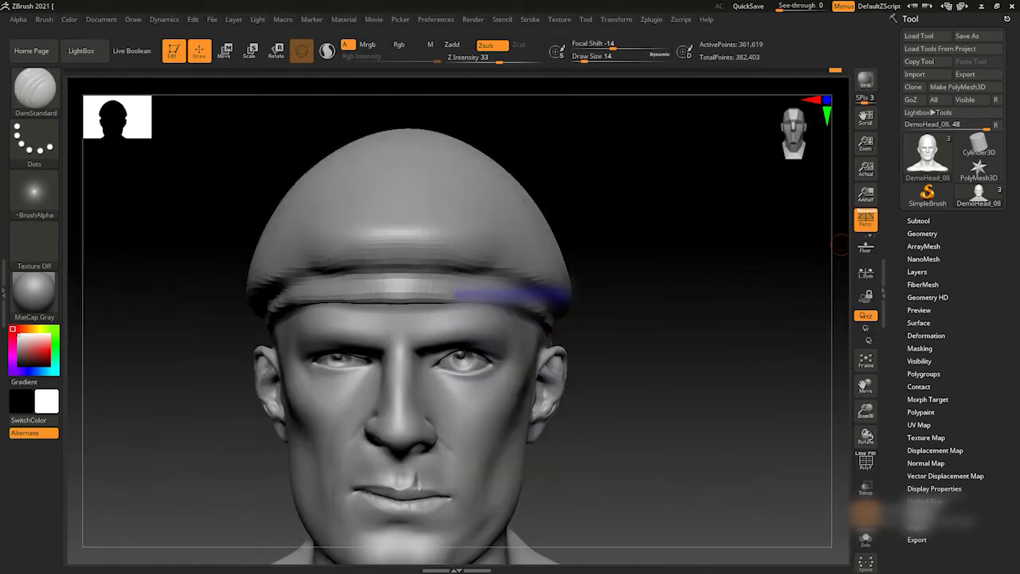
Orbit and zoom around the head to inspect the eyes and nose bridge.
{"action": "mouse_move", "coordinate": [652, 227]}
{"action": "left_mouse_down", "text": "alt"}
{"action": "mouse_move", "coordinate": [677, 247]}
{"action": "mouse_move", "coordinate": [146, 137]}
{"action": "left_mouse_up", "text": "alt"}
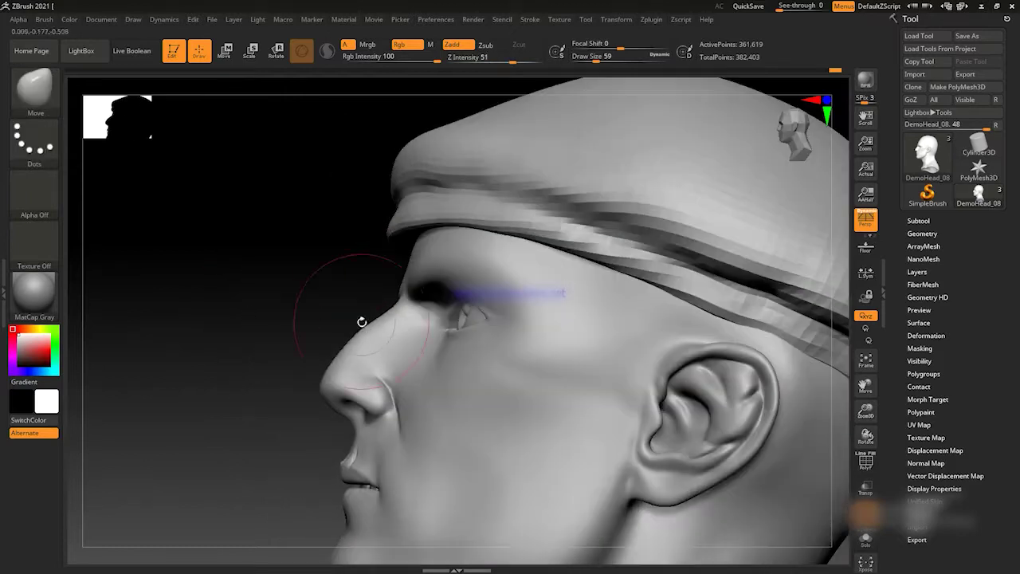
{"action": "mouse_move", "coordinate": [319, 227]}
{"action": "left_mouse_down"}
{"action": "mouse_move", "coordinate": [765, 292]}
{"action": "mouse_move", "coordinate": [701, 261]}
{"action": "mouse_move", "coordinate": [294, 290]}
{"action": "left_mouse_up"}
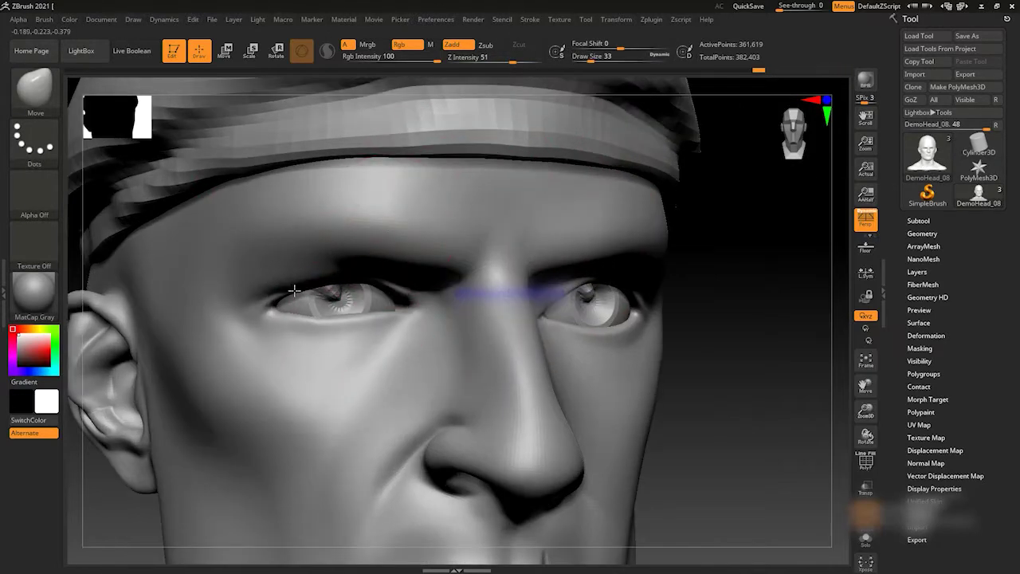
{"action": "left_click_drag", "start_coordinate": [385, 286], "coordinate": [328, 328]}
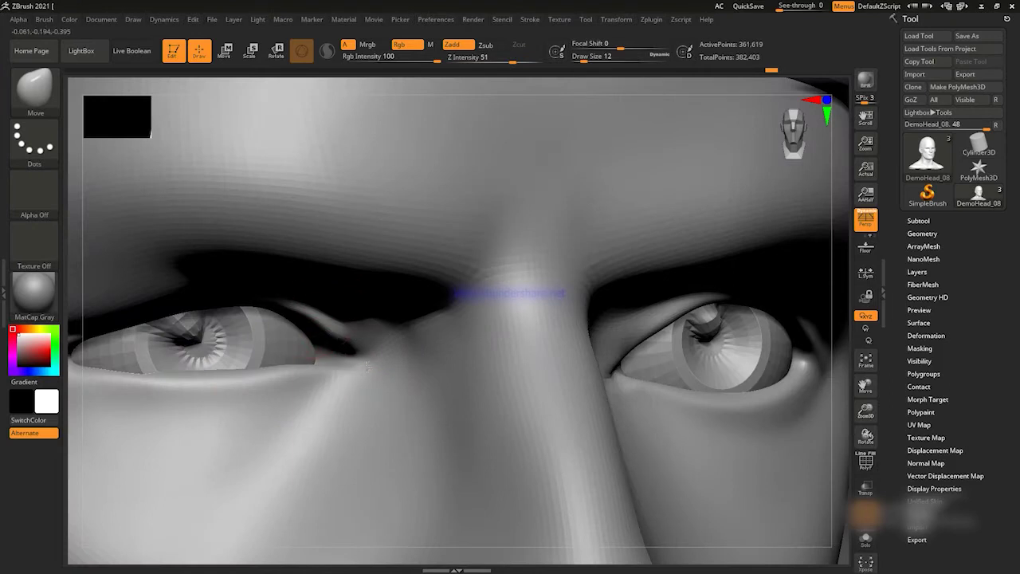
{"action": "mouse_move", "coordinate": [347, 373]}
{"action": "left_mouse_down", "text": "alt"}
{"action": "mouse_move", "coordinate": [709, 278]}
{"action": "mouse_move", "coordinate": [716, 259]}
{"action": "mouse_move", "coordinate": [792, 279]}
{"action": "mouse_move", "coordinate": [488, 253]}
{"action": "mouse_move", "coordinate": [758, 191]}
{"action": "left_mouse_up", "text": "alt"}
{"action": "left_click_drag", "start_coordinate": [487, 236], "coordinate": [774, 250]}
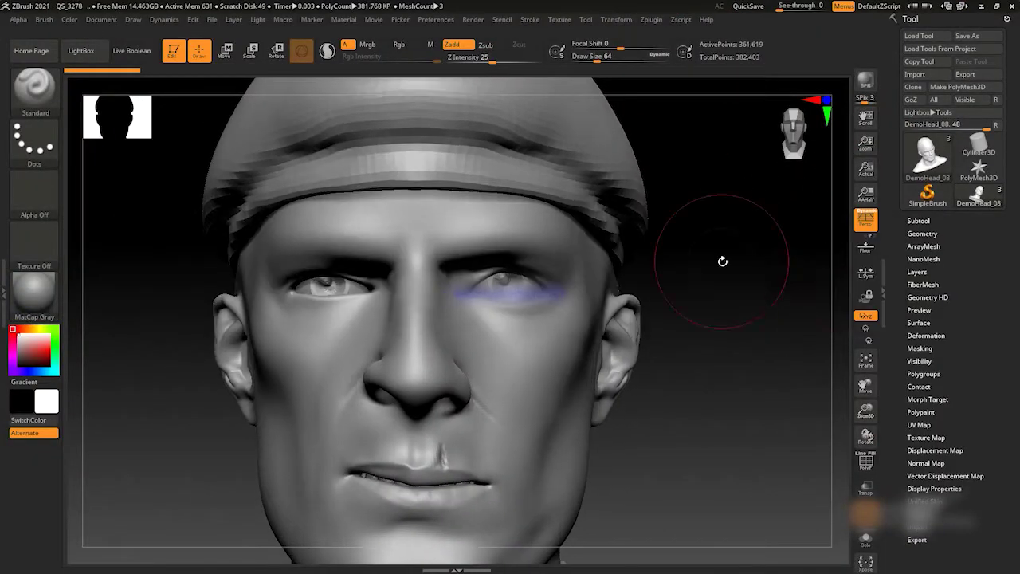
{"action": "left_click_drag", "start_coordinate": [722, 262], "coordinate": [819, 300]}
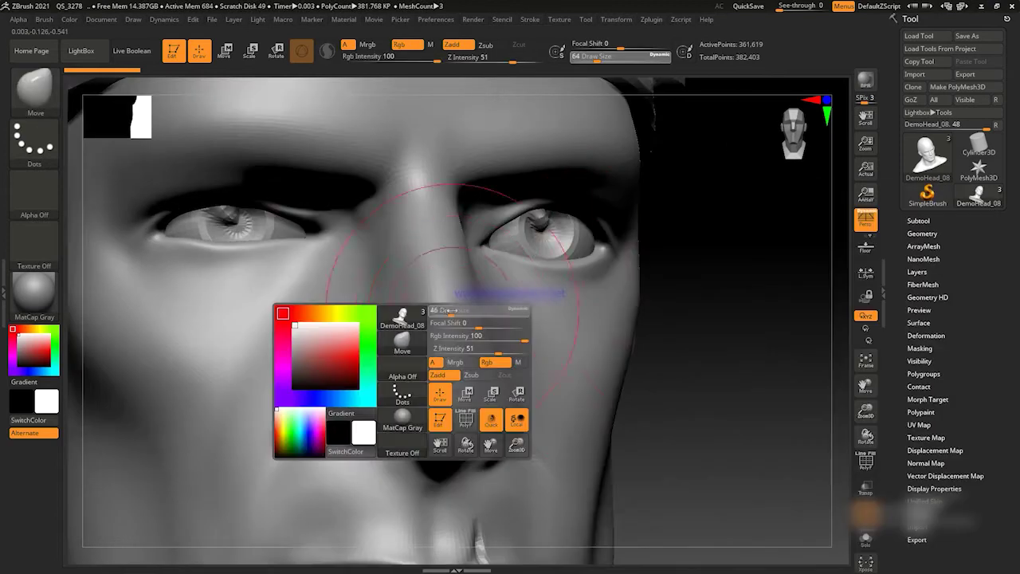
Enlarge the brush while rotating between front and under-nose views of the eyes.
{"action": "key", "text": "space"}
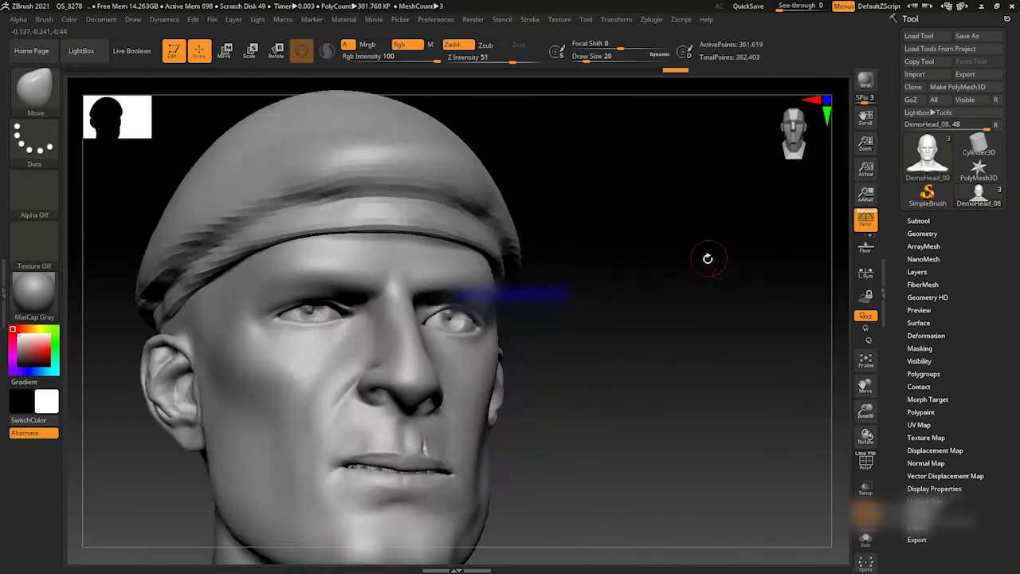
{"action": "mouse_move", "coordinate": [706, 255]}
{"action": "left_mouse_down"}
{"action": "mouse_move", "coordinate": [585, 319]}
{"action": "mouse_move", "coordinate": [622, 210]}
{"action": "left_mouse_up"}
{"action": "key", "text": "space"}
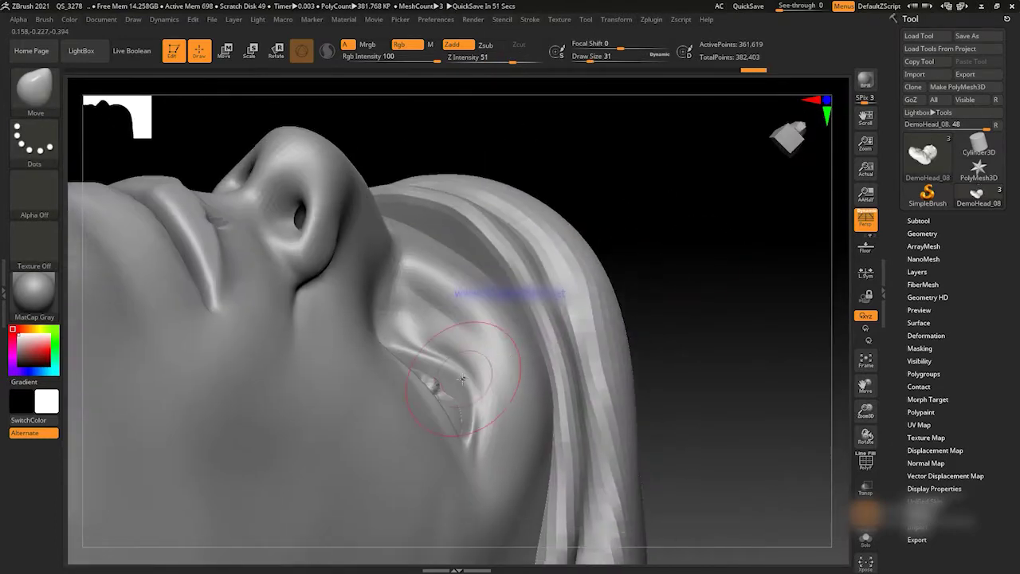
{"action": "mouse_move", "coordinate": [690, 141]}
{"action": "left_mouse_down"}
{"action": "mouse_move", "coordinate": [487, 240]}
{"action": "mouse_move", "coordinate": [783, 239]}
{"action": "left_mouse_up"}
{"action": "key", "text": "space"}
{"action": "mouse_move", "coordinate": [594, 261]}
{"action": "left_mouse_down"}
{"action": "mouse_move", "coordinate": [605, 262]}
{"action": "mouse_move", "coordinate": [410, 297]}
{"action": "mouse_move", "coordinate": [732, 199]}
{"action": "left_mouse_up"}
{"action": "key", "text": "space"}
{"action": "left_click_drag", "start_coordinate": [339, 173], "coordinate": [349, 173]}
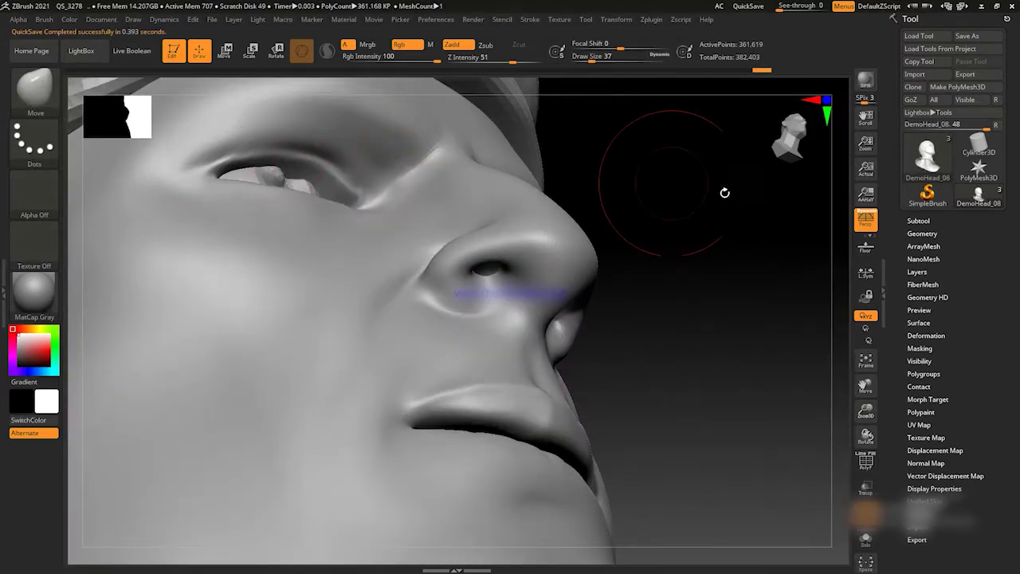
{"action": "left_click_drag", "start_coordinate": [724, 192], "coordinate": [732, 223]}
Carve the eyelid creases with DamStandard, then switch to the Move brush.
{"action": "key", "text": "b"}
{"action": "key", "text": "d"}
{"action": "key", "text": "s"}
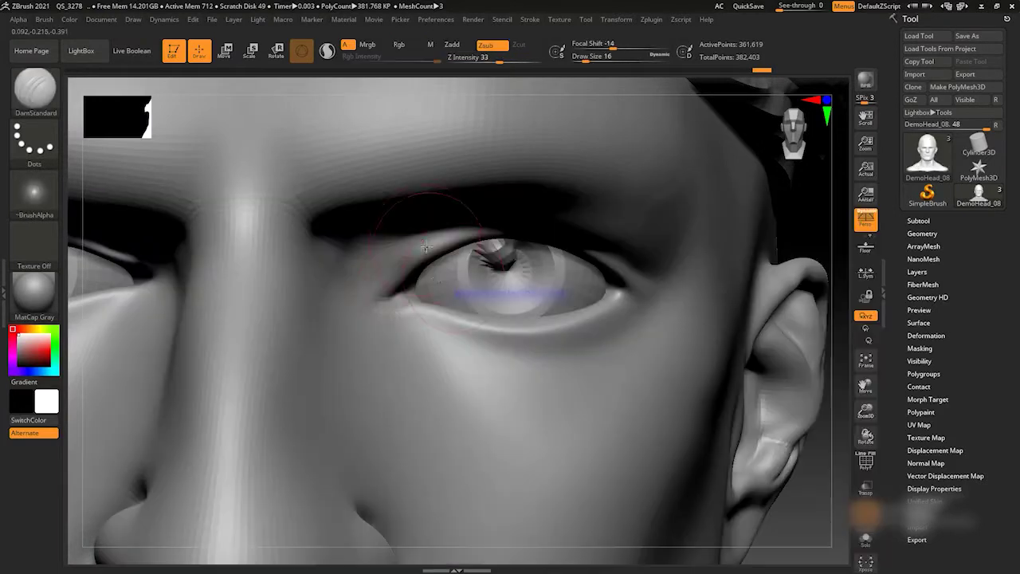
{"action": "key", "text": "b"}
{"action": "key", "text": "m"}
{"action": "key", "text": "v"}
Resize the Move brush from 5 to 23 and adjust the eye area.
{"action": "mouse_move", "coordinate": [797, 223]}
{"action": "left_mouse_down", "text": "alt"}
{"action": "mouse_move", "coordinate": [736, 273]}
{"action": "mouse_move", "coordinate": [792, 275]}
{"action": "mouse_move", "coordinate": [380, 243]}
{"action": "mouse_move", "coordinate": [683, 287]}
{"action": "left_mouse_up", "text": "alt"}
{"action": "key", "text": "space"}
{"action": "mouse_move", "coordinate": [319, 328]}
{"action": "left_mouse_down"}
{"action": "mouse_move", "coordinate": [308, 327]}
{"action": "mouse_move", "coordinate": [666, 247]}
{"action": "mouse_move", "coordinate": [694, 266]}
{"action": "mouse_move", "coordinate": [338, 314]}
{"action": "left_mouse_up"}
{"action": "key", "text": "bracketright"}
{"action": "mouse_move", "coordinate": [504, 263]}
{"action": "left_mouse_down", "text": "alt"}
{"action": "mouse_move", "coordinate": [400, 305]}
{"action": "mouse_move", "coordinate": [249, 324]}
{"action": "left_mouse_up", "text": "alt"}
{"action": "left_click_drag", "start_coordinate": [301, 286], "coordinate": [141, 318], "text": "alt"}
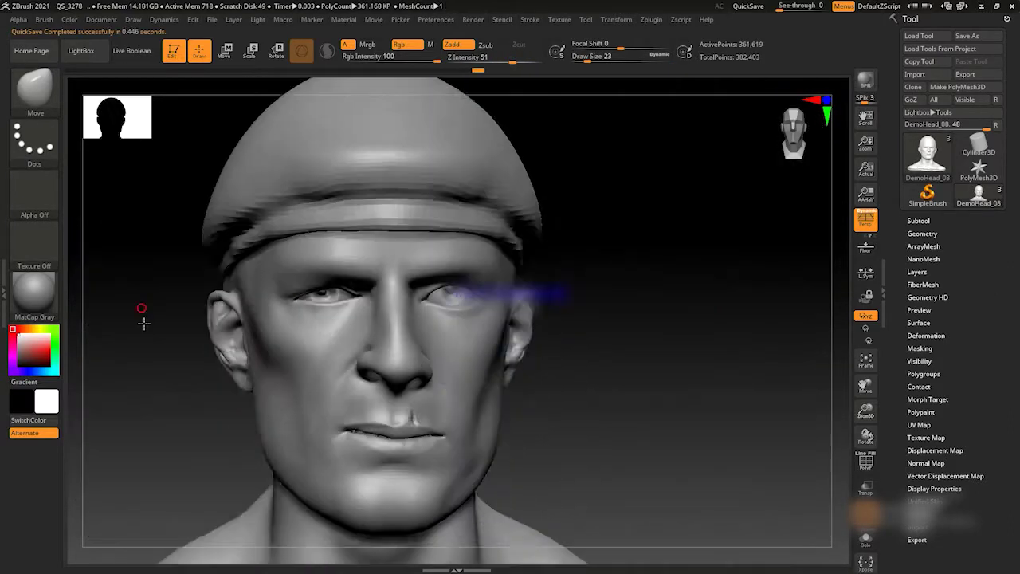
{"action": "left_click_drag", "start_coordinate": [799, 319], "coordinate": [799, 279]}
Load the ZBGs_Skin_Bump brush from Lightbox and stamp skin texture below the eye.
{"action": "key", "text": "b"}
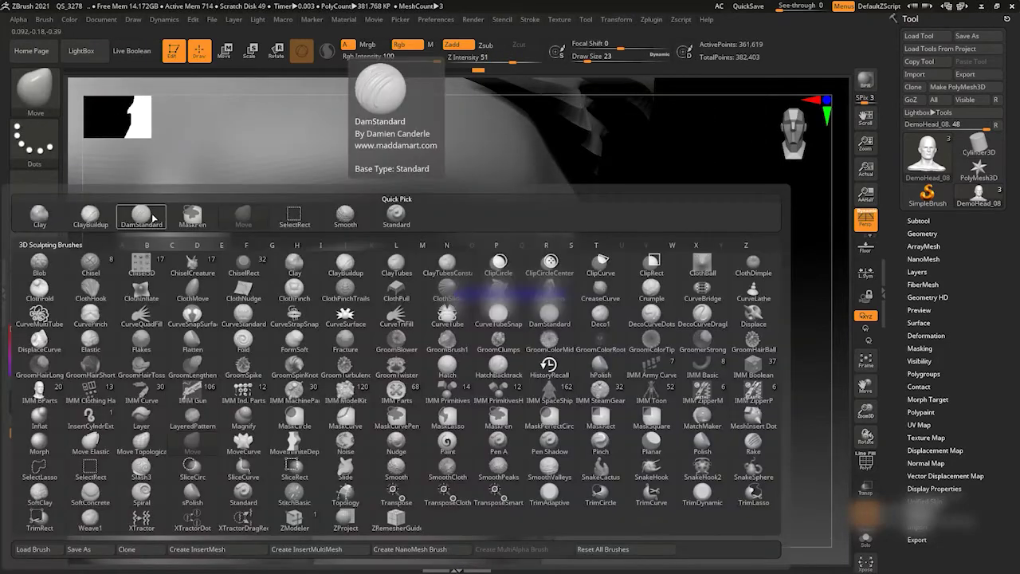
{"action": "key", "text": "comma"}
{"action": "left_click", "coordinate": [191, 86]}
{"action": "double_click", "coordinate": [91, 267]}
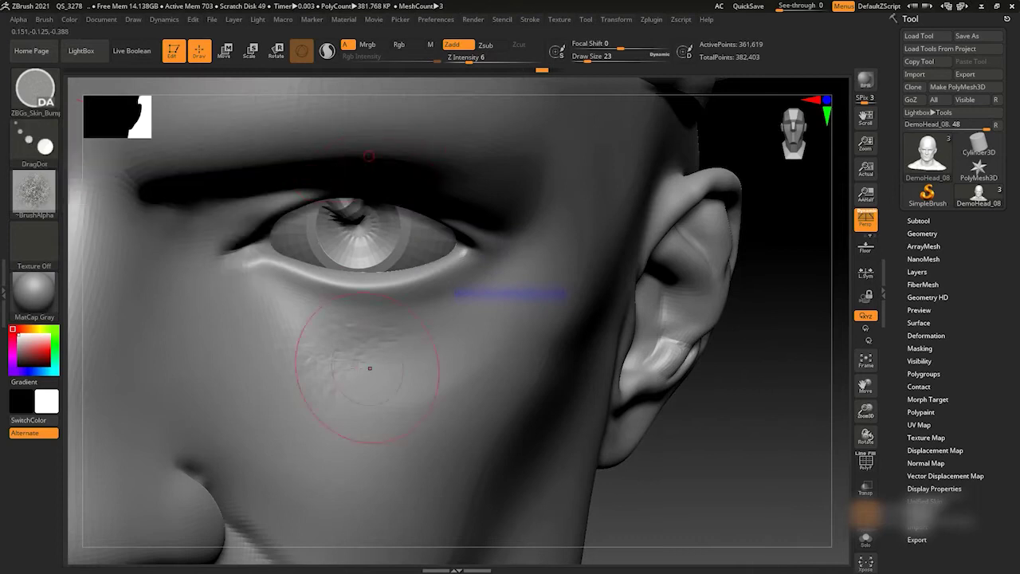
{"action": "left_click_drag", "start_coordinate": [353, 353], "coordinate": [419, 309], "text": "alt"}
Switch the stroke to Freehand and enlarge the brush to 27 to soften the lower lid.
{"action": "left_click_drag", "start_coordinate": [701, 359], "coordinate": [763, 364]}
{"action": "left_click", "coordinate": [33, 141]}
{"action": "left_click", "coordinate": [191, 152]}
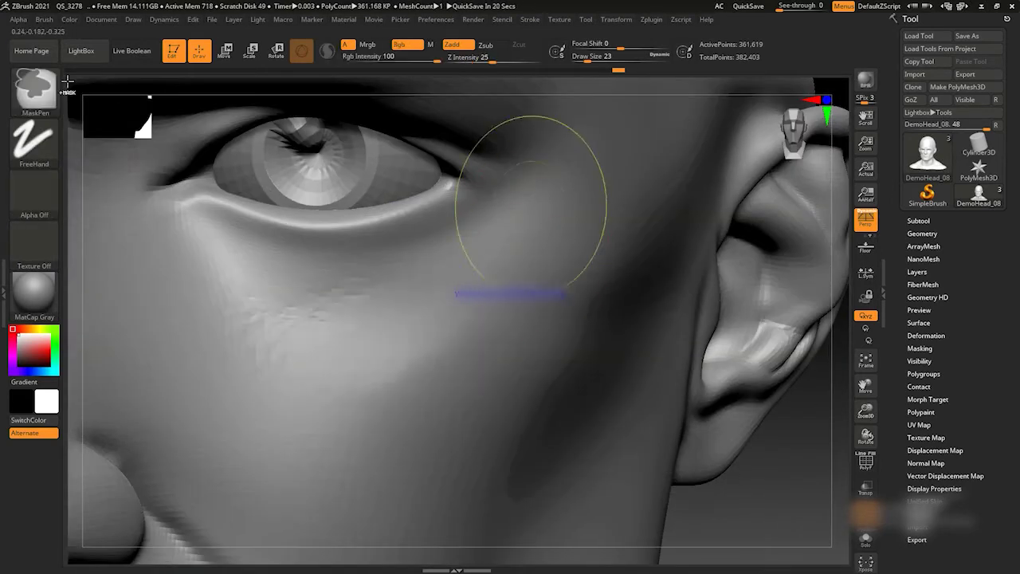
{"action": "key", "text": "space"}
{"action": "left_click_drag", "start_coordinate": [394, 305], "coordinate": [400, 306]}
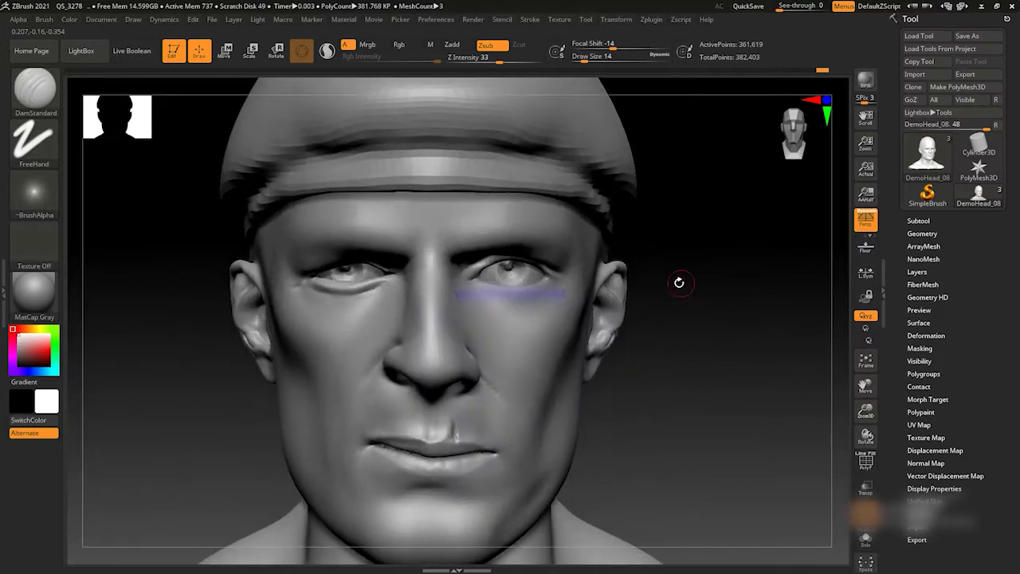
Save the head as DemoHead_09 and shrink the brush for under-eye wrinkles.
{"action": "left_click", "coordinate": [966, 35]}
{"action": "key", "text": "Return"}
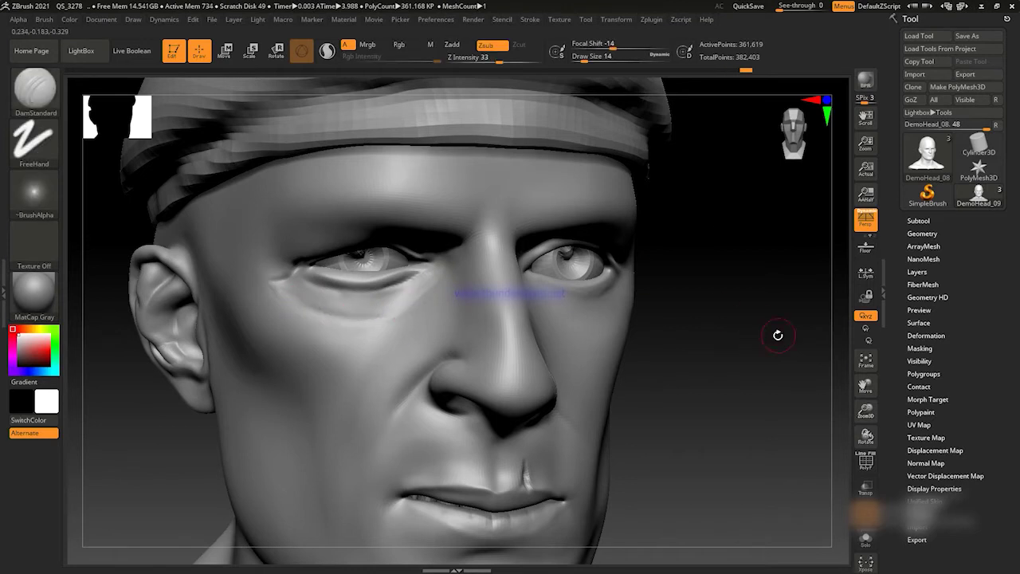
{"action": "left_click_drag", "start_coordinate": [777, 334], "coordinate": [773, 303]}
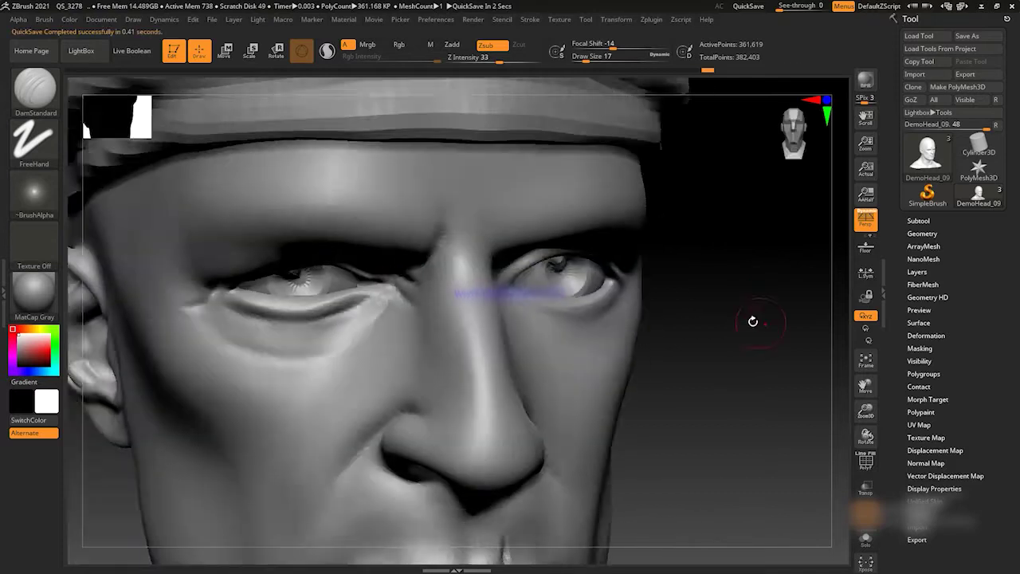
{"action": "key", "text": "bracketleft"}
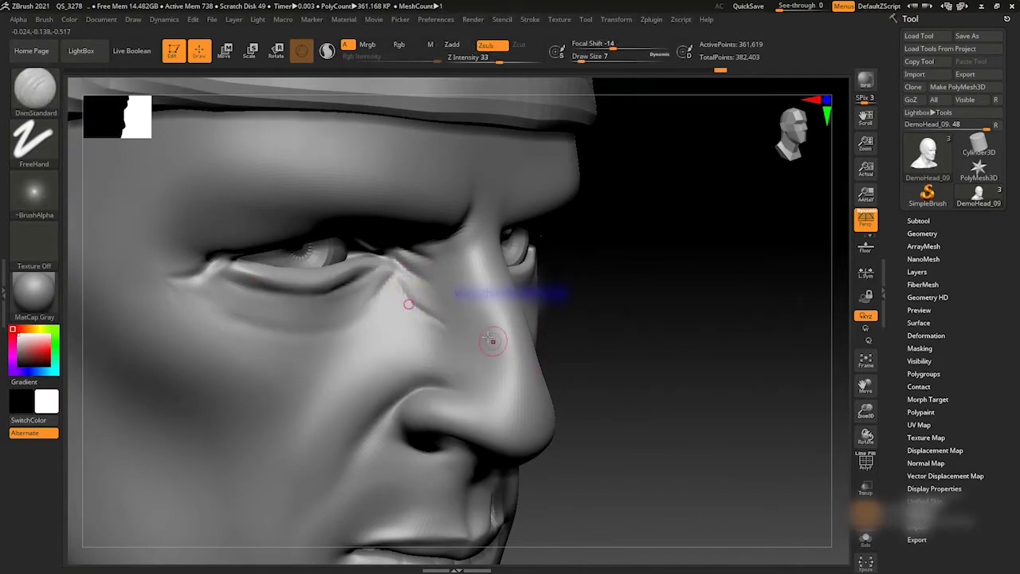
Build up clay along the brow above the nose with ClayBuildup.
{"action": "key", "text": "b"}
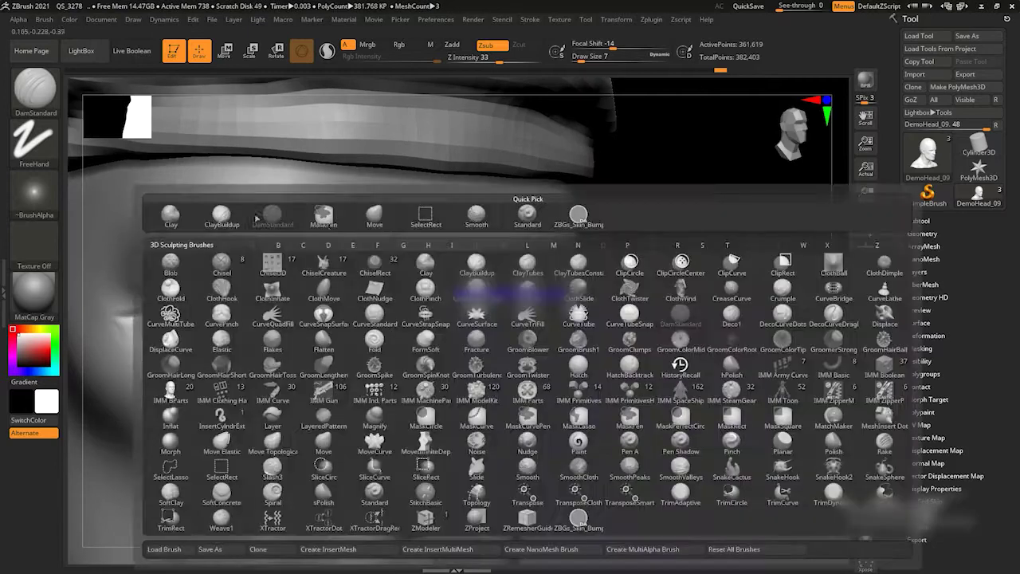
{"action": "key", "text": "c"}
{"action": "key", "text": "b"}
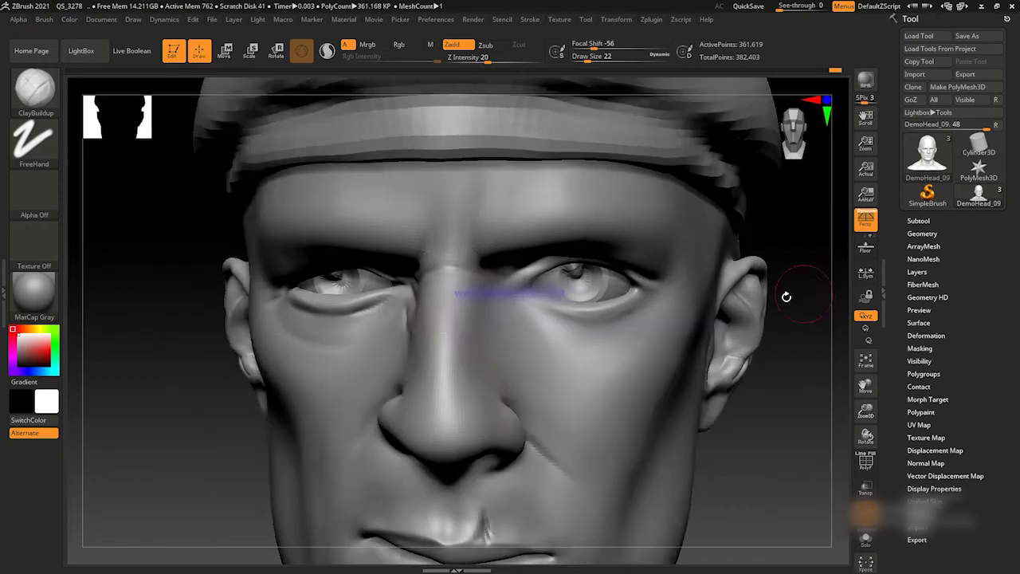
{"action": "left_click_drag", "start_coordinate": [784, 292], "coordinate": [773, 239]}
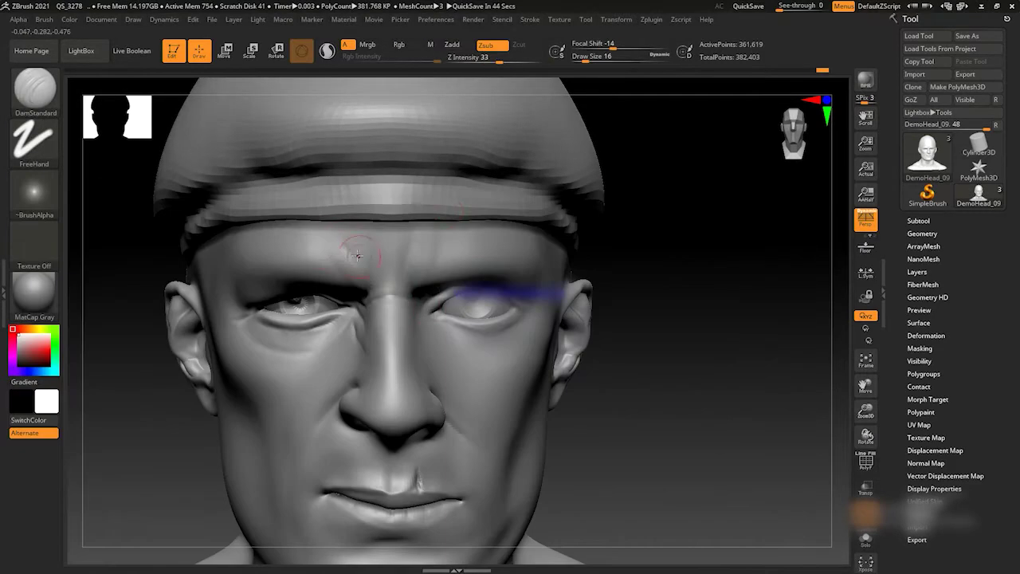
{"action": "mouse_move", "coordinate": [739, 269]}
{"action": "left_mouse_down"}
{"action": "mouse_move", "coordinate": [678, 284]}
{"action": "mouse_move", "coordinate": [755, 268]}
{"action": "mouse_move", "coordinate": [706, 282]}
{"action": "mouse_move", "coordinate": [742, 262]}
{"action": "left_mouse_up"}
Create a new sculpt layer and dial its strength down to about -0.22 to compare.
{"action": "left_click", "coordinate": [918, 272]}
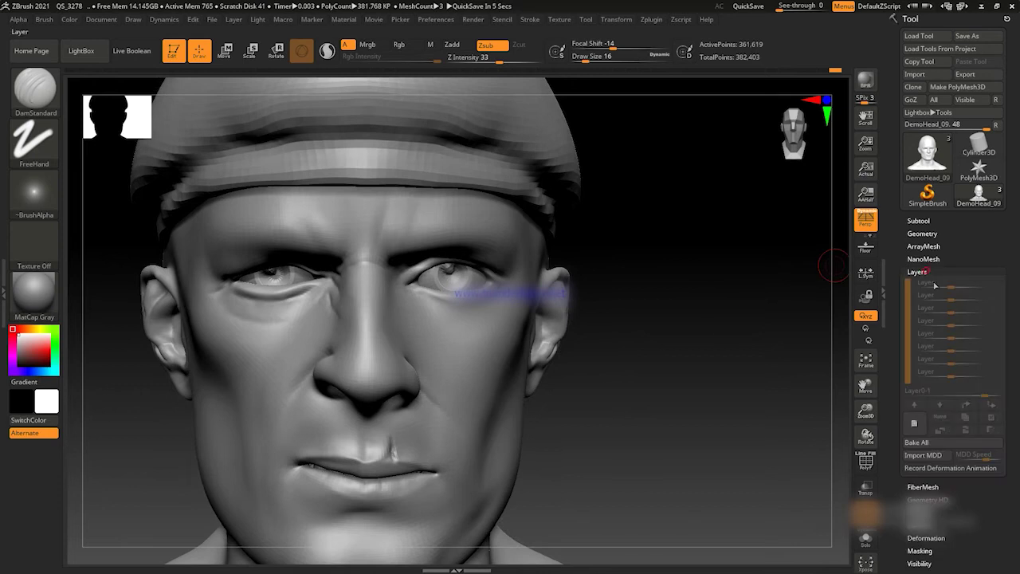
{"action": "mouse_move", "coordinate": [852, 259]}
{"action": "left_mouse_down"}
{"action": "mouse_move", "coordinate": [642, 246]}
{"action": "mouse_move", "coordinate": [661, 255]}
{"action": "left_mouse_up"}
{"action": "mouse_move", "coordinate": [918, 285]}
{"action": "left_mouse_down"}
{"action": "mouse_move", "coordinate": [751, 268]}
{"action": "mouse_move", "coordinate": [948, 294]}
{"action": "left_mouse_up"}
{"action": "mouse_move", "coordinate": [626, 269]}
{"action": "left_mouse_down"}
{"action": "mouse_move", "coordinate": [813, 246]}
{"action": "mouse_move", "coordinate": [677, 226]}
{"action": "mouse_move", "coordinate": [656, 255]}
{"action": "mouse_move", "coordinate": [467, 210]}
{"action": "left_mouse_up"}
{"action": "left_click", "coordinate": [467, 209]}
{"action": "mouse_move", "coordinate": [828, 255]}
{"action": "left_mouse_down"}
{"action": "mouse_move", "coordinate": [735, 178]}
{"action": "mouse_move", "coordinate": [783, 250]}
{"action": "mouse_move", "coordinate": [684, 211]}
{"action": "mouse_move", "coordinate": [832, 251]}
{"action": "left_mouse_up"}
{"action": "left_click_drag", "start_coordinate": [937, 282], "coordinate": [948, 282]}
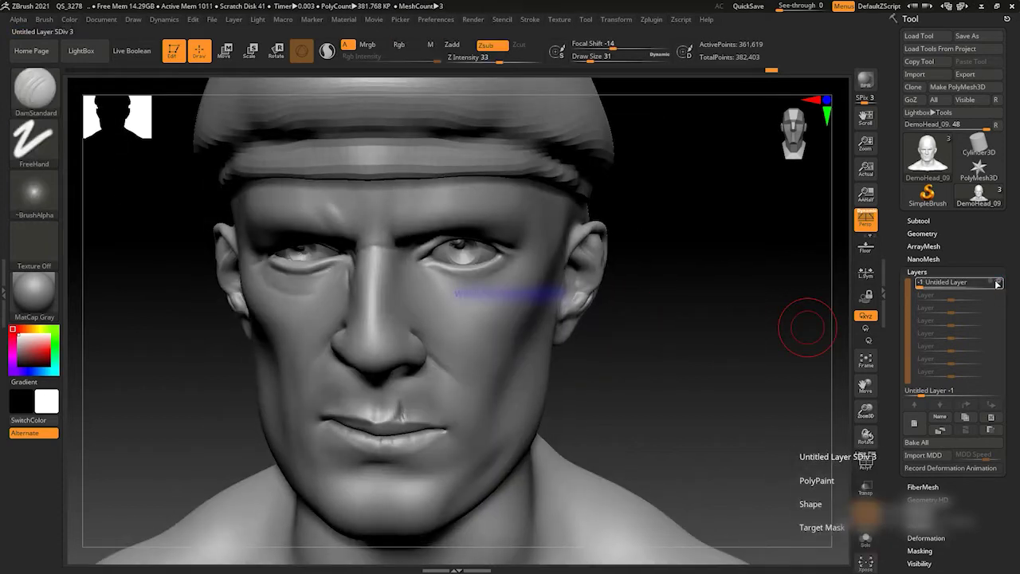
Switch to ClayBuildup and fill out the brow above the eyes.
{"action": "key", "text": "b"}
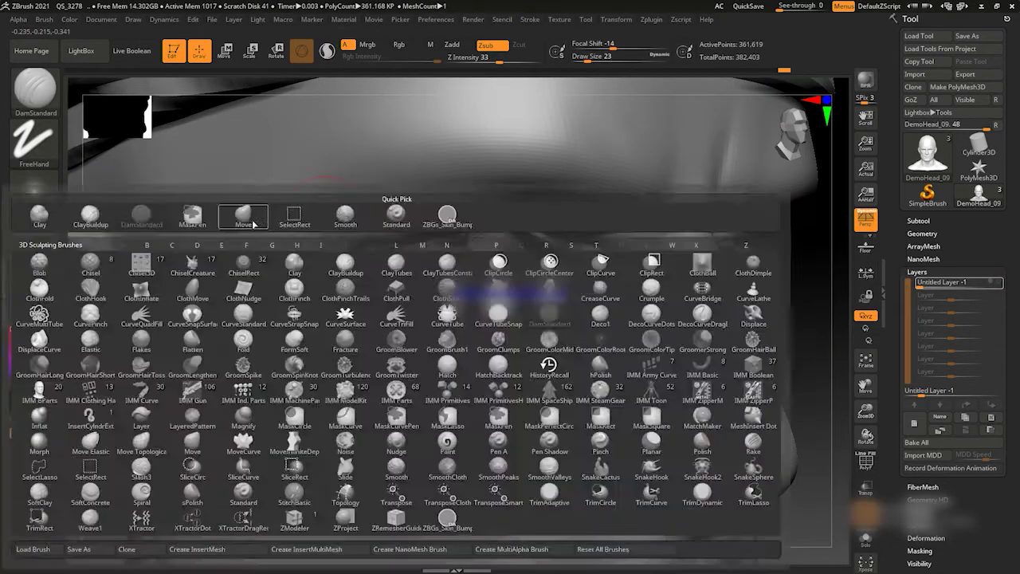
{"action": "key", "text": "c"}
{"action": "key", "text": "b"}
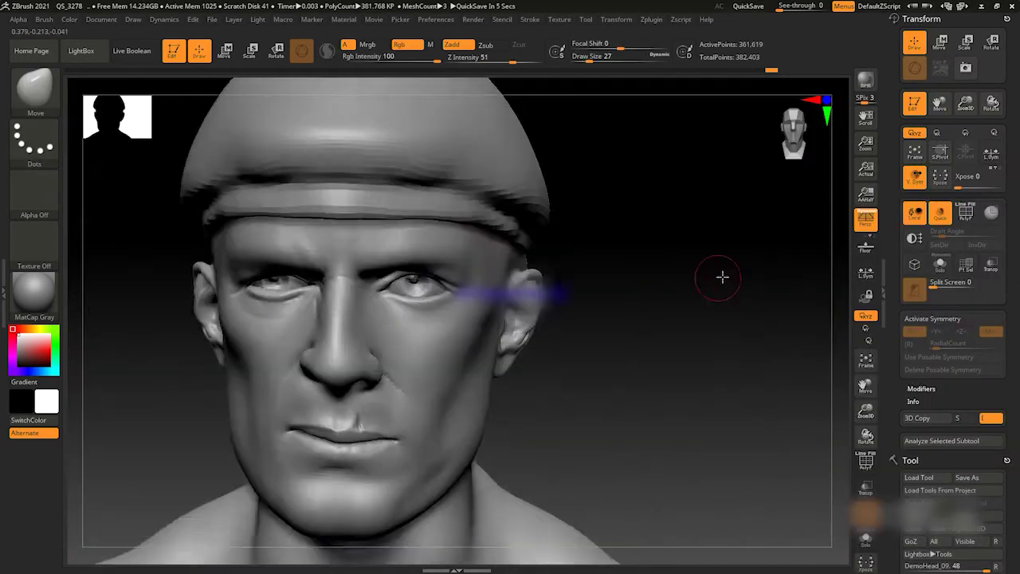
{"action": "mouse_move", "coordinate": [721, 277]}
{"action": "left_mouse_down"}
{"action": "mouse_move", "coordinate": [697, 285]}
{"action": "mouse_move", "coordinate": [701, 303]}
{"action": "mouse_move", "coordinate": [755, 310]}
{"action": "mouse_move", "coordinate": [733, 302]}
{"action": "mouse_move", "coordinate": [799, 257]}
{"action": "left_mouse_up"}
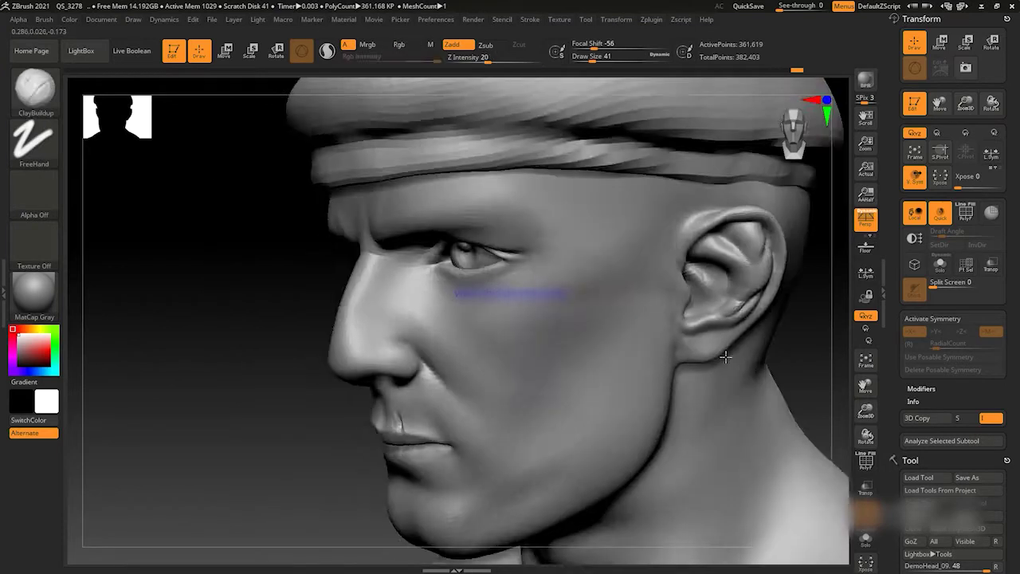
Smooth the cheeks with mirrored symmetry turned on, checking the head from all sides.
{"action": "key", "text": "shift"}
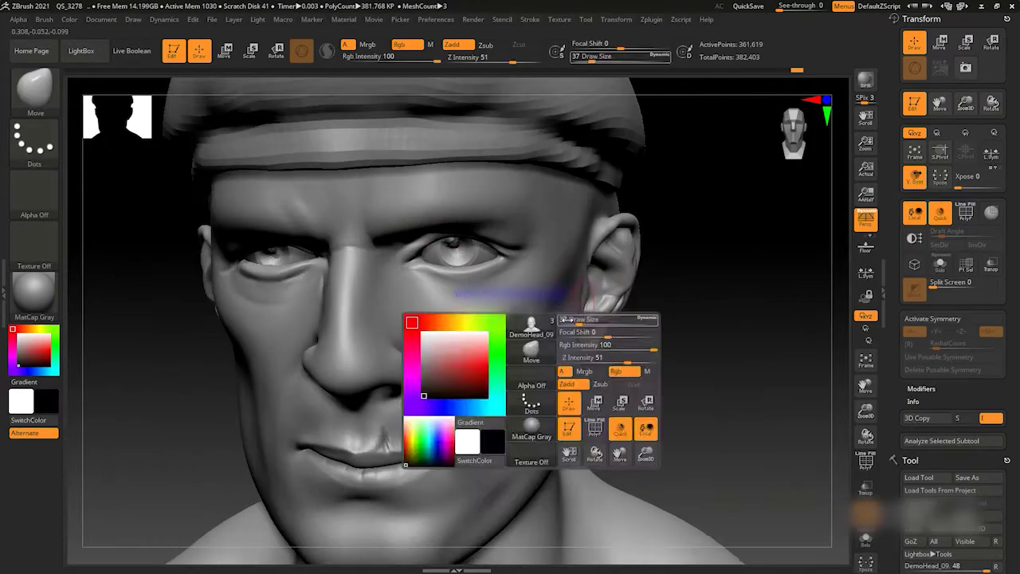
{"action": "right_click_drag", "start_coordinate": [513, 319], "coordinate": [578, 312]}
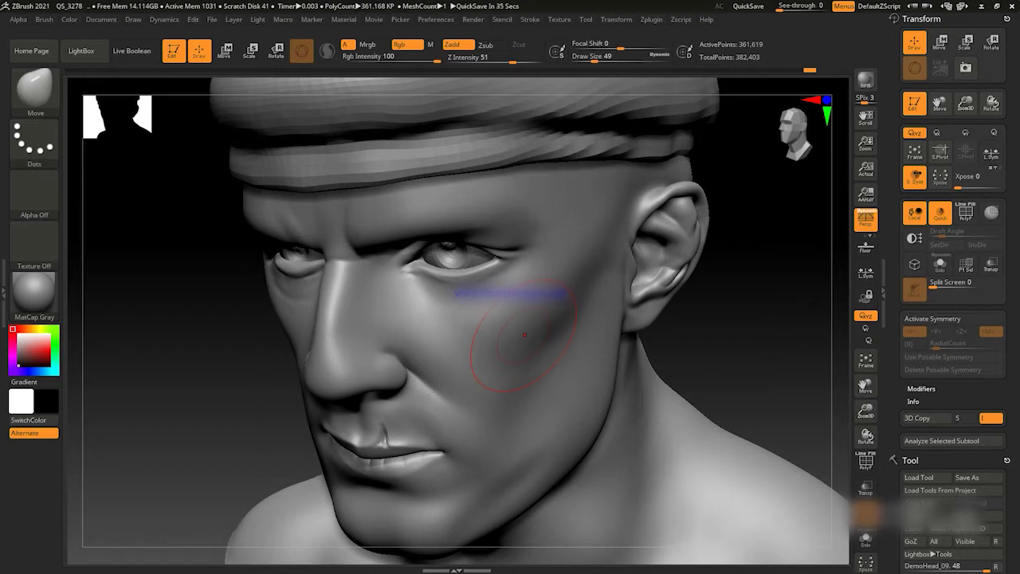
{"action": "mouse_move", "coordinate": [524, 335]}
{"action": "right_mouse_down"}
{"action": "mouse_move", "coordinate": [786, 325]}
{"action": "mouse_move", "coordinate": [704, 294]}
{"action": "mouse_move", "coordinate": [439, 380]}
{"action": "mouse_move", "coordinate": [611, 344]}
{"action": "mouse_move", "coordinate": [660, 296]}
{"action": "mouse_move", "coordinate": [646, 297]}
{"action": "mouse_move", "coordinate": [519, 353]}
{"action": "mouse_move", "coordinate": [705, 328]}
{"action": "mouse_move", "coordinate": [569, 432]}
{"action": "mouse_move", "coordinate": [619, 364]}
{"action": "mouse_move", "coordinate": [643, 391]}
{"action": "mouse_move", "coordinate": [685, 325]}
{"action": "mouse_move", "coordinate": [614, 364]}
{"action": "mouse_move", "coordinate": [747, 341]}
{"action": "mouse_move", "coordinate": [572, 352]}
{"action": "right_mouse_up"}
{"action": "key", "text": "x"}
{"action": "mouse_move", "coordinate": [526, 288]}
{"action": "right_mouse_down"}
{"action": "mouse_move", "coordinate": [692, 345]}
{"action": "mouse_move", "coordinate": [624, 330]}
{"action": "mouse_move", "coordinate": [748, 304]}
{"action": "mouse_move", "coordinate": [512, 376]}
{"action": "mouse_move", "coordinate": [763, 341]}
{"action": "mouse_move", "coordinate": [666, 321]}
{"action": "mouse_move", "coordinate": [478, 367]}
{"action": "mouse_move", "coordinate": [818, 339]}
{"action": "mouse_move", "coordinate": [719, 326]}
{"action": "mouse_move", "coordinate": [744, 314]}
{"action": "mouse_move", "coordinate": [706, 289]}
{"action": "mouse_move", "coordinate": [715, 337]}
{"action": "mouse_move", "coordinate": [734, 316]}
{"action": "mouse_move", "coordinate": [558, 319]}
{"action": "mouse_move", "coordinate": [505, 337]}
{"action": "mouse_move", "coordinate": [765, 313]}
{"action": "mouse_move", "coordinate": [690, 310]}
{"action": "mouse_move", "coordinate": [732, 303]}
{"action": "mouse_move", "coordinate": [612, 329]}
{"action": "mouse_move", "coordinate": [756, 332]}
{"action": "mouse_move", "coordinate": [751, 307]}
{"action": "mouse_move", "coordinate": [666, 282]}
{"action": "mouse_move", "coordinate": [771, 343]}
{"action": "right_mouse_up"}
Reshape the cheeks using ClayBuildup and Move, then frame the whole bust.
{"action": "key", "text": "x"}
{"action": "key", "text": "b"}
{"action": "key", "text": "c"}
{"action": "key", "text": "b"}
{"action": "key", "text": "b"}
{"action": "key", "text": "m"}
{"action": "key", "text": "v"}
{"action": "key", "text": "f"}
Smooth the face further and select the top sculpt layer in Tool > Layers.
{"action": "left_click_drag", "start_coordinate": [1007, 384], "coordinate": [1007, 320]}
{"action": "scroll", "coordinate": [1006, 320], "scroll_direction": "down", "scroll_amount": 5}
{"action": "key", "text": "space"}
{"action": "right_click_drag", "start_coordinate": [335, 335], "coordinate": [360, 315]}
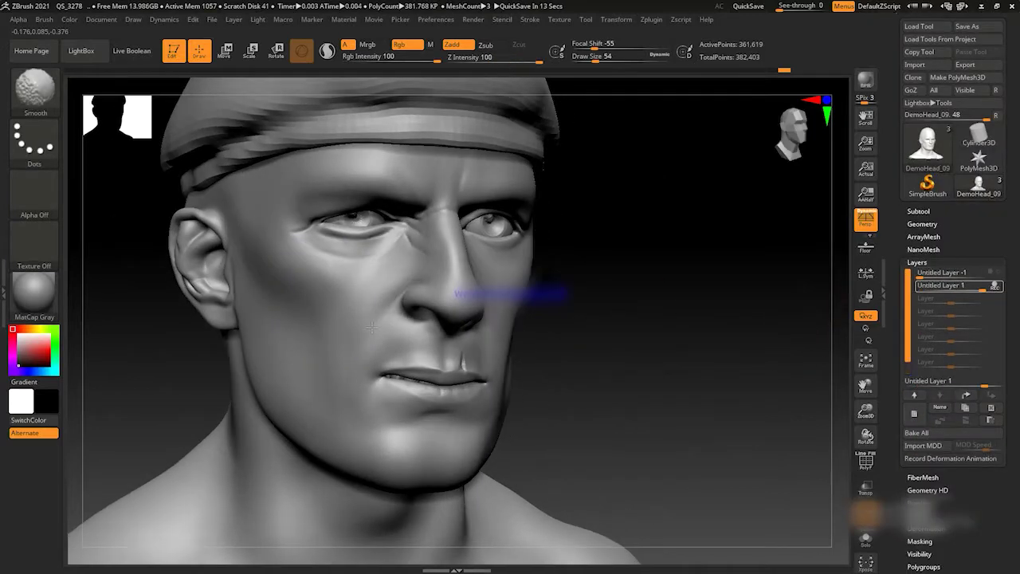
{"action": "mouse_move", "coordinate": [674, 303]}
{"action": "right_mouse_down"}
{"action": "mouse_move", "coordinate": [769, 337]}
{"action": "mouse_move", "coordinate": [829, 318]}
{"action": "mouse_move", "coordinate": [748, 329]}
{"action": "mouse_move", "coordinate": [797, 310]}
{"action": "right_mouse_up"}
{"action": "left_click", "coordinate": [942, 272]}
{"action": "key", "text": "f"}
{"action": "mouse_move", "coordinate": [688, 319]}
{"action": "right_mouse_down", "text": "alt"}
{"action": "mouse_move", "coordinate": [667, 330]}
{"action": "mouse_move", "coordinate": [808, 325]}
{"action": "right_mouse_up", "text": "alt"}
Add another sculpt layer and check the head from profile and front.
{"action": "left_click", "coordinate": [915, 394]}
{"action": "key", "text": "f"}
{"action": "mouse_move", "coordinate": [706, 341]}
{"action": "right_mouse_down"}
{"action": "mouse_move", "coordinate": [756, 346]}
{"action": "mouse_move", "coordinate": [683, 360]}
{"action": "right_mouse_up"}
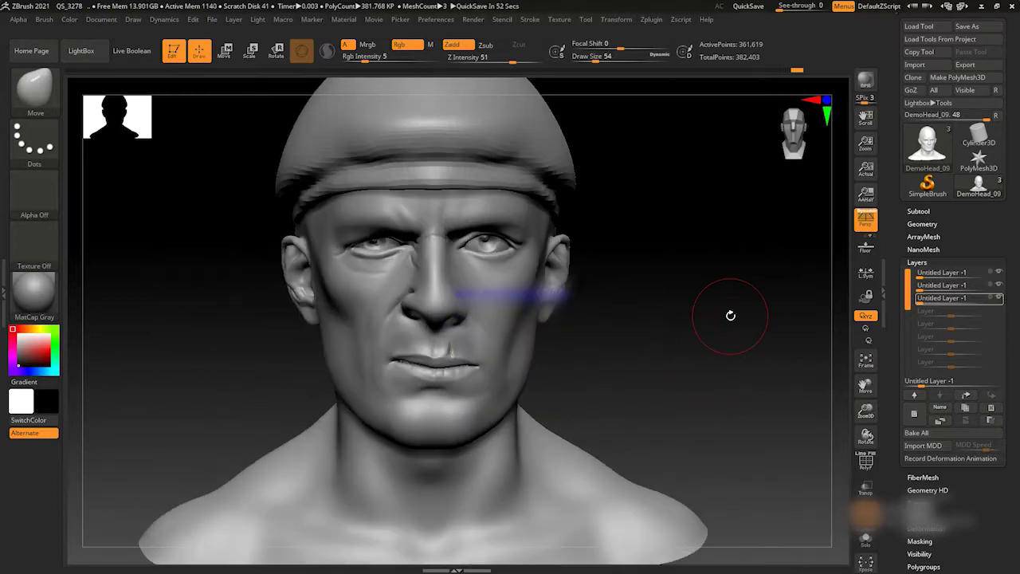
{"action": "mouse_move", "coordinate": [730, 314]}
{"action": "right_mouse_down"}
{"action": "mouse_move", "coordinate": [705, 319]}
{"action": "mouse_move", "coordinate": [630, 267]}
{"action": "mouse_move", "coordinate": [345, 312]}
{"action": "right_mouse_up"}
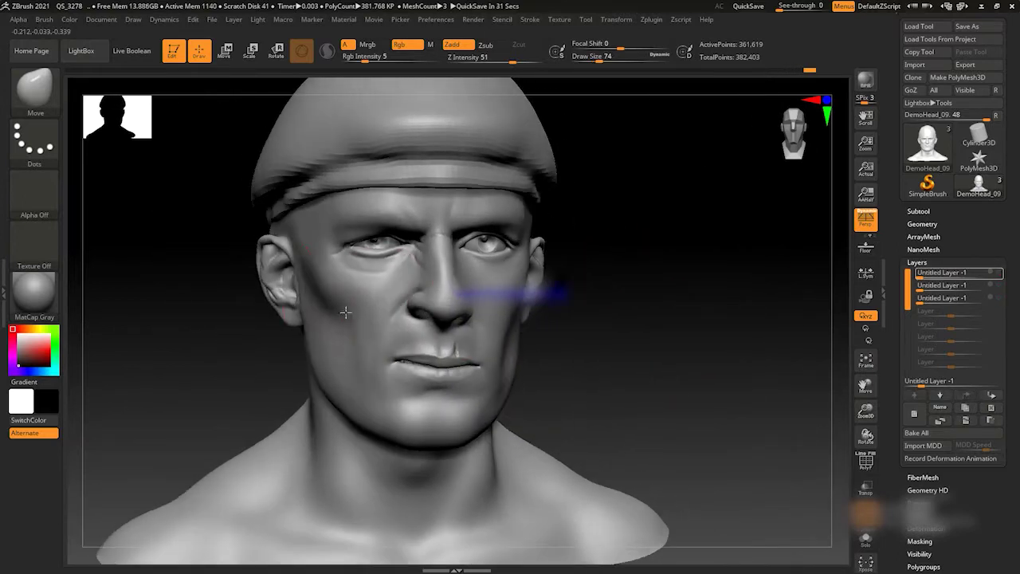
{"action": "mouse_move", "coordinate": [729, 269]}
{"action": "right_mouse_down"}
{"action": "mouse_move", "coordinate": [797, 242]}
{"action": "mouse_move", "coordinate": [642, 287]}
{"action": "mouse_move", "coordinate": [713, 266]}
{"action": "mouse_move", "coordinate": [837, 284]}
{"action": "mouse_move", "coordinate": [710, 200]}
{"action": "mouse_move", "coordinate": [694, 236]}
{"action": "mouse_move", "coordinate": [717, 191]}
{"action": "mouse_move", "coordinate": [713, 244]}
{"action": "mouse_move", "coordinate": [793, 201]}
{"action": "right_mouse_up"}
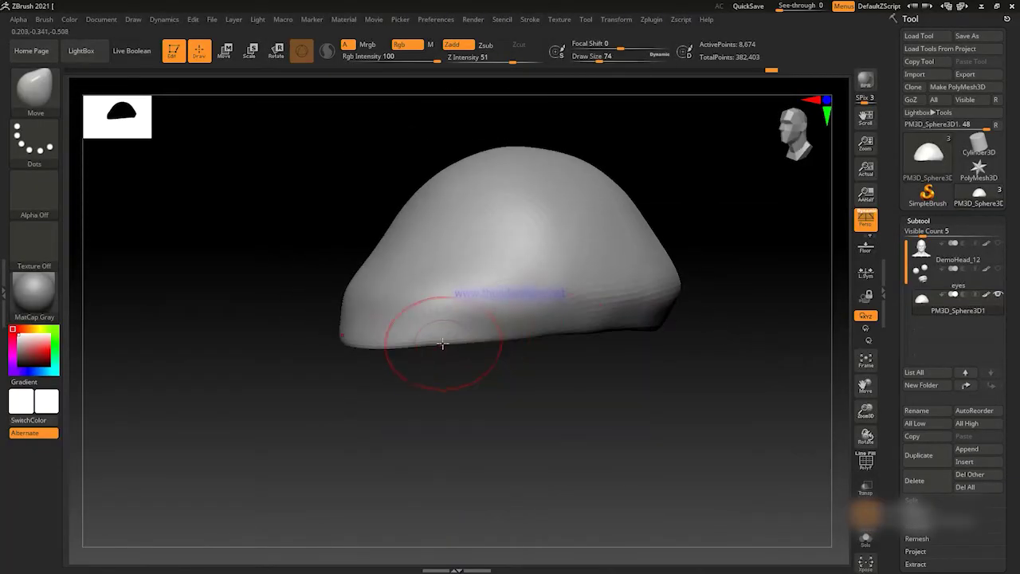
Select DamStandard and orbit around the cap dome to study its shape.
{"action": "left_click_drag", "start_coordinate": [441, 347], "coordinate": [563, 333]}
{"action": "left_click_drag", "start_coordinate": [495, 339], "coordinate": [699, 332]}
{"action": "key", "text": "b"}
{"action": "key", "text": "d"}
{"action": "key", "text": "s"}
{"action": "mouse_move", "coordinate": [414, 321]}
{"action": "left_mouse_down"}
{"action": "mouse_move", "coordinate": [379, 339]}
{"action": "mouse_move", "coordinate": [467, 342]}
{"action": "mouse_move", "coordinate": [530, 393]}
{"action": "mouse_move", "coordinate": [614, 376]}
{"action": "mouse_move", "coordinate": [397, 316]}
{"action": "mouse_move", "coordinate": [611, 357]}
{"action": "left_mouse_up"}
{"action": "mouse_move", "coordinate": [573, 305]}
{"action": "left_mouse_down"}
{"action": "mouse_move", "coordinate": [627, 369]}
{"action": "mouse_move", "coordinate": [568, 358]}
{"action": "mouse_move", "coordinate": [722, 326]}
{"action": "mouse_move", "coordinate": [462, 304]}
{"action": "left_mouse_up"}
Shape the cap dome and its rim with the Move brush.
{"action": "key", "text": "b"}
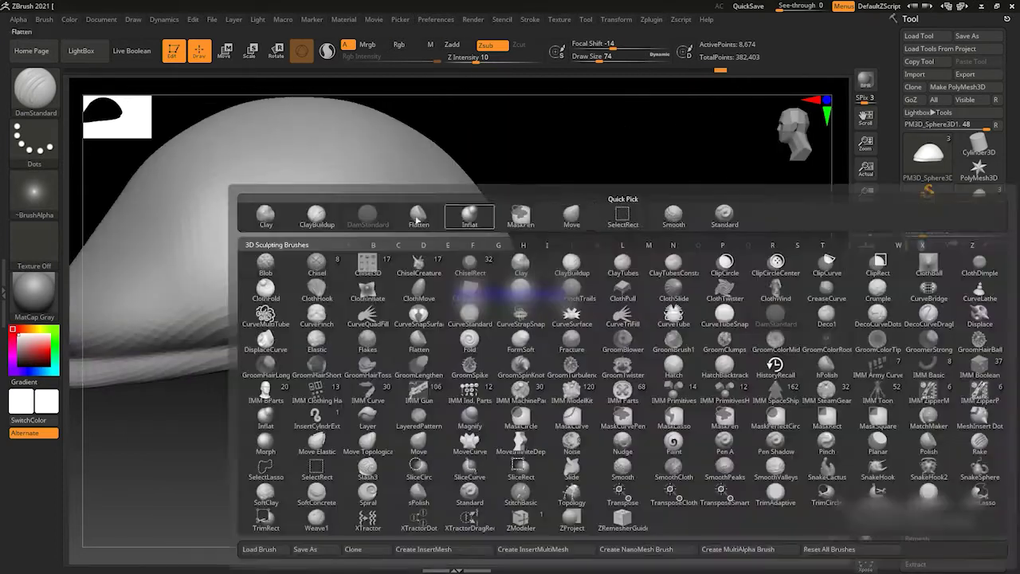
{"action": "key", "text": "m"}
{"action": "key", "text": "v"}
{"action": "mouse_move", "coordinate": [611, 294]}
{"action": "left_mouse_down"}
{"action": "mouse_move", "coordinate": [763, 289]}
{"action": "mouse_move", "coordinate": [565, 385]}
{"action": "left_mouse_up"}
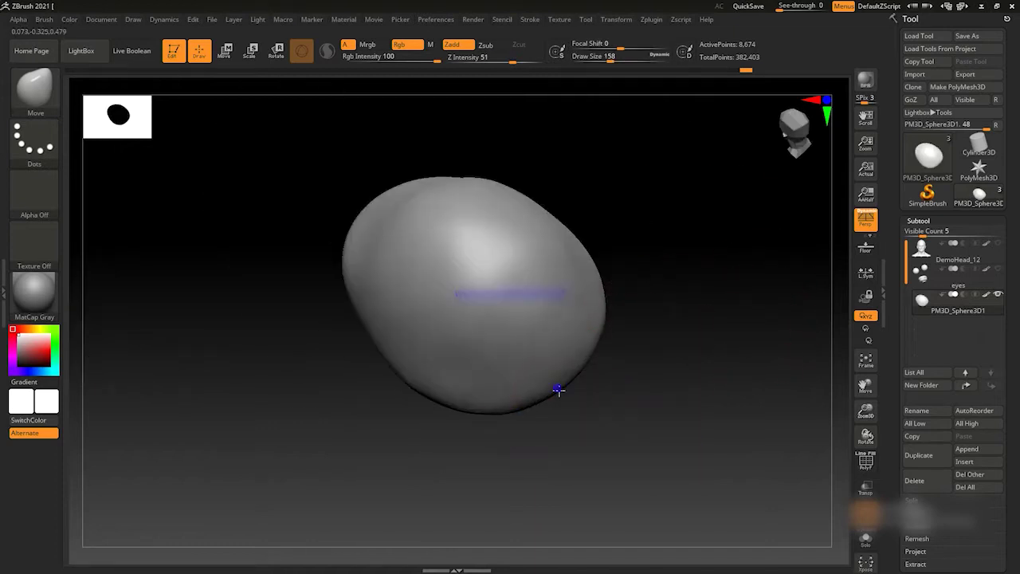
{"action": "left_click_drag", "start_coordinate": [767, 357], "coordinate": [390, 420]}
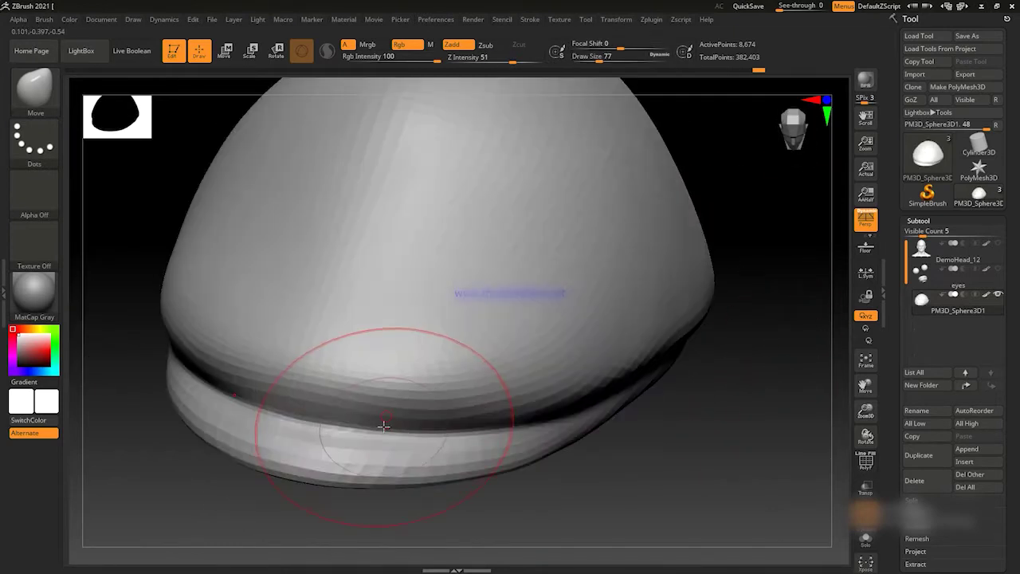
{"action": "mouse_move", "coordinate": [433, 382]}
{"action": "left_mouse_down"}
{"action": "mouse_move", "coordinate": [444, 364]}
{"action": "mouse_move", "coordinate": [500, 341]}
{"action": "mouse_move", "coordinate": [432, 387]}
{"action": "mouse_move", "coordinate": [802, 337]}
{"action": "mouse_move", "coordinate": [524, 318]}
{"action": "mouse_move", "coordinate": [502, 363]}
{"action": "mouse_move", "coordinate": [808, 323]}
{"action": "mouse_move", "coordinate": [789, 290]}
{"action": "mouse_move", "coordinate": [684, 284]}
{"action": "left_mouse_up"}
{"action": "left_click_drag", "start_coordinate": [537, 407], "coordinate": [480, 382]}
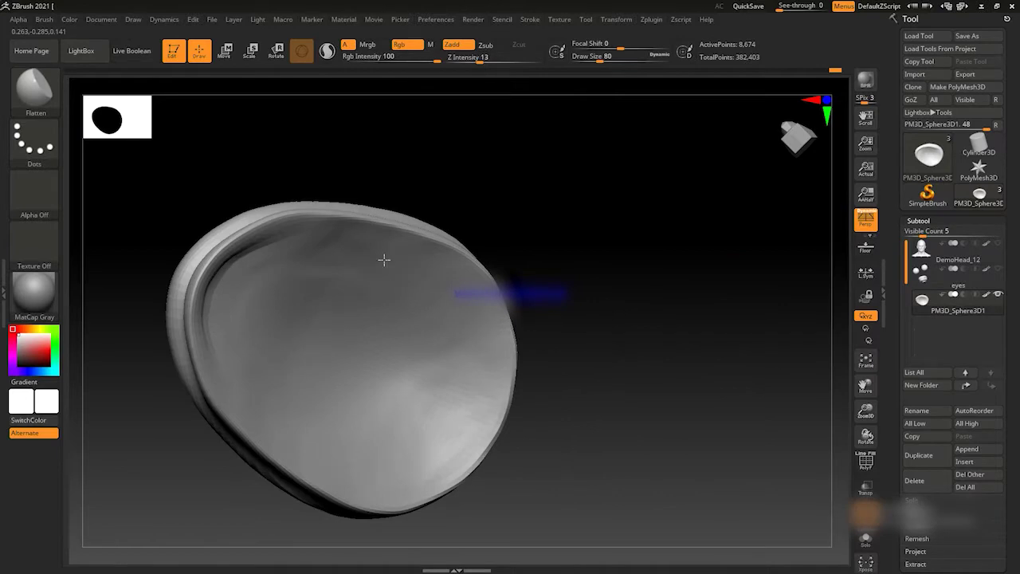
{"action": "left_click_drag", "start_coordinate": [443, 287], "coordinate": [496, 360]}
{"action": "mouse_move", "coordinate": [360, 352]}
{"action": "left_mouse_down"}
{"action": "mouse_move", "coordinate": [612, 350]}
{"action": "mouse_move", "coordinate": [702, 280]}
{"action": "left_mouse_up"}
{"action": "mouse_move", "coordinate": [510, 394]}
{"action": "left_mouse_down"}
{"action": "mouse_move", "coordinate": [478, 387]}
{"action": "mouse_move", "coordinate": [769, 319]}
{"action": "mouse_move", "coordinate": [710, 323]}
{"action": "mouse_move", "coordinate": [682, 297]}
{"action": "left_mouse_up"}
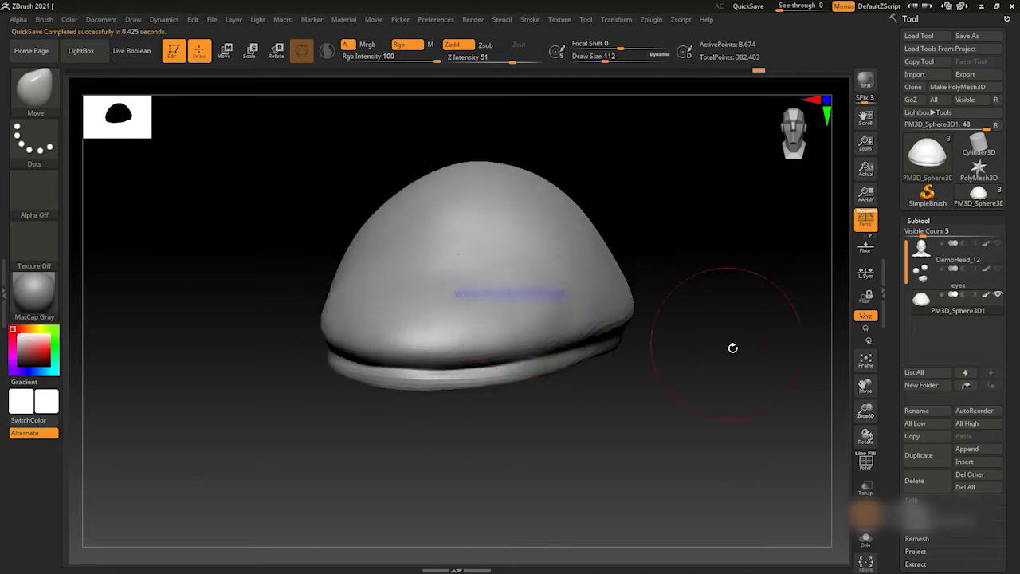
Resize the brush and flatten the underside of the cap.
{"action": "key", "text": "space"}
{"action": "left_click_drag", "start_coordinate": [478, 281], "coordinate": [447, 284]}
{"action": "key", "text": "f"}
{"action": "mouse_move", "coordinate": [740, 317]}
{"action": "left_mouse_down"}
{"action": "mouse_move", "coordinate": [674, 186]}
{"action": "mouse_move", "coordinate": [366, 391]}
{"action": "mouse_move", "coordinate": [538, 311]}
{"action": "mouse_move", "coordinate": [656, 341]}
{"action": "mouse_move", "coordinate": [535, 353]}
{"action": "mouse_move", "coordinate": [558, 329]}
{"action": "mouse_move", "coordinate": [653, 309]}
{"action": "mouse_move", "coordinate": [558, 350]}
{"action": "mouse_move", "coordinate": [792, 391]}
{"action": "mouse_move", "coordinate": [774, 372]}
{"action": "mouse_move", "coordinate": [490, 263]}
{"action": "left_mouse_up"}
{"action": "key", "text": "space"}
{"action": "key", "text": "space"}
Crease a band around the cap's rim with DamStandard.
{"action": "key", "text": "b"}
{"action": "key", "text": "d"}
{"action": "key", "text": "s"}
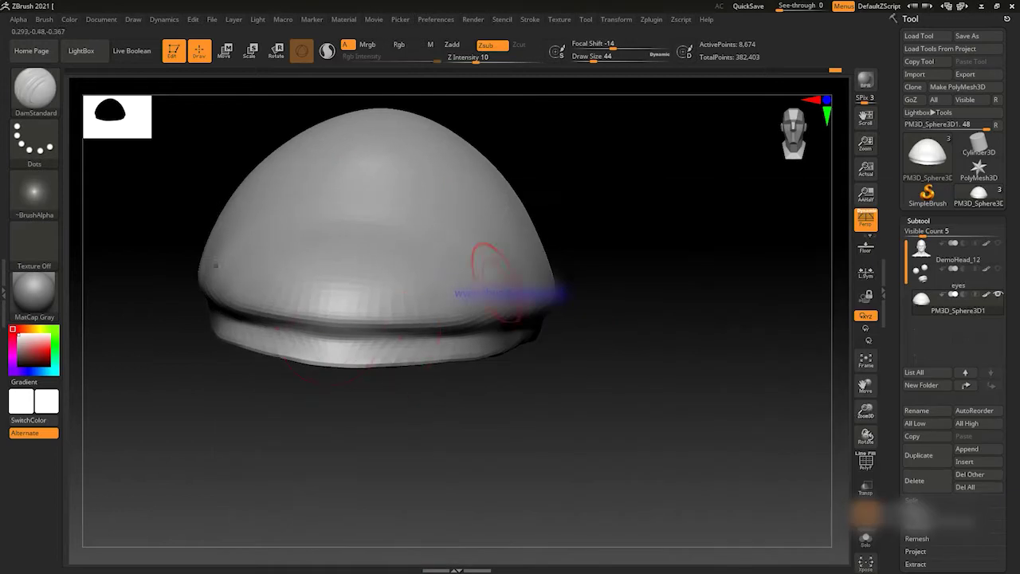
{"action": "mouse_move", "coordinate": [581, 334]}
{"action": "left_mouse_down"}
{"action": "mouse_move", "coordinate": [319, 353]}
{"action": "mouse_move", "coordinate": [529, 320]}
{"action": "left_mouse_up"}
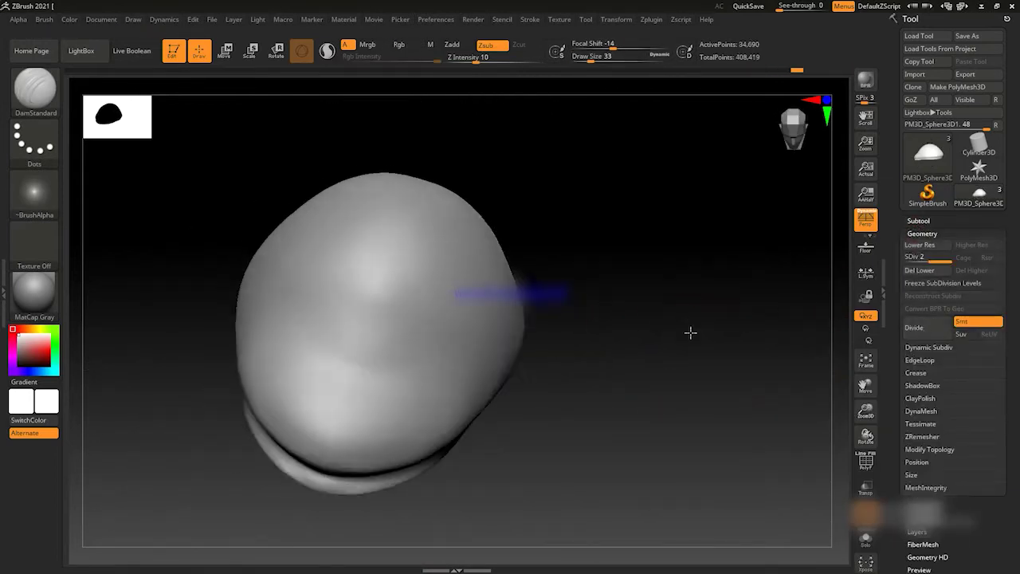
Pull the dome into a low, flat cap crown with the Move brush.
{"action": "mouse_move", "coordinate": [579, 358]}
{"action": "left_mouse_down"}
{"action": "mouse_move", "coordinate": [712, 273]}
{"action": "mouse_move", "coordinate": [697, 380]}
{"action": "left_mouse_up"}
{"action": "key", "text": "b"}
{"action": "key", "text": "m"}
{"action": "key", "text": "v"}
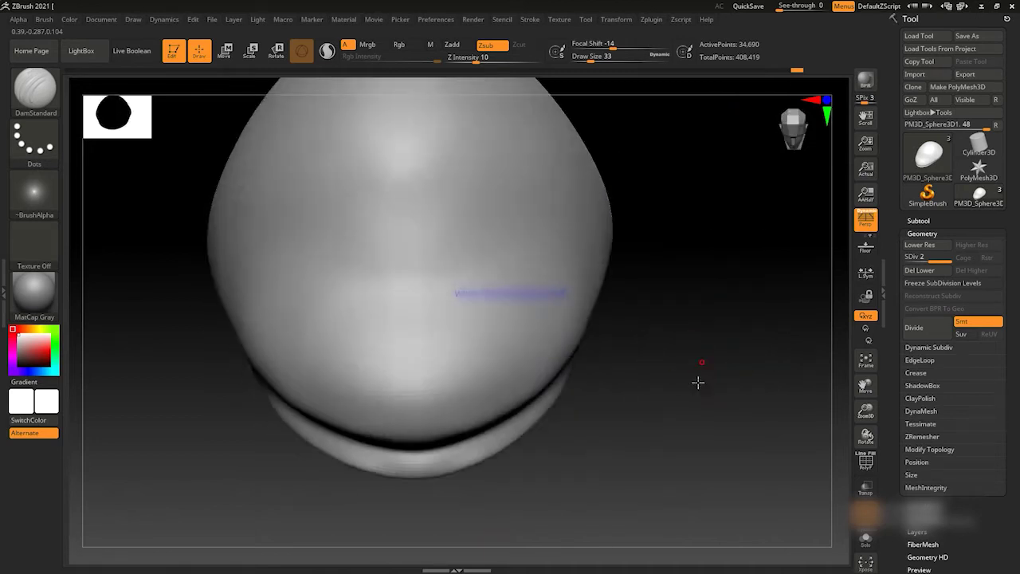
{"action": "left_click_drag", "start_coordinate": [563, 384], "coordinate": [667, 312]}
{"action": "mouse_move", "coordinate": [406, 342]}
{"action": "left_mouse_down", "text": "shift"}
{"action": "mouse_move", "coordinate": [556, 375]}
{"action": "mouse_move", "coordinate": [751, 300]}
{"action": "mouse_move", "coordinate": [517, 344]}
{"action": "mouse_move", "coordinate": [582, 329]}
{"action": "left_mouse_up", "text": "shift"}
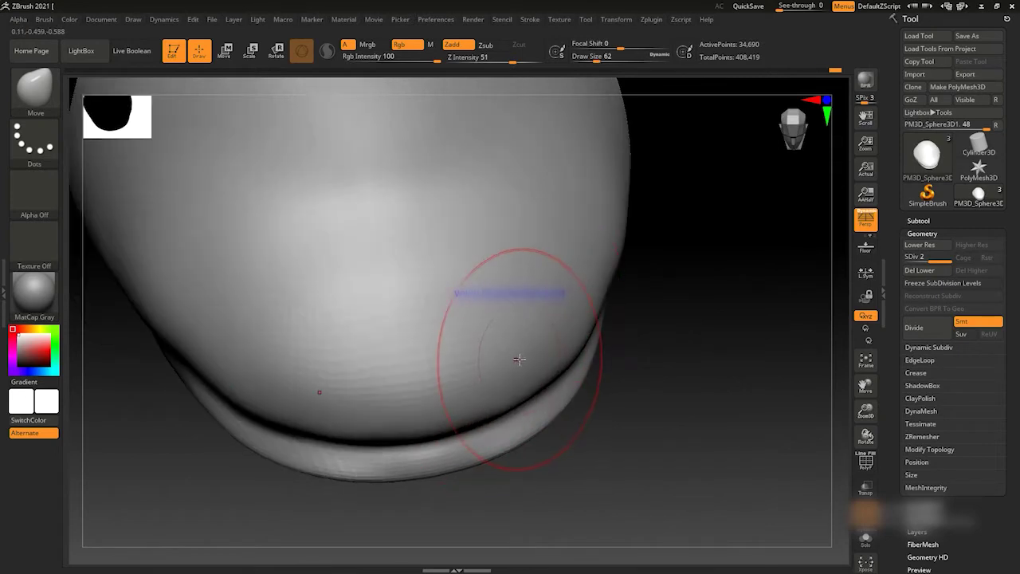
{"action": "mouse_move", "coordinate": [514, 359]}
{"action": "left_mouse_down"}
{"action": "mouse_move", "coordinate": [757, 353]}
{"action": "mouse_move", "coordinate": [704, 284]}
{"action": "mouse_move", "coordinate": [547, 364]}
{"action": "mouse_move", "coordinate": [613, 247]}
{"action": "left_mouse_up"}
{"action": "mouse_move", "coordinate": [706, 311]}
{"action": "left_mouse_down", "text": "alt"}
{"action": "mouse_move", "coordinate": [661, 319]}
{"action": "mouse_move", "coordinate": [734, 330]}
{"action": "left_mouse_up", "text": "alt"}
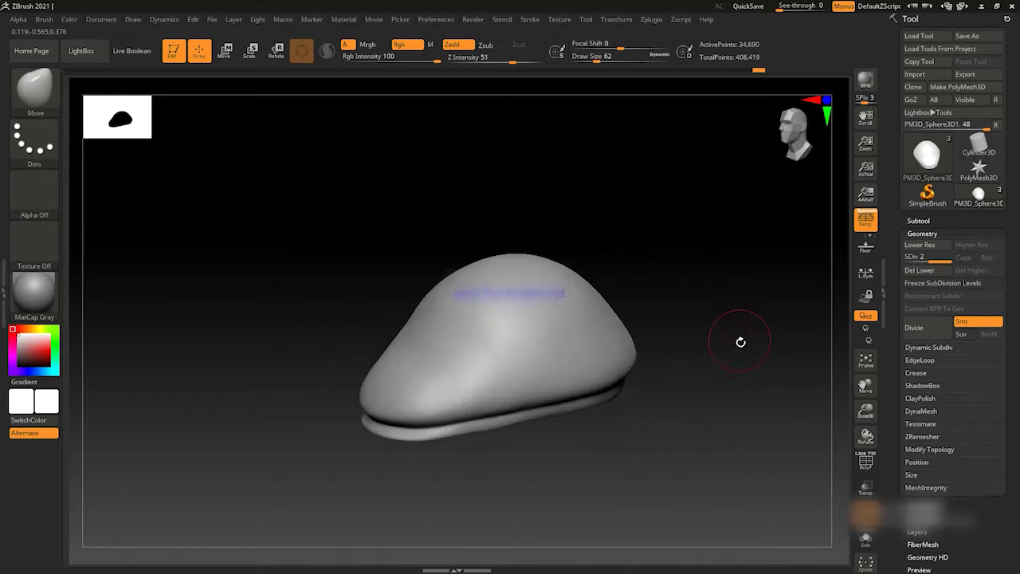
{"action": "key", "text": "space"}
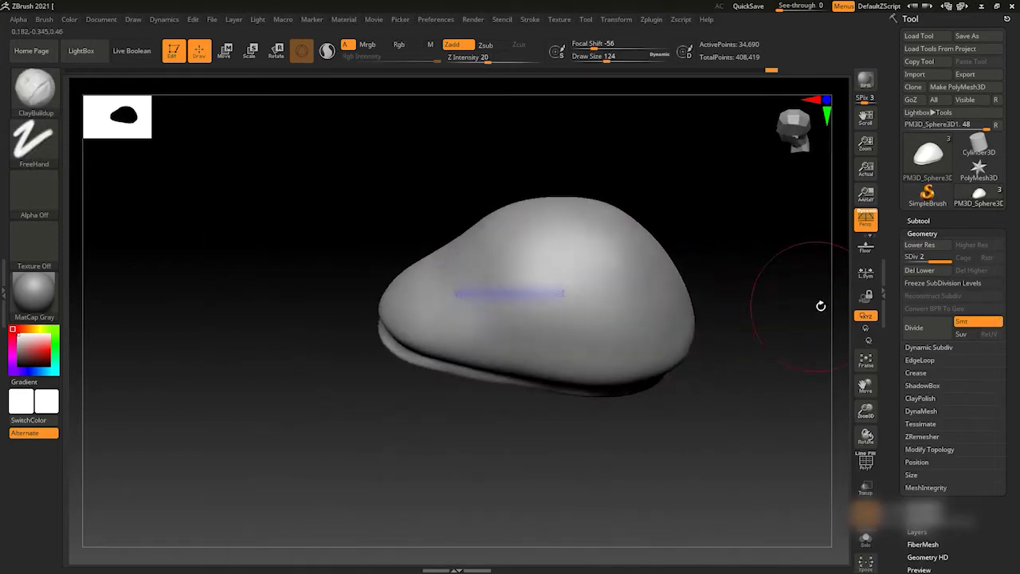
{"action": "mouse_move", "coordinate": [810, 326]}
{"action": "left_mouse_down", "text": "alt"}
{"action": "mouse_move", "coordinate": [751, 303]}
{"action": "mouse_move", "coordinate": [763, 291]}
{"action": "left_mouse_up", "text": "alt"}
{"action": "key", "text": "b"}
{"action": "key", "text": "m"}
{"action": "key", "text": "v"}
{"action": "key", "text": "b"}
{"action": "key", "text": "d"}
{"action": "key", "text": "s"}
{"action": "mouse_move", "coordinate": [421, 398]}
{"action": "left_mouse_down", "text": "alt"}
{"action": "mouse_move", "coordinate": [391, 332]}
{"action": "mouse_move", "coordinate": [496, 329]}
{"action": "left_mouse_up", "text": "alt"}
{"action": "key", "text": "b"}
{"action": "key", "text": "m"}
{"action": "key", "text": "v"}
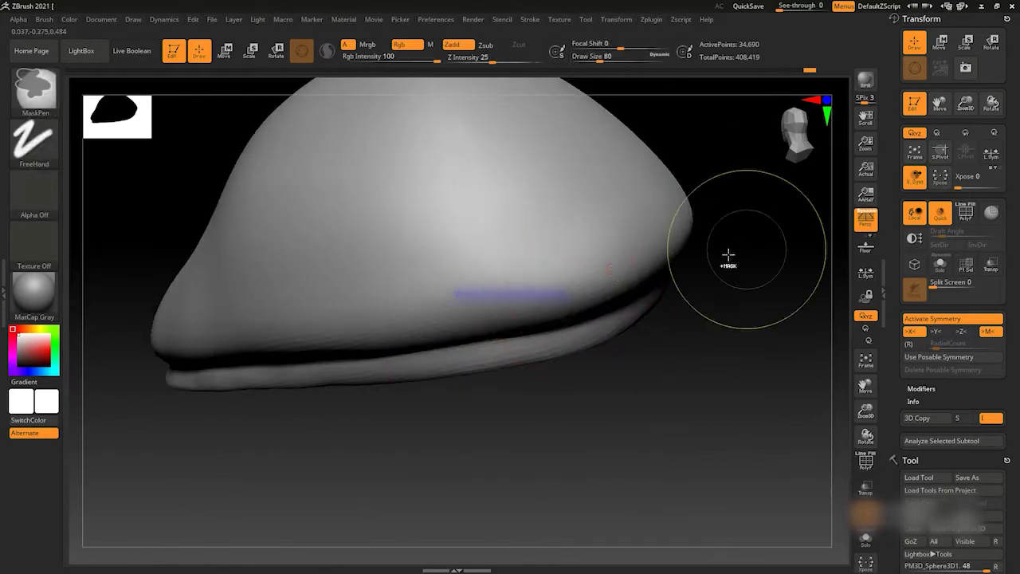
{"action": "left_click_drag", "start_coordinate": [712, 232], "coordinate": [783, 316]}
{"action": "left_click_drag", "start_coordinate": [669, 347], "coordinate": [556, 352]}
Carve the band crease at the cap's base with DamStandard, then build up and flatten the crown.
{"action": "key", "text": "b"}
{"action": "key", "text": "d"}
{"action": "key", "text": "s"}
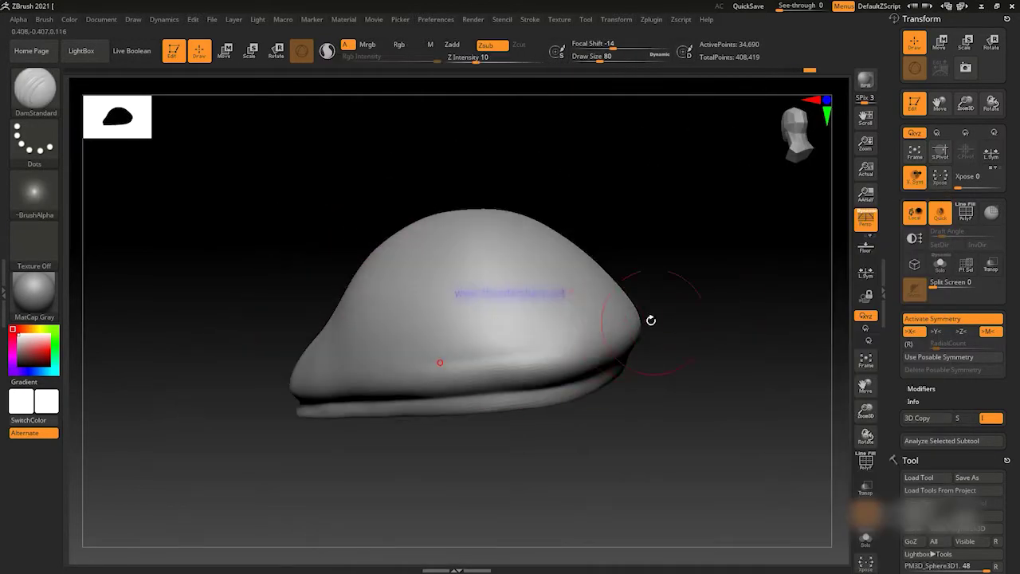
{"action": "left_click_drag", "start_coordinate": [716, 334], "coordinate": [376, 360]}
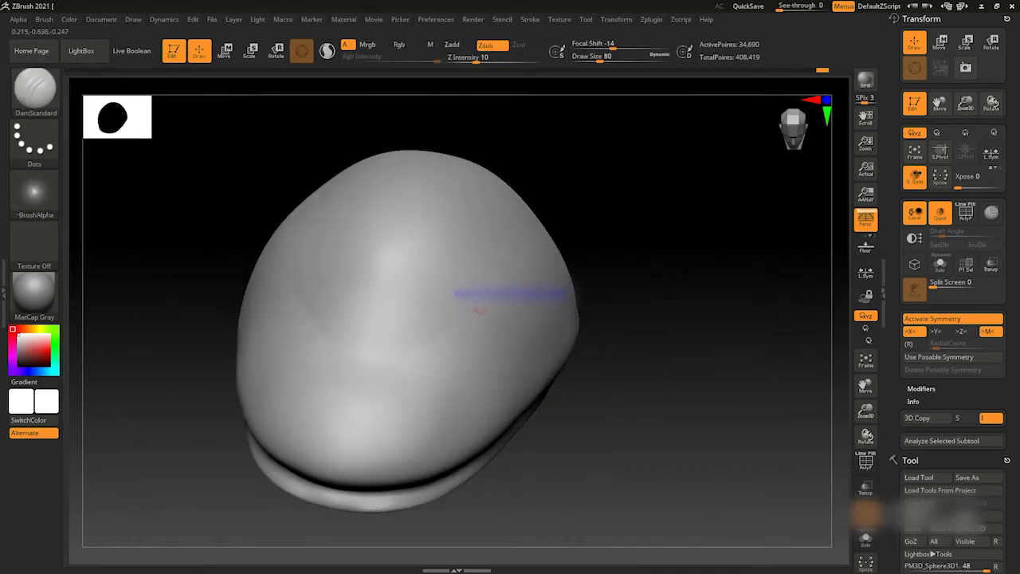
{"action": "left_click_drag", "start_coordinate": [721, 281], "coordinate": [338, 393]}
{"action": "key", "text": "b"}
{"action": "key", "text": "m"}
{"action": "key", "text": "v"}
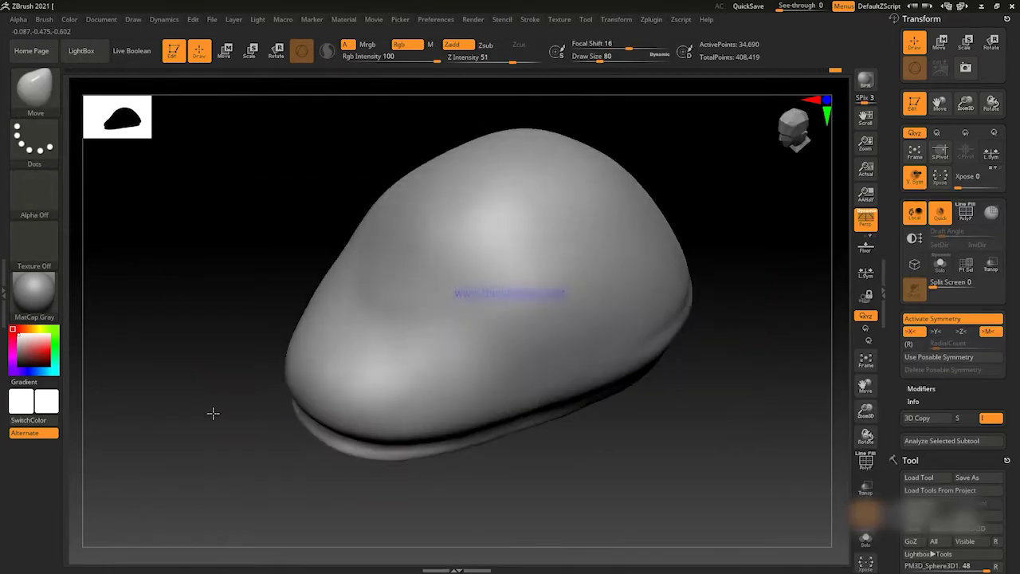
{"action": "key", "text": "b"}
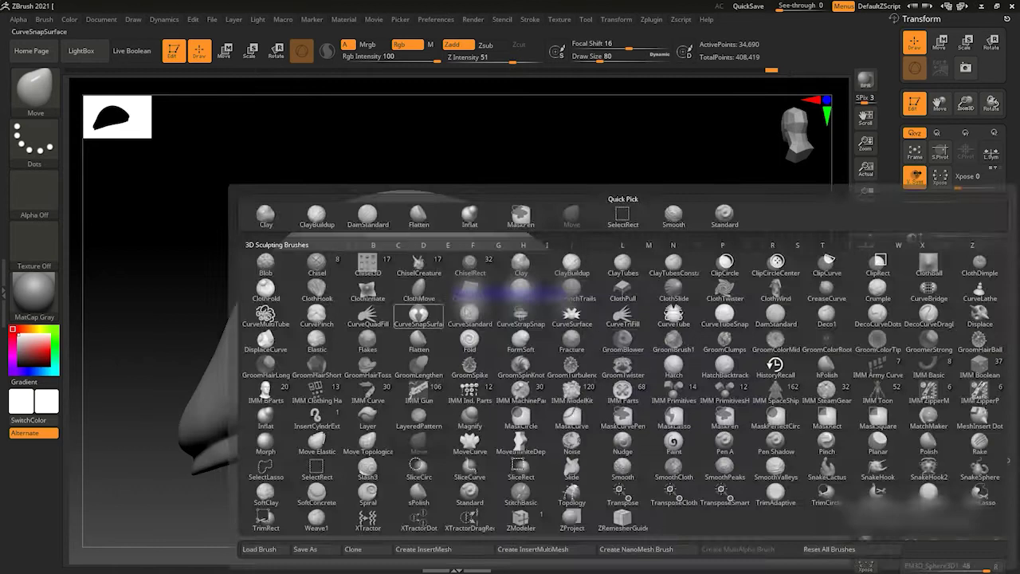
{"action": "key", "text": "d"}
{"action": "key", "text": "s"}
{"action": "left_click_drag", "start_coordinate": [709, 354], "coordinate": [422, 319]}
{"action": "key", "text": "b"}
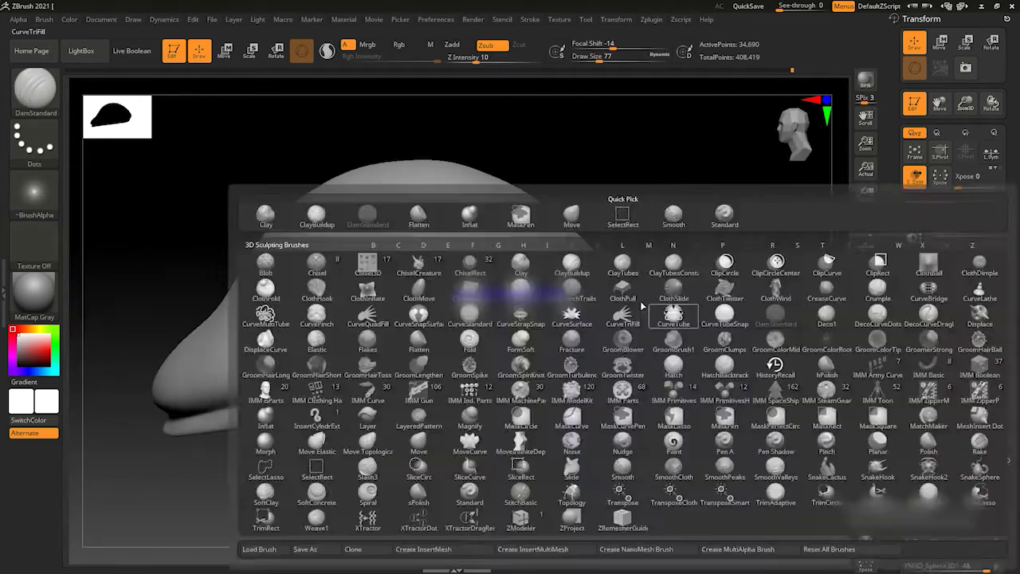
{"action": "key", "text": "c"}
{"action": "key", "text": "b"}
{"action": "mouse_move", "coordinate": [717, 350]}
{"action": "left_mouse_down"}
{"action": "mouse_move", "coordinate": [671, 340]}
{"action": "mouse_move", "coordinate": [726, 292]}
{"action": "mouse_move", "coordinate": [708, 334]}
{"action": "mouse_move", "coordinate": [414, 379]}
{"action": "mouse_move", "coordinate": [642, 334]}
{"action": "mouse_move", "coordinate": [501, 369]}
{"action": "mouse_move", "coordinate": [523, 408]}
{"action": "left_mouse_up"}
{"action": "key", "text": "b"}
{"action": "key", "text": "f"}
{"action": "key", "text": "l"}
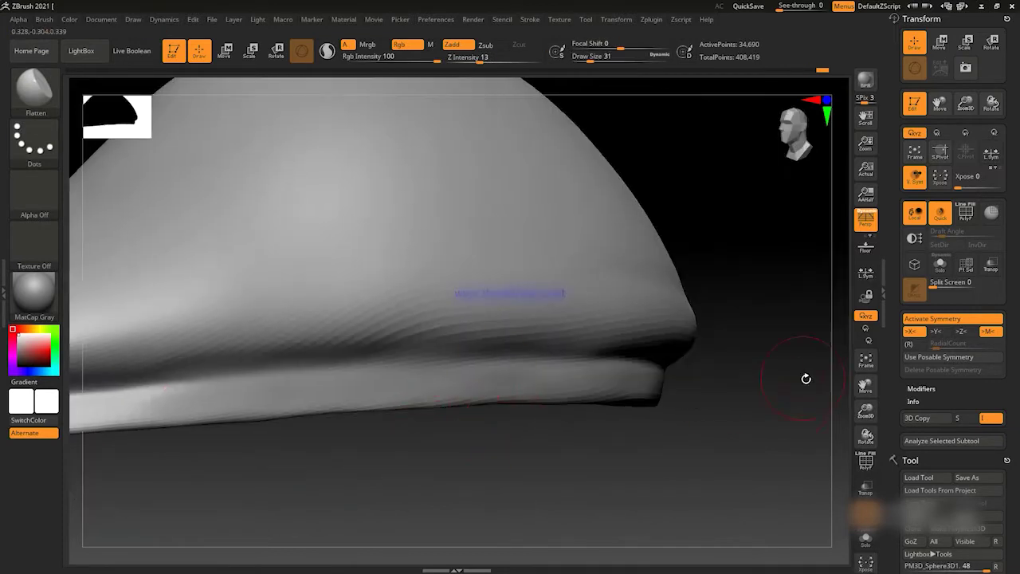
Smooth the cap's surface and refine its shape with Move and ClayBuildup strokes.
{"action": "key", "text": "b"}
{"action": "key", "text": "d"}
{"action": "key", "text": "s"}
{"action": "key", "text": "f"}
{"action": "key", "text": "space"}
{"action": "left_click_drag", "start_coordinate": [394, 412], "coordinate": [427, 413], "text": "shift"}
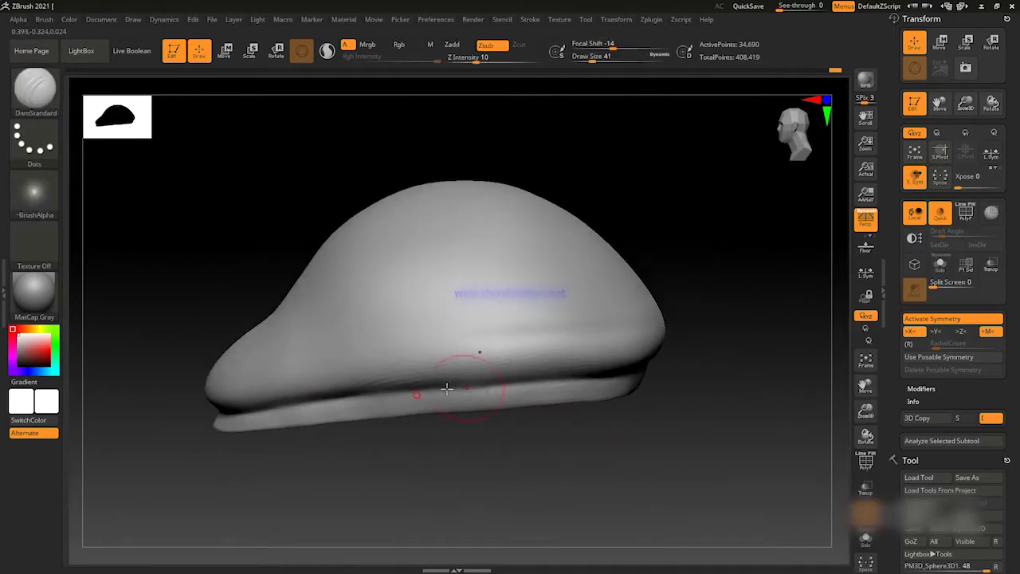
{"action": "right_click_drag", "start_coordinate": [446, 387], "coordinate": [777, 196]}
{"action": "key", "text": "b"}
{"action": "key", "text": "m"}
{"action": "key", "text": "v"}
{"action": "key", "text": "space"}
{"action": "mouse_move", "coordinate": [656, 317]}
{"action": "right_mouse_down"}
{"action": "mouse_move", "coordinate": [801, 268]}
{"action": "mouse_move", "coordinate": [709, 318]}
{"action": "right_mouse_up"}
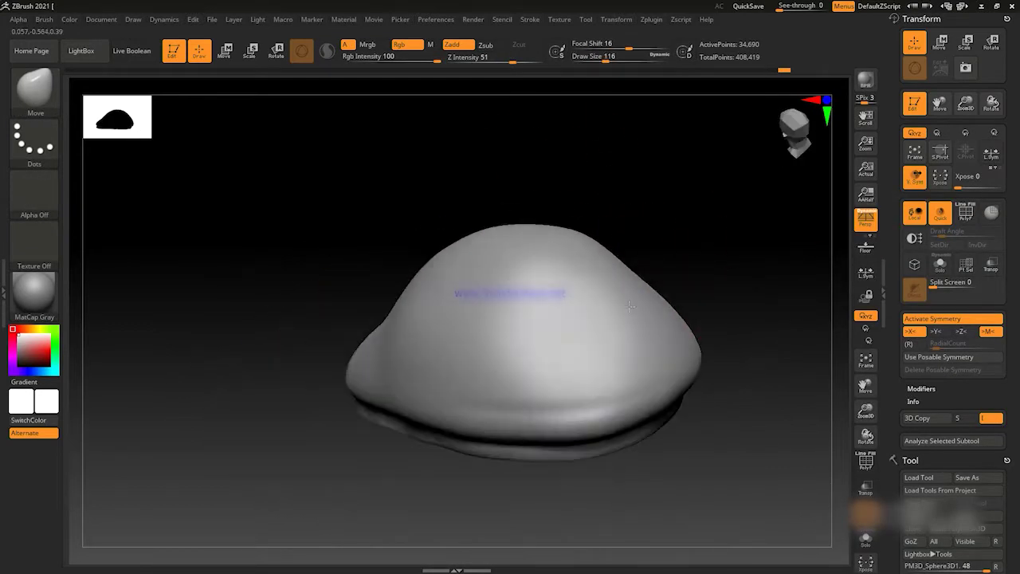
{"action": "key", "text": "b"}
{"action": "key", "text": "c"}
{"action": "key", "text": "b"}
{"action": "key", "text": "space"}
{"action": "right_click_drag", "start_coordinate": [610, 269], "coordinate": [764, 349]}
{"action": "mouse_move", "coordinate": [660, 357]}
{"action": "right_mouse_down"}
{"action": "mouse_move", "coordinate": [747, 347]}
{"action": "mouse_move", "coordinate": [700, 370]}
{"action": "mouse_move", "coordinate": [765, 314]}
{"action": "mouse_move", "coordinate": [640, 357]}
{"action": "mouse_move", "coordinate": [699, 345]}
{"action": "mouse_move", "coordinate": [468, 451]}
{"action": "mouse_move", "coordinate": [676, 410]}
{"action": "right_mouse_up"}
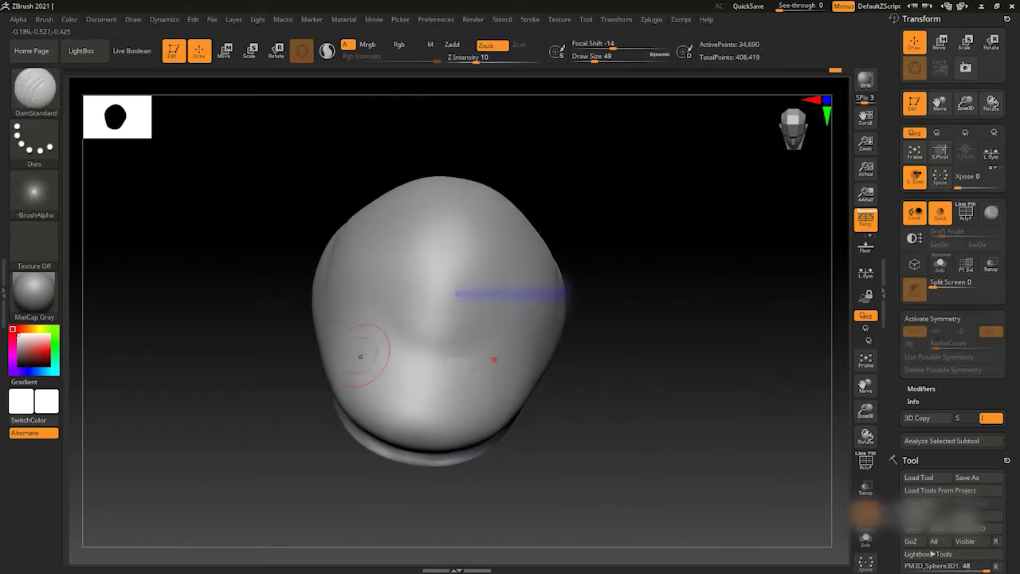
Orbit around the cap to check its shape from the top, front and sides.
{"action": "right_click_drag", "start_coordinate": [380, 339], "coordinate": [416, 392]}
{"action": "right_click_drag", "start_coordinate": [682, 393], "coordinate": [708, 387]}
{"action": "mouse_move", "coordinate": [601, 348]}
{"action": "right_mouse_down"}
{"action": "mouse_move", "coordinate": [565, 372]}
{"action": "mouse_move", "coordinate": [644, 369]}
{"action": "mouse_move", "coordinate": [553, 480]}
{"action": "mouse_move", "coordinate": [694, 385]}
{"action": "right_mouse_up"}
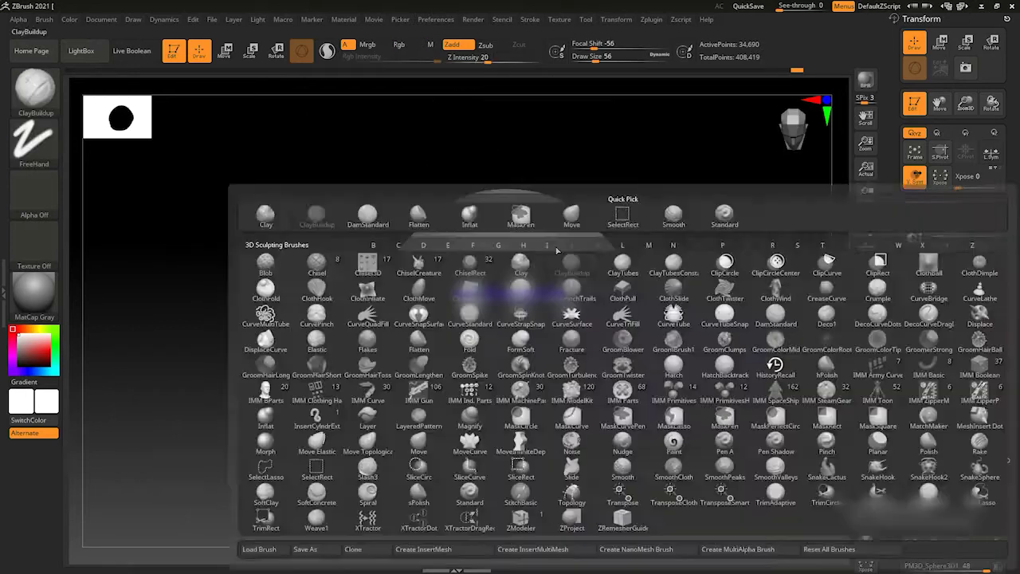
{"action": "mouse_move", "coordinate": [617, 279]}
{"action": "right_mouse_down"}
{"action": "mouse_move", "coordinate": [747, 305]}
{"action": "mouse_move", "coordinate": [375, 312]}
{"action": "mouse_move", "coordinate": [562, 353]}
{"action": "mouse_move", "coordinate": [748, 224]}
{"action": "mouse_move", "coordinate": [671, 259]}
{"action": "right_mouse_up"}
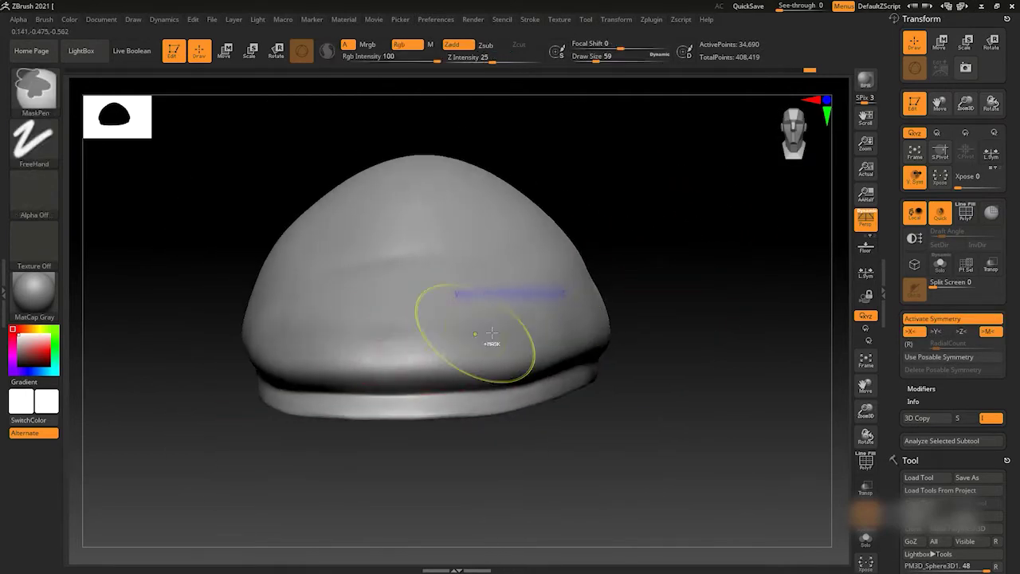
{"action": "right_click_drag", "start_coordinate": [383, 345], "coordinate": [574, 333]}
{"action": "mouse_move", "coordinate": [716, 398]}
{"action": "right_mouse_down"}
{"action": "mouse_move", "coordinate": [459, 406]}
{"action": "mouse_move", "coordinate": [726, 335]}
{"action": "mouse_move", "coordinate": [518, 401]}
{"action": "right_mouse_up"}
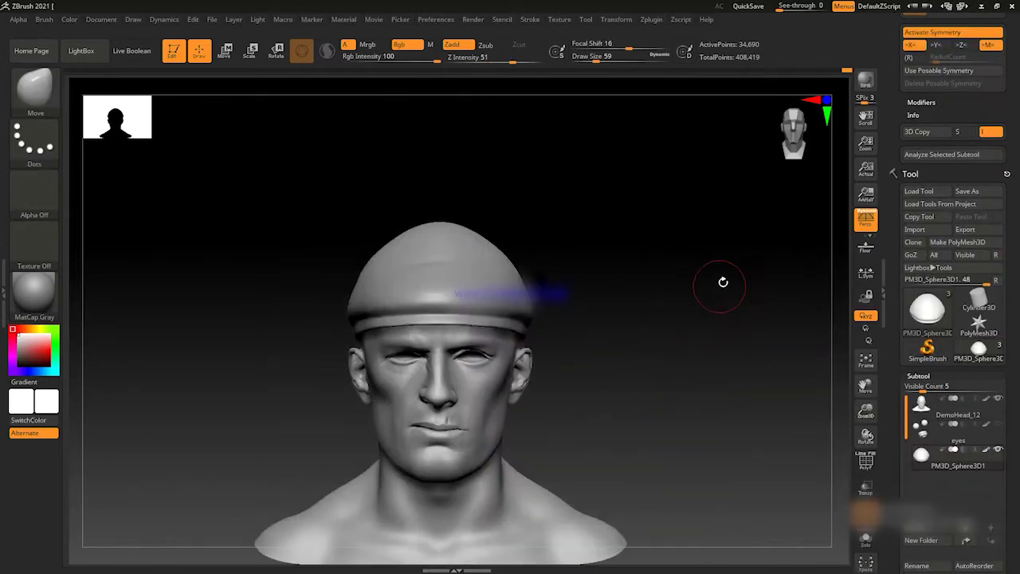
Turn off symmetry and flatten the cap's band where it meets the side of the head.
{"action": "key", "text": "w"}
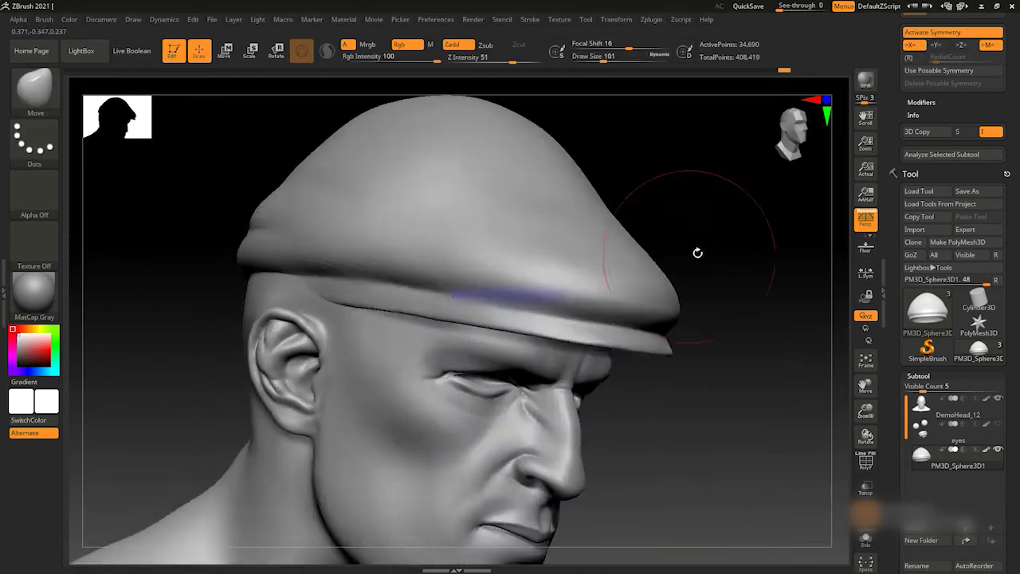
{"action": "key", "text": "x"}
{"action": "mouse_move", "coordinate": [697, 253]}
{"action": "left_mouse_down"}
{"action": "mouse_move", "coordinate": [341, 250]}
{"action": "mouse_move", "coordinate": [585, 193]}
{"action": "mouse_move", "coordinate": [273, 287]}
{"action": "mouse_move", "coordinate": [418, 255]}
{"action": "mouse_move", "coordinate": [478, 200]}
{"action": "mouse_move", "coordinate": [791, 254]}
{"action": "mouse_move", "coordinate": [690, 235]}
{"action": "mouse_move", "coordinate": [504, 327]}
{"action": "mouse_move", "coordinate": [346, 326]}
{"action": "mouse_move", "coordinate": [728, 228]}
{"action": "mouse_move", "coordinate": [347, 287]}
{"action": "mouse_move", "coordinate": [229, 338]}
{"action": "left_mouse_up"}
{"action": "mouse_move", "coordinate": [317, 335]}
{"action": "left_mouse_down"}
{"action": "mouse_move", "coordinate": [237, 223]}
{"action": "mouse_move", "coordinate": [313, 334]}
{"action": "left_mouse_up"}
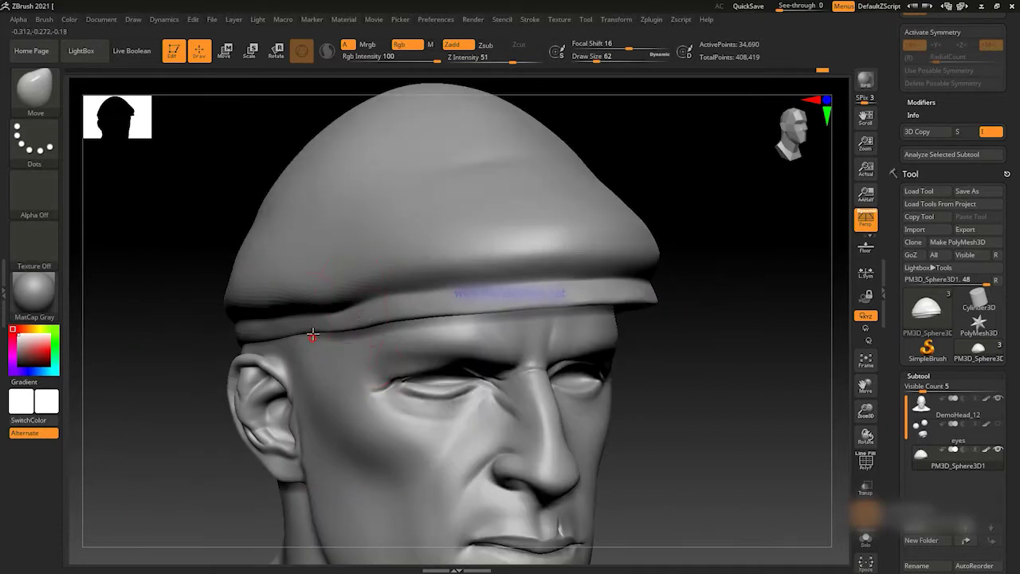
{"action": "left_click_drag", "start_coordinate": [252, 341], "coordinate": [722, 269]}
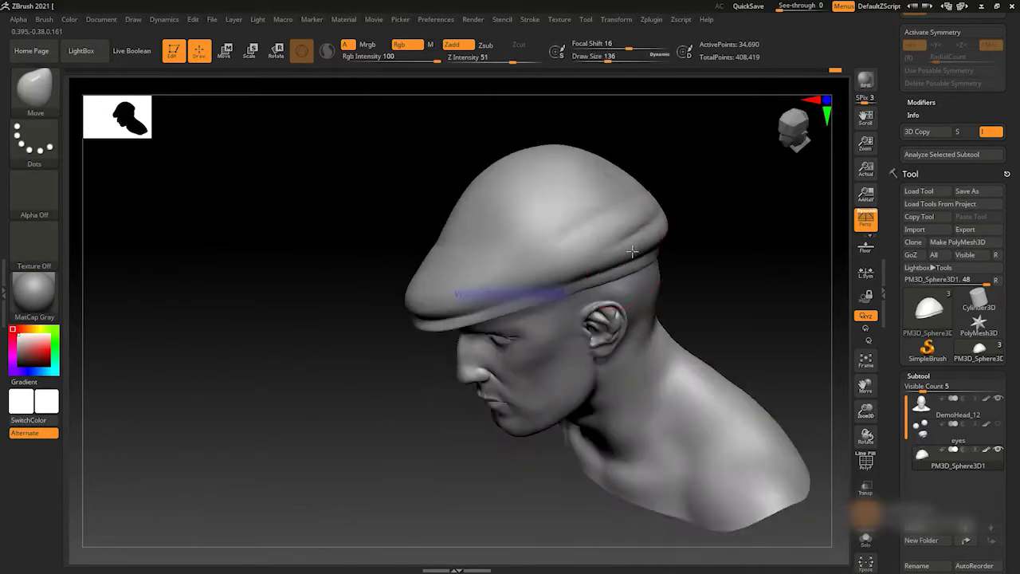
{"action": "left_click_drag", "start_coordinate": [706, 231], "coordinate": [726, 241]}
{"action": "key", "text": "b"}
{"action": "key", "text": "f"}
{"action": "key", "text": "l"}
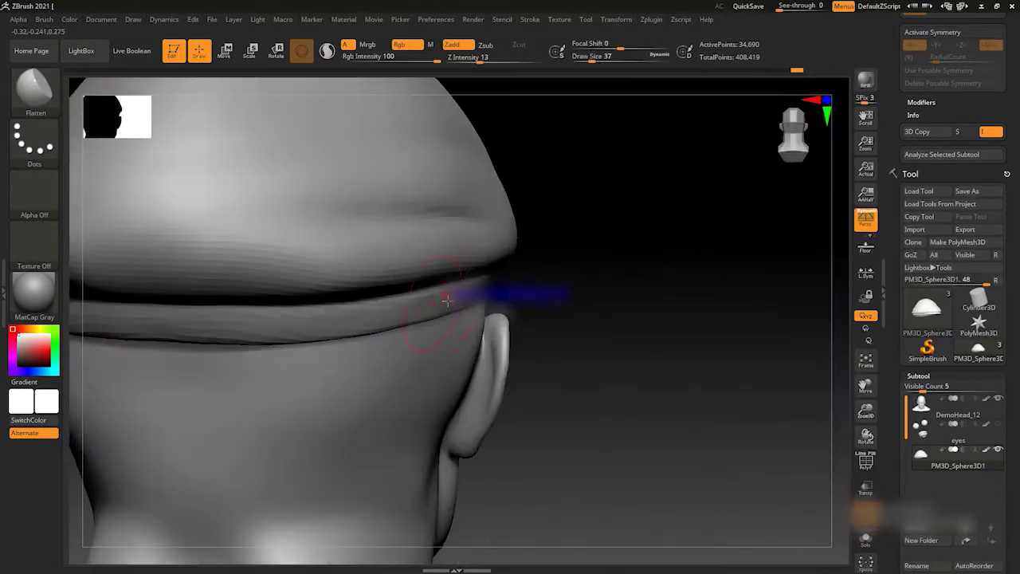
{"action": "mouse_move", "coordinate": [429, 302]}
{"action": "left_mouse_down"}
{"action": "mouse_move", "coordinate": [581, 239]}
{"action": "mouse_move", "coordinate": [309, 267]}
{"action": "mouse_move", "coordinate": [460, 288]}
{"action": "left_mouse_up"}
Pull the crown broader and lower over the brow with Move, then divide the cap once.
{"action": "key", "text": "b"}
{"action": "key", "text": "m"}
{"action": "key", "text": "v"}
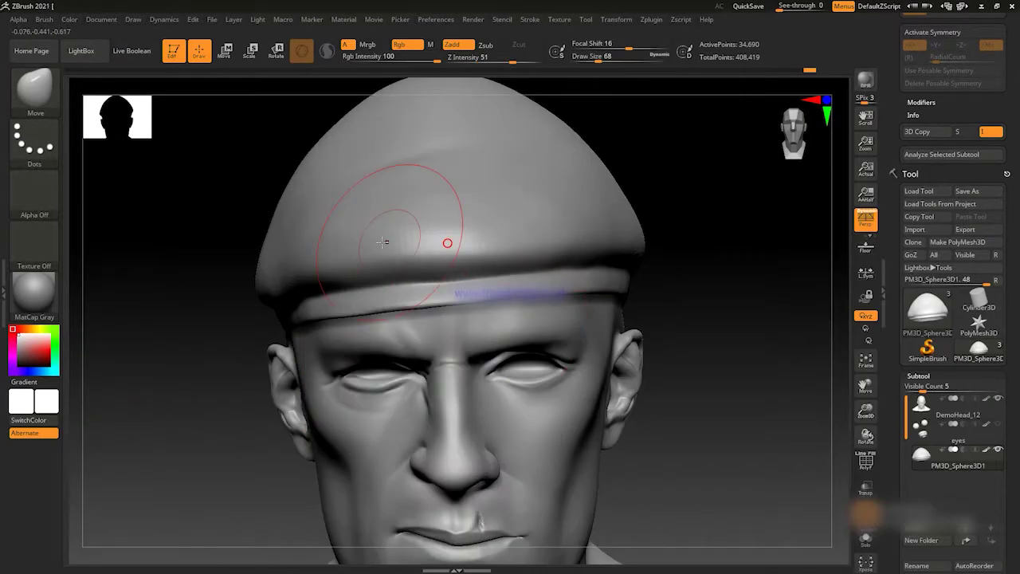
{"action": "mouse_move", "coordinate": [307, 239]}
{"action": "left_mouse_down"}
{"action": "mouse_move", "coordinate": [243, 236]}
{"action": "mouse_move", "coordinate": [547, 258]}
{"action": "mouse_move", "coordinate": [704, 245]}
{"action": "mouse_move", "coordinate": [703, 164]}
{"action": "mouse_move", "coordinate": [685, 262]}
{"action": "mouse_move", "coordinate": [735, 157]}
{"action": "mouse_move", "coordinate": [695, 244]}
{"action": "mouse_move", "coordinate": [781, 262]}
{"action": "left_mouse_up"}
{"action": "key", "text": "b"}
{"action": "key", "text": "m"}
{"action": "key", "text": "v"}
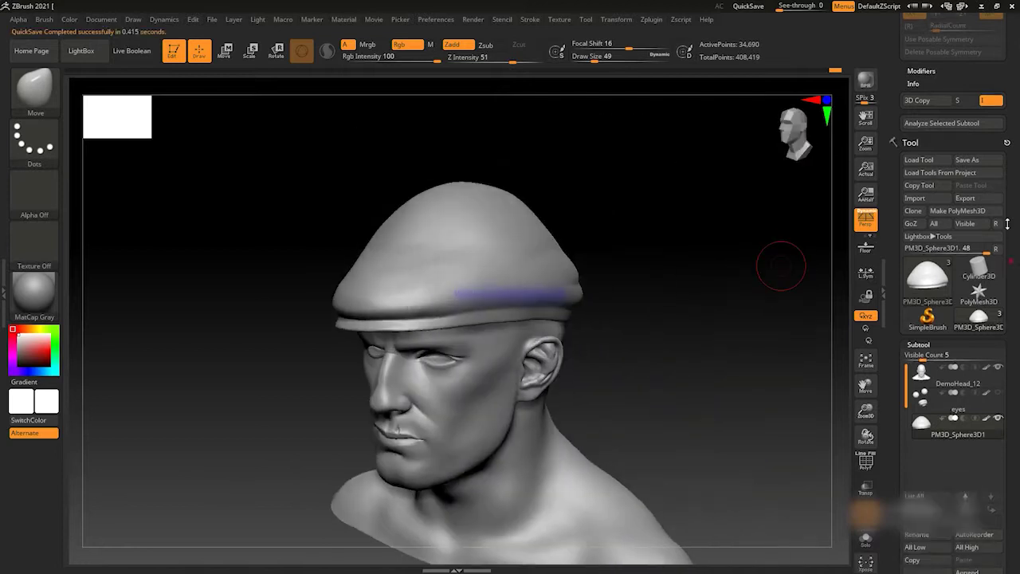
{"action": "mouse_move", "coordinate": [687, 236]}
{"action": "left_mouse_down"}
{"action": "mouse_move", "coordinate": [735, 242]}
{"action": "mouse_move", "coordinate": [523, 218]}
{"action": "mouse_move", "coordinate": [806, 337]}
{"action": "mouse_move", "coordinate": [745, 266]}
{"action": "mouse_move", "coordinate": [753, 221]}
{"action": "mouse_move", "coordinate": [768, 223]}
{"action": "mouse_move", "coordinate": [673, 263]}
{"action": "mouse_move", "coordinate": [721, 279]}
{"action": "mouse_move", "coordinate": [637, 223]}
{"action": "left_mouse_up"}
{"action": "key", "text": "d"}
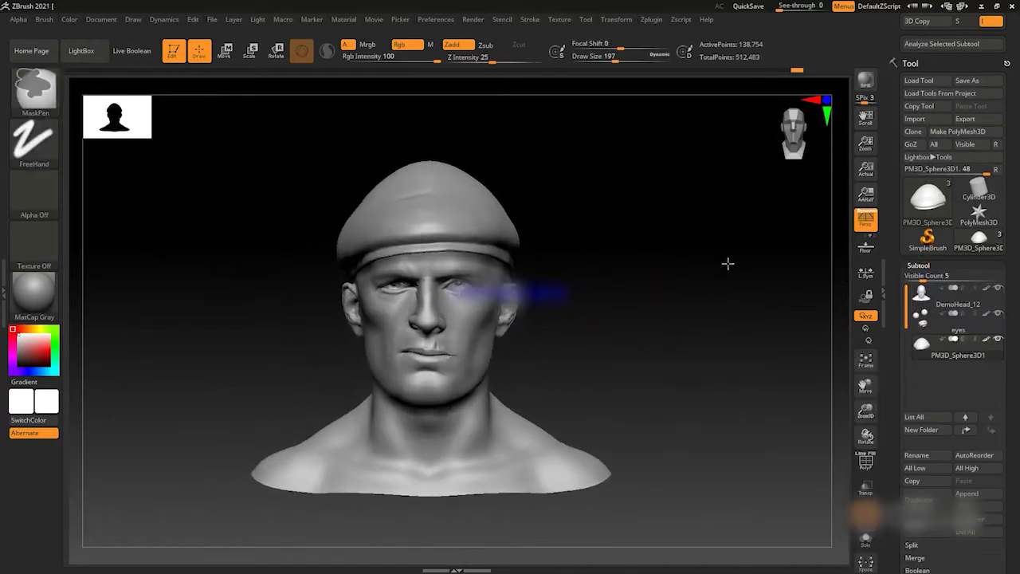
Append a Cylinder3D subtool and scale it into a thin, long stick.
{"action": "scroll", "coordinate": [996, 411], "scroll_direction": "down", "scroll_amount": 3}
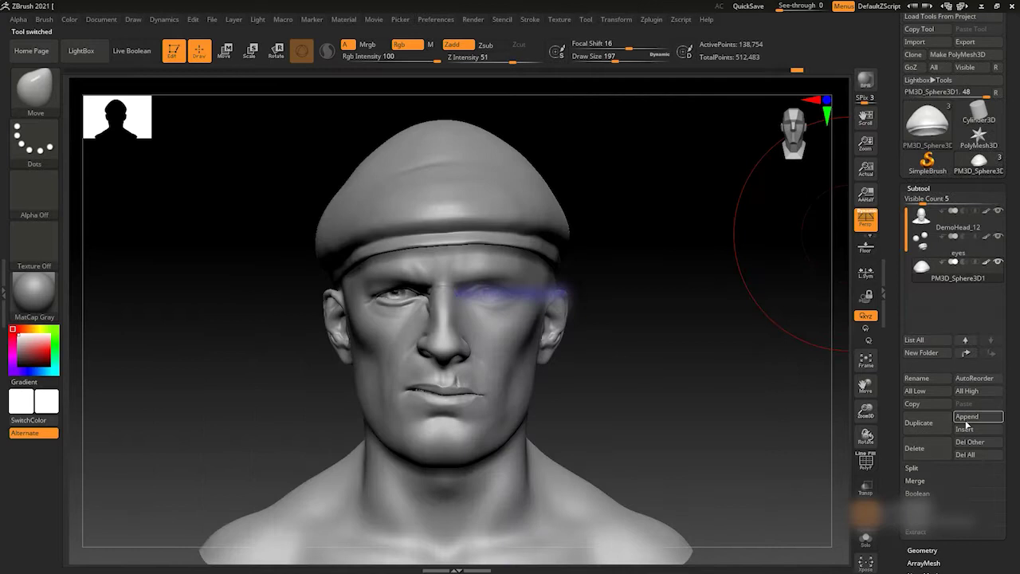
{"action": "left_click", "coordinate": [966, 416]}
{"action": "key", "text": "w"}
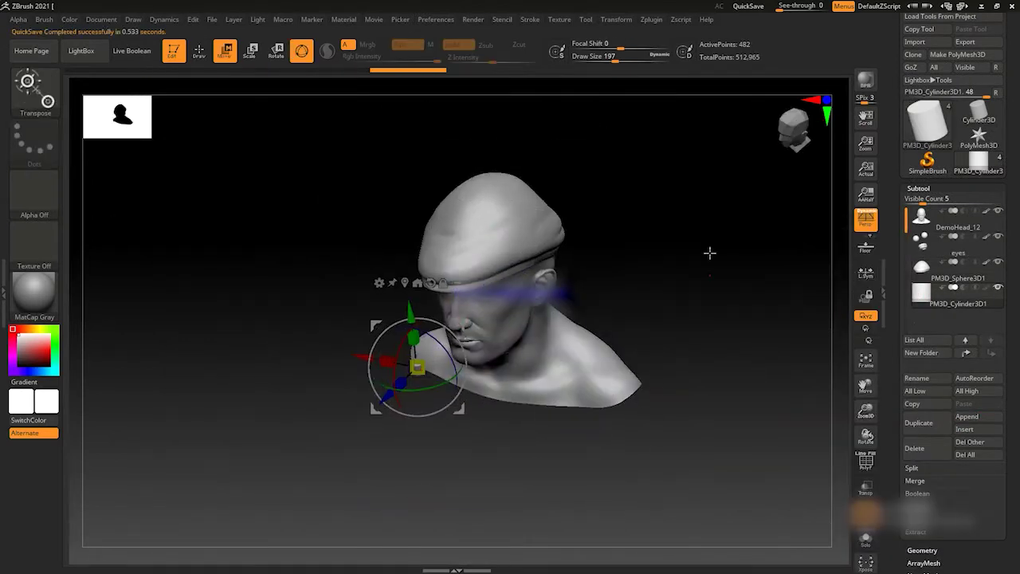
{"action": "left_click_drag", "start_coordinate": [460, 334], "coordinate": [458, 382]}
{"action": "left_click_drag", "start_coordinate": [284, 303], "coordinate": [359, 260]}
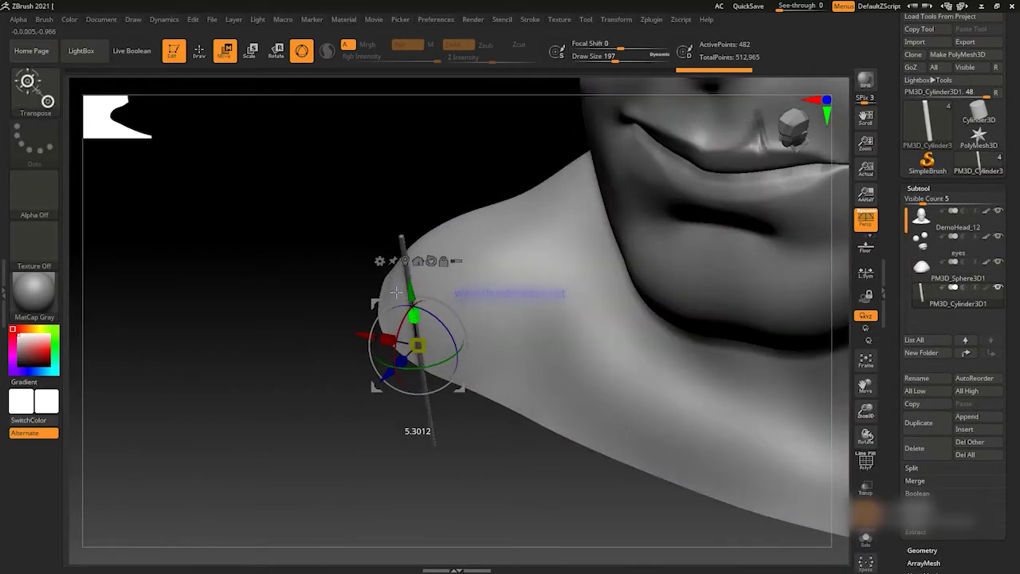
Position the stick between the lips at the corner of the mouth as a toothpick.
{"action": "left_click_drag", "start_coordinate": [602, 214], "coordinate": [421, 397]}
{"action": "mouse_move", "coordinate": [651, 319]}
{"action": "left_mouse_down"}
{"action": "mouse_move", "coordinate": [348, 341]}
{"action": "mouse_move", "coordinate": [431, 352]}
{"action": "mouse_move", "coordinate": [314, 337]}
{"action": "mouse_move", "coordinate": [348, 255]}
{"action": "mouse_move", "coordinate": [541, 317]}
{"action": "left_mouse_up"}
{"action": "key", "text": "q"}
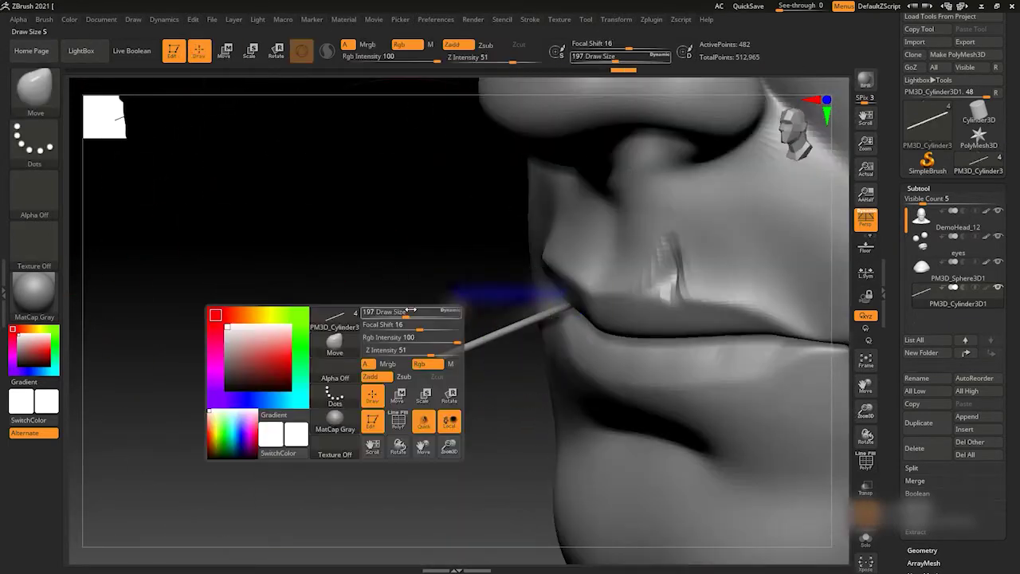
{"action": "mouse_move", "coordinate": [427, 361]}
{"action": "left_mouse_down"}
{"action": "mouse_move", "coordinate": [808, 262]}
{"action": "mouse_move", "coordinate": [483, 335]}
{"action": "mouse_move", "coordinate": [214, 91]}
{"action": "mouse_move", "coordinate": [711, 301]}
{"action": "left_mouse_up"}
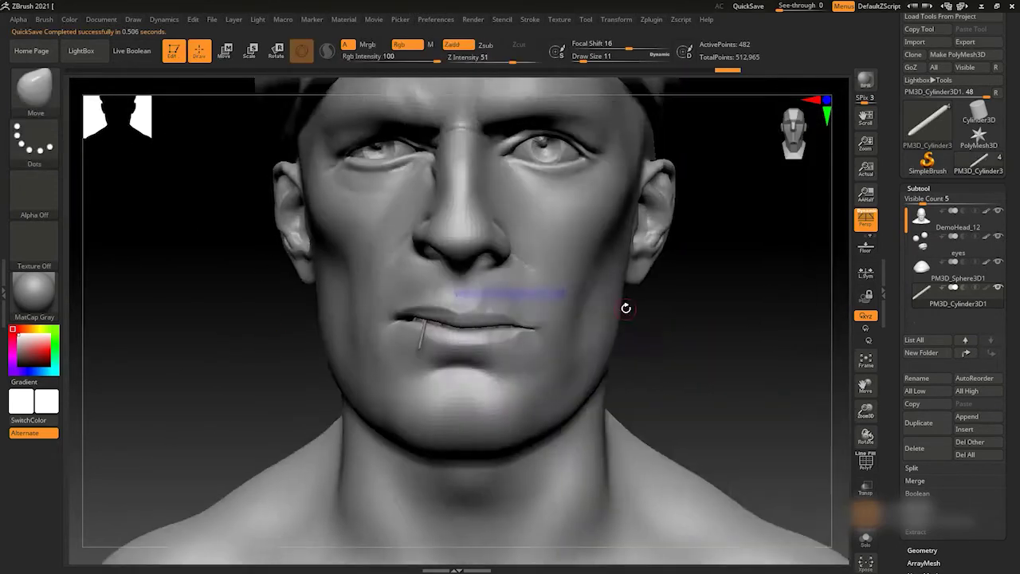
{"action": "key", "text": "w"}
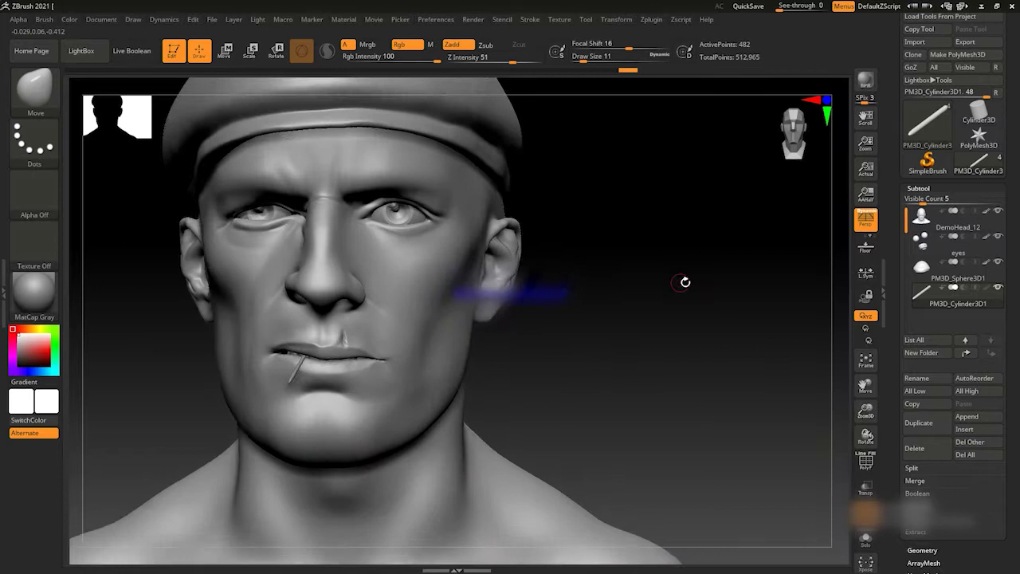
{"action": "left_click_drag", "start_coordinate": [767, 295], "coordinate": [796, 286]}
{"action": "left_click", "coordinate": [918, 188]}
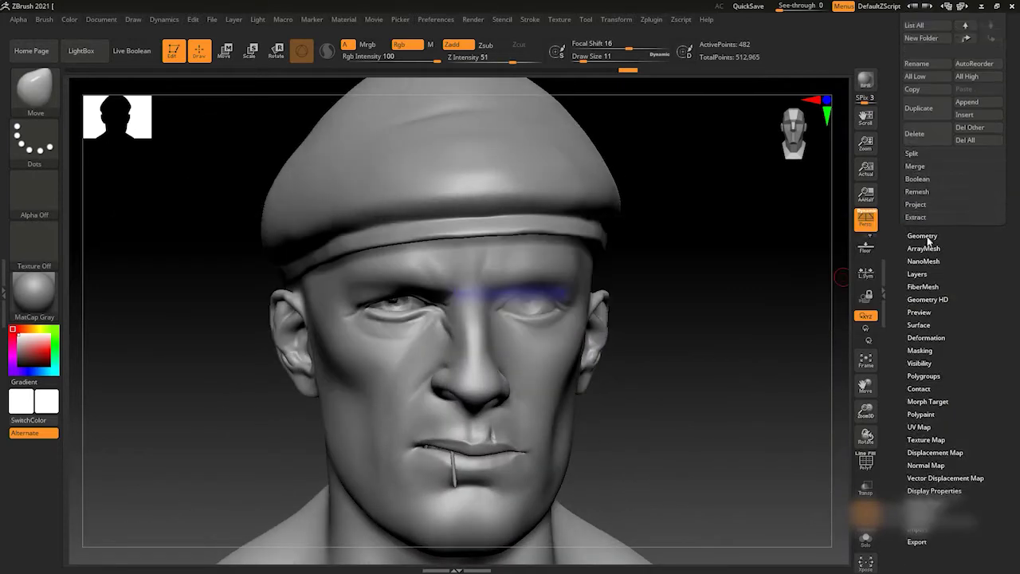
Frame the face and set up DamStandard with a soft alpha and Draw Size 12.
{"action": "left_click_drag", "start_coordinate": [932, 159], "coordinate": [931, 222]}
{"action": "left_click_drag", "start_coordinate": [1017, 467], "coordinate": [1012, 316]}
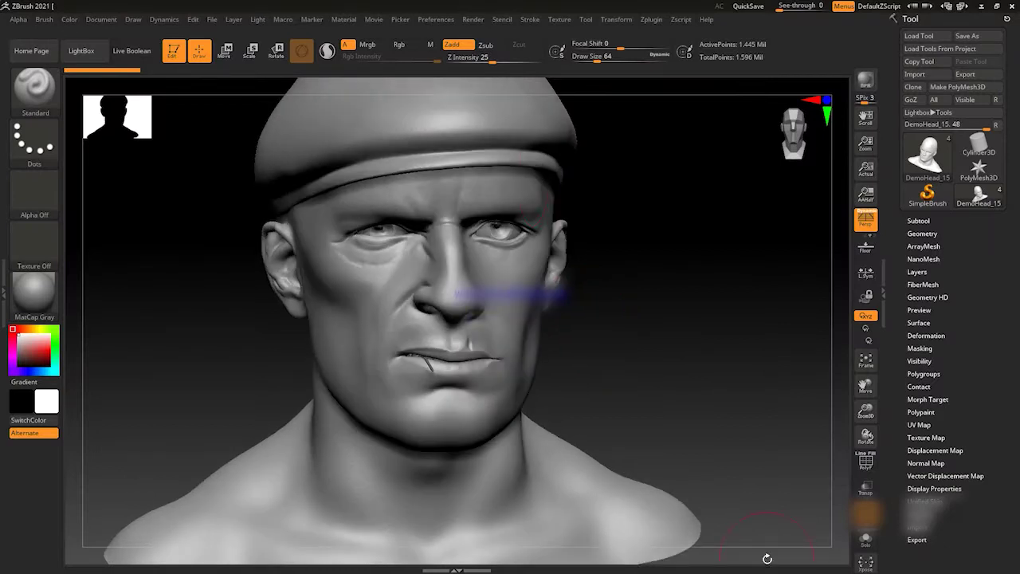
{"action": "right_click_drag", "start_coordinate": [585, 316], "coordinate": [829, 223], "text": "ctrl"}
{"action": "key", "text": "b"}
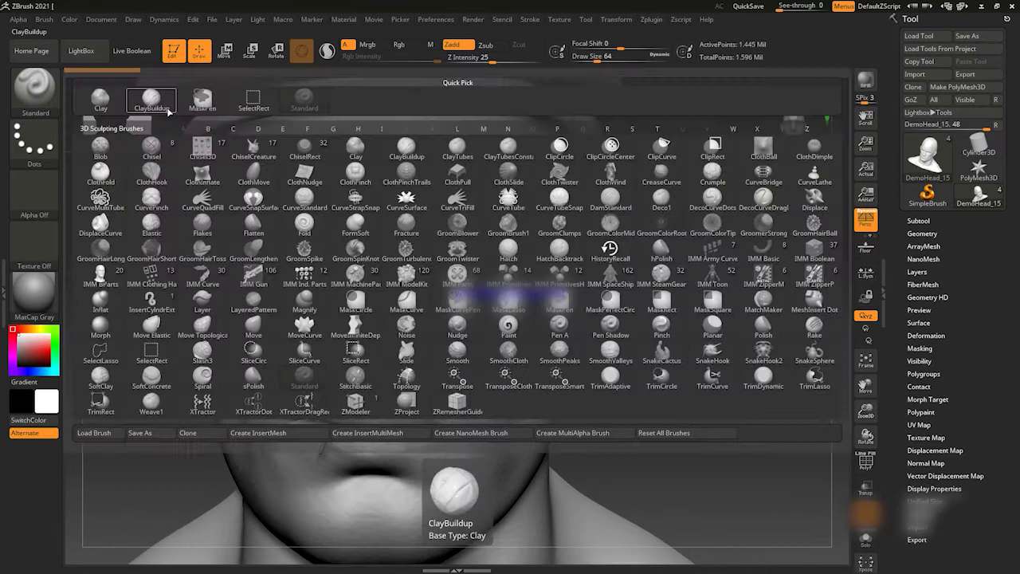
{"action": "key", "text": "d"}
{"action": "key", "text": "s"}
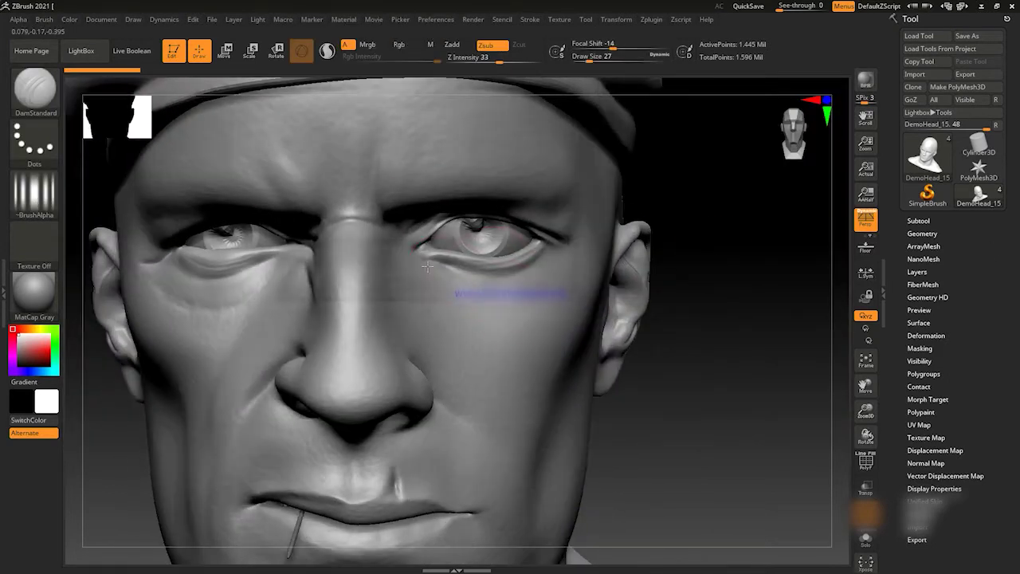
{"action": "left_click", "coordinate": [436, 19]}
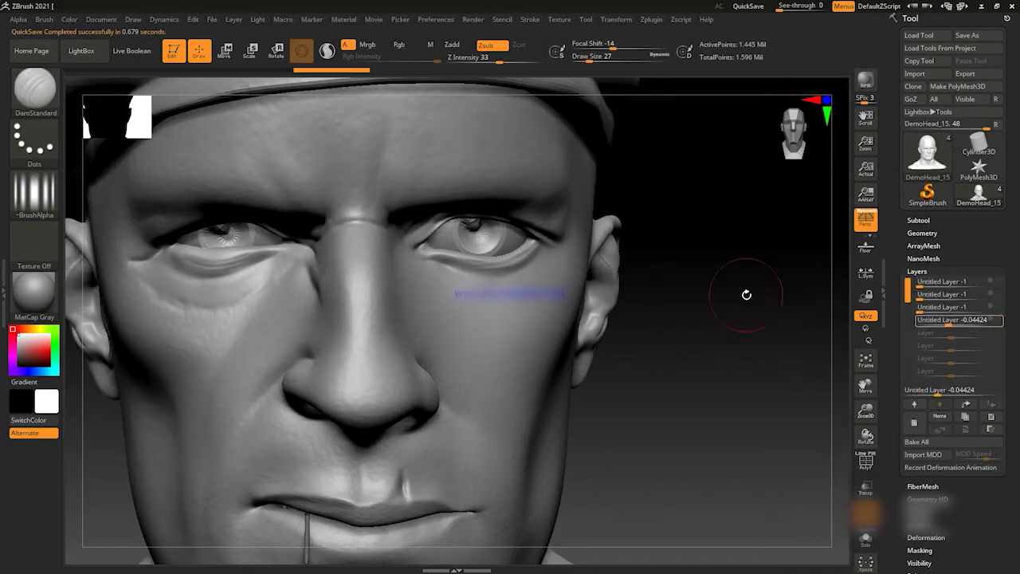
{"action": "left_click_drag", "start_coordinate": [776, 318], "coordinate": [716, 246]}
{"action": "key", "text": "space"}
{"action": "left_click", "coordinate": [550, 311]}
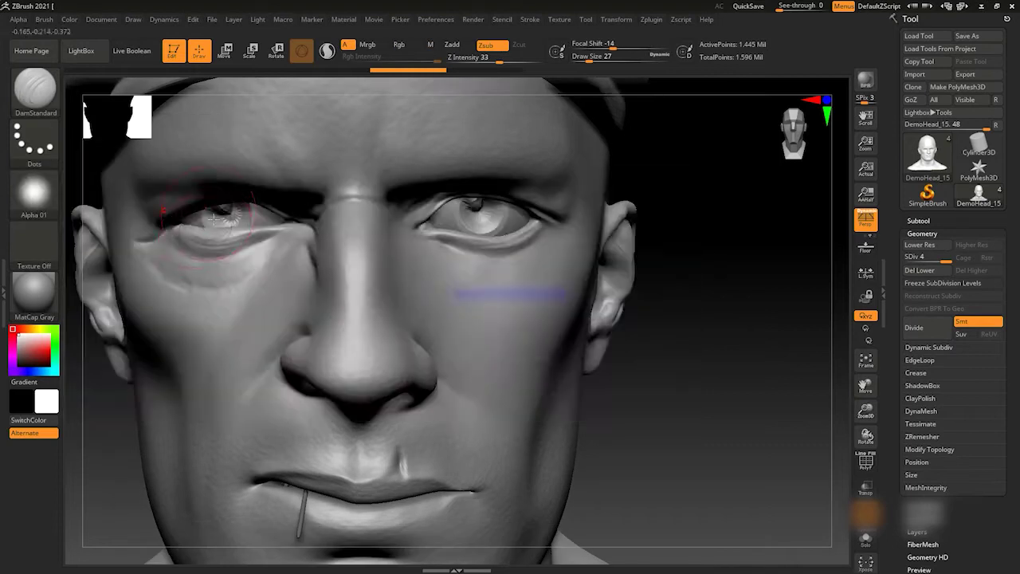
{"action": "left_click", "coordinate": [528, 325]}
{"action": "left_click_drag", "start_coordinate": [582, 260], "coordinate": [475, 265]}
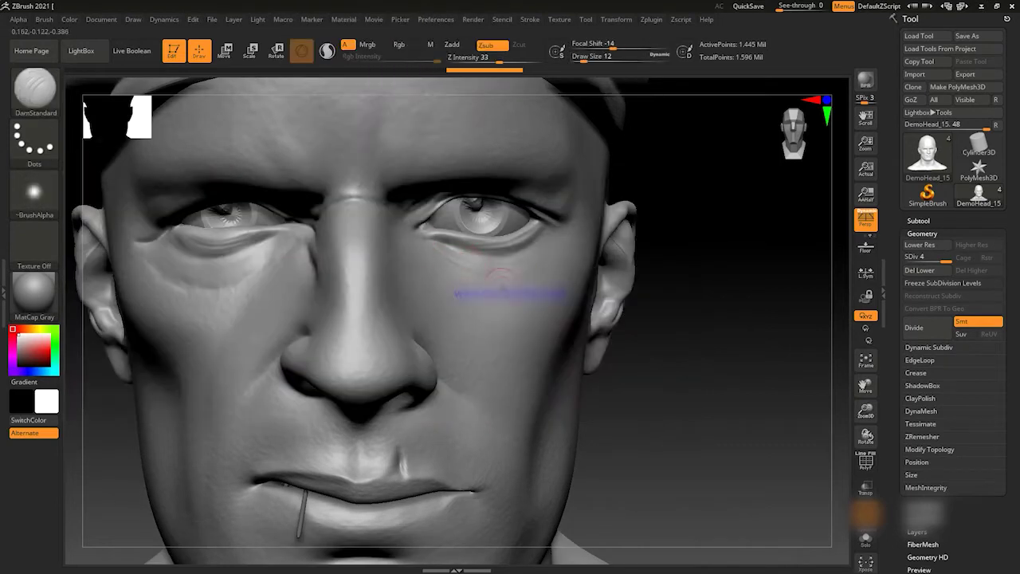
Carve fine wrinkle creases under the eyes, working from several angles.
{"action": "left_click_drag", "start_coordinate": [587, 294], "coordinate": [425, 232]}
{"action": "left_click_drag", "start_coordinate": [520, 266], "coordinate": [349, 185]}
{"action": "mouse_move", "coordinate": [606, 191]}
{"action": "left_mouse_down"}
{"action": "mouse_move", "coordinate": [683, 182]}
{"action": "mouse_move", "coordinate": [594, 227]}
{"action": "left_mouse_up"}
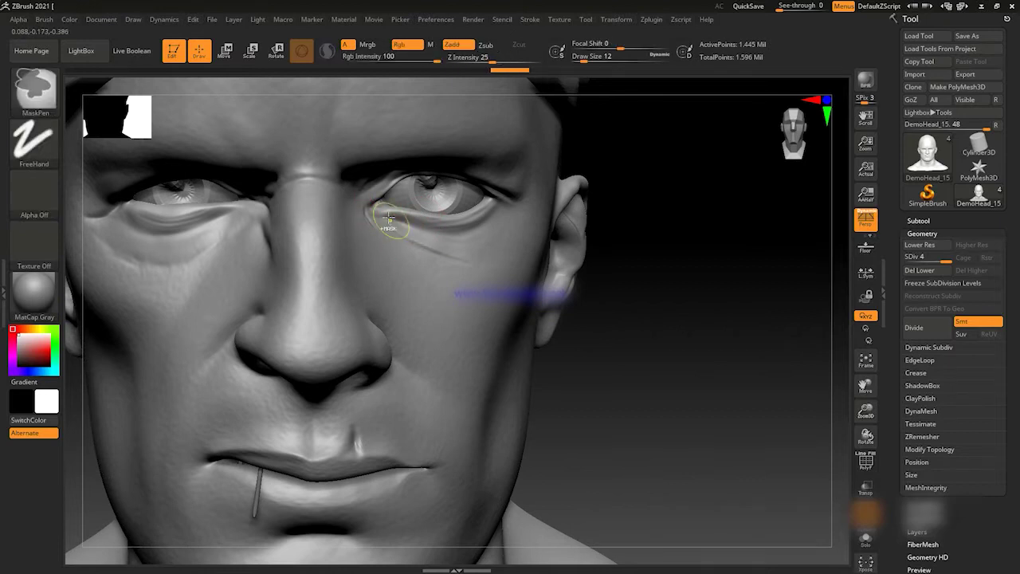
{"action": "left_click_drag", "start_coordinate": [751, 239], "coordinate": [434, 202]}
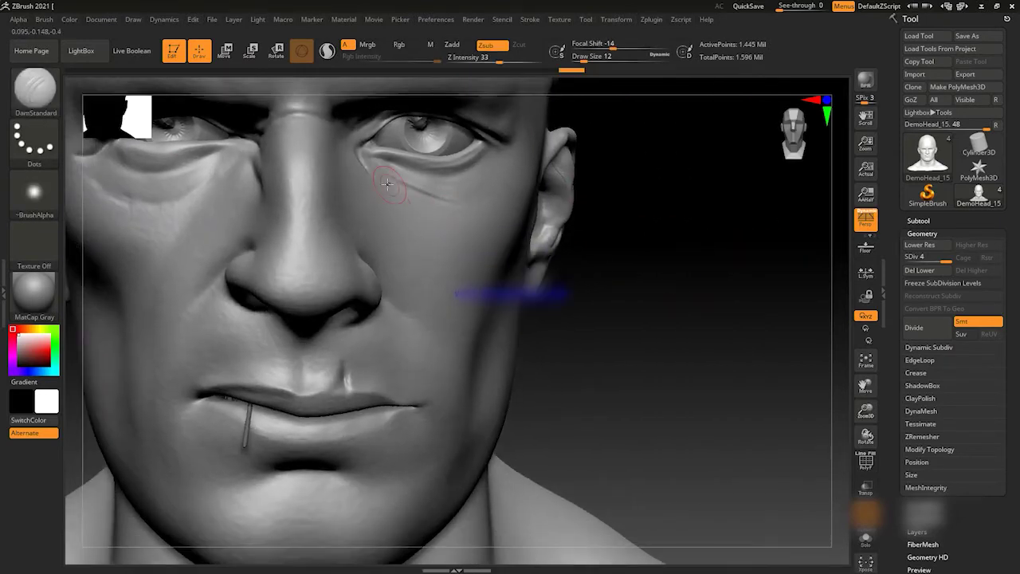
{"action": "left_click_drag", "start_coordinate": [634, 215], "coordinate": [825, 257]}
{"action": "right_click_drag", "start_coordinate": [438, 225], "coordinate": [386, 239]}
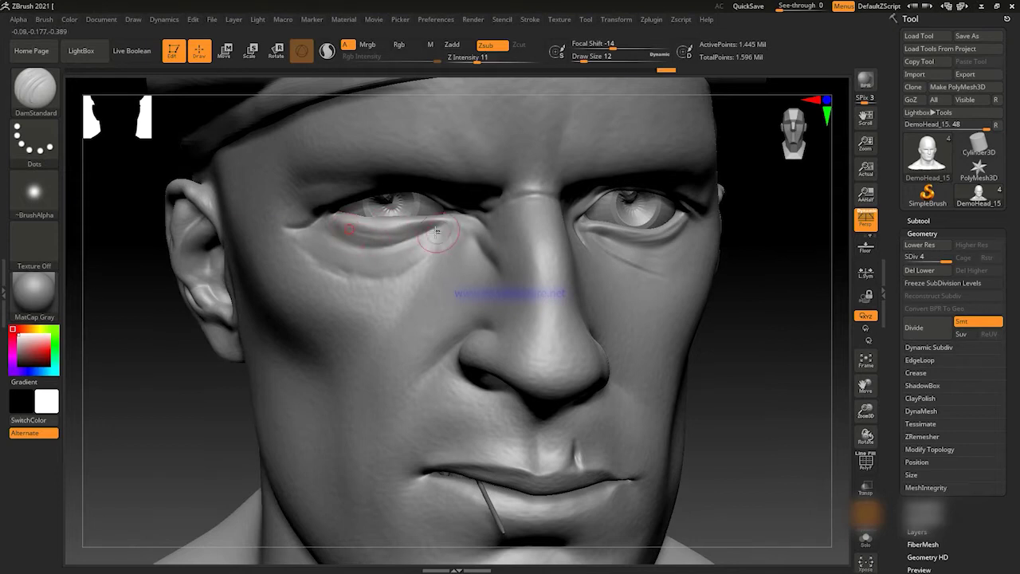
{"action": "right_click_drag", "start_coordinate": [436, 231], "coordinate": [454, 171]}
Switch to the Flatten brush and make the DemoHead_15 head subtool active again.
{"action": "key", "text": "b"}
{"action": "key", "text": "f"}
{"action": "key", "text": "l"}
{"action": "mouse_move", "coordinate": [148, 330]}
{"action": "left_mouse_down"}
{"action": "mouse_move", "coordinate": [744, 202]}
{"action": "mouse_move", "coordinate": [701, 230]}
{"action": "left_mouse_up"}
{"action": "left_click", "coordinate": [376, 221], "text": "alt"}
{"action": "mouse_move", "coordinate": [334, 195]}
{"action": "left_mouse_down"}
{"action": "mouse_move", "coordinate": [694, 220]}
{"action": "mouse_move", "coordinate": [770, 285]}
{"action": "left_mouse_up"}
{"action": "left_click", "coordinate": [573, 239], "text": "alt"}
{"action": "key", "text": "space"}
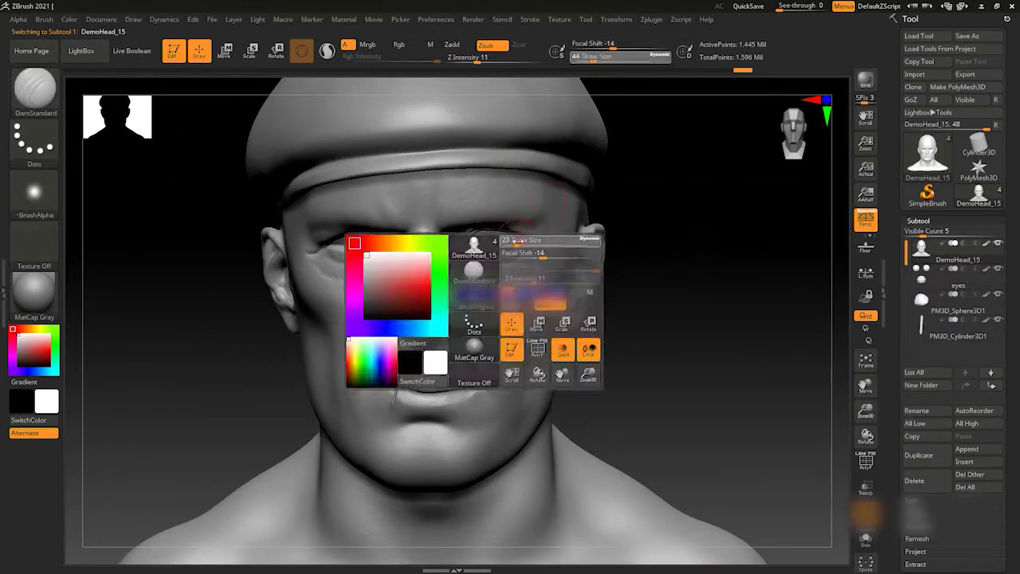
Lower the DamStandard Draw Size to 13 and turn the head back near frontal.
{"action": "left_click_drag", "start_coordinate": [693, 239], "coordinate": [763, 202]}
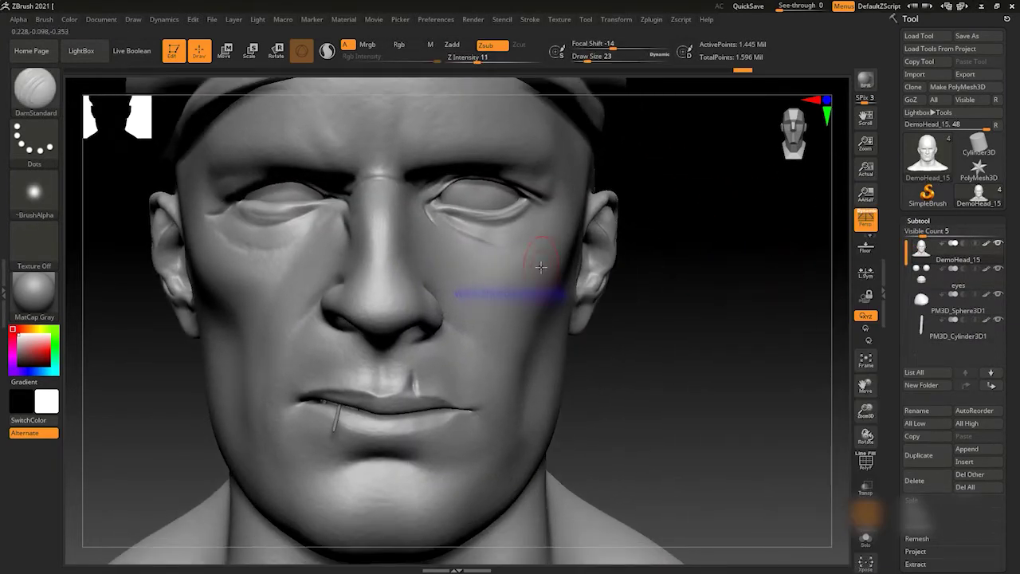
{"action": "key", "text": "bracketleft"}
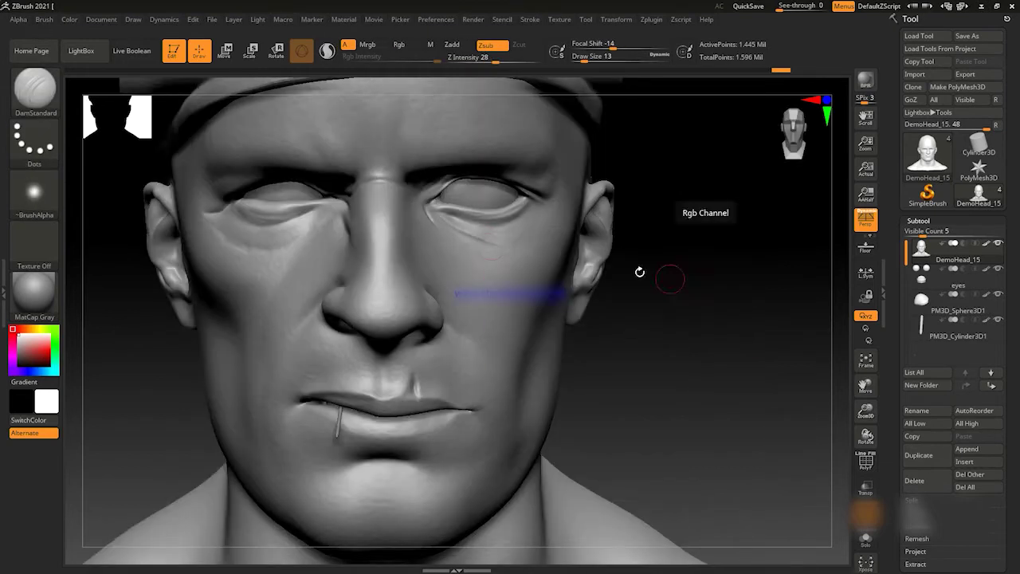
{"action": "left_click_drag", "start_coordinate": [644, 273], "coordinate": [478, 275]}
{"action": "key", "text": "space"}
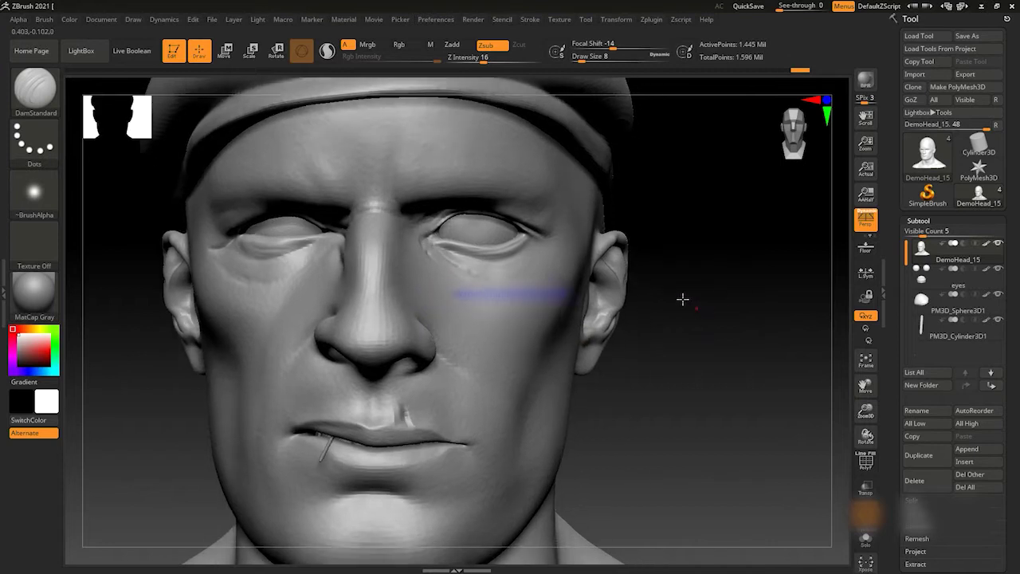
{"action": "left_click_drag", "start_coordinate": [682, 296], "coordinate": [442, 256]}
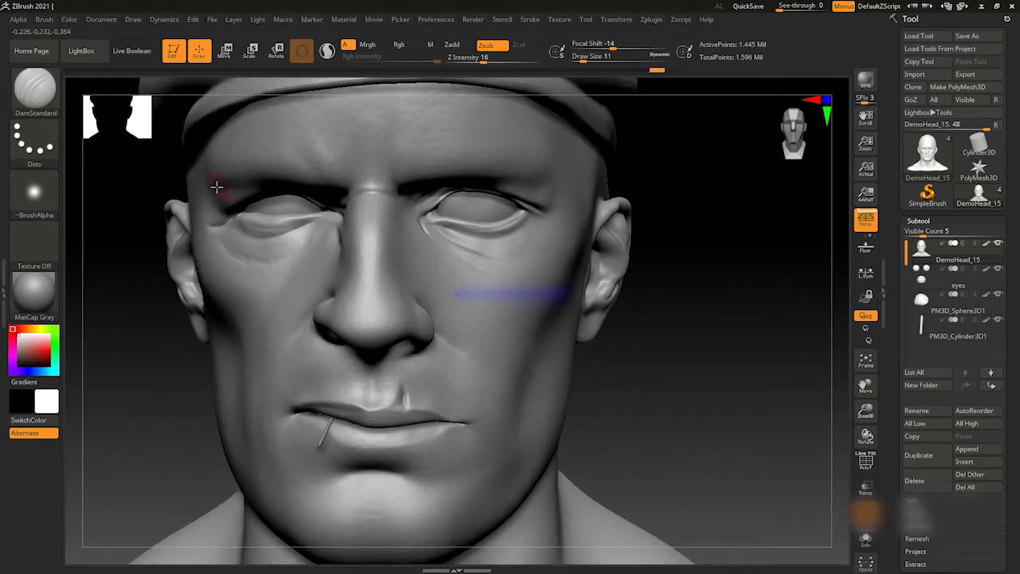
Try Alpha 62 on the brush, then switch to Alpha 63.
{"action": "left_click", "coordinate": [655, 173]}
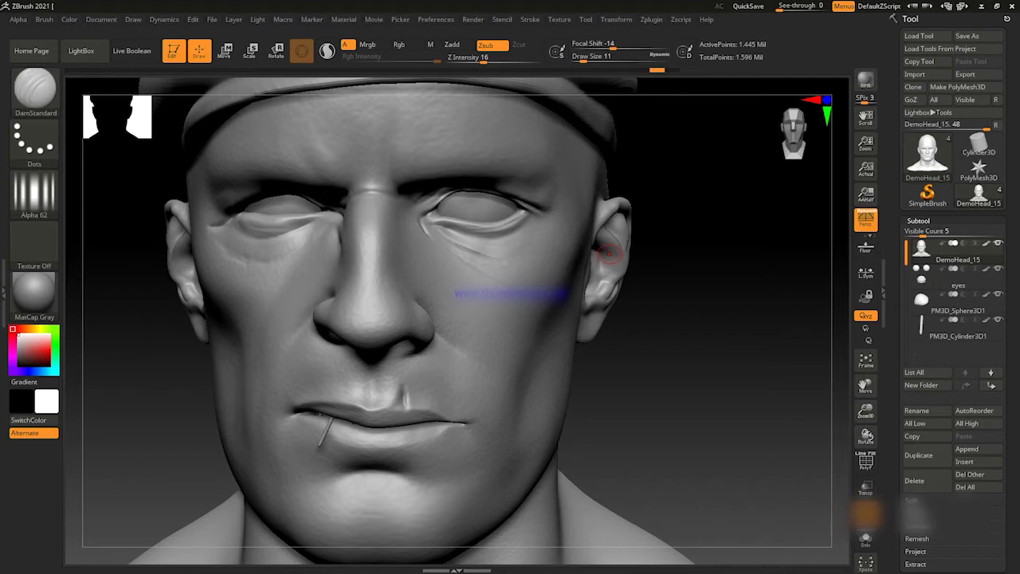
{"action": "key", "text": "alt+Tab"}
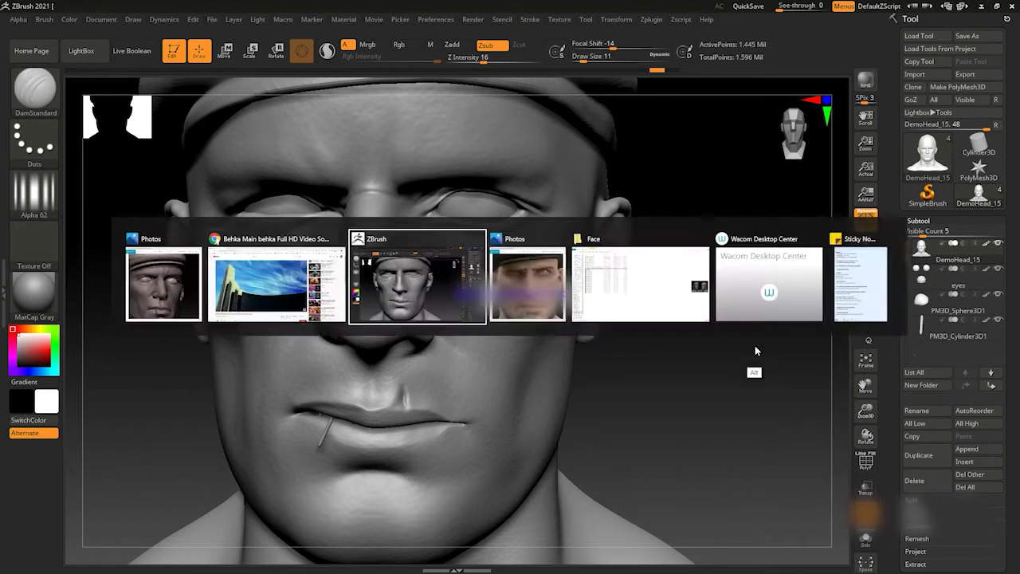
{"action": "key", "text": "space"}
{"action": "left_click", "coordinate": [446, 255]}
{"action": "left_click", "coordinate": [253, 376]}
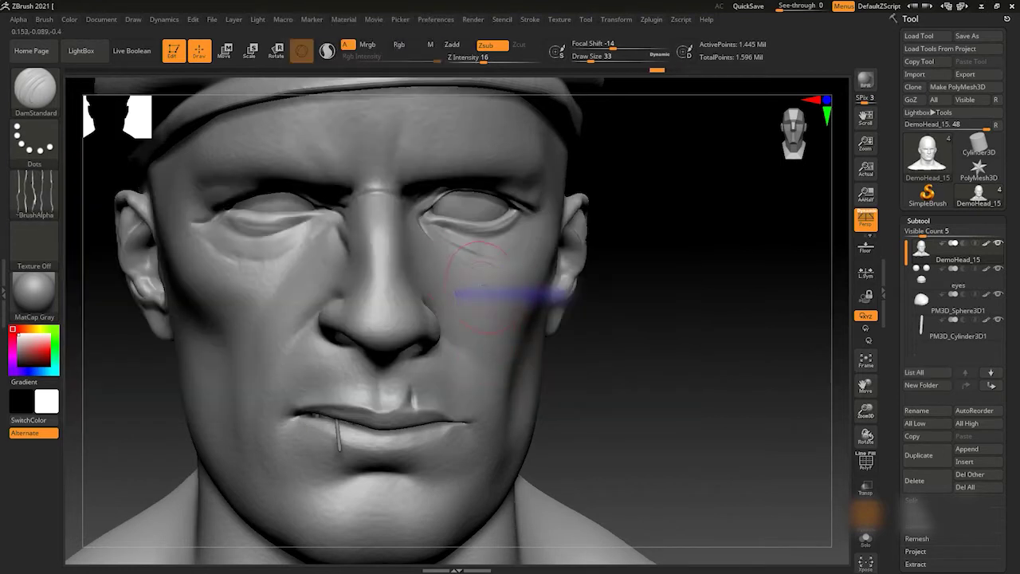
From a three-quarter view at size 13, carve a crease under the eye and cheek wrinkles.
{"action": "left_click_drag", "start_coordinate": [797, 319], "coordinate": [757, 334]}
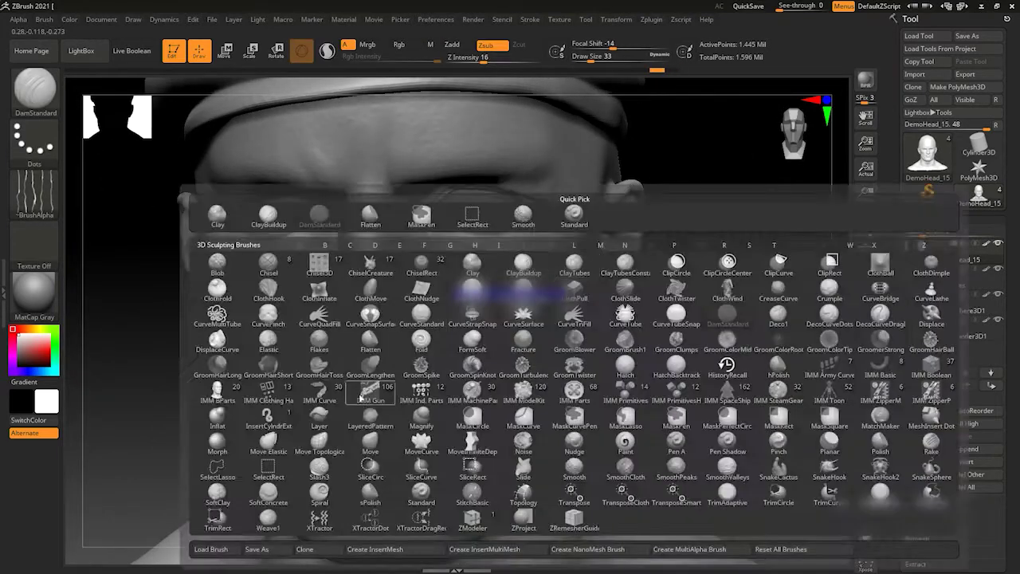
{"action": "scroll", "coordinate": [769, 257], "scroll_direction": "up", "scroll_amount": 3}
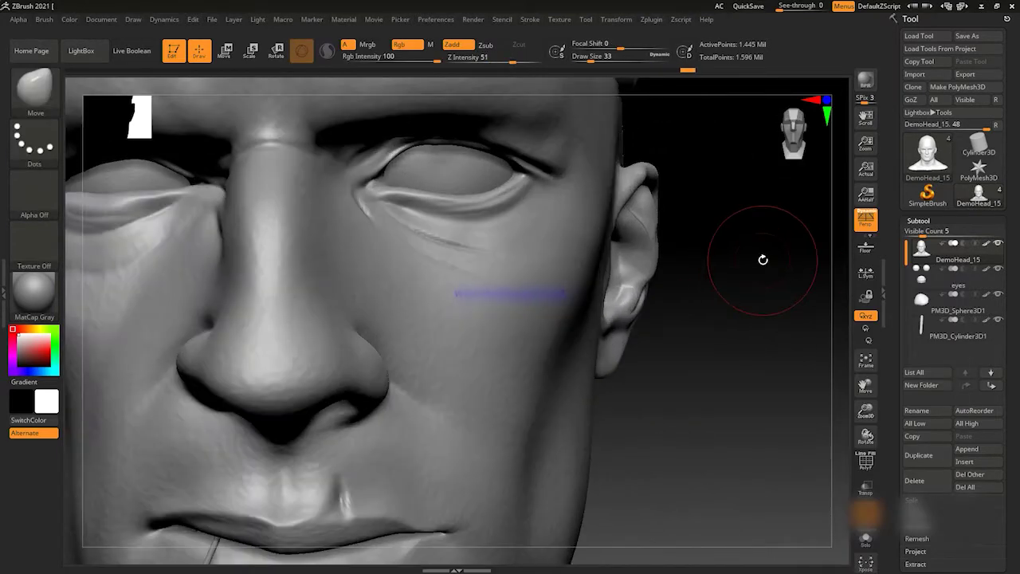
{"action": "key", "text": "bracketleft"}
{"action": "key", "text": "bracketleft"}
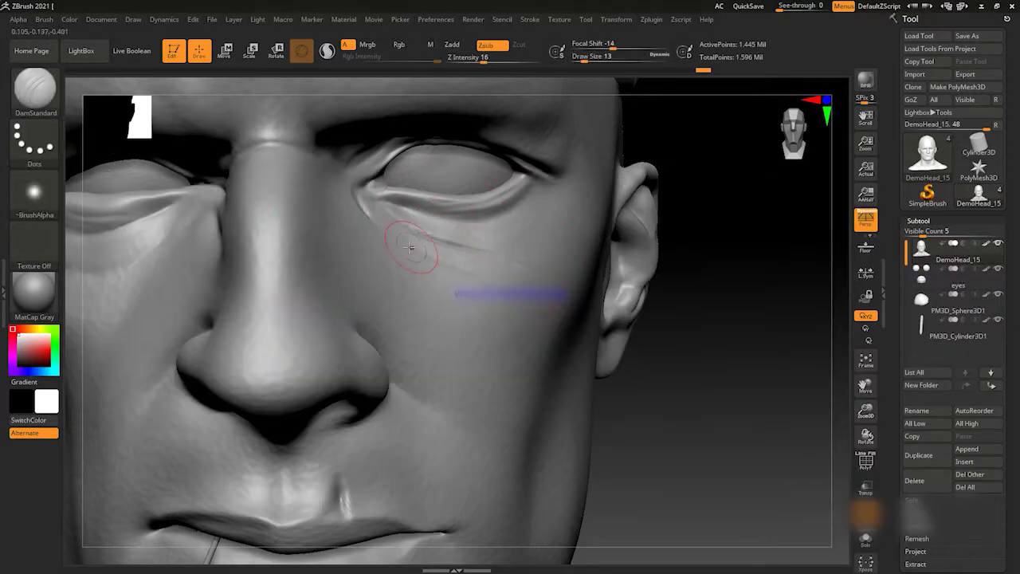
{"action": "left_click_drag", "start_coordinate": [712, 257], "coordinate": [763, 265]}
{"action": "scroll", "coordinate": [741, 267], "scroll_direction": "up", "scroll_amount": 1}
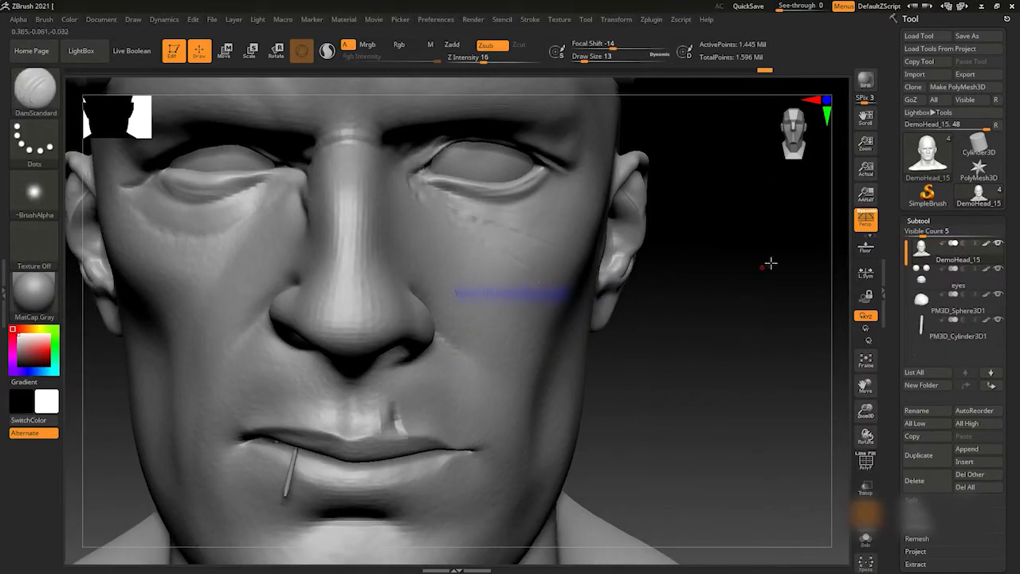
{"action": "scroll", "coordinate": [605, 251], "scroll_direction": "up", "scroll_amount": 1}
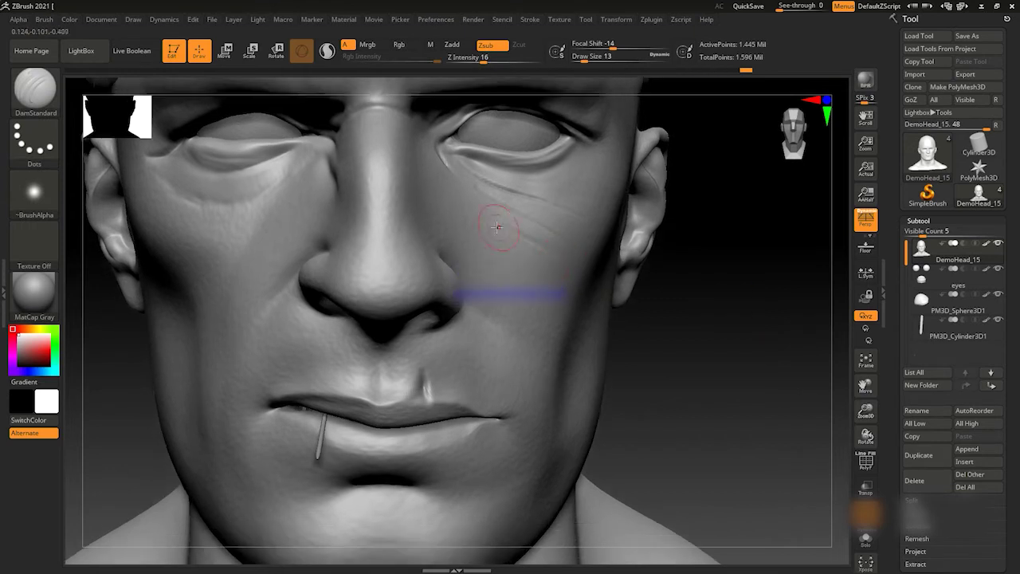
{"action": "left_click_drag", "start_coordinate": [729, 273], "coordinate": [555, 280]}
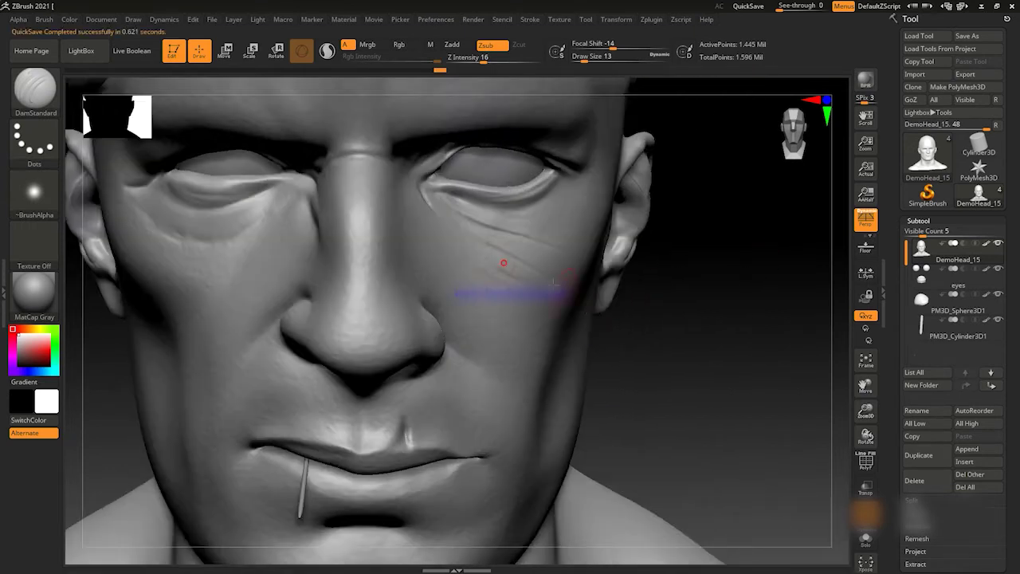
{"action": "scroll", "coordinate": [728, 258], "scroll_direction": "down", "scroll_amount": 2}
{"action": "mouse_move", "coordinate": [728, 257]}
{"action": "left_mouse_down"}
{"action": "mouse_move", "coordinate": [694, 266]}
{"action": "mouse_move", "coordinate": [714, 246]}
{"action": "left_mouse_up"}
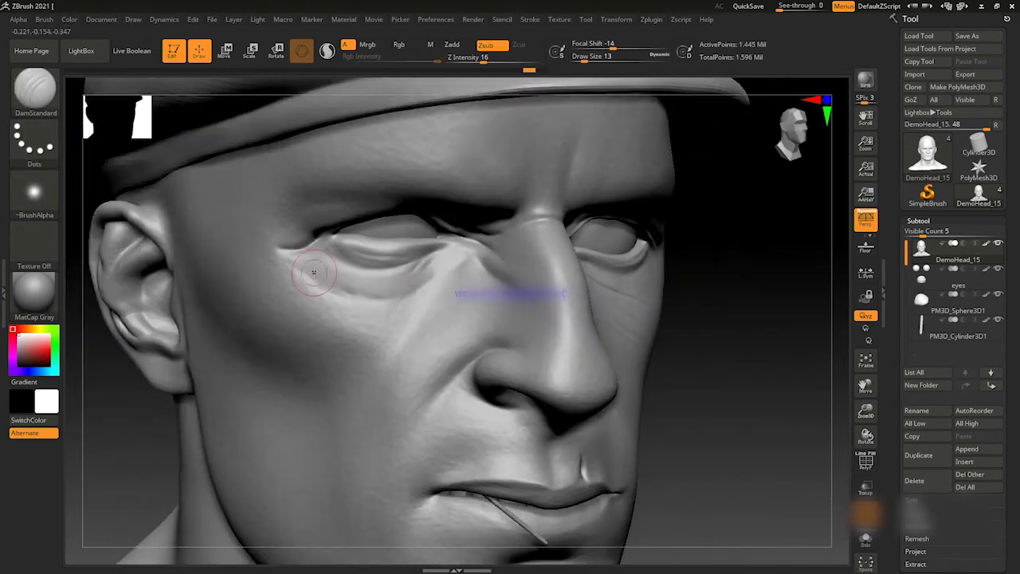
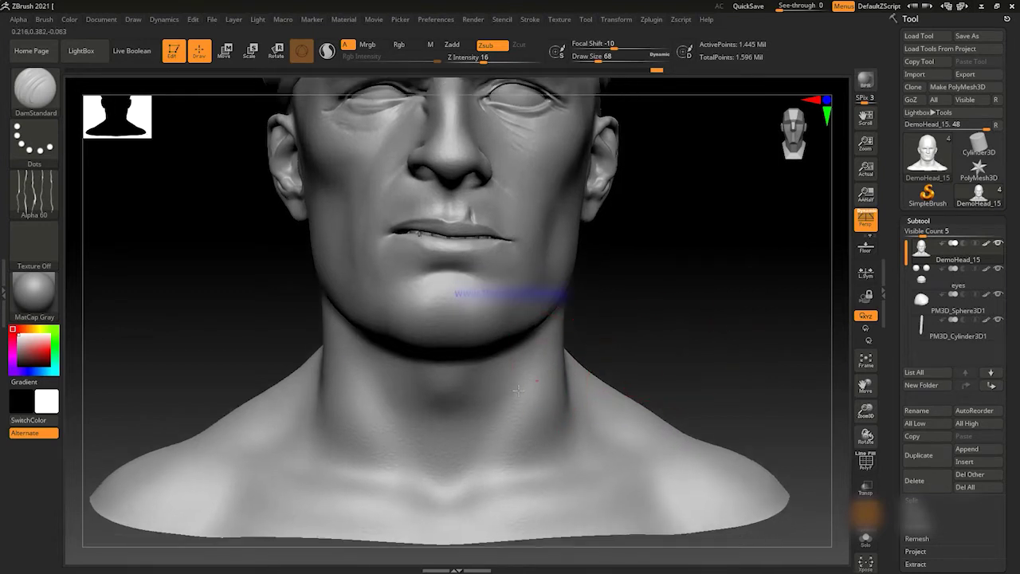
Sculpt the neck muscles and throat from three-quarter, low and side views, raising a bump at the neck base.
{"action": "left_click_drag", "start_coordinate": [648, 348], "coordinate": [553, 382]}
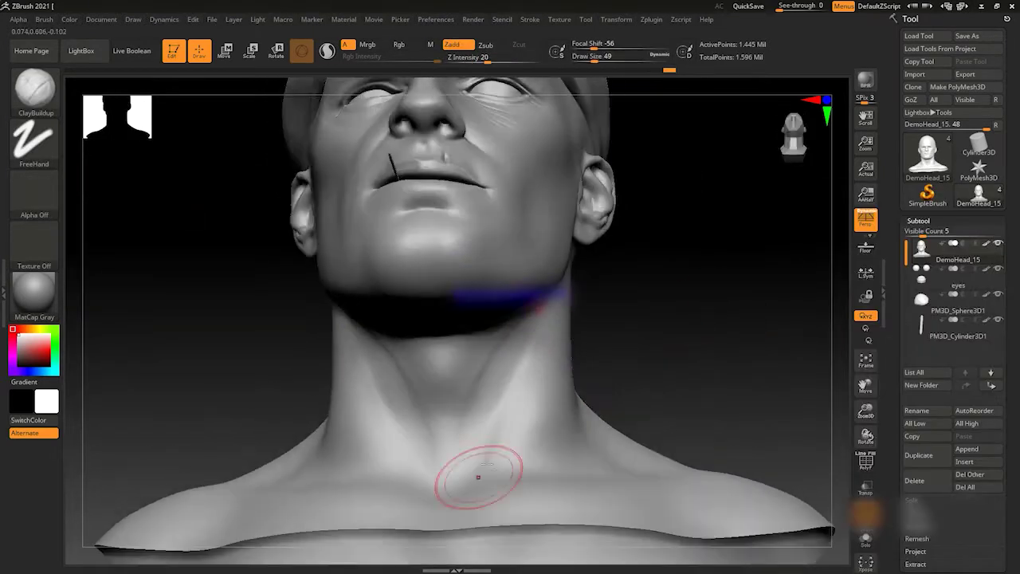
{"action": "left_click_drag", "start_coordinate": [735, 318], "coordinate": [473, 430]}
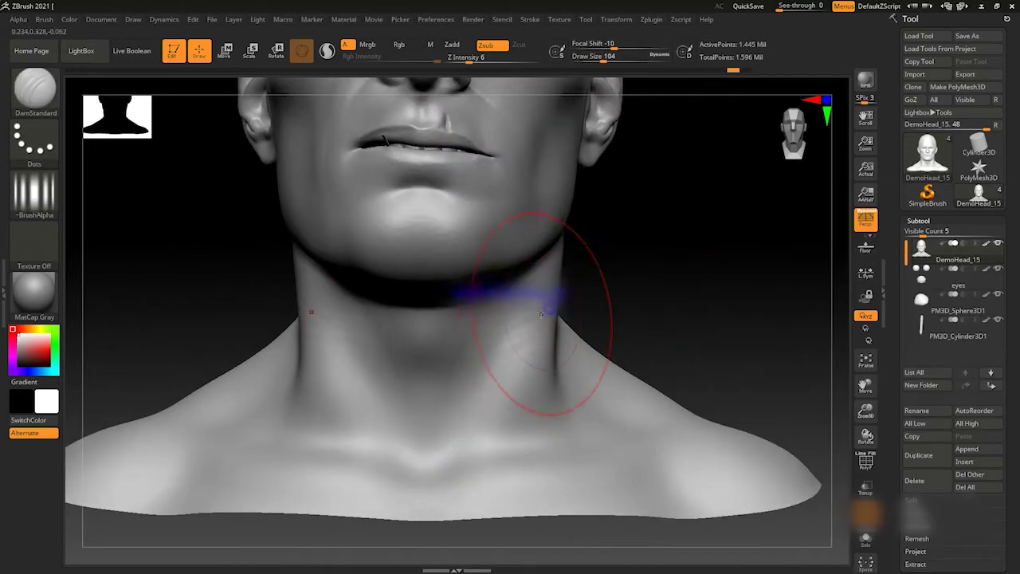
{"action": "mouse_move", "coordinate": [554, 333]}
{"action": "left_mouse_down"}
{"action": "mouse_move", "coordinate": [728, 289]}
{"action": "mouse_move", "coordinate": [774, 244]}
{"action": "mouse_move", "coordinate": [612, 289]}
{"action": "left_mouse_up"}
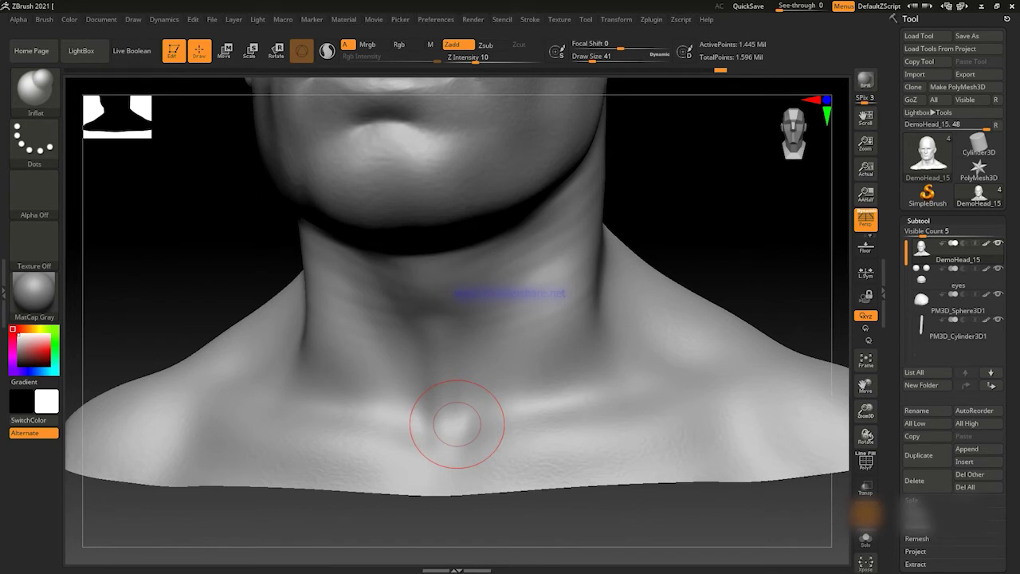
{"action": "mouse_move", "coordinate": [443, 353]}
{"action": "left_mouse_down"}
{"action": "mouse_move", "coordinate": [829, 207]}
{"action": "mouse_move", "coordinate": [779, 209]}
{"action": "mouse_move", "coordinate": [756, 246]}
{"action": "left_mouse_up"}
Zoom into the lip corner with the Move brush at Draw Size 12.
{"action": "key", "text": "b"}
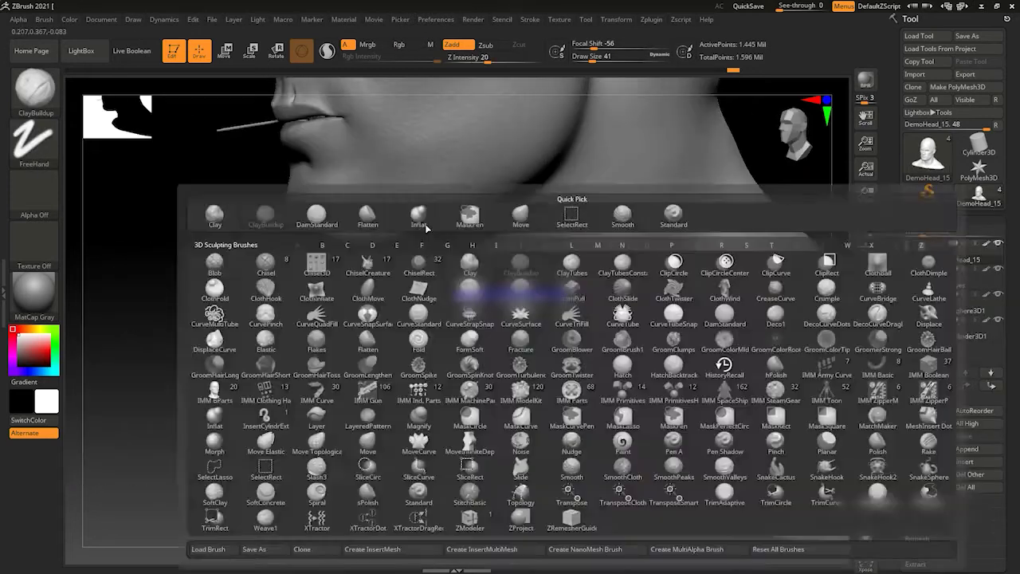
{"action": "key", "text": "m"}
{"action": "key", "text": "v"}
{"action": "mouse_move", "coordinate": [486, 303]}
{"action": "left_mouse_down"}
{"action": "mouse_move", "coordinate": [489, 388]}
{"action": "mouse_move", "coordinate": [737, 310]}
{"action": "left_mouse_up"}
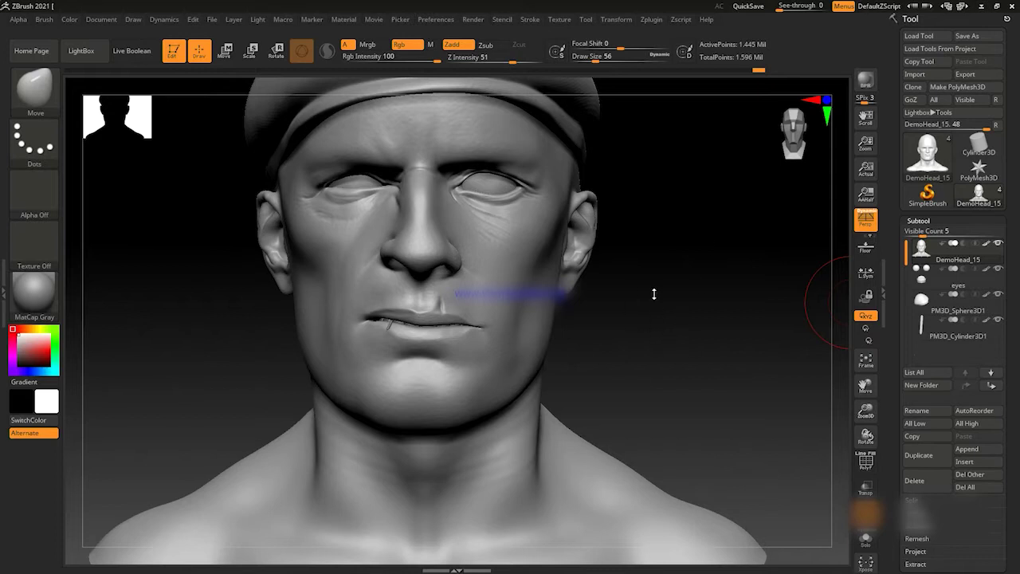
{"action": "mouse_move", "coordinate": [653, 294]}
{"action": "left_mouse_down", "text": "alt"}
{"action": "mouse_move", "coordinate": [701, 317]}
{"action": "mouse_move", "coordinate": [791, 289]}
{"action": "mouse_move", "coordinate": [571, 311]}
{"action": "left_mouse_up", "text": "alt"}
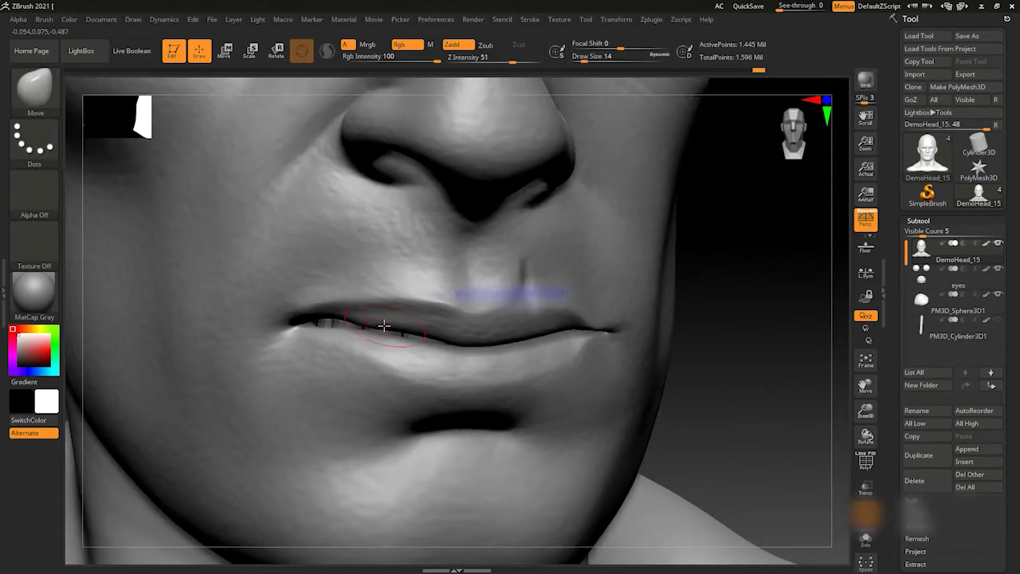
{"action": "left_click_drag", "start_coordinate": [334, 319], "coordinate": [382, 287], "text": "alt"}
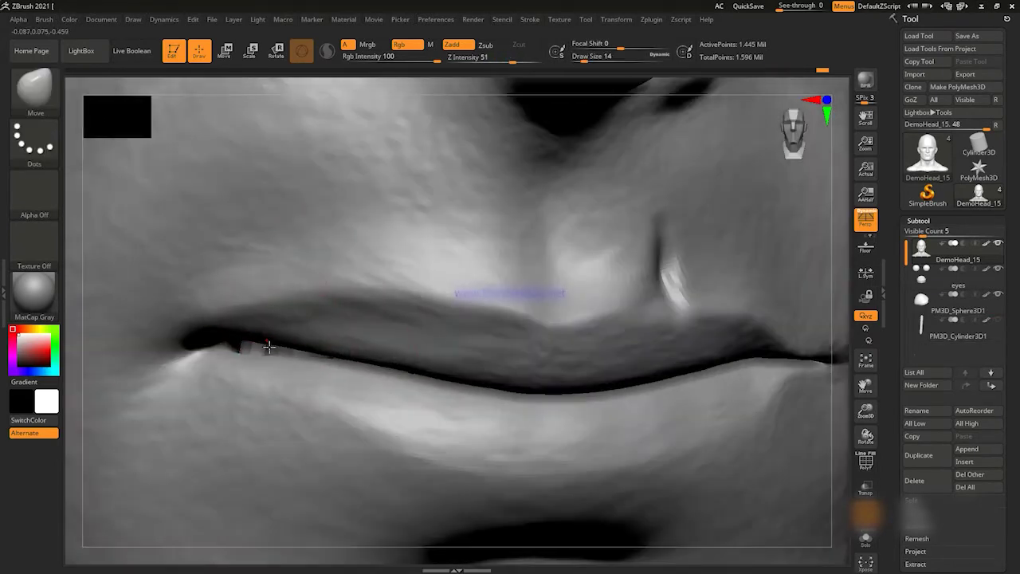
{"action": "key", "text": "space"}
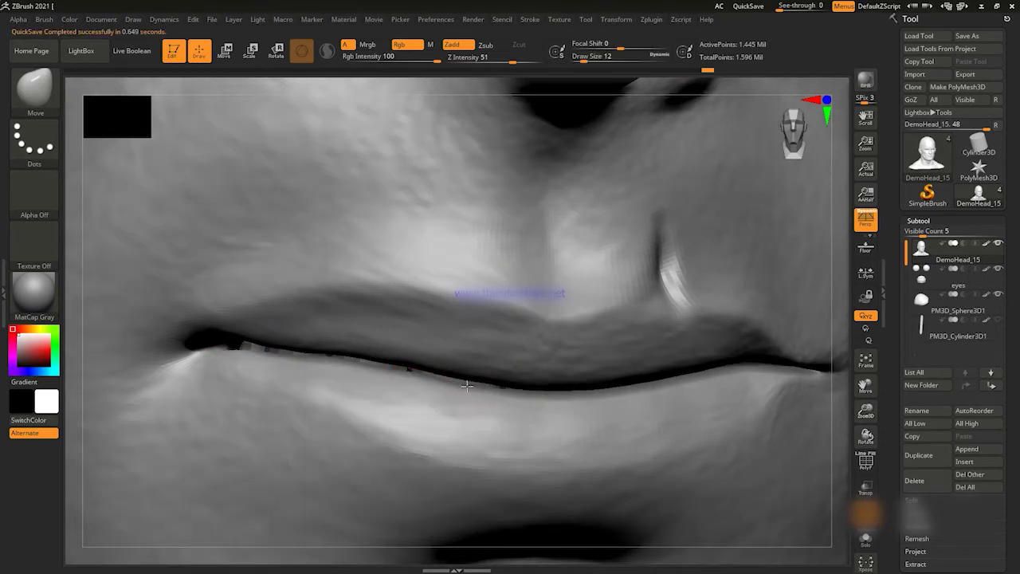
{"action": "left_click_drag", "start_coordinate": [273, 358], "coordinate": [346, 353]}
Push the mouth corners with the Move brush, resizing between 18 and 12.
{"action": "mouse_move", "coordinate": [423, 368]}
{"action": "left_mouse_down", "text": "alt"}
{"action": "mouse_move", "coordinate": [660, 273]}
{"action": "mouse_move", "coordinate": [467, 364]}
{"action": "left_mouse_up", "text": "alt"}
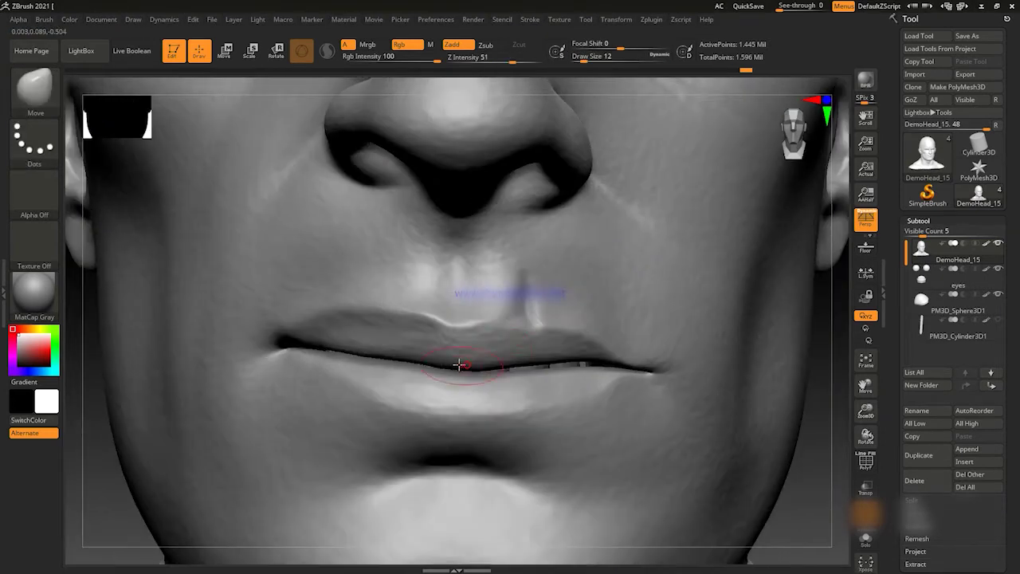
{"action": "mouse_move", "coordinate": [585, 361]}
{"action": "left_mouse_down", "text": "alt"}
{"action": "mouse_move", "coordinate": [774, 314]}
{"action": "mouse_move", "coordinate": [446, 342]}
{"action": "mouse_move", "coordinate": [486, 343]}
{"action": "left_mouse_up", "text": "alt"}
{"action": "key", "text": "space"}
{"action": "mouse_move", "coordinate": [595, 342]}
{"action": "left_mouse_down", "text": "alt"}
{"action": "mouse_move", "coordinate": [703, 294]}
{"action": "mouse_move", "coordinate": [490, 382]}
{"action": "mouse_move", "coordinate": [728, 307]}
{"action": "mouse_move", "coordinate": [360, 328]}
{"action": "left_mouse_up", "text": "alt"}
{"action": "key", "text": "space"}
{"action": "mouse_move", "coordinate": [361, 327]}
{"action": "left_mouse_down", "text": "alt"}
{"action": "mouse_move", "coordinate": [801, 296]}
{"action": "mouse_move", "coordinate": [755, 343]}
{"action": "mouse_move", "coordinate": [810, 308]}
{"action": "mouse_move", "coordinate": [758, 289]}
{"action": "left_mouse_up", "text": "alt"}
Save the head tool as DemoHead_16.
{"action": "key", "text": "ctrl+s"}
{"action": "key", "text": "Return"}
{"action": "key", "text": "alt+Tab"}
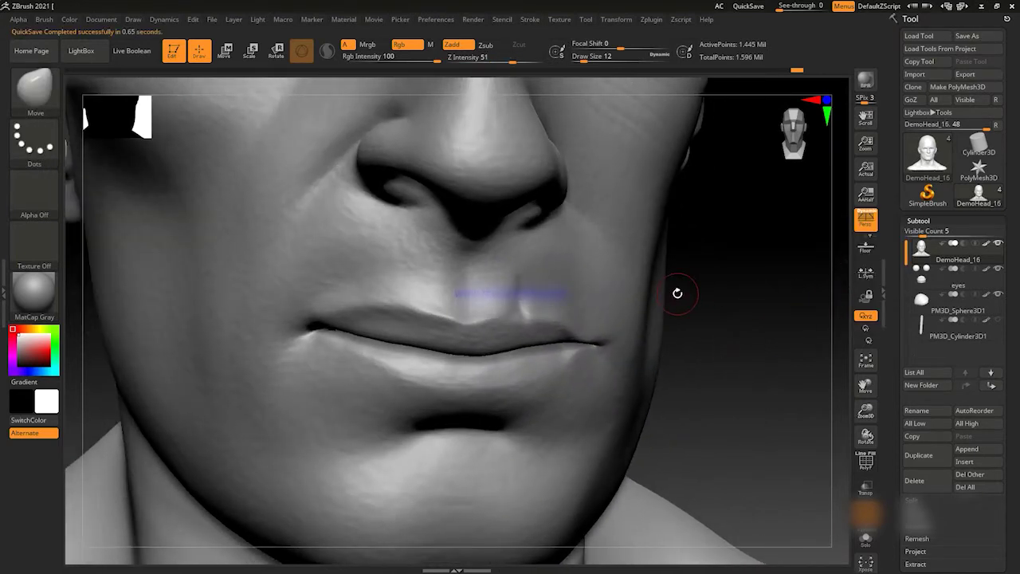
Zoom back on the mouth and set the ClayBuildup brush size to 12.
{"action": "left_click_drag", "start_coordinate": [678, 292], "coordinate": [781, 298], "text": "alt"}
{"action": "key", "text": "space"}
{"action": "left_click_drag", "start_coordinate": [518, 338], "coordinate": [390, 362]}
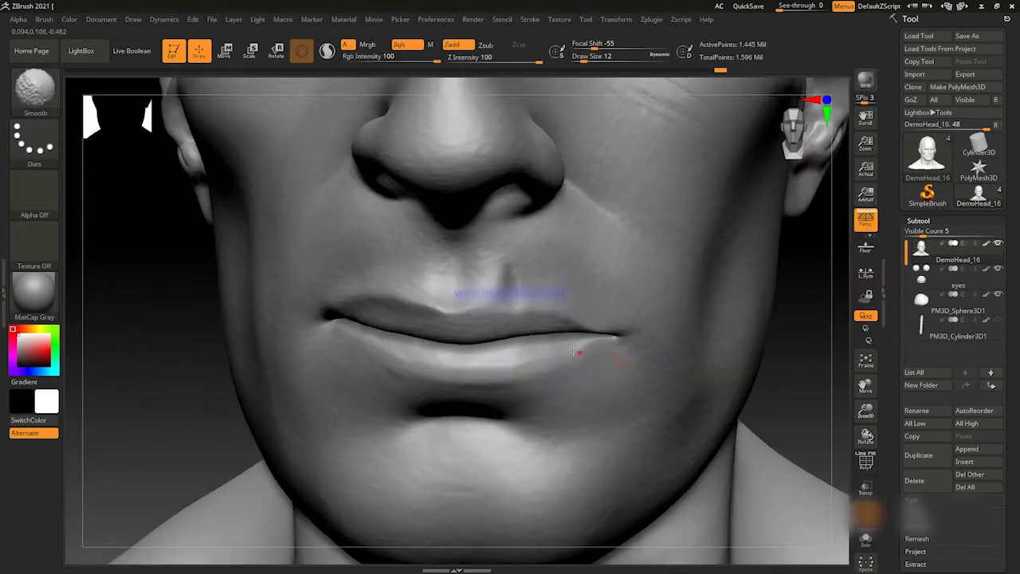
{"action": "left_click_drag", "start_coordinate": [671, 423], "coordinate": [803, 310], "text": "alt"}
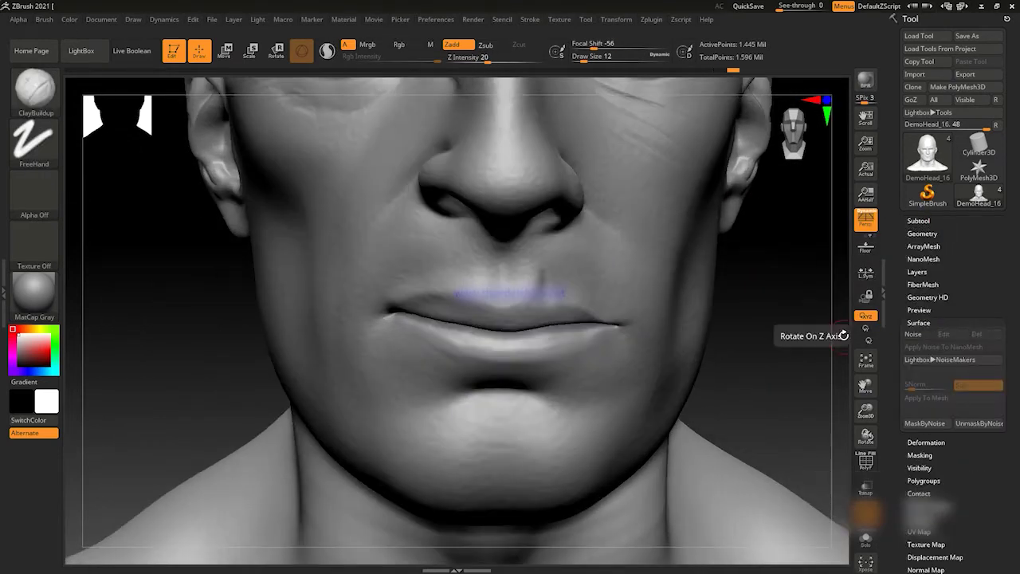
Cancel the Surface NoiseMaker without applying noise and return to ClayBuildup.
{"action": "left_click", "coordinate": [913, 334]}
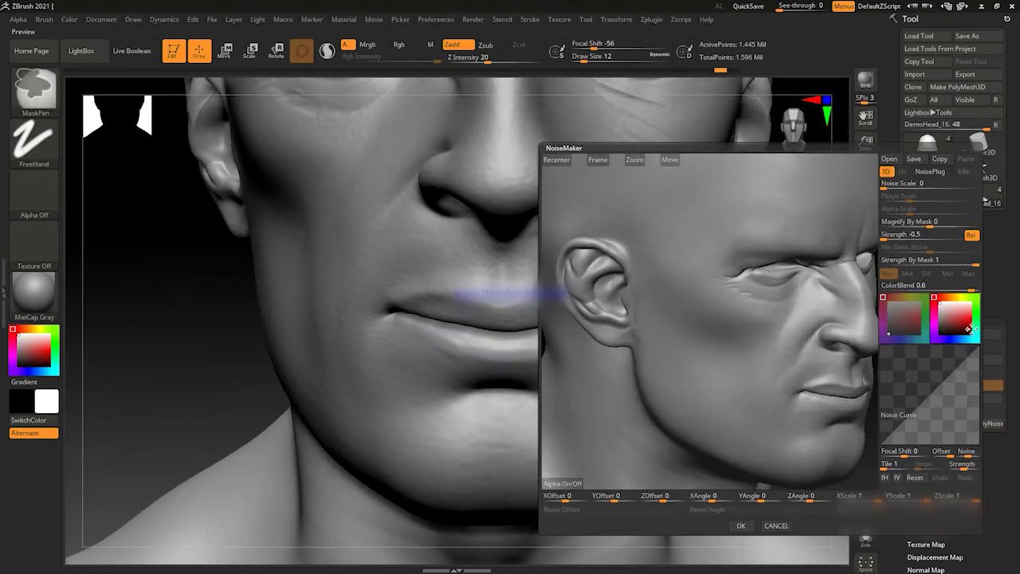
{"action": "left_click", "coordinate": [776, 525]}
{"action": "key", "text": "b"}
{"action": "key", "text": "o"}
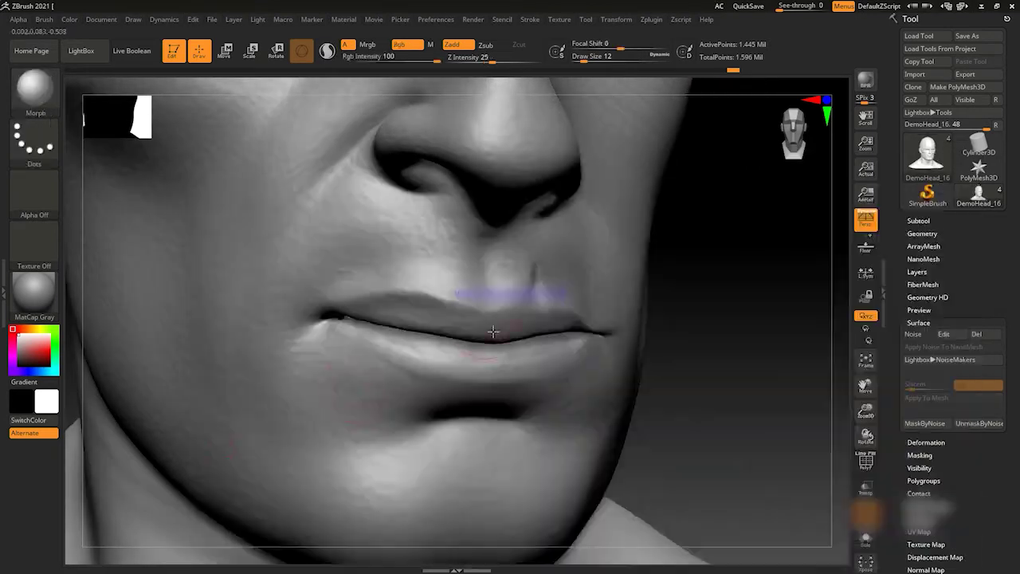
{"action": "key", "text": "b"}
{"action": "key", "text": "c"}
{"action": "key", "text": "b"}
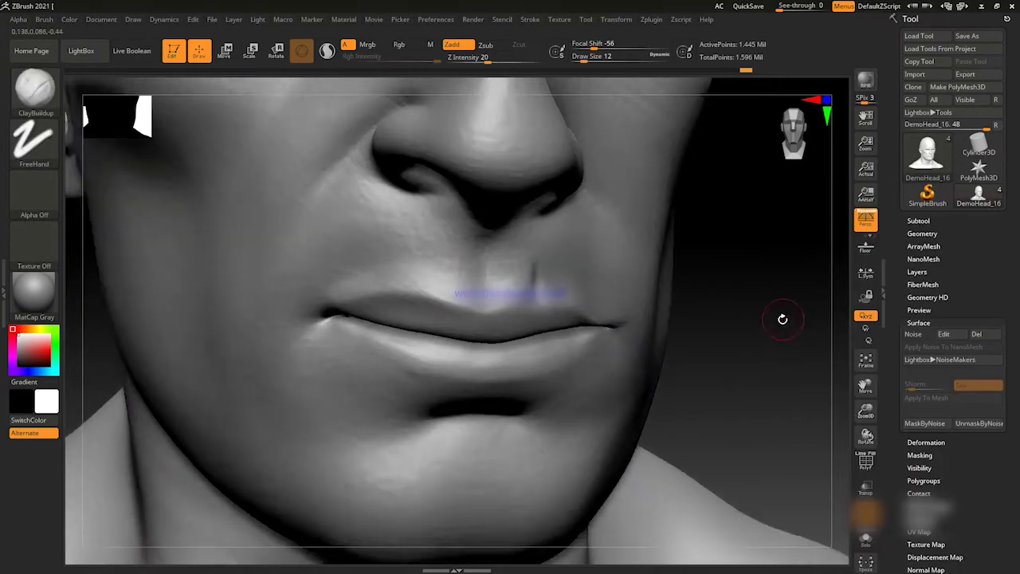
Nudge the lips into a new shape with the Move brush.
{"action": "key", "text": "space"}
{"action": "key", "text": "b"}
{"action": "key", "text": "m"}
{"action": "key", "text": "v"}
{"action": "mouse_move", "coordinate": [496, 383]}
{"action": "right_mouse_down"}
{"action": "mouse_move", "coordinate": [763, 303]}
{"action": "mouse_move", "coordinate": [528, 344]}
{"action": "right_mouse_up"}
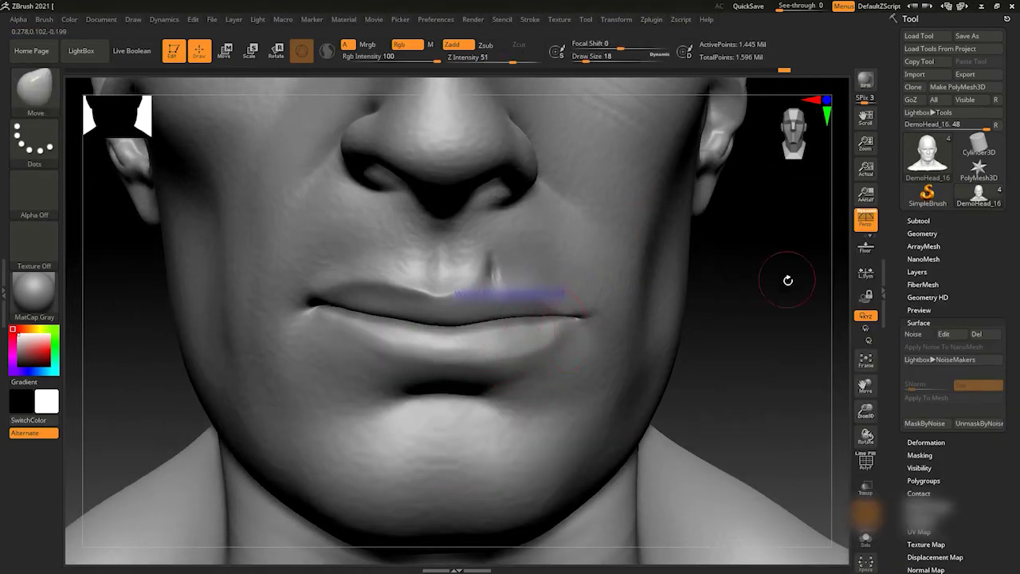
{"action": "right_click_drag", "start_coordinate": [787, 280], "coordinate": [738, 317]}
{"action": "mouse_move", "coordinate": [358, 380]}
{"action": "right_mouse_down", "text": "ctrl"}
{"action": "mouse_move", "coordinate": [777, 306]}
{"action": "mouse_move", "coordinate": [374, 338]}
{"action": "mouse_move", "coordinate": [751, 291]}
{"action": "mouse_move", "coordinate": [556, 308]}
{"action": "mouse_move", "coordinate": [764, 294]}
{"action": "right_mouse_up", "text": "ctrl"}
{"action": "key", "text": "space"}
Carve sharper mouth creases with DamStandard in Zsub at intensity 16.
{"action": "key", "text": "b"}
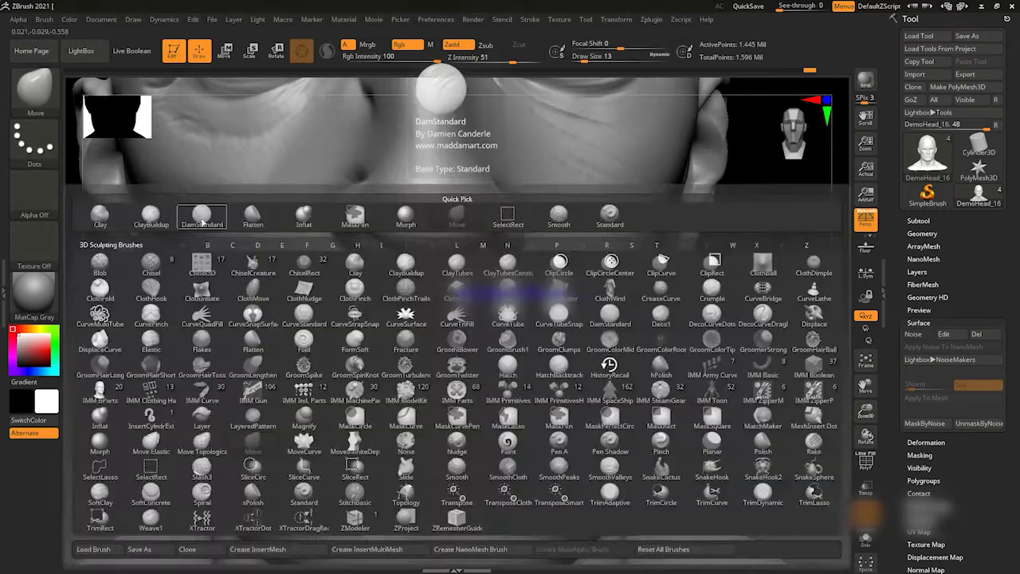
{"action": "key", "text": "d"}
{"action": "key", "text": "s"}
{"action": "right_click", "coordinate": [435, 218]}
{"action": "left_click_drag", "start_coordinate": [435, 217], "coordinate": [458, 218]}
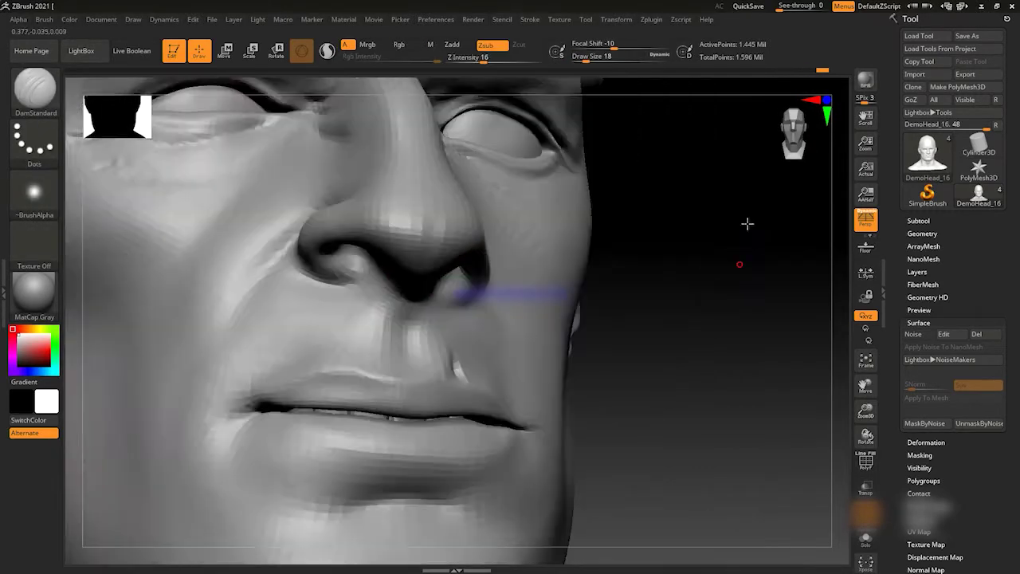
{"action": "mouse_move", "coordinate": [746, 223]}
{"action": "right_mouse_down"}
{"action": "mouse_move", "coordinate": [738, 273]}
{"action": "mouse_move", "coordinate": [767, 233]}
{"action": "mouse_move", "coordinate": [439, 325]}
{"action": "right_mouse_up"}
{"action": "mouse_move", "coordinate": [588, 268]}
{"action": "right_mouse_down"}
{"action": "mouse_move", "coordinate": [722, 312]}
{"action": "mouse_move", "coordinate": [677, 227]}
{"action": "right_mouse_up"}
{"action": "right_click_drag", "start_coordinate": [772, 284], "coordinate": [669, 263]}
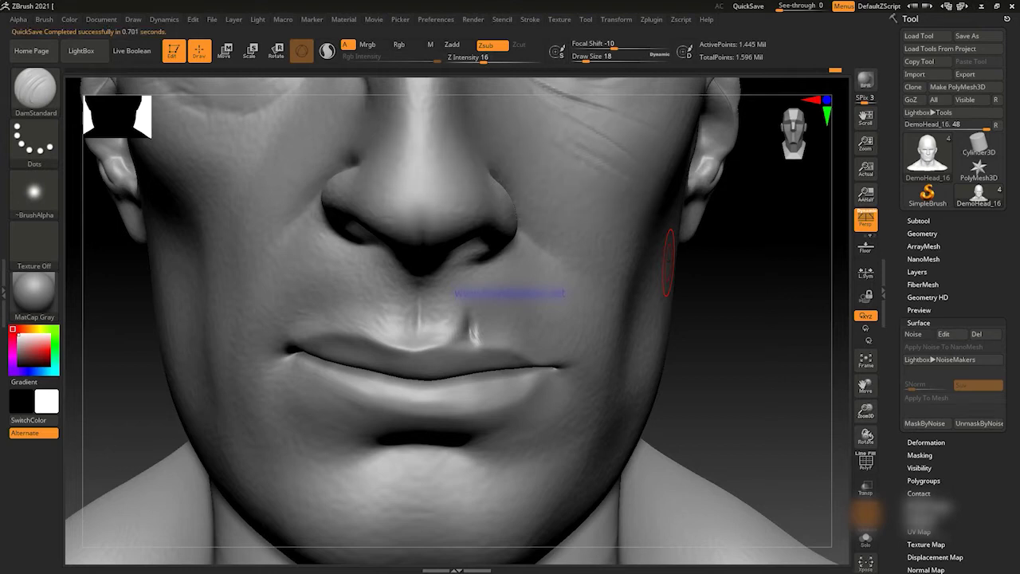
{"action": "mouse_move", "coordinate": [731, 260]}
{"action": "left_mouse_down"}
{"action": "mouse_move", "coordinate": [752, 309]}
{"action": "mouse_move", "coordinate": [387, 273]}
{"action": "left_mouse_up"}
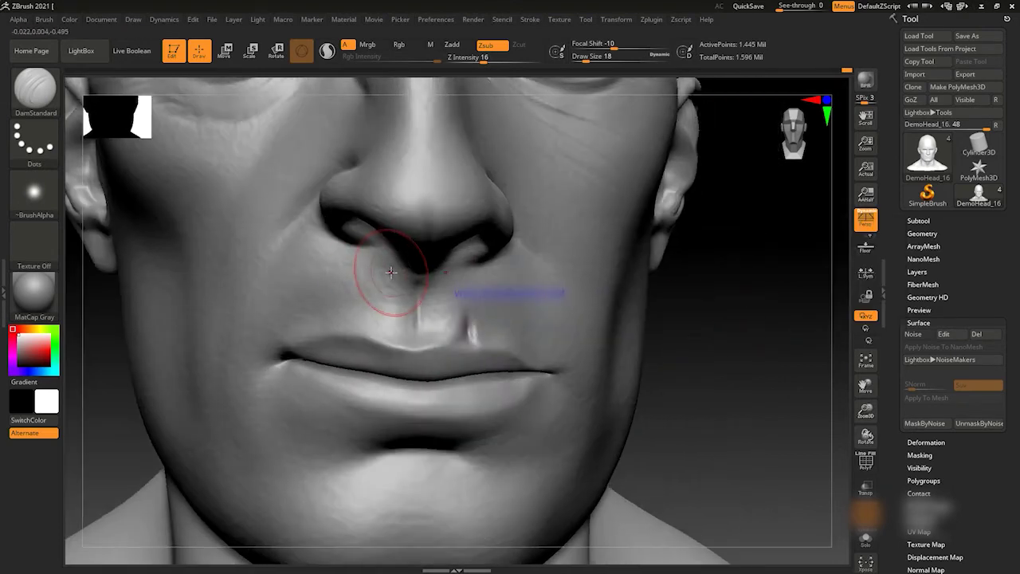
Build up the area under the nose with a smaller ClayBuildup brush.
{"action": "key", "text": "b"}
{"action": "key", "text": "c"}
{"action": "key", "text": "b"}
{"action": "key", "text": "space"}
{"action": "right_click_drag", "start_coordinate": [494, 261], "coordinate": [569, 305]}
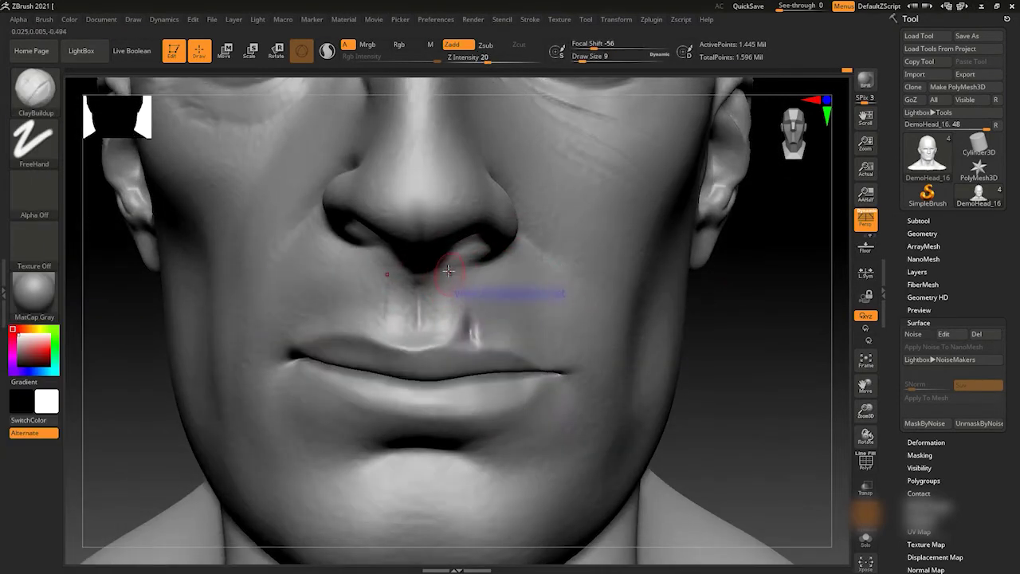
{"action": "mouse_move", "coordinate": [423, 292]}
{"action": "right_mouse_down"}
{"action": "mouse_move", "coordinate": [751, 284]}
{"action": "mouse_move", "coordinate": [473, 316]}
{"action": "right_mouse_up"}
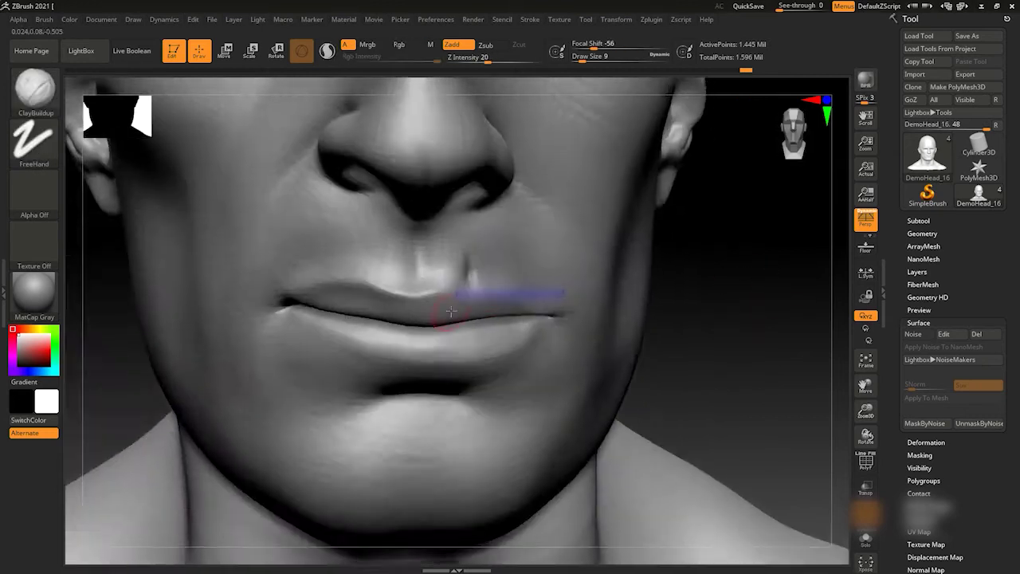
Push the lips into a fuller pout with the Move brush.
{"action": "key", "text": "b"}
{"action": "key", "text": "m"}
{"action": "key", "text": "v"}
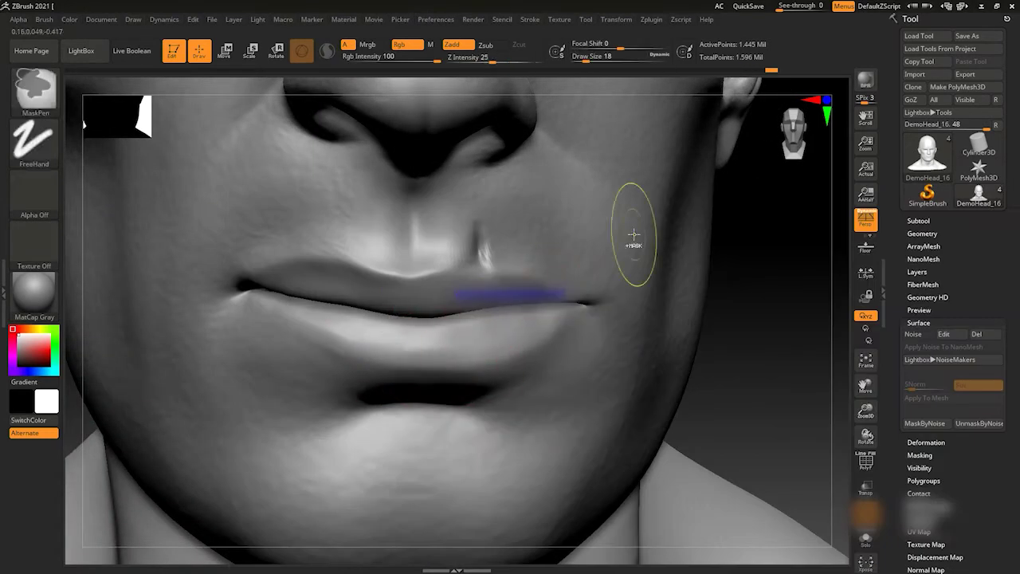
{"action": "right_click_drag", "start_coordinate": [584, 283], "coordinate": [710, 278], "text": "ctrl"}
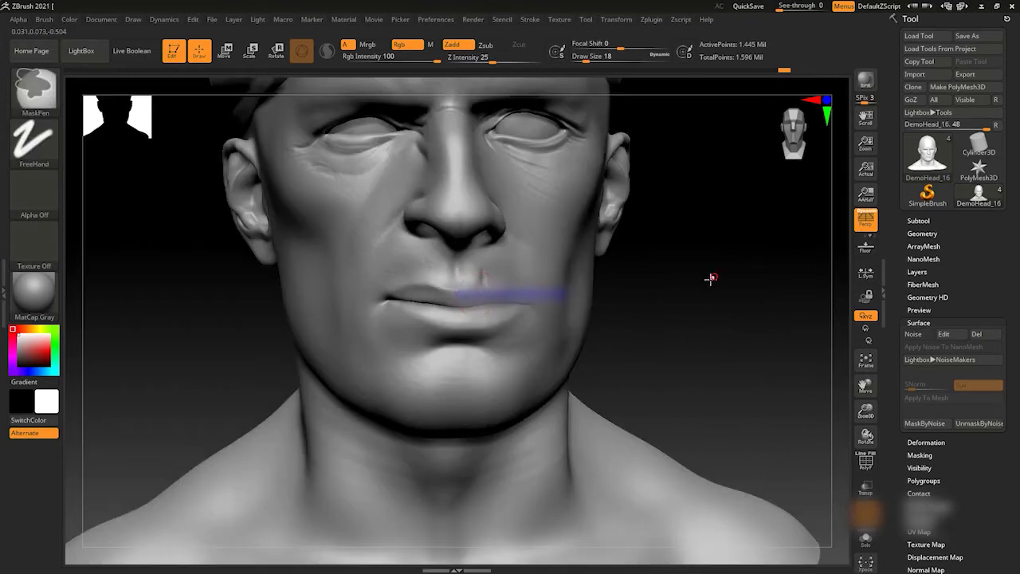
{"action": "mouse_move", "coordinate": [710, 278]}
{"action": "right_mouse_down", "text": "ctrl"}
{"action": "mouse_move", "coordinate": [758, 294]}
{"action": "mouse_move", "coordinate": [390, 341]}
{"action": "mouse_move", "coordinate": [546, 342]}
{"action": "mouse_move", "coordinate": [562, 321]}
{"action": "mouse_move", "coordinate": [729, 301]}
{"action": "right_mouse_up", "text": "ctrl"}
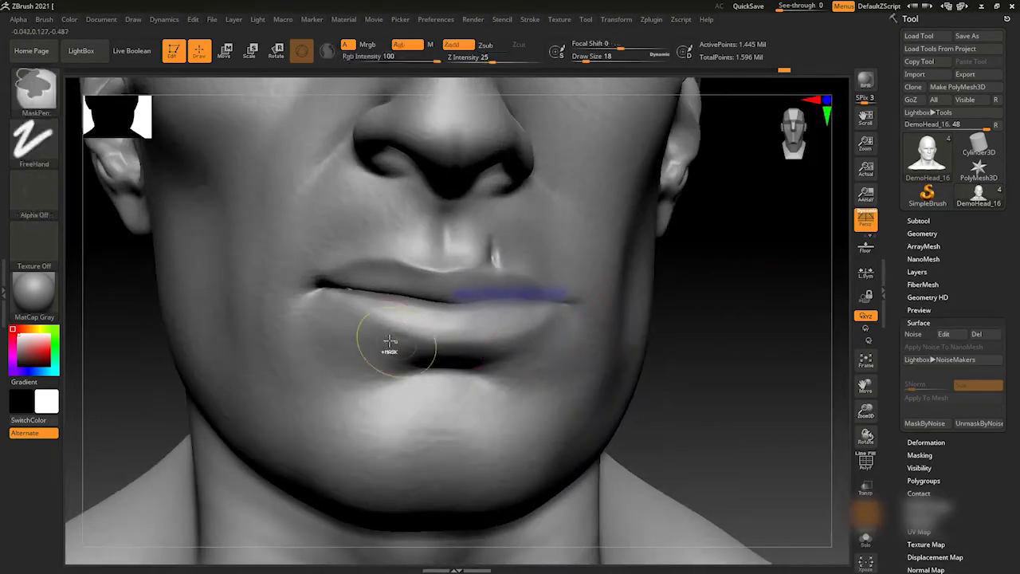
{"action": "key", "text": "alt+Tab"}
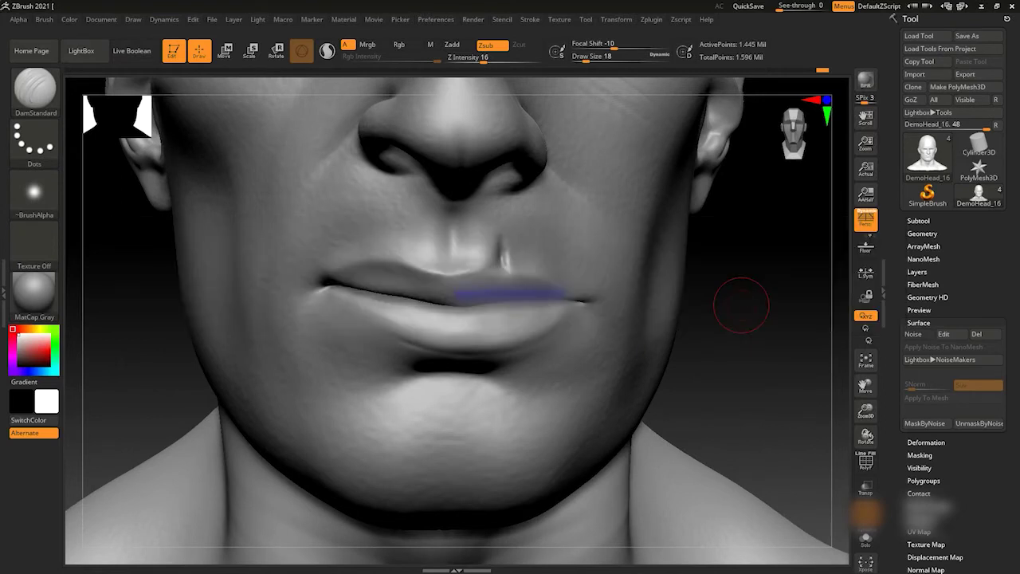
{"action": "key", "text": "alt+Tab"}
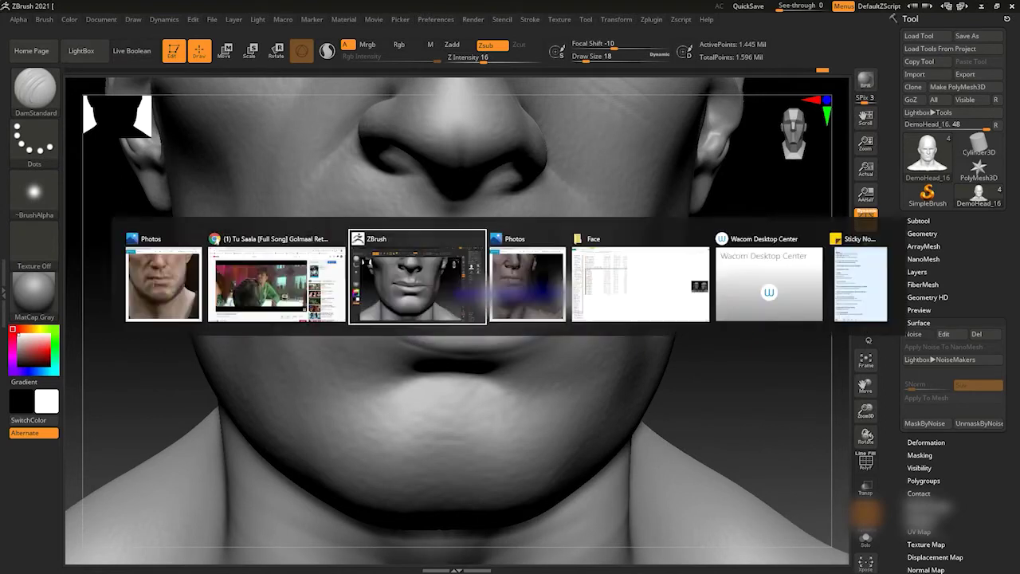
Shape the lower lip from angled views with the Move, DamStandard and ClayBuildup brushes.
{"action": "key", "text": "b"}
{"action": "key", "text": "m"}
{"action": "key", "text": "v"}
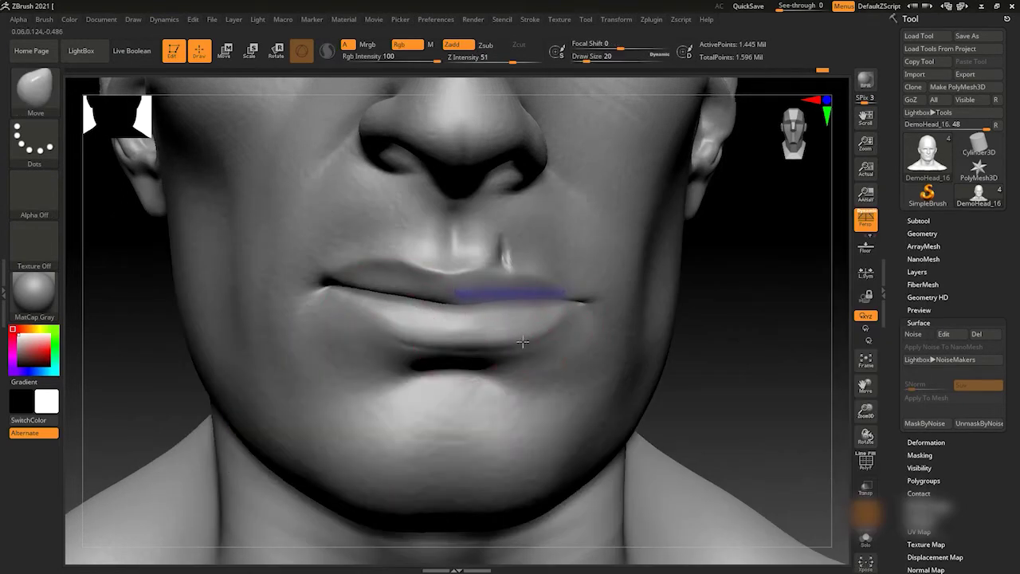
{"action": "key", "text": "b"}
{"action": "key", "text": "d"}
{"action": "key", "text": "s"}
{"action": "right_click_drag", "start_coordinate": [751, 298], "coordinate": [347, 312]}
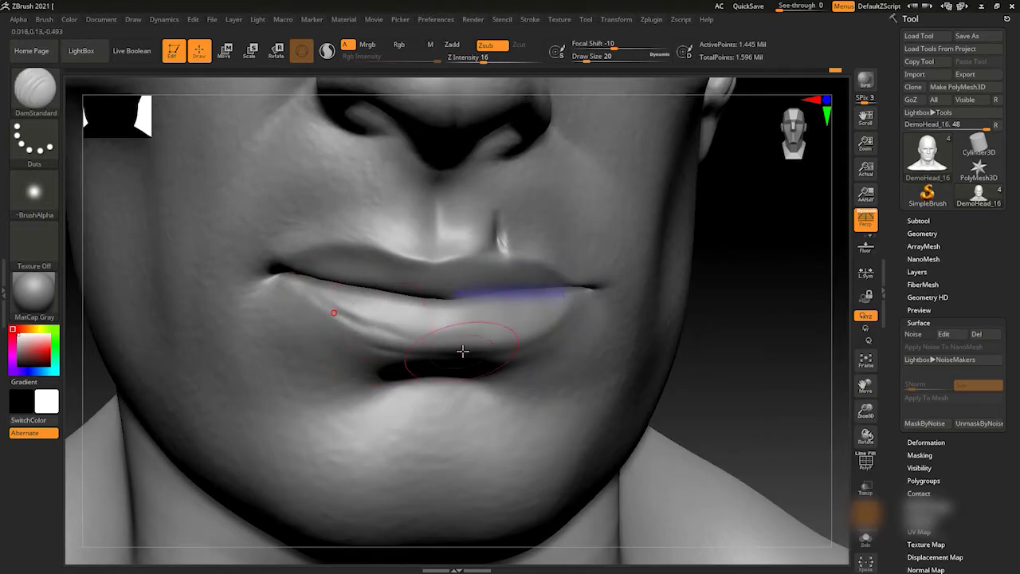
{"action": "right_click_drag", "start_coordinate": [406, 341], "coordinate": [717, 302]}
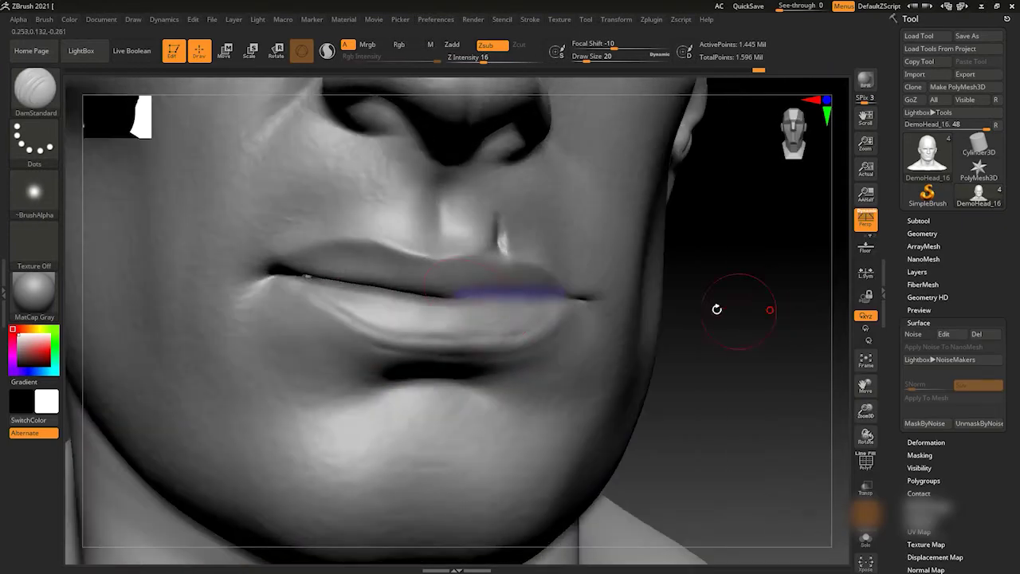
{"action": "key", "text": "b"}
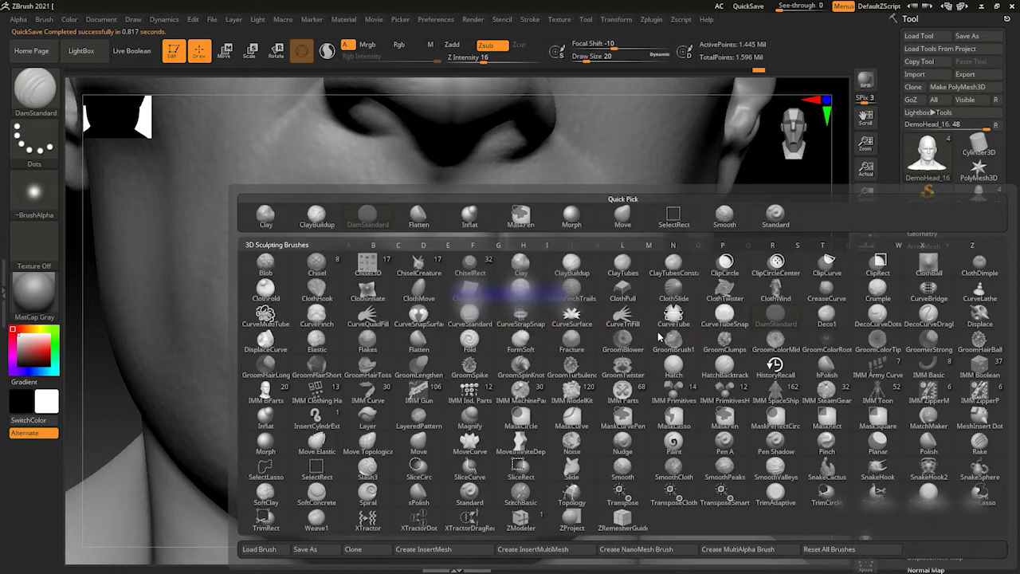
{"action": "key", "text": "c"}
{"action": "key", "text": "b"}
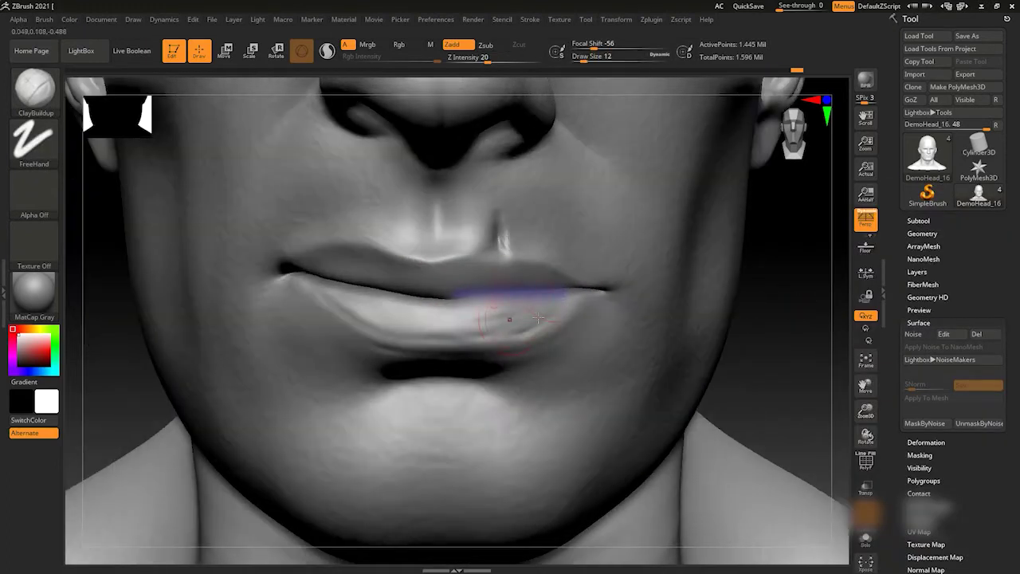
{"action": "right_click_drag", "start_coordinate": [538, 318], "coordinate": [354, 335]}
{"action": "mouse_move", "coordinate": [744, 330]}
{"action": "right_mouse_down"}
{"action": "mouse_move", "coordinate": [542, 344]}
{"action": "mouse_move", "coordinate": [773, 311]}
{"action": "mouse_move", "coordinate": [765, 320]}
{"action": "right_mouse_up"}
Frame the whole head and refine the lower face with DamStandard and Move.
{"action": "key", "text": "b"}
{"action": "key", "text": "d"}
{"action": "key", "text": "s"}
{"action": "key", "text": "f"}
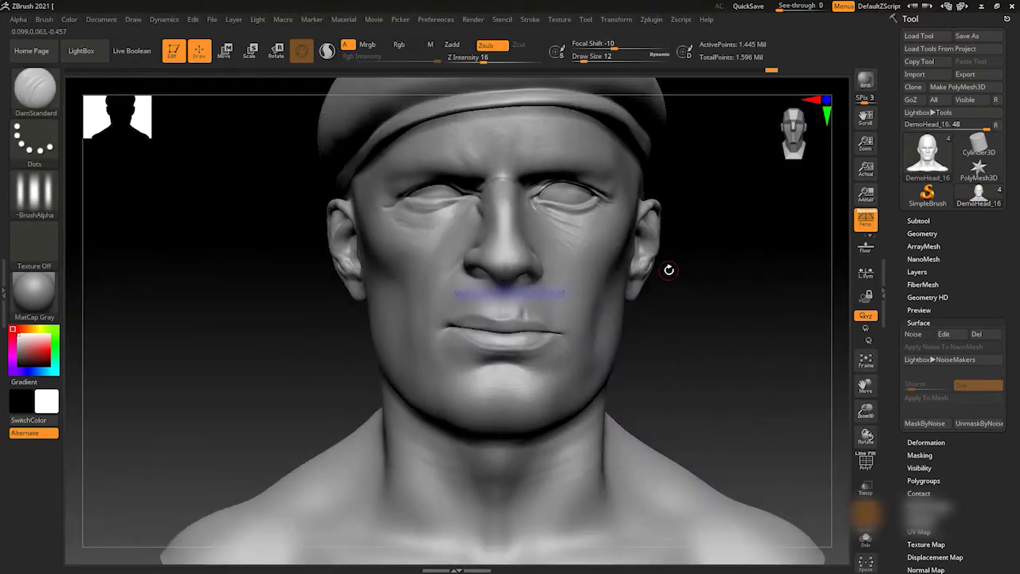
{"action": "mouse_move", "coordinate": [706, 378]}
{"action": "right_mouse_down", "text": "alt"}
{"action": "mouse_move", "coordinate": [706, 271]}
{"action": "mouse_move", "coordinate": [494, 381]}
{"action": "mouse_move", "coordinate": [738, 299]}
{"action": "mouse_move", "coordinate": [774, 246]}
{"action": "mouse_move", "coordinate": [678, 289]}
{"action": "mouse_move", "coordinate": [745, 284]}
{"action": "right_mouse_up", "text": "alt"}
{"action": "key", "text": "b"}
{"action": "key", "text": "m"}
{"action": "key", "text": "v"}
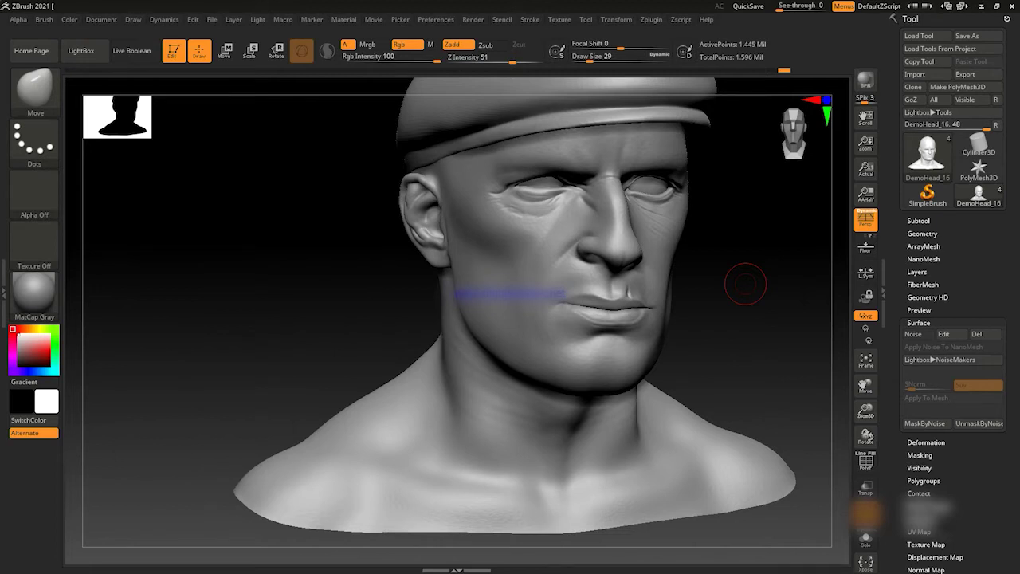
{"action": "right_click_drag", "start_coordinate": [745, 283], "coordinate": [847, 318]}
Carve vertical creases across the lower lip with DamStandard and striped Alpha 61.
{"action": "key", "text": "b"}
{"action": "key", "text": "d"}
{"action": "key", "text": "s"}
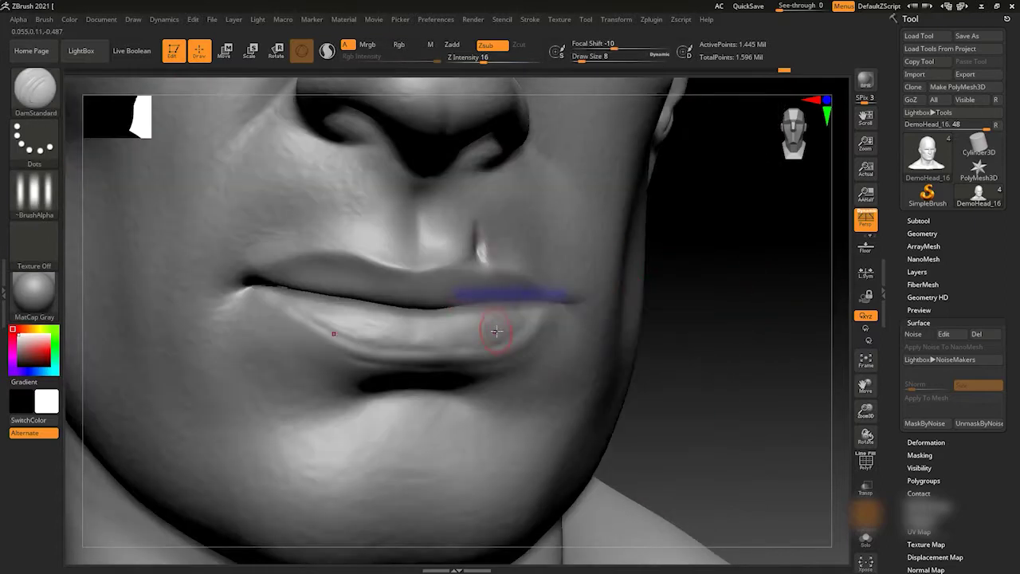
{"action": "right_click_drag", "start_coordinate": [456, 312], "coordinate": [506, 318]}
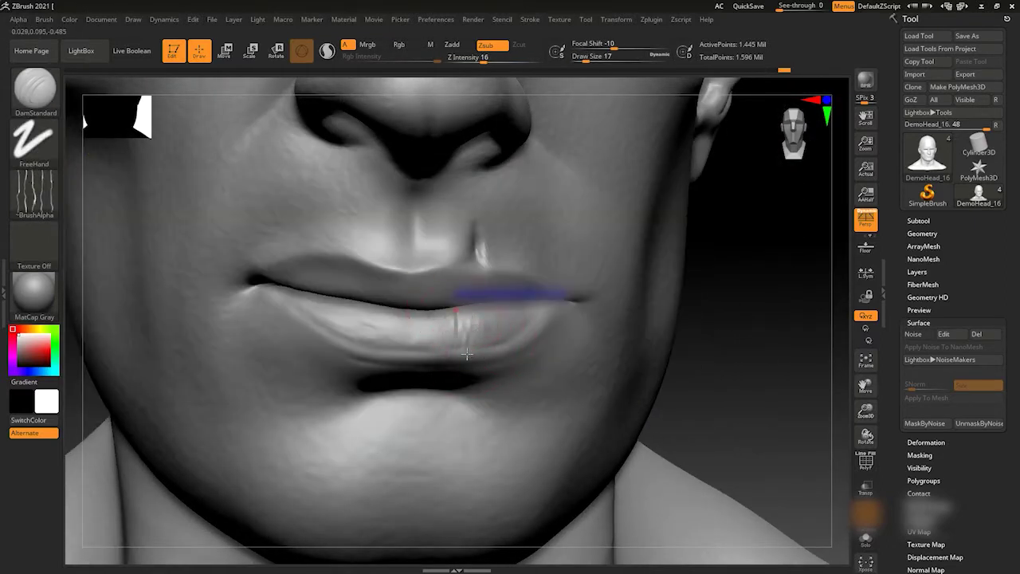
{"action": "right_click_drag", "start_coordinate": [722, 299], "coordinate": [601, 282]}
{"action": "left_click", "coordinate": [162, 374]}
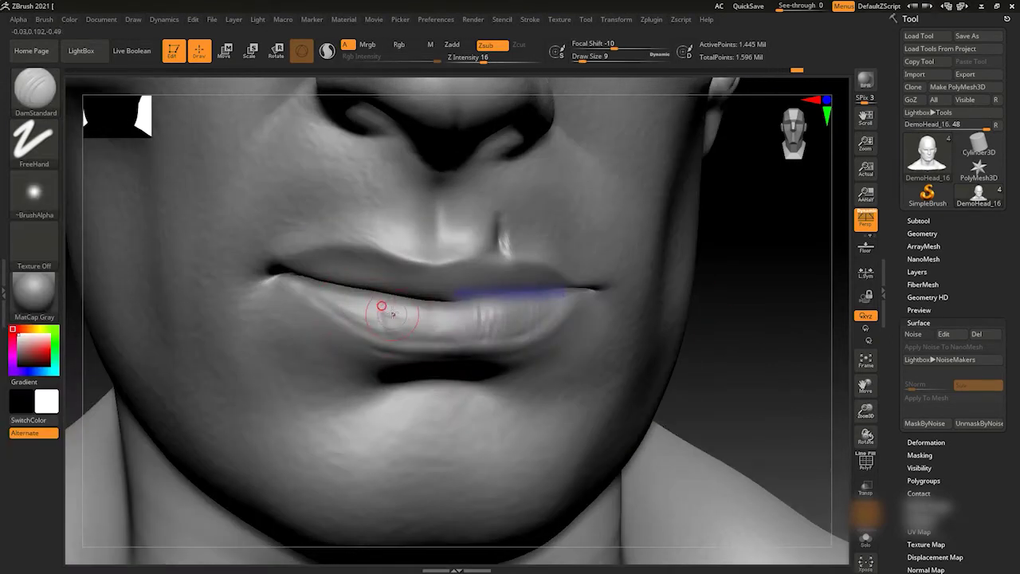
{"action": "mouse_move", "coordinate": [421, 295]}
{"action": "left_mouse_down", "text": "alt"}
{"action": "mouse_move", "coordinate": [754, 276]}
{"action": "mouse_move", "coordinate": [482, 326]}
{"action": "left_mouse_up", "text": "alt"}
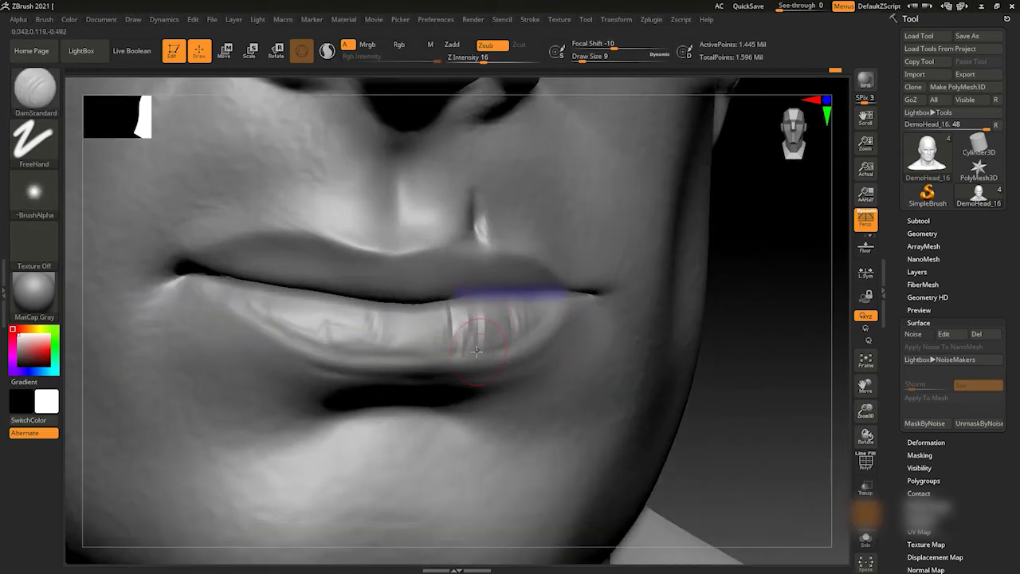
Leave ZBrush and show the Windows desktop.
{"action": "key", "text": "b"}
{"action": "key", "text": "alt+Tab"}
{"action": "key", "text": "super+d"}
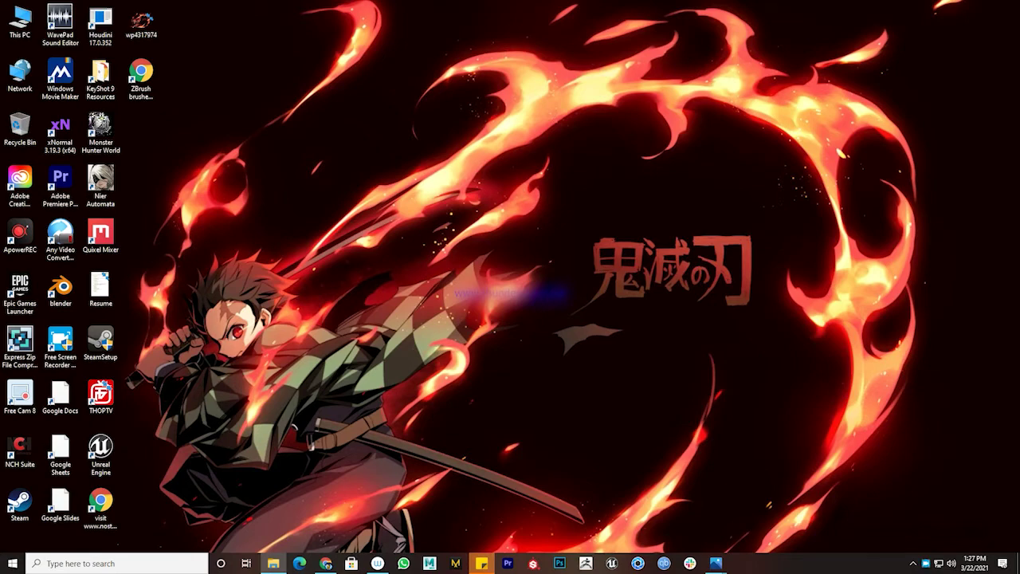
Return to ZBrush, check the QuickSave settings and rotate the bust to face the mouth.
{"action": "key", "text": "alt+Tab"}
{"action": "key", "text": "comma"}
{"action": "key", "text": "comma"}
{"action": "left_click", "coordinate": [436, 19]}
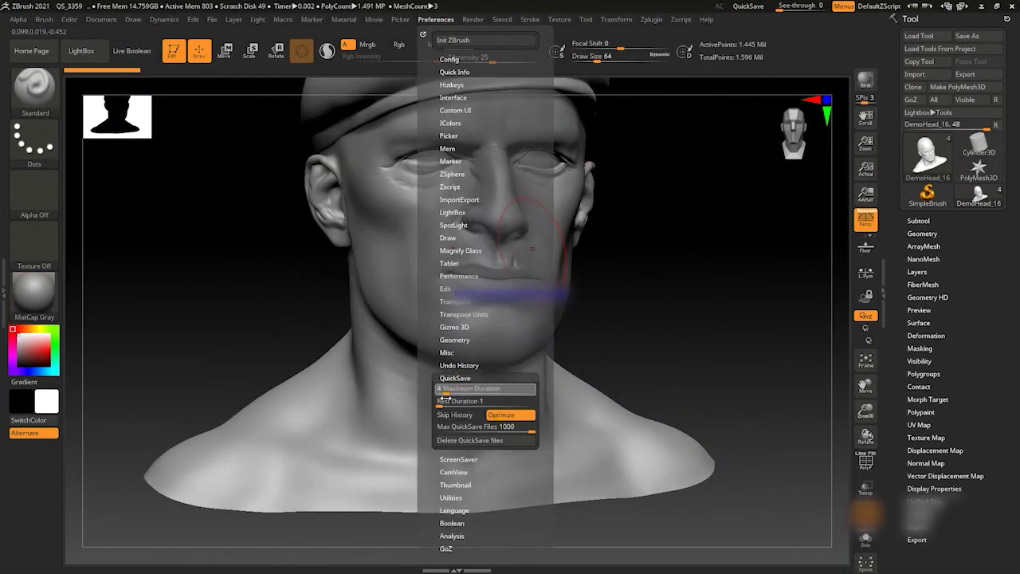
{"action": "left_click_drag", "start_coordinate": [660, 295], "coordinate": [634, 272]}
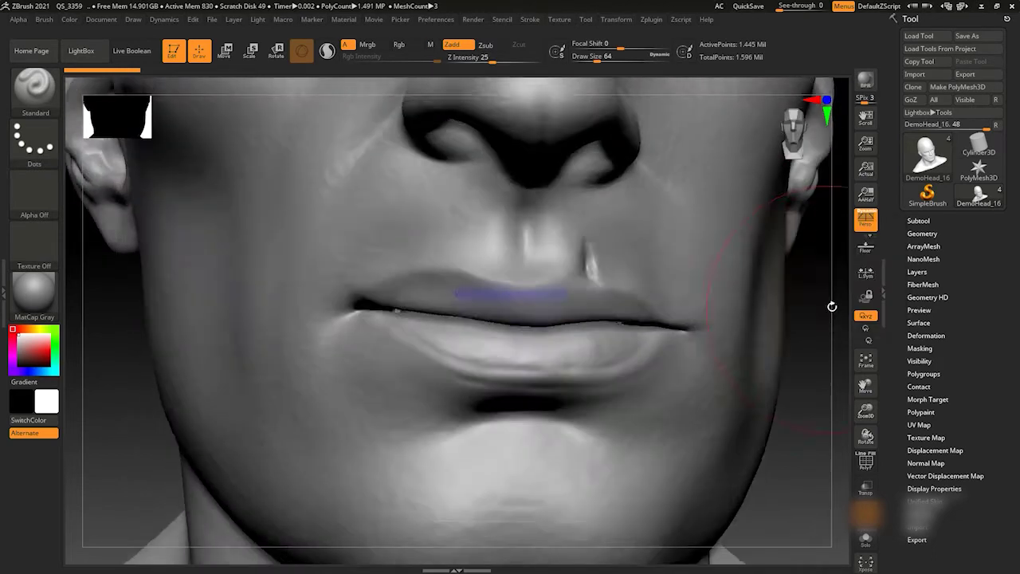
{"action": "key", "text": "alt+Tab"}
{"action": "mouse_move", "coordinate": [783, 312]}
{"action": "left_mouse_down"}
{"action": "mouse_move", "coordinate": [831, 284]}
{"action": "mouse_move", "coordinate": [778, 286]}
{"action": "left_mouse_up"}
Set DamStandard to size 5 and subdivide the head to SDiv 5.
{"action": "key", "text": "b"}
{"action": "key", "text": "d"}
{"action": "key", "text": "s"}
{"action": "key", "text": "space"}
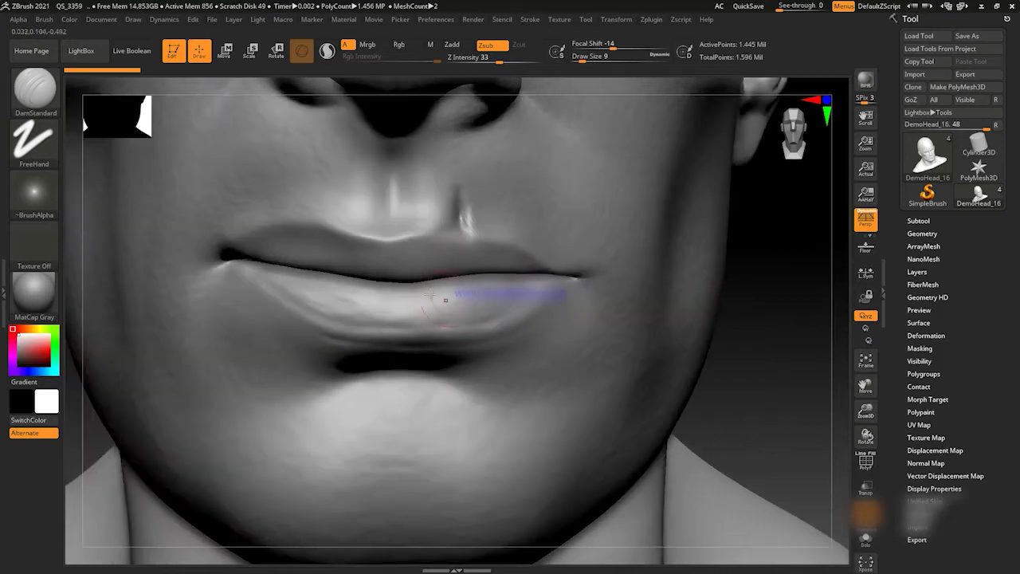
{"action": "key", "text": "space"}
{"action": "left_click_drag", "start_coordinate": [456, 297], "coordinate": [439, 303]}
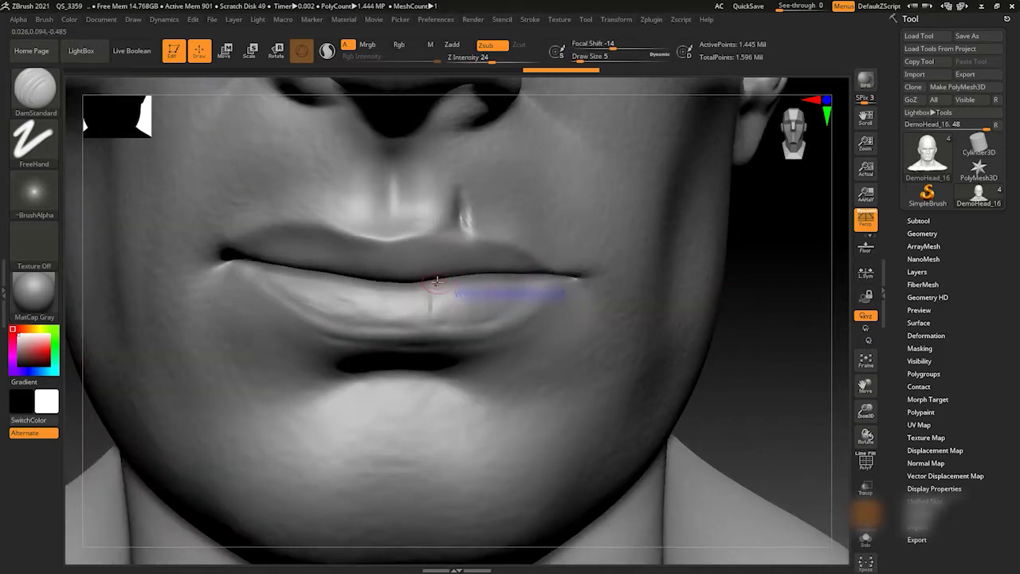
{"action": "key", "text": "ctrl+d"}
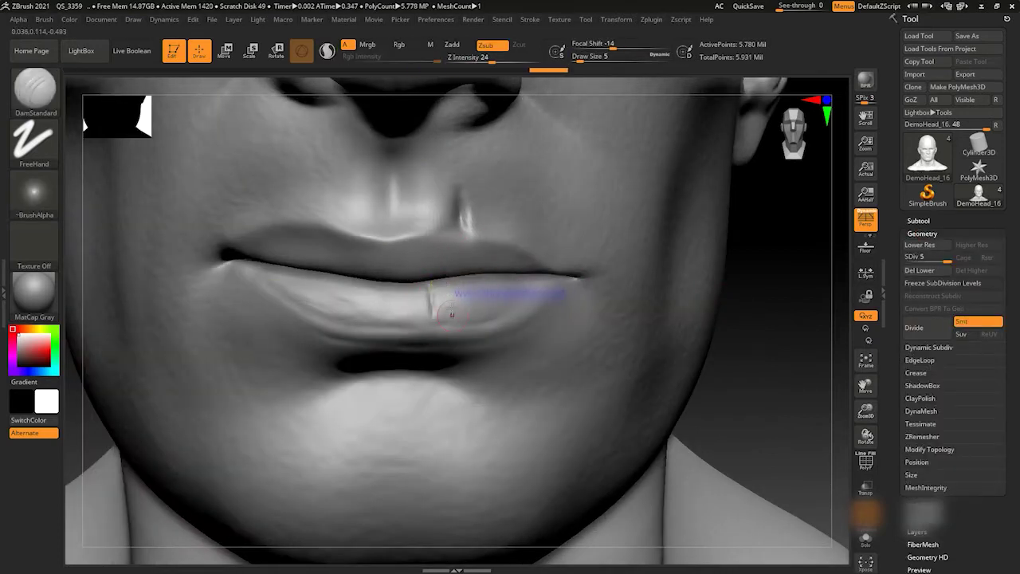
Tune DamStandard to size 7, a new alpha and Z Intensity 8, then size 14.
{"action": "right_click_drag", "start_coordinate": [443, 282], "coordinate": [633, 164]}
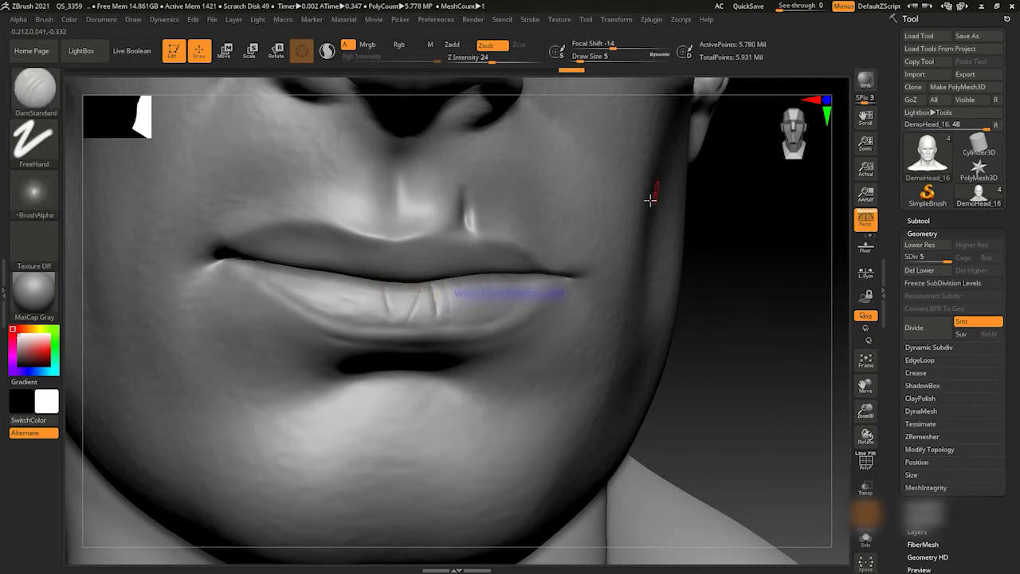
{"action": "key", "text": "space"}
{"action": "left_click", "coordinate": [303, 302]}
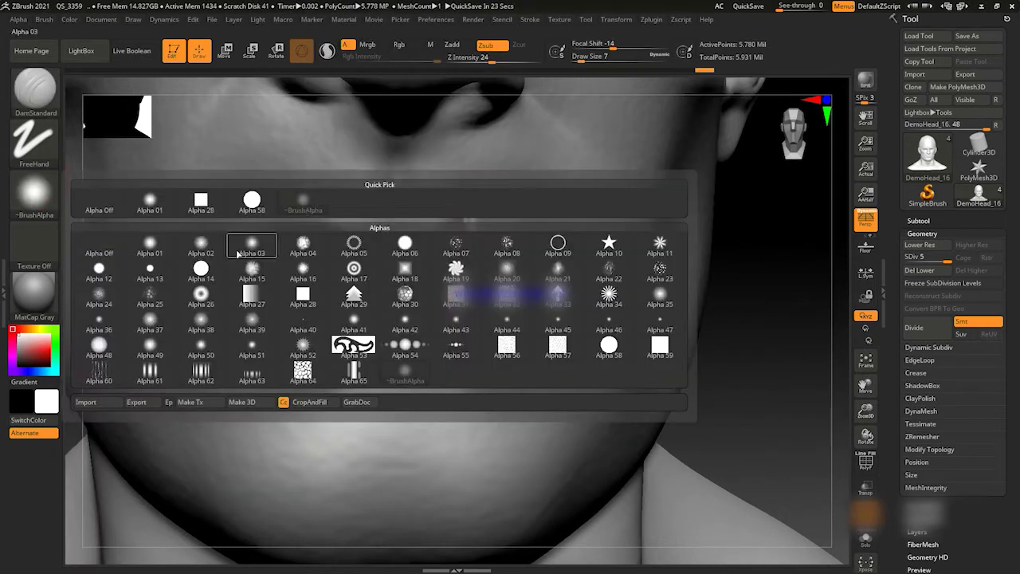
{"action": "left_click", "coordinate": [295, 284]}
{"action": "mouse_move", "coordinate": [330, 268]}
{"action": "right_mouse_down"}
{"action": "mouse_move", "coordinate": [669, 263]}
{"action": "mouse_move", "coordinate": [239, 274]}
{"action": "right_mouse_up"}
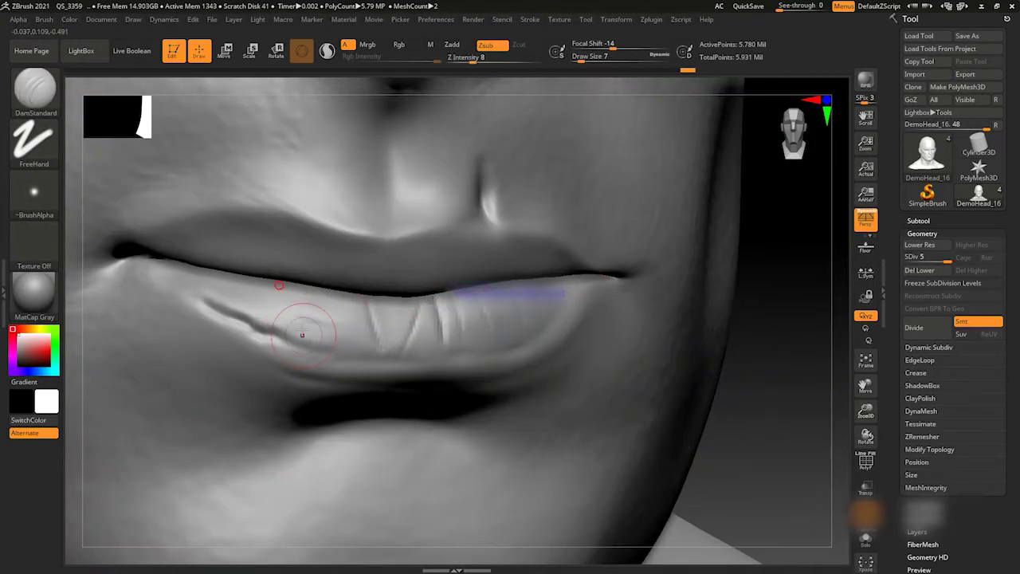
{"action": "right_click_drag", "start_coordinate": [307, 329], "coordinate": [672, 257], "text": "ctrl"}
{"action": "key", "text": "b"}
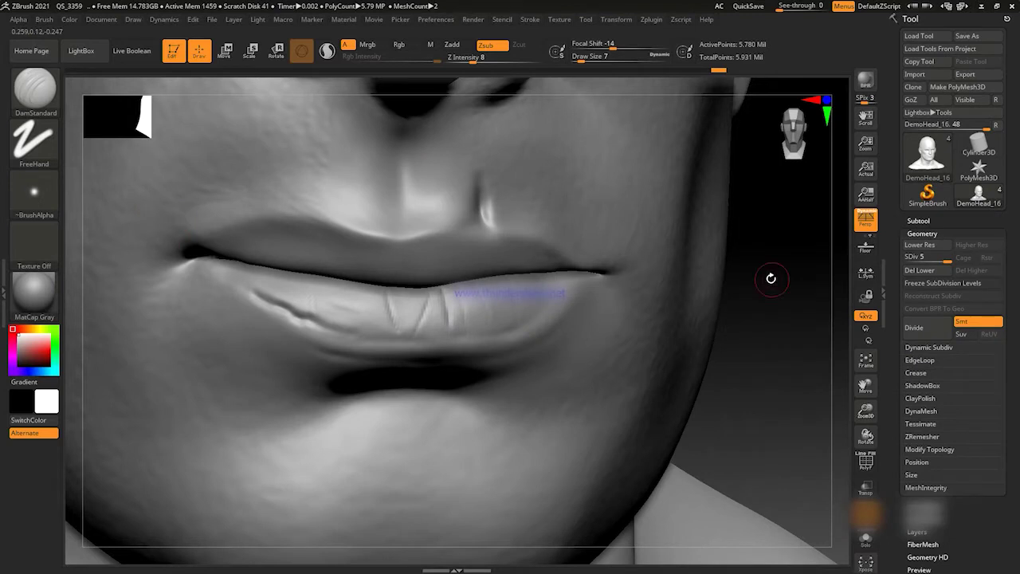
{"action": "key", "text": "space"}
{"action": "left_click_drag", "start_coordinate": [302, 293], "coordinate": [334, 294]}
{"action": "key", "text": "shift+d"}
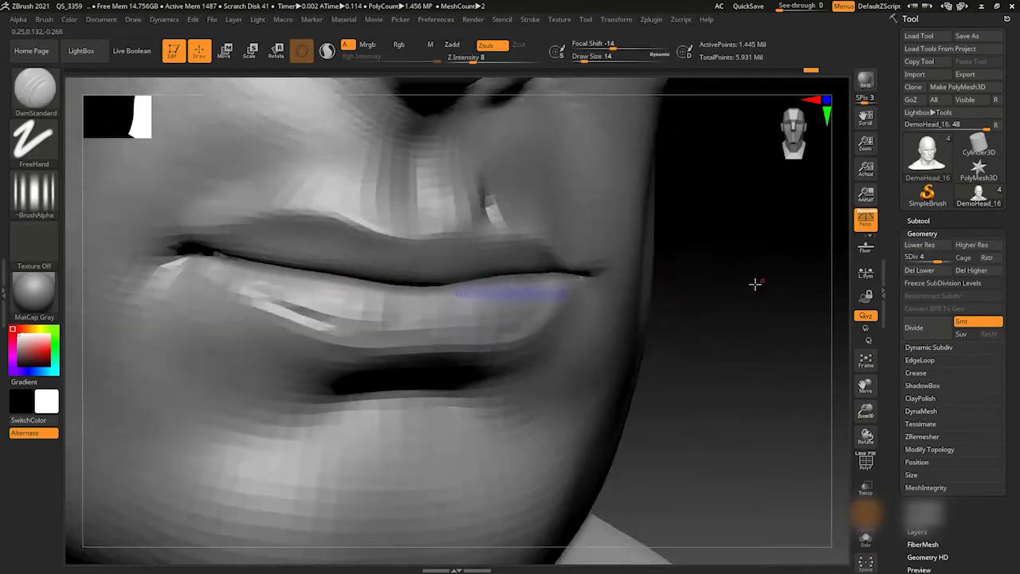
{"action": "key", "text": "d"}
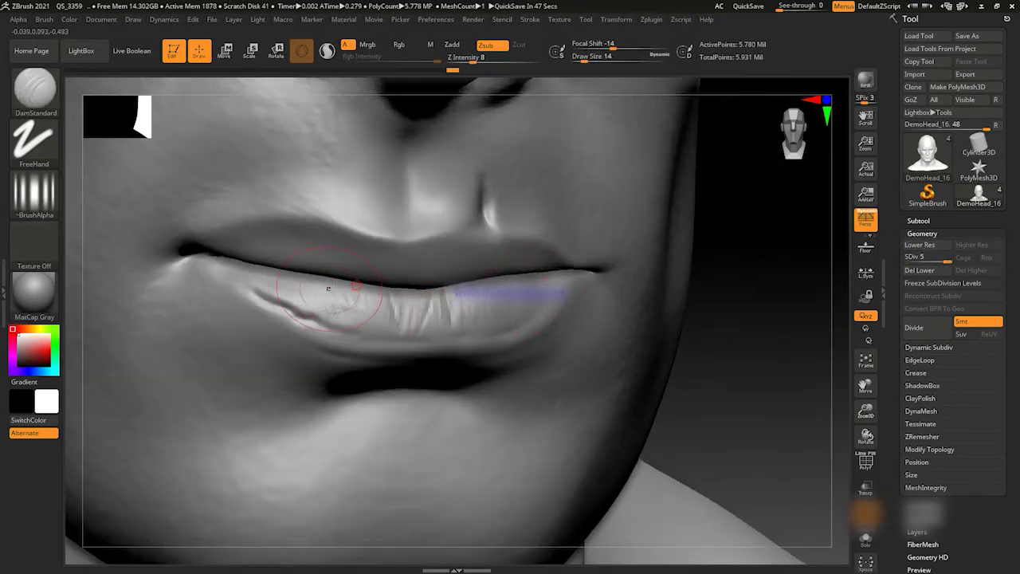
{"action": "key", "text": "v"}
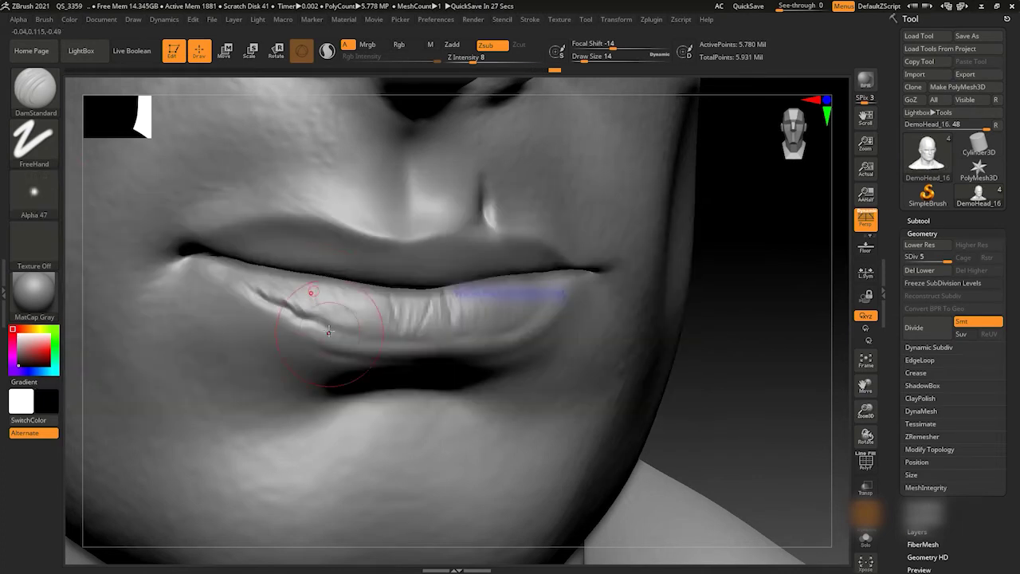
Mask around the lips and reshape them with the Move brush.
{"action": "key", "text": "b"}
{"action": "key", "text": "m"}
{"action": "key", "text": "v"}
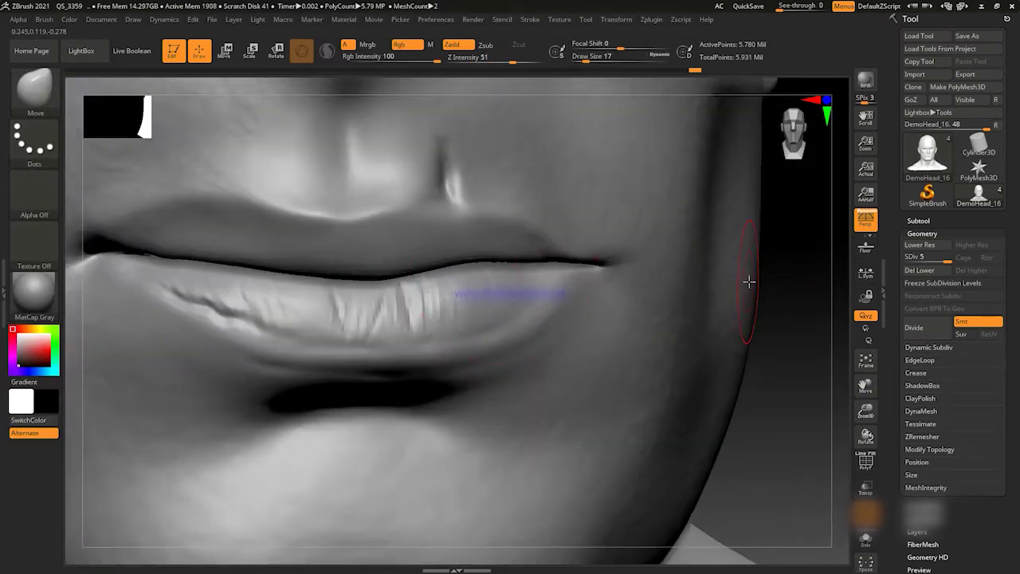
{"action": "key", "text": "b"}
{"action": "key", "text": "m"}
{"action": "key", "text": "p"}
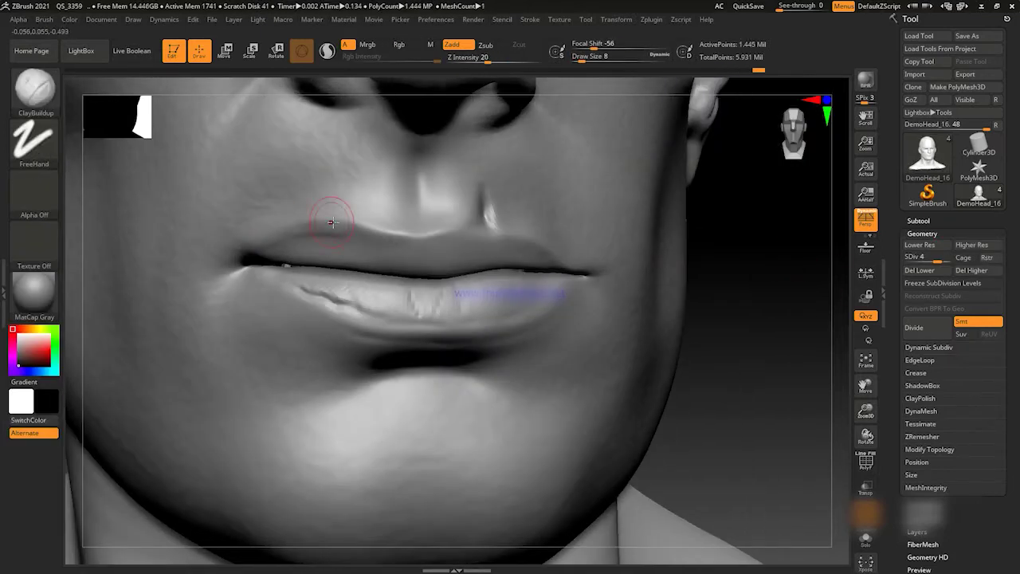
{"action": "key", "text": "b"}
{"action": "key", "text": "m"}
{"action": "key", "text": "v"}
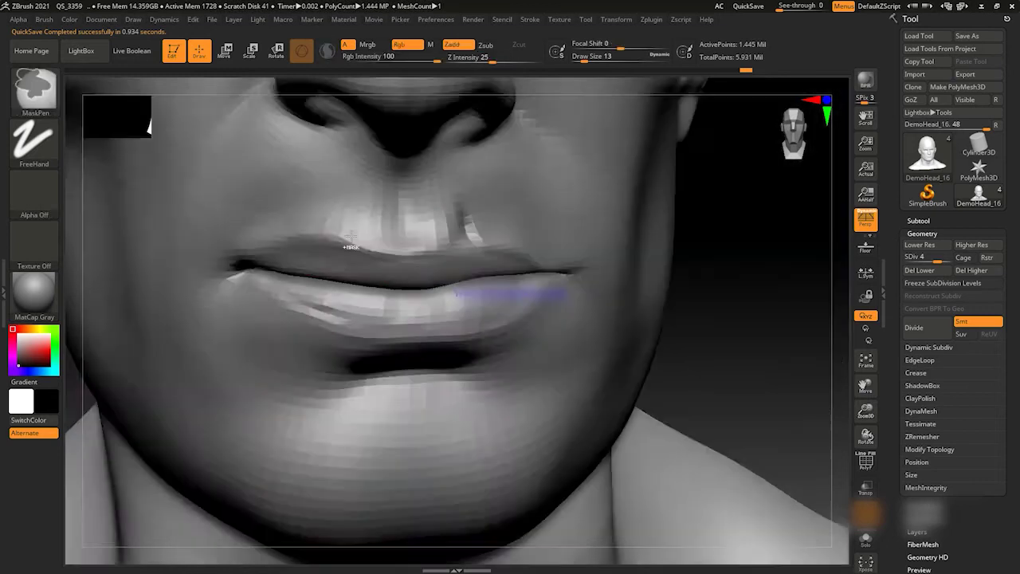
Carve fine wrinkle creases into the upper lip using a striped alpha.
{"action": "left_click", "coordinate": [34, 192]}
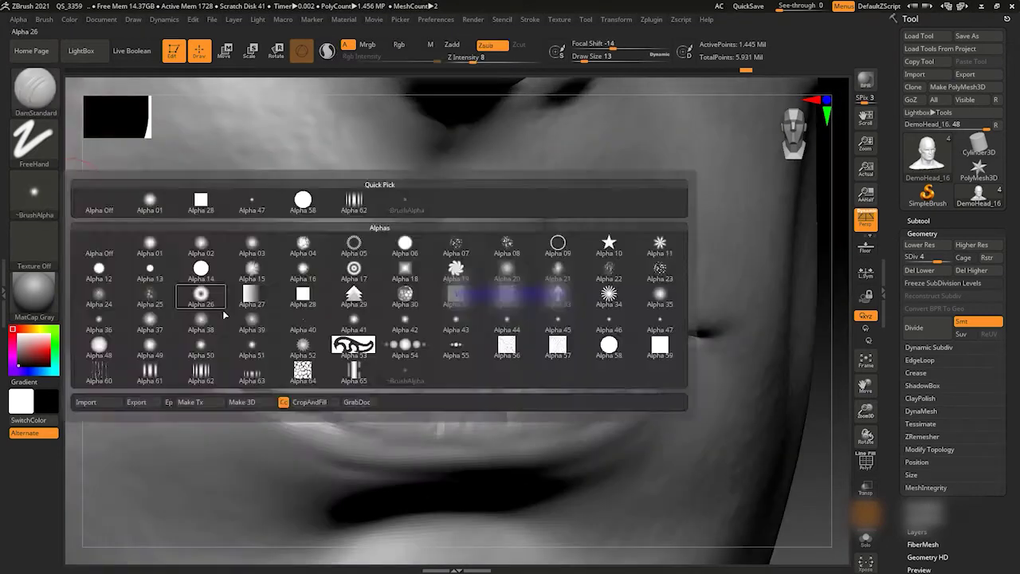
{"action": "left_click", "coordinate": [201, 371]}
{"action": "left_click_drag", "start_coordinate": [314, 311], "coordinate": [334, 321]}
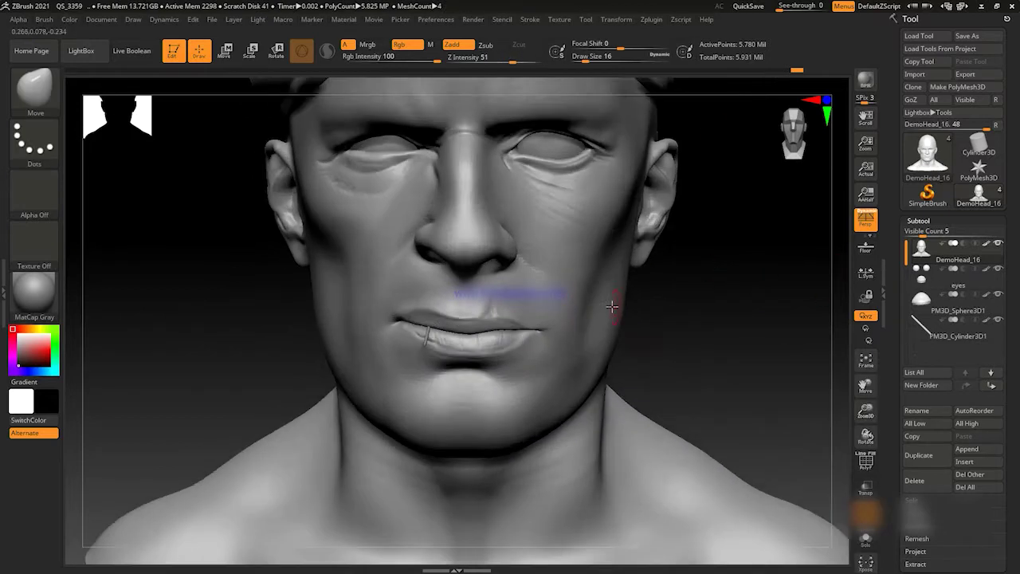
Look up from under the chin and nudge the eyes slightly into place with the move gizmo.
{"action": "left_click_drag", "start_coordinate": [838, 265], "coordinate": [687, 301]}
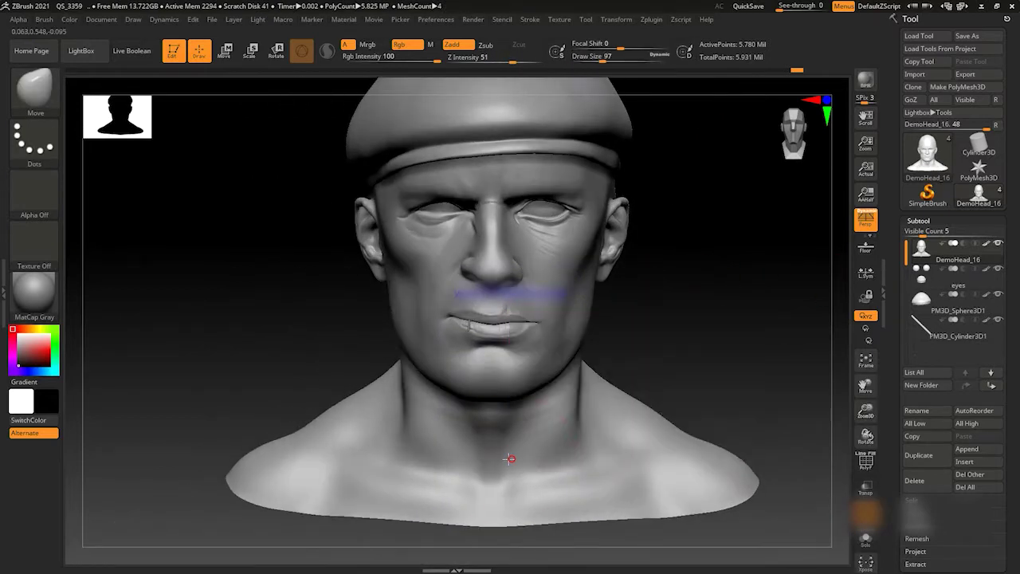
{"action": "mouse_move", "coordinate": [644, 397]}
{"action": "left_mouse_down"}
{"action": "mouse_move", "coordinate": [740, 364]}
{"action": "mouse_move", "coordinate": [719, 351]}
{"action": "mouse_move", "coordinate": [804, 234]}
{"action": "mouse_move", "coordinate": [531, 261]}
{"action": "left_mouse_up"}
{"action": "left_click", "coordinate": [530, 260], "text": "alt"}
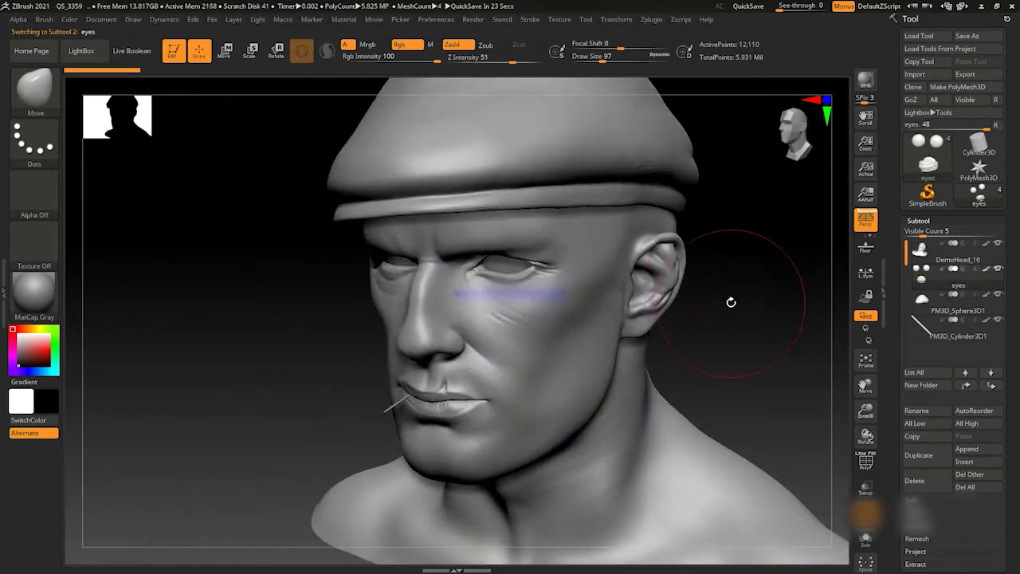
{"action": "key", "text": "w"}
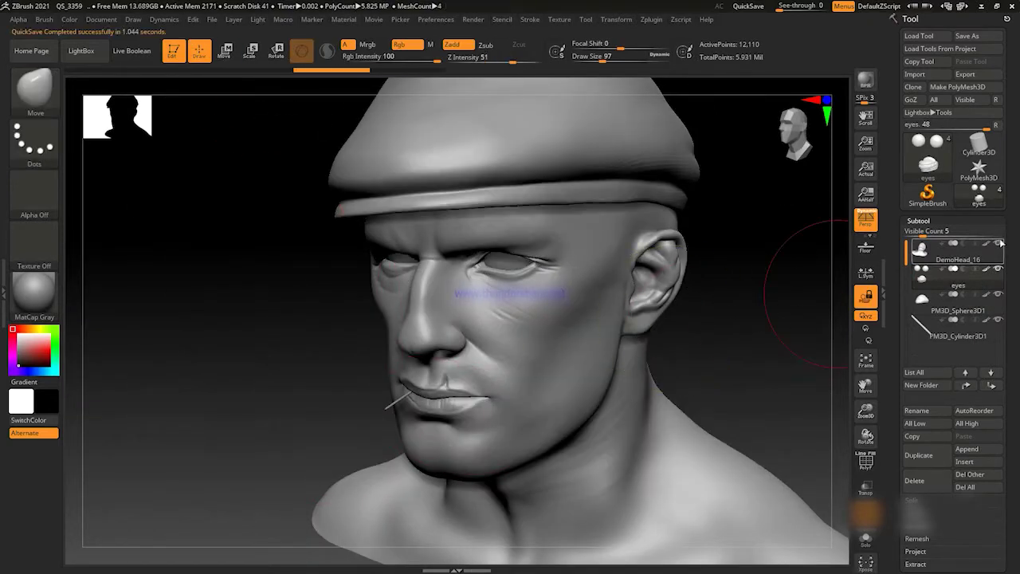
{"action": "left_click_drag", "start_coordinate": [500, 321], "coordinate": [496, 333]}
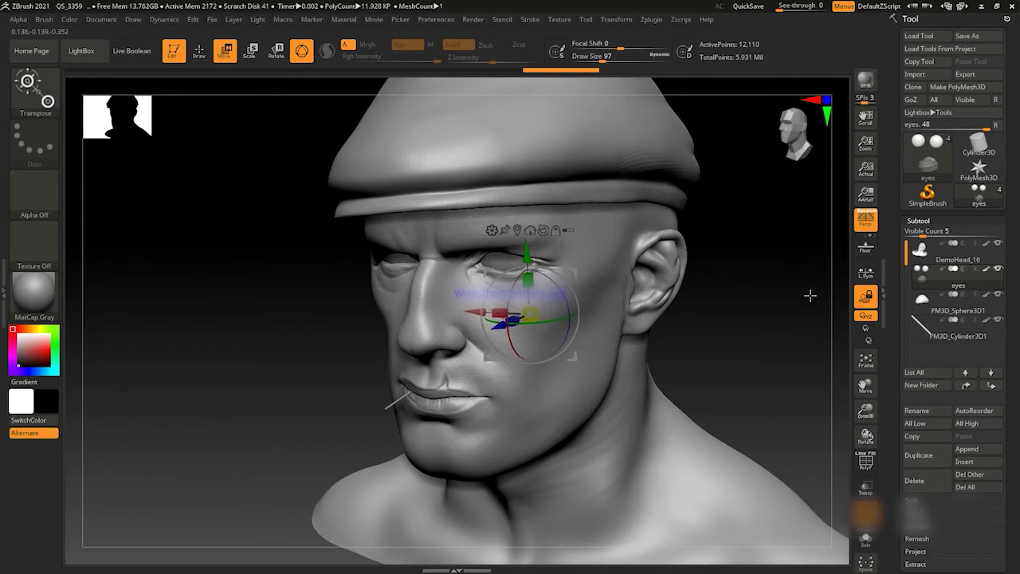
{"action": "key", "text": "q"}
Select the head, turn it to a front view and expand its sculpt layers.
{"action": "left_click", "coordinate": [983, 42]}
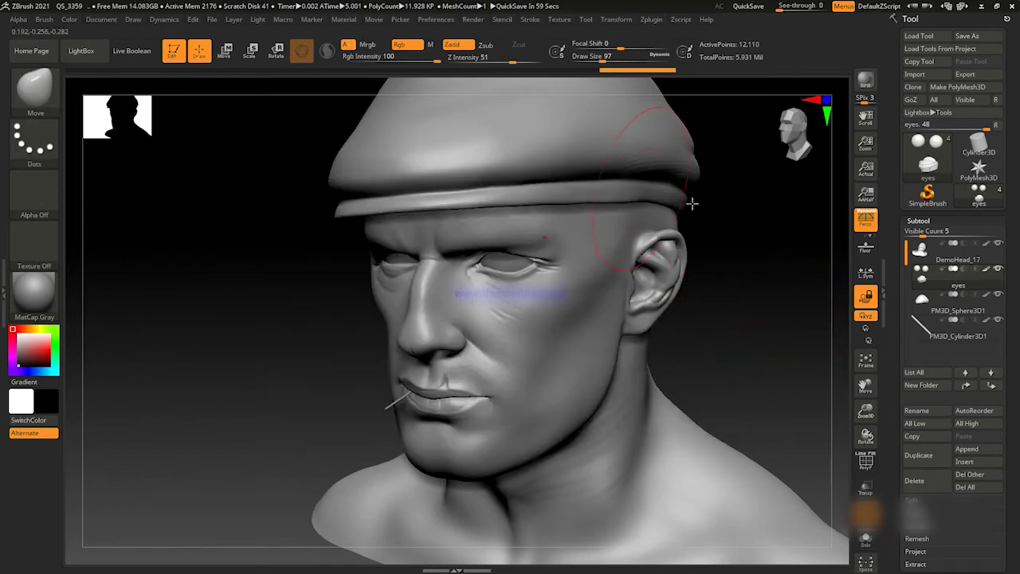
{"action": "left_click_drag", "start_coordinate": [692, 204], "coordinate": [196, 215]}
{"action": "key", "text": "w"}
{"action": "mouse_move", "coordinate": [653, 365]}
{"action": "left_mouse_down"}
{"action": "mouse_move", "coordinate": [415, 434]}
{"action": "mouse_move", "coordinate": [804, 325]}
{"action": "mouse_move", "coordinate": [711, 342]}
{"action": "left_mouse_up"}
{"action": "key", "text": "q"}
{"action": "left_click", "coordinate": [414, 435], "text": "alt"}
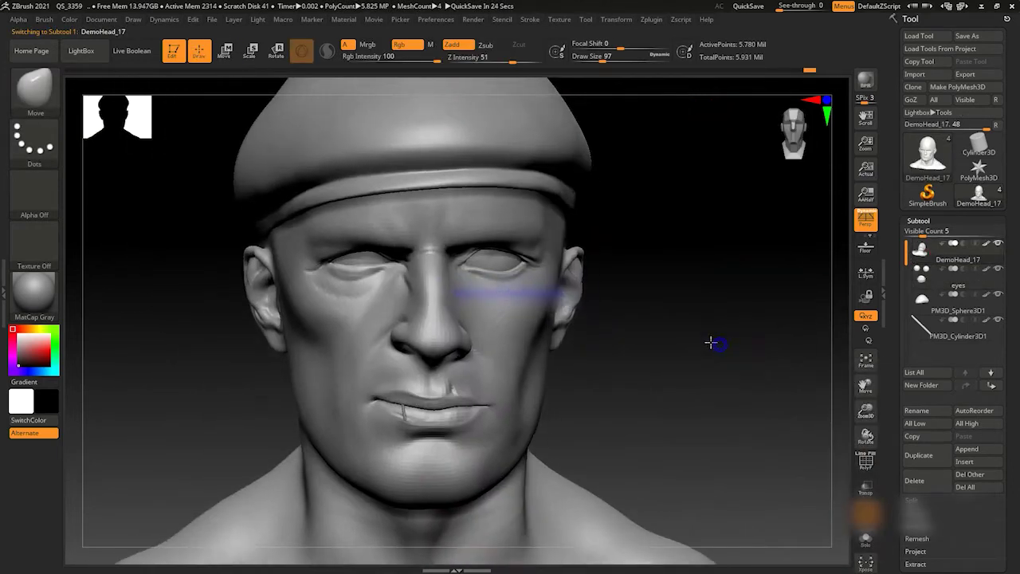
{"action": "left_click_drag", "start_coordinate": [956, 307], "coordinate": [1010, 304]}
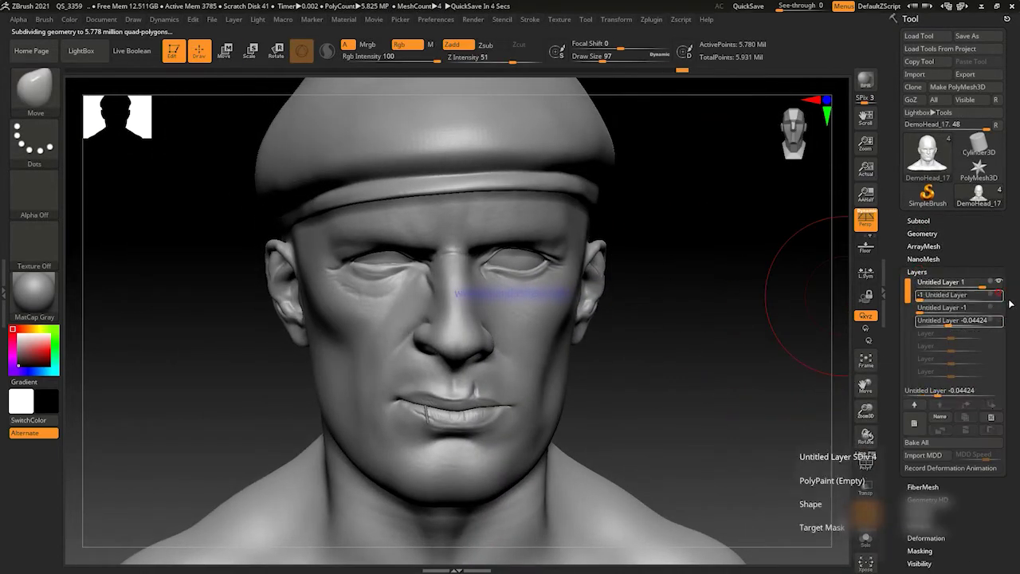
Lower the head's sculpt layer strengths to -1, with the bottom layer at -0.9823.
{"action": "mouse_move", "coordinate": [757, 317]}
{"action": "left_mouse_down"}
{"action": "mouse_move", "coordinate": [771, 379]}
{"action": "mouse_move", "coordinate": [746, 348]}
{"action": "left_mouse_up"}
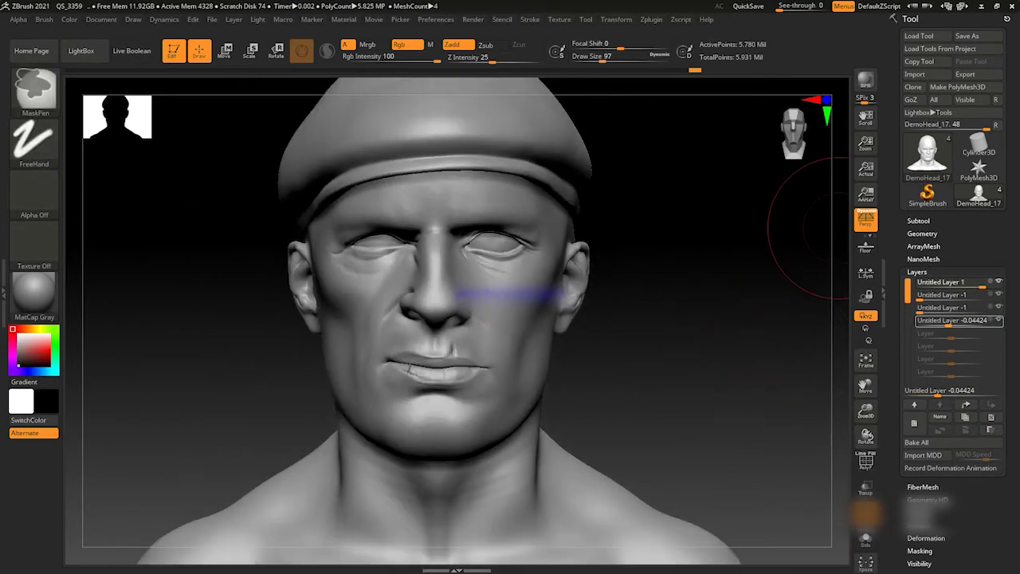
{"action": "left_click_drag", "start_coordinate": [758, 343], "coordinate": [772, 296]}
{"action": "mouse_move", "coordinate": [938, 320]}
{"action": "left_mouse_down"}
{"action": "mouse_move", "coordinate": [948, 320]}
{"action": "mouse_move", "coordinate": [918, 320]}
{"action": "left_mouse_up"}
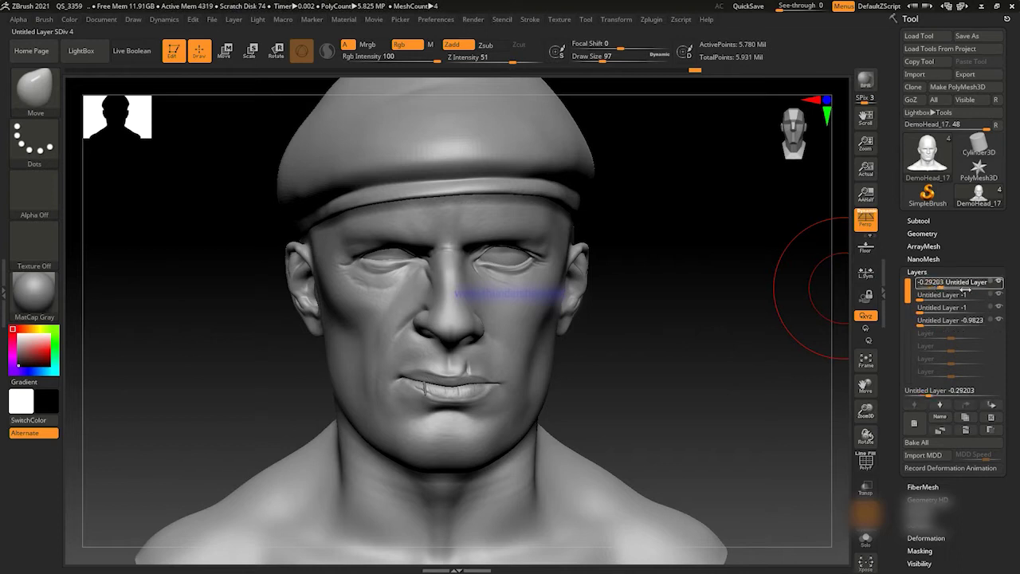
{"action": "mouse_move", "coordinate": [769, 295]}
{"action": "left_mouse_down"}
{"action": "mouse_move", "coordinate": [740, 332]}
{"action": "mouse_move", "coordinate": [747, 328]}
{"action": "left_mouse_up"}
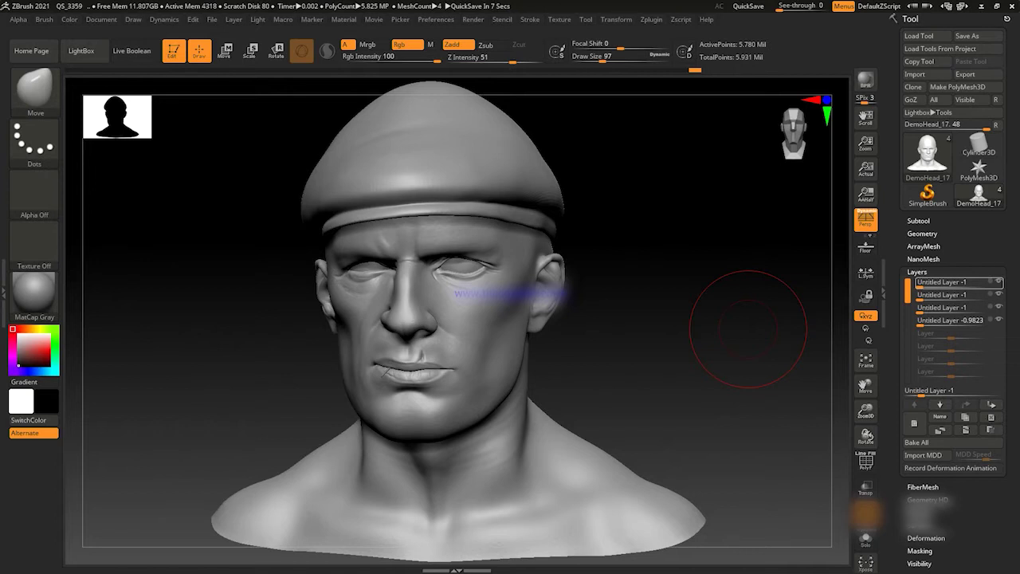
Orbit the head from the front to review the reshaped result.
{"action": "left_click_drag", "start_coordinate": [677, 420], "coordinate": [705, 399]}
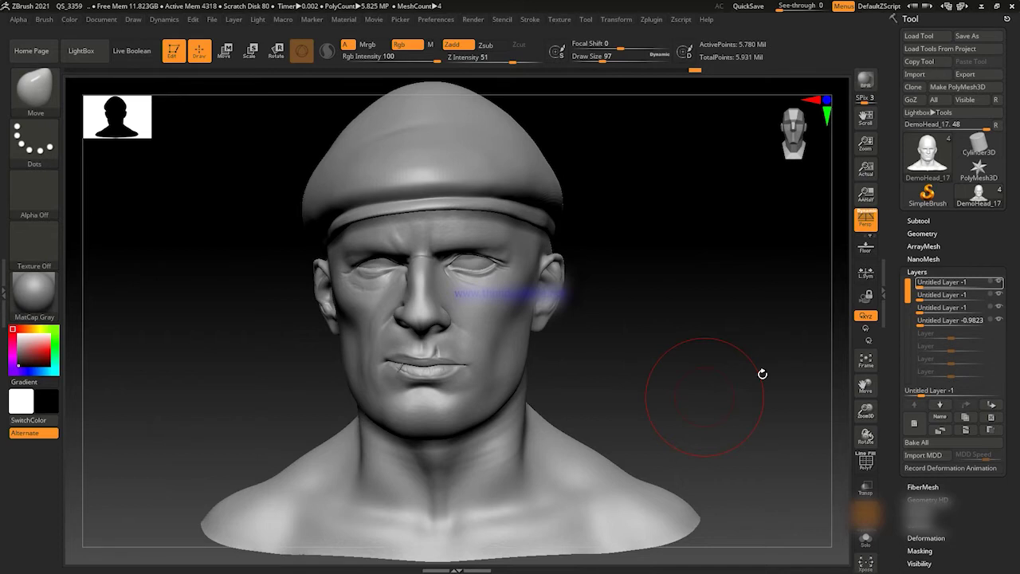
{"action": "mouse_move", "coordinate": [762, 380]}
{"action": "left_mouse_down"}
{"action": "mouse_move", "coordinate": [709, 239]}
{"action": "mouse_move", "coordinate": [758, 308]}
{"action": "mouse_move", "coordinate": [731, 369]}
{"action": "mouse_move", "coordinate": [765, 348]}
{"action": "mouse_move", "coordinate": [726, 335]}
{"action": "mouse_move", "coordinate": [763, 289]}
{"action": "mouse_move", "coordinate": [760, 359]}
{"action": "mouse_move", "coordinate": [708, 367]}
{"action": "mouse_move", "coordinate": [740, 358]}
{"action": "mouse_move", "coordinate": [744, 366]}
{"action": "left_mouse_up"}
{"action": "key", "text": "comma"}
Load the ZBG quick sculpt brush from LightBox and reduce its size and intensity.
{"action": "left_click", "coordinate": [189, 84]}
{"action": "left_click", "coordinate": [146, 263]}
{"action": "double_click", "coordinate": [145, 267]}
{"action": "key", "text": "s"}
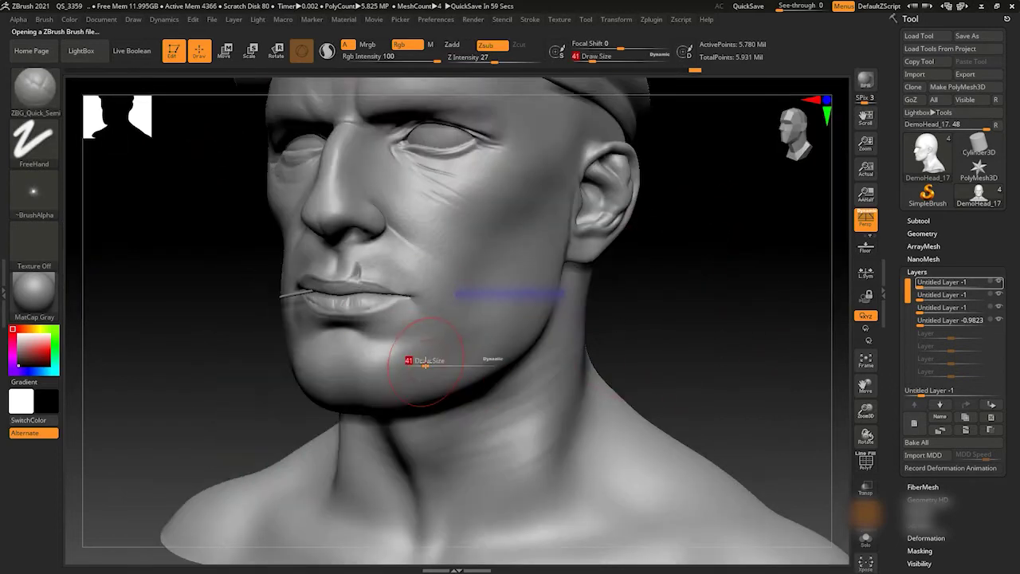
{"action": "left_click", "coordinate": [949, 320]}
{"action": "left_click_drag", "start_coordinate": [749, 334], "coordinate": [776, 312], "text": "alt"}
{"action": "key", "text": "space"}
Sculpt trial strokes along the jaw, cheek, brow and near the eye, then open the Stitch brush folder.
{"action": "mouse_move", "coordinate": [470, 352]}
{"action": "right_mouse_down"}
{"action": "mouse_move", "coordinate": [380, 250]}
{"action": "mouse_move", "coordinate": [708, 310]}
{"action": "mouse_move", "coordinate": [771, 151]}
{"action": "mouse_move", "coordinate": [717, 239]}
{"action": "right_mouse_up"}
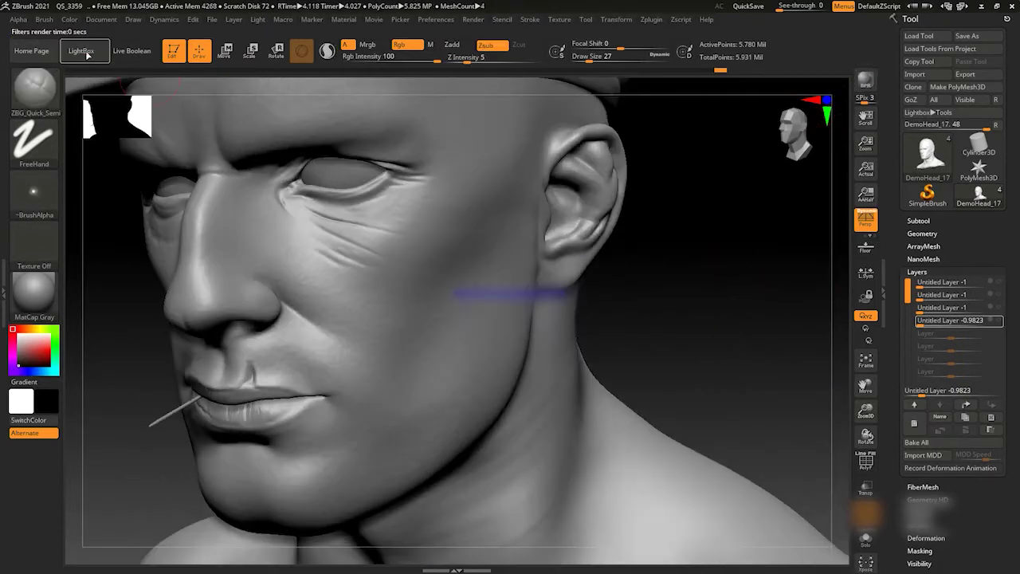
{"action": "right_click_drag", "start_coordinate": [558, 399], "coordinate": [719, 254], "text": "alt"}
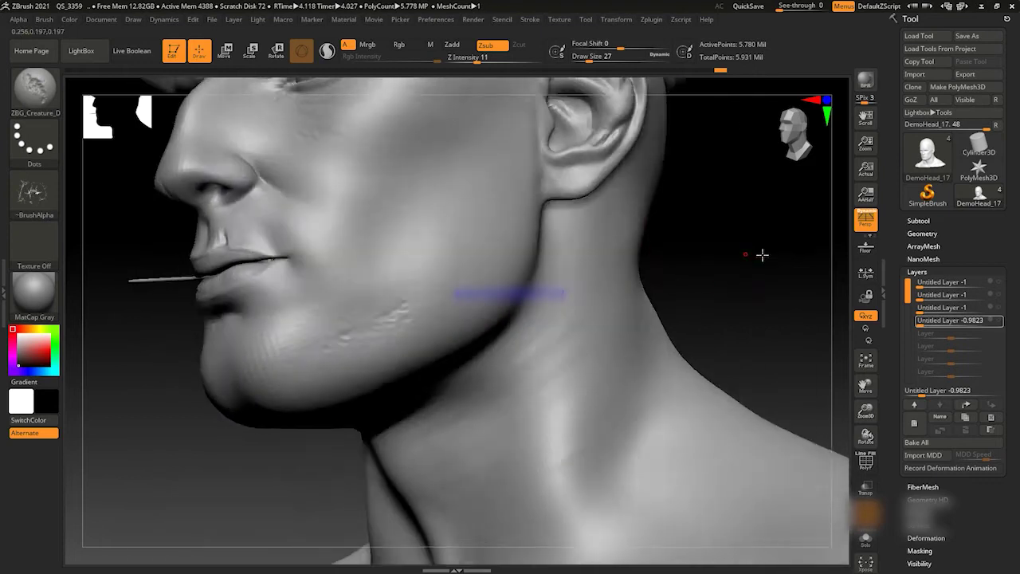
{"action": "right_click_drag", "start_coordinate": [354, 335], "coordinate": [660, 251]}
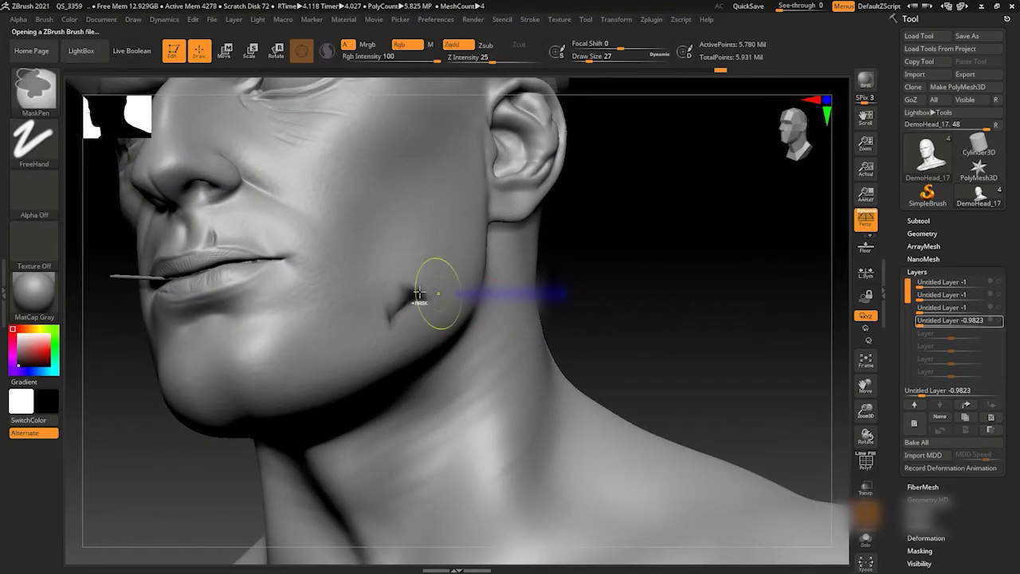
{"action": "right_click_drag", "start_coordinate": [420, 294], "coordinate": [596, 257]}
{"action": "left_click_drag", "start_coordinate": [330, 364], "coordinate": [375, 319]}
{"action": "key", "text": "alt+Tab"}
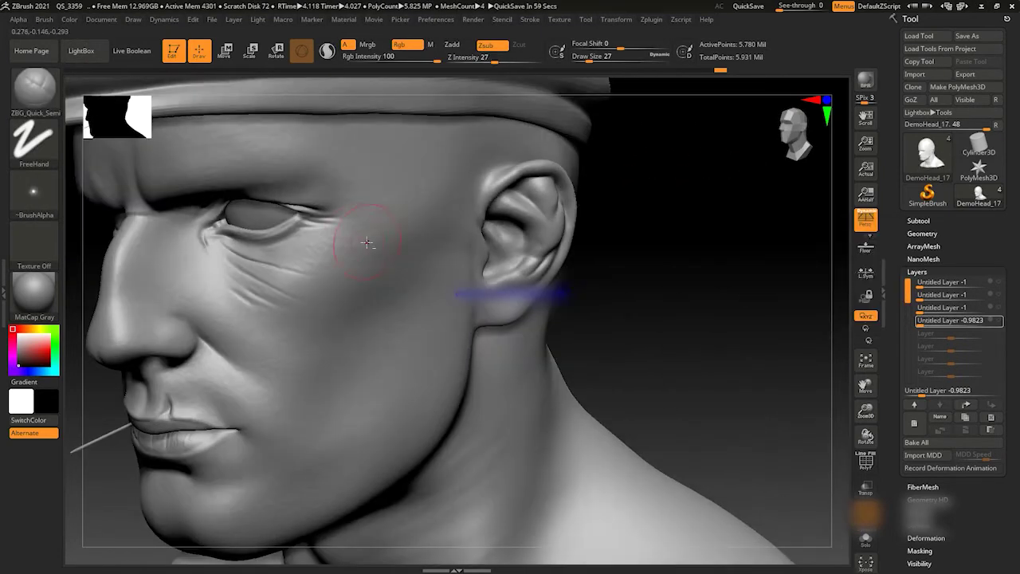
{"action": "left_click_drag", "start_coordinate": [343, 239], "coordinate": [502, 223]}
{"action": "mouse_move", "coordinate": [478, 239]}
{"action": "right_mouse_down", "text": "ctrl"}
{"action": "mouse_move", "coordinate": [208, 226]}
{"action": "mouse_move", "coordinate": [337, 234]}
{"action": "right_mouse_up", "text": "ctrl"}
{"action": "left_click_drag", "start_coordinate": [341, 234], "coordinate": [430, 234]}
{"action": "right_click_drag", "start_coordinate": [430, 234], "coordinate": [618, 252], "text": "ctrl"}
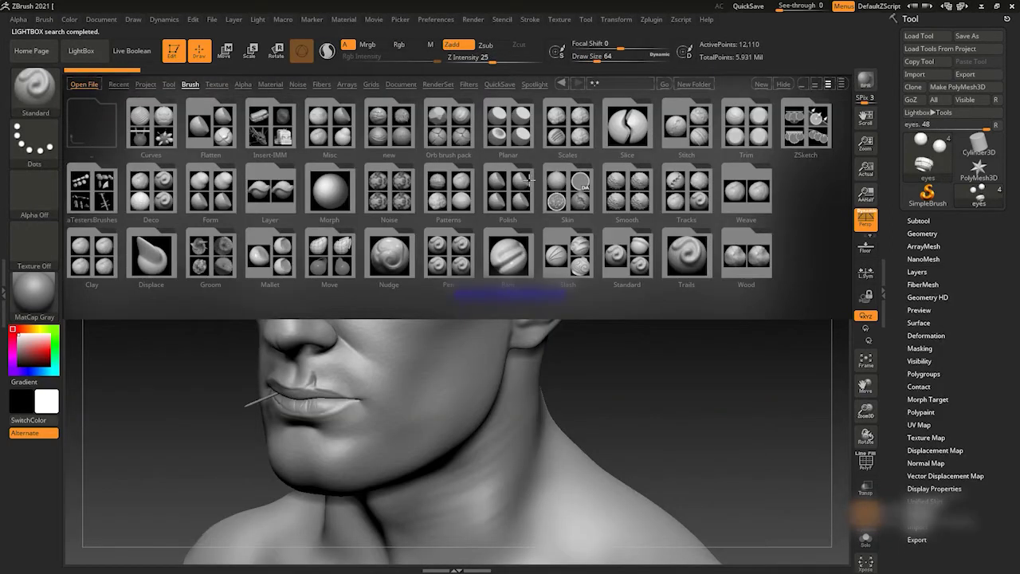
{"action": "left_click", "coordinate": [529, 182]}
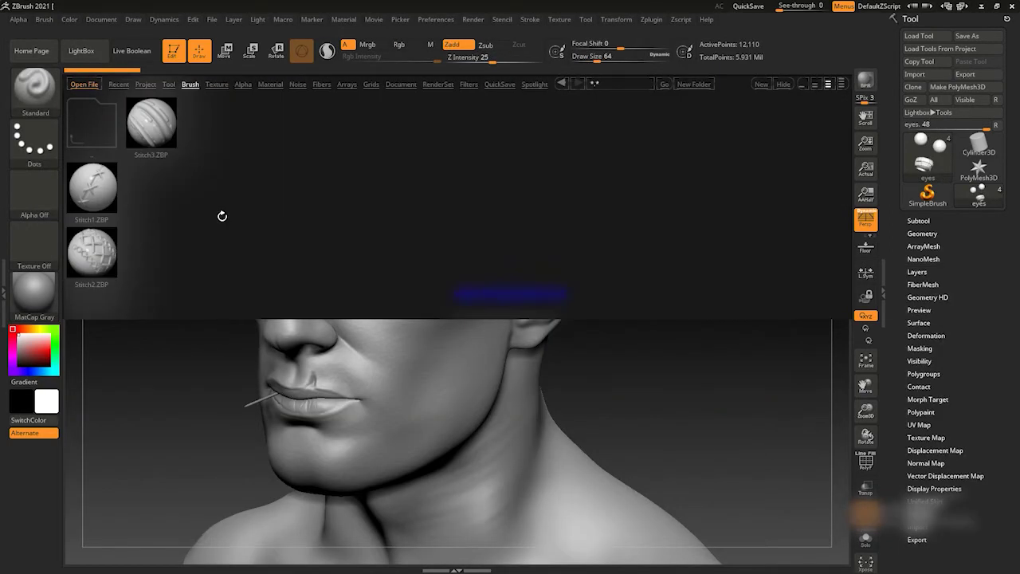
Load ZBG_Quick_Semi, make DemoHead_17 the active subtool and shrink the brush to 31.
{"action": "left_click", "coordinate": [567, 191]}
{"action": "double_click", "coordinate": [217, 135]}
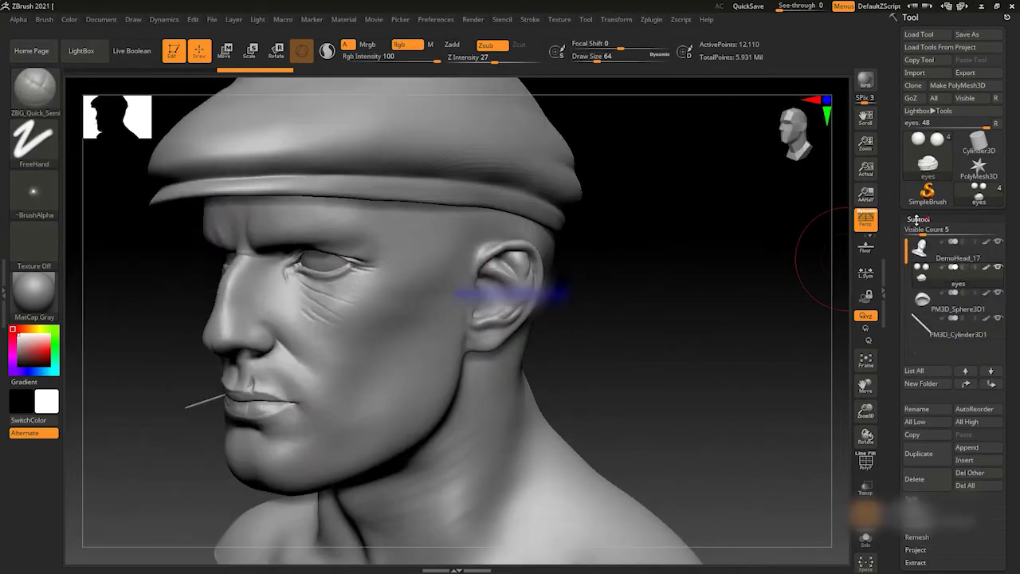
{"action": "left_click", "coordinate": [918, 221]}
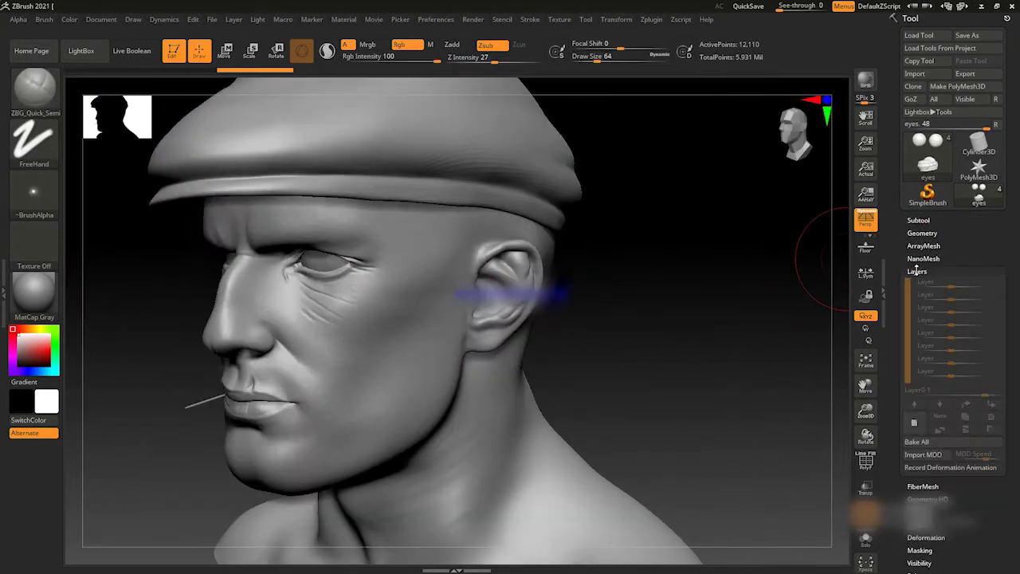
{"action": "left_click", "coordinate": [916, 220]}
{"action": "right_click_drag", "start_coordinate": [428, 296], "coordinate": [763, 284], "text": "alt"}
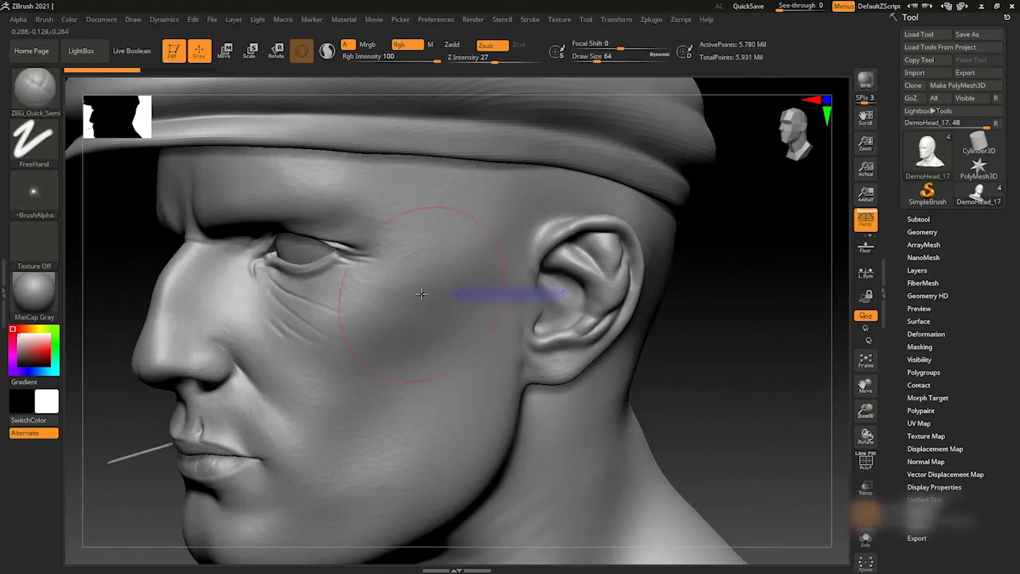
{"action": "left_click_drag", "start_coordinate": [763, 283], "coordinate": [741, 279]}
Pick a different brush alpha, undo the trial cheek ridge and turn on local symmetry.
{"action": "left_click", "coordinate": [33, 195]}
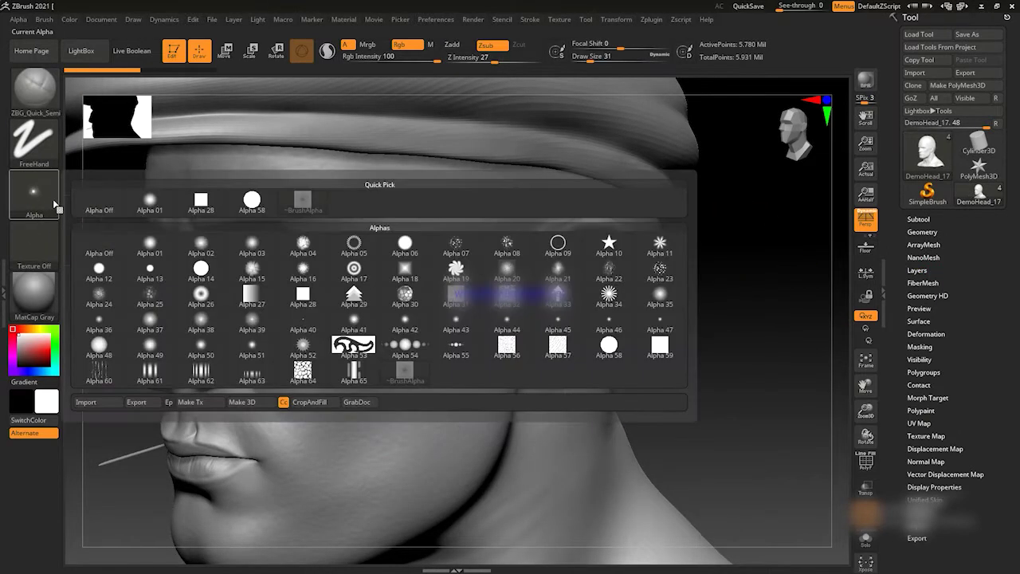
{"action": "left_click", "coordinate": [35, 197]}
{"action": "mouse_move", "coordinate": [609, 296]}
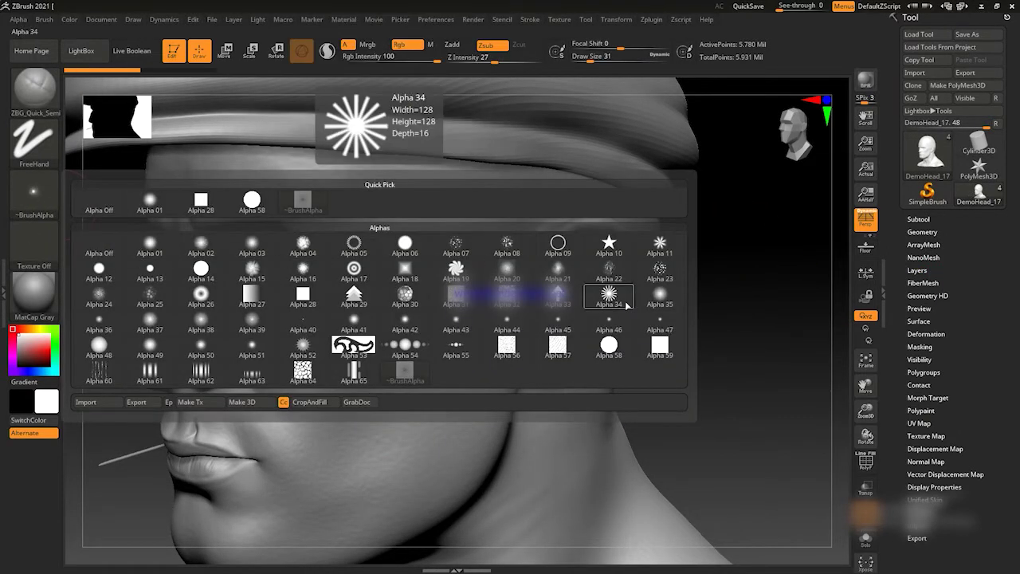
{"action": "left_click", "coordinate": [247, 325]}
{"action": "key", "text": "ctrl"}
{"action": "key", "text": "ctrl+z"}
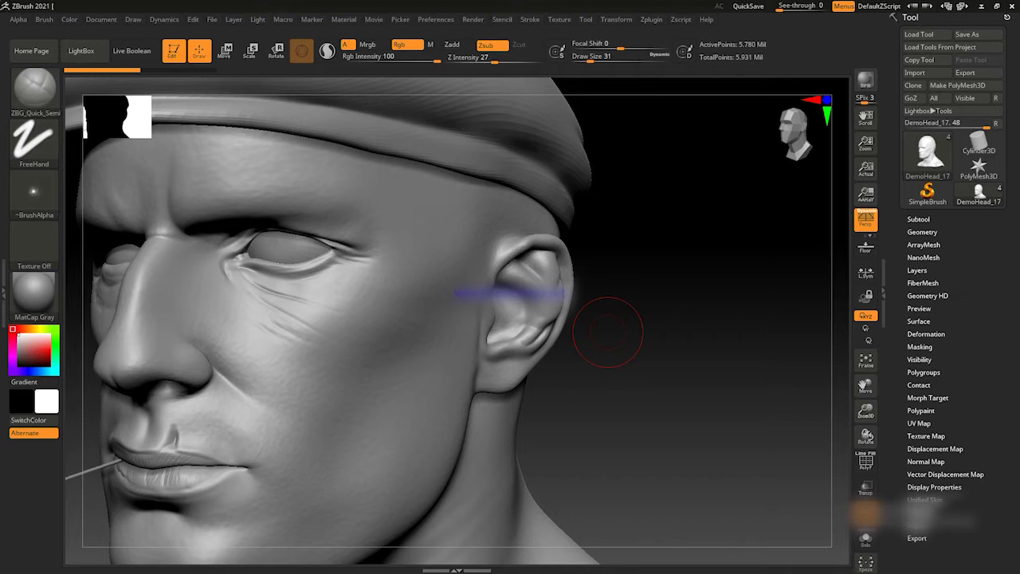
{"action": "key", "text": "x"}
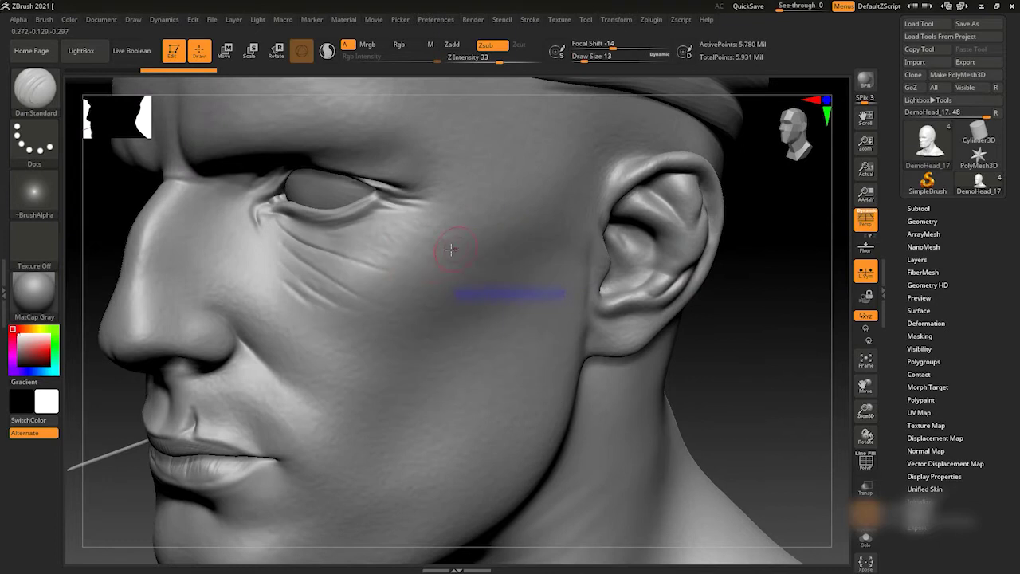
Carve a groove scar across the cheek, then switch to the Inflat brush to inspect it.
{"action": "left_click_drag", "start_coordinate": [427, 248], "coordinate": [478, 253]}
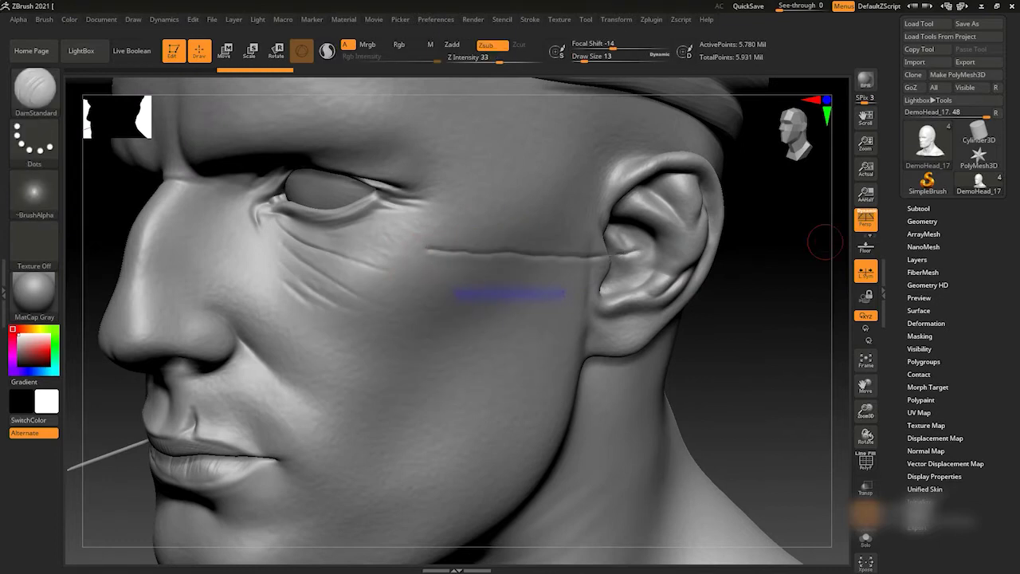
{"action": "right_click_drag", "start_coordinate": [622, 253], "coordinate": [767, 252]}
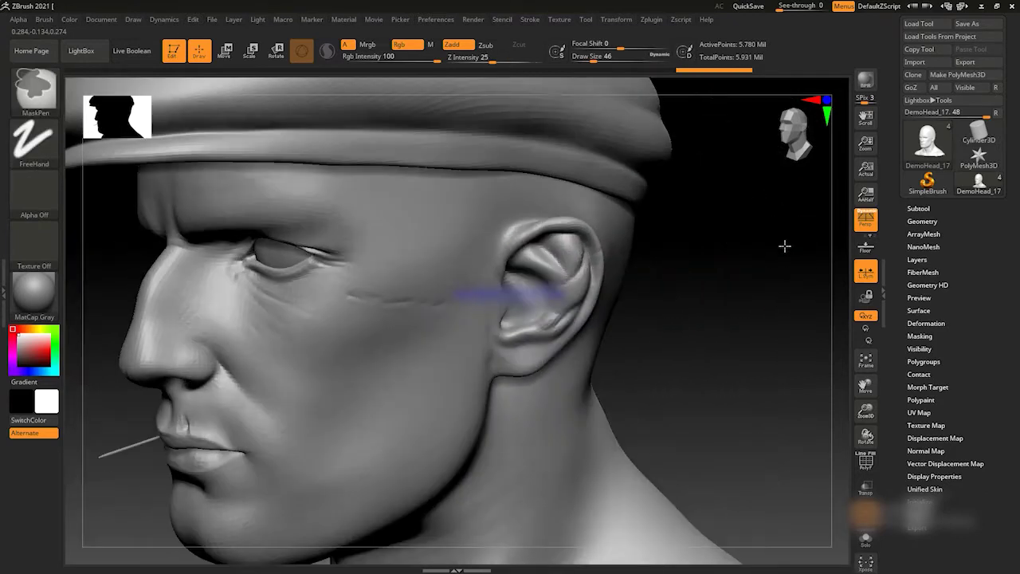
{"action": "key", "text": "b"}
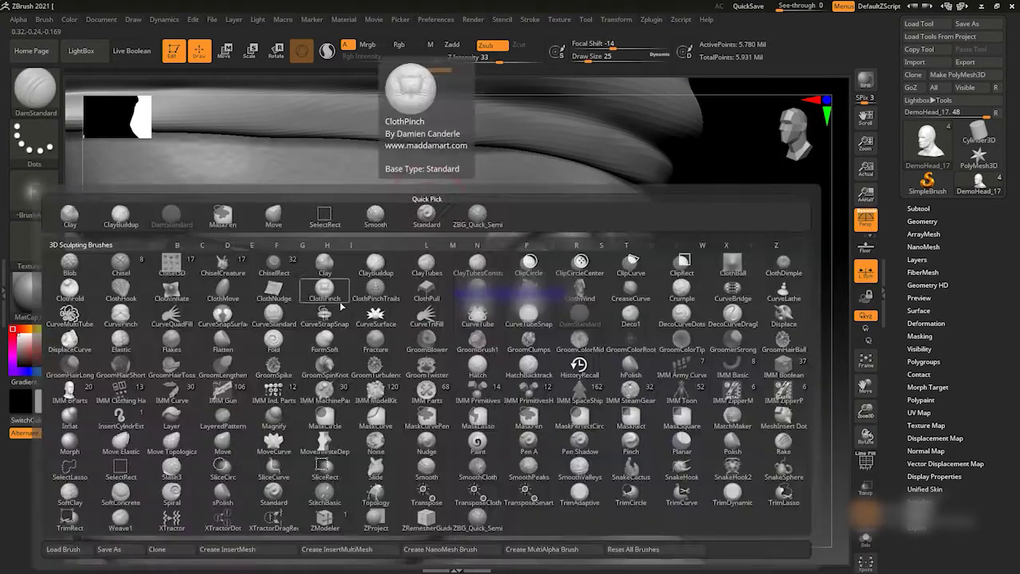
{"action": "key", "text": "i"}
{"action": "key", "text": "n"}
{"action": "left_click_drag", "start_coordinate": [712, 221], "coordinate": [787, 271]}
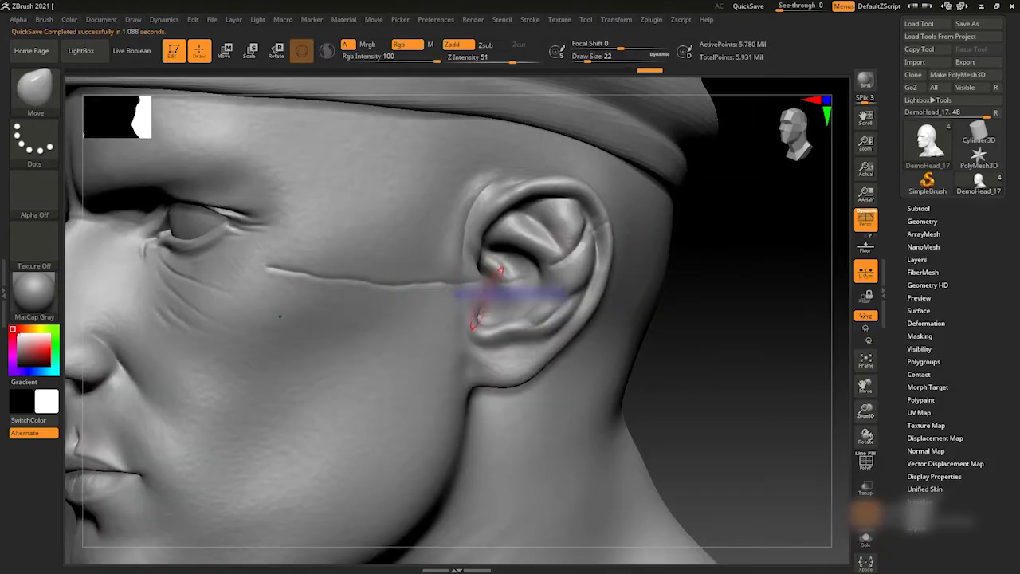
Alternate between DamStandard and Inflat while orbiting around the cheek scar.
{"action": "key", "text": "b"}
{"action": "key", "text": "d"}
{"action": "key", "text": "s"}
{"action": "key", "text": "b"}
{"action": "key", "text": "i"}
{"action": "key", "text": "n"}
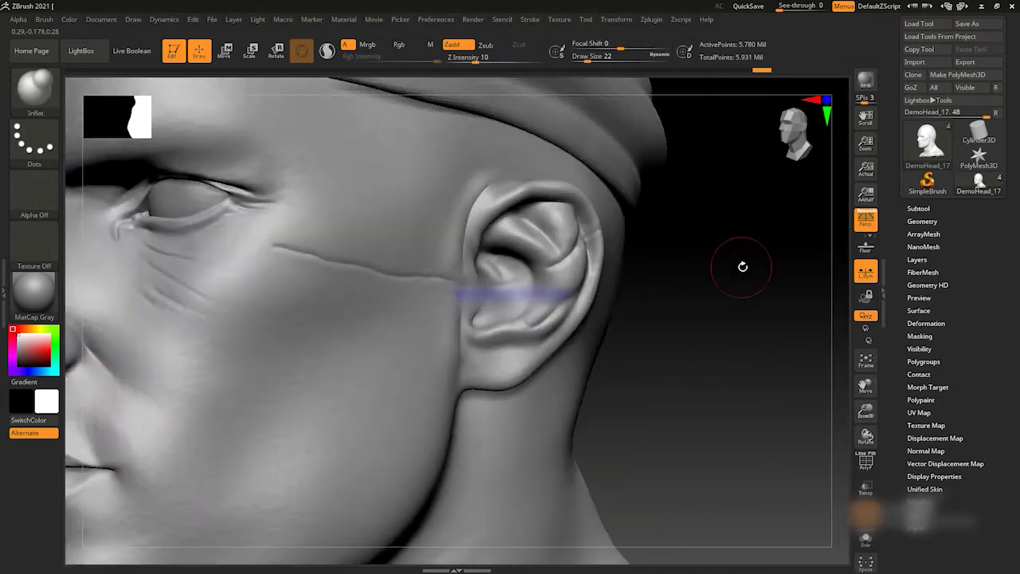
{"action": "left_click_drag", "start_coordinate": [744, 266], "coordinate": [731, 278]}
{"action": "key", "text": "b"}
{"action": "key", "text": "d"}
{"action": "key", "text": "s"}
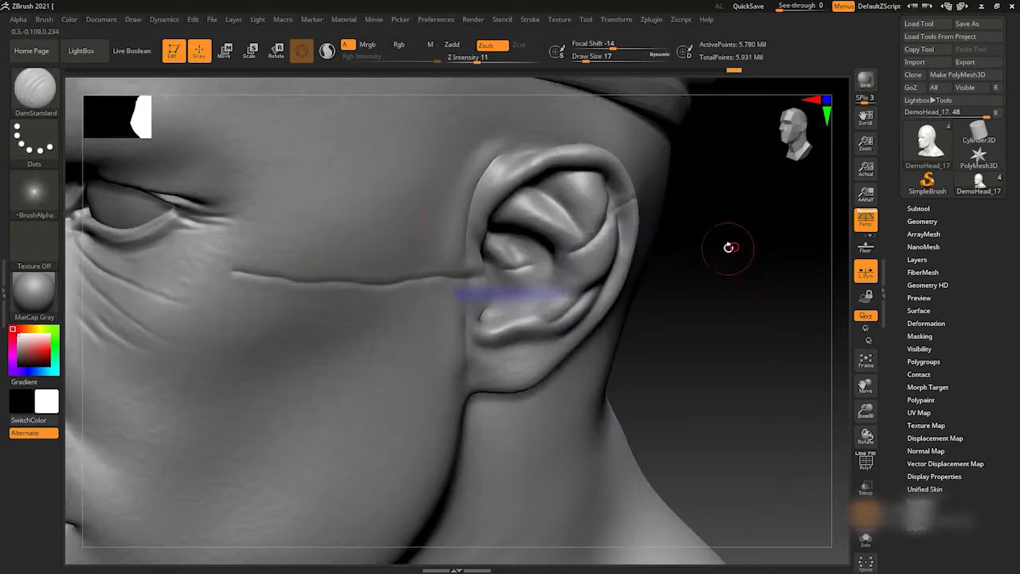
Switch to the Standard brush and turn its alpha off.
{"action": "key", "text": "b"}
{"action": "key", "text": "s"}
{"action": "key", "text": "t"}
{"action": "left_click", "coordinate": [35, 191]}
{"action": "left_click", "coordinate": [354, 203]}
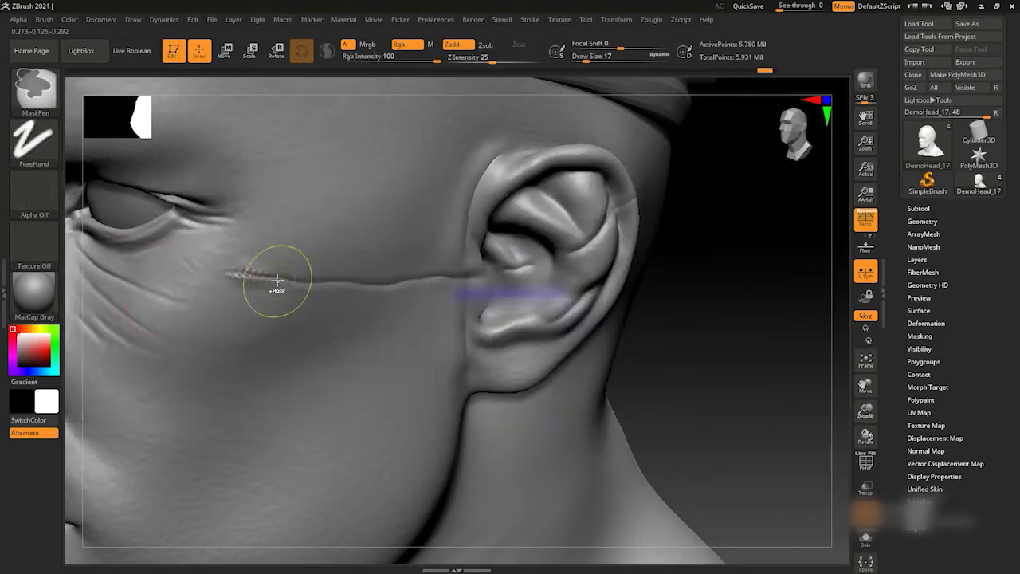
{"action": "left_click", "coordinate": [34, 191]}
{"action": "left_click", "coordinate": [99, 245]}
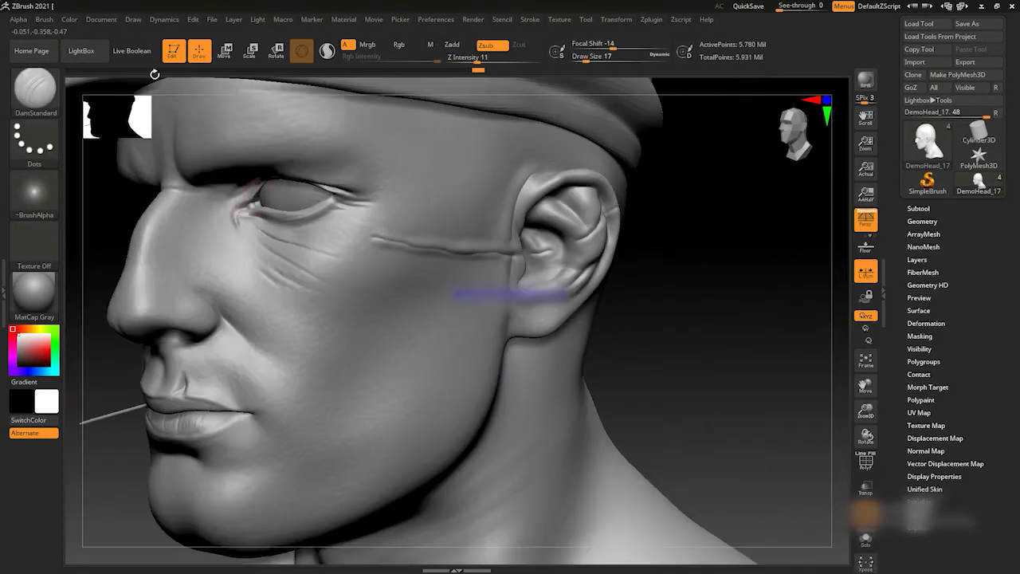
Try the lizard skin brush, then load ZBG damage and roughen the cheek groove.
{"action": "key", "text": "comma"}
{"action": "double_click", "coordinate": [91, 187]}
{"action": "key", "text": "alt+Tab"}
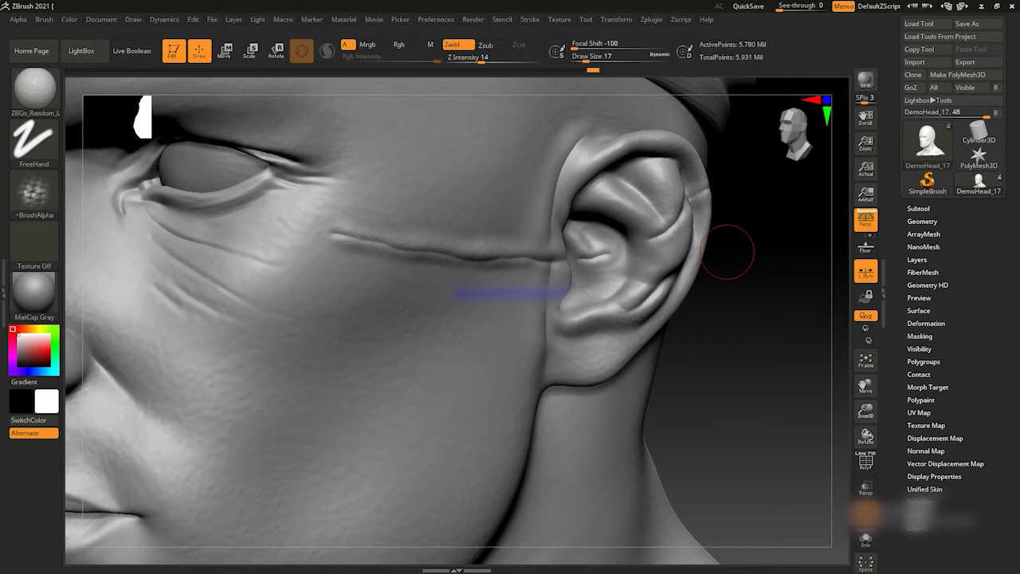
{"action": "left_click_drag", "start_coordinate": [787, 226], "coordinate": [717, 239]}
{"action": "key", "text": "comma"}
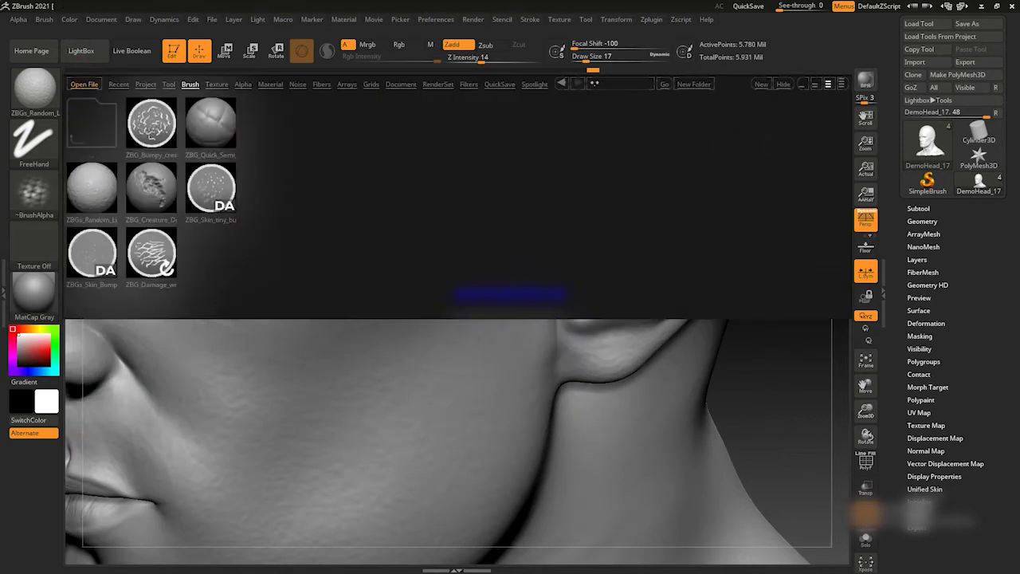
{"action": "double_click", "coordinate": [155, 183]}
{"action": "left_click_drag", "start_coordinate": [562, 254], "coordinate": [507, 253]}
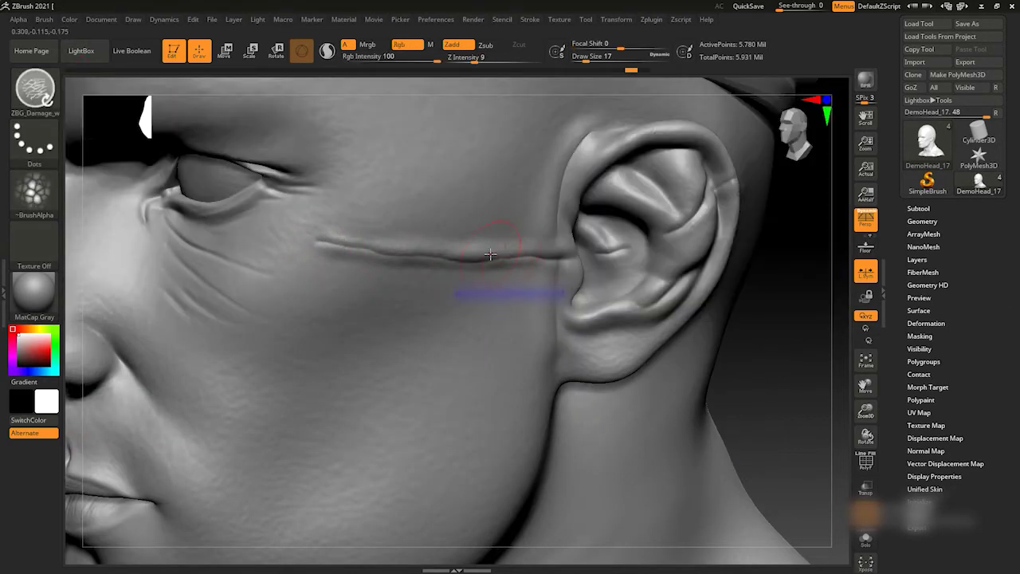
With Alpha 60, carve the groove along the cheek toward the ear and face the front.
{"action": "right_click_drag", "start_coordinate": [448, 249], "coordinate": [660, 246]}
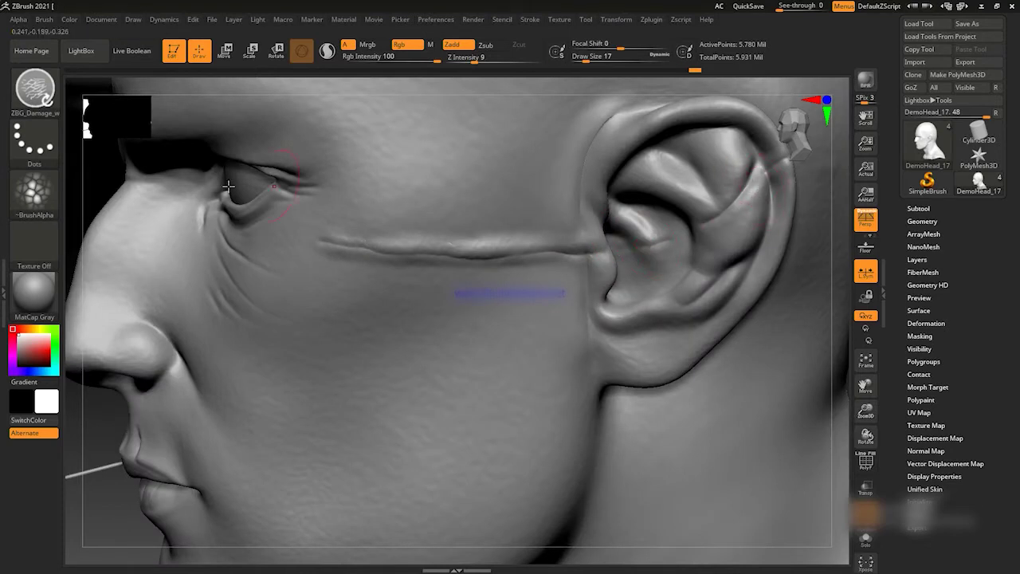
{"action": "key", "text": "alt+a"}
{"action": "mouse_move", "coordinate": [745, 174]}
{"action": "right_mouse_down"}
{"action": "mouse_move", "coordinate": [762, 215]}
{"action": "mouse_move", "coordinate": [726, 244]}
{"action": "mouse_move", "coordinate": [779, 277]}
{"action": "mouse_move", "coordinate": [758, 244]}
{"action": "mouse_move", "coordinate": [768, 251]}
{"action": "right_mouse_up"}
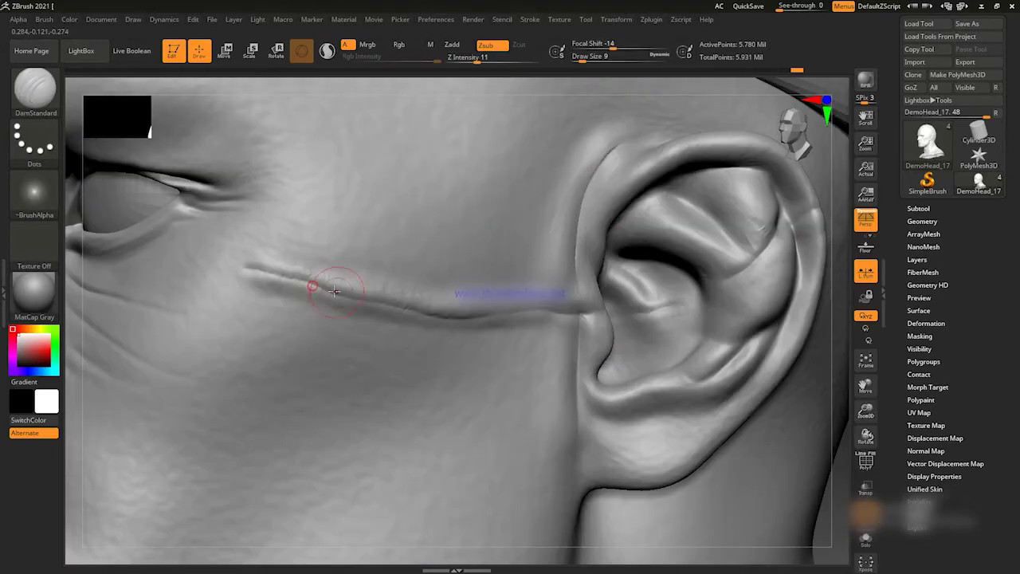
{"action": "left_click_drag", "start_coordinate": [469, 326], "coordinate": [302, 279]}
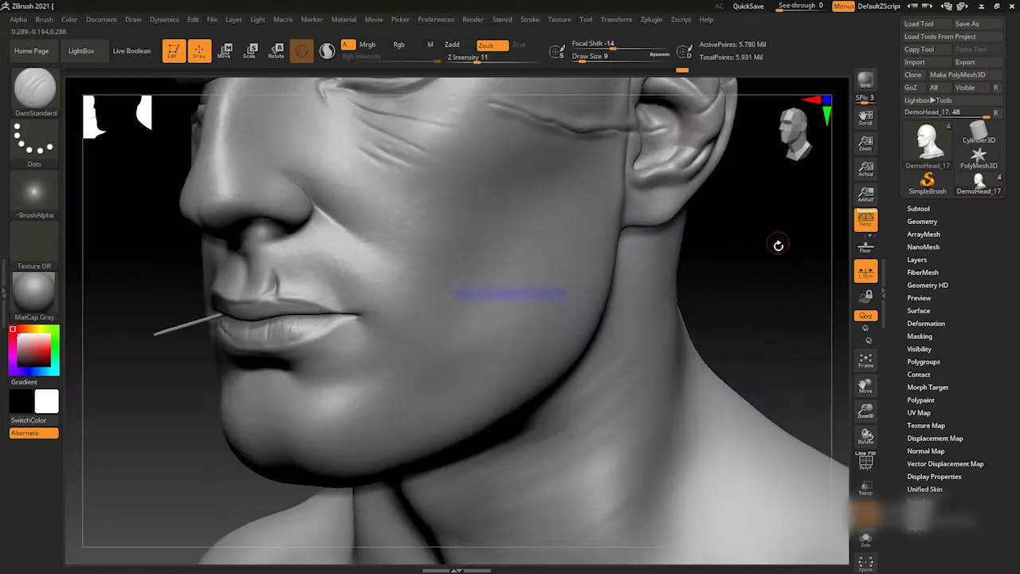
{"action": "left_click_drag", "start_coordinate": [779, 244], "coordinate": [703, 304]}
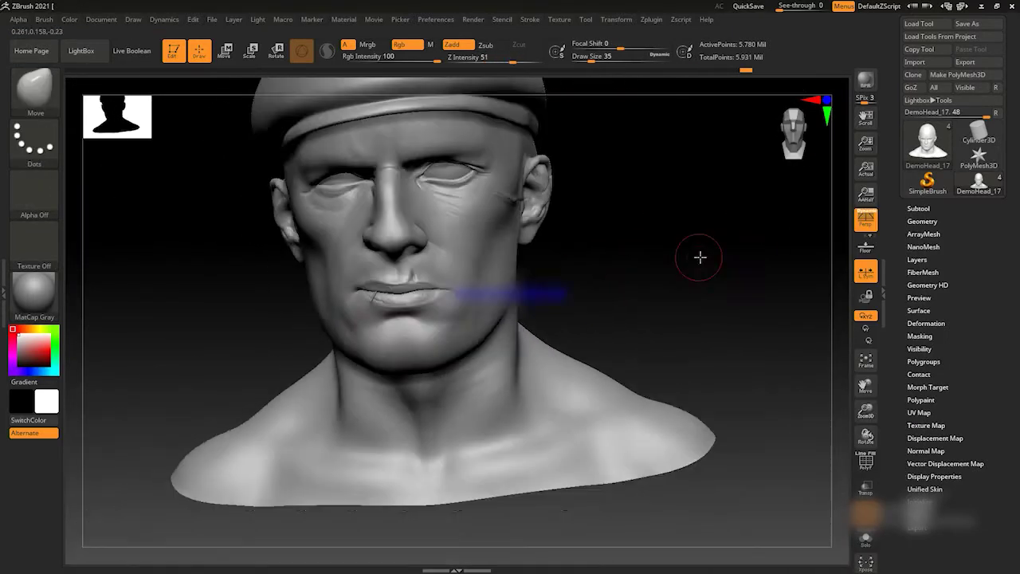
Shrink the brush for a thin crease and frame the jaw in a three-quarter view.
{"action": "mouse_move", "coordinate": [699, 257]}
{"action": "left_mouse_down"}
{"action": "mouse_move", "coordinate": [714, 266]}
{"action": "mouse_move", "coordinate": [714, 232]}
{"action": "mouse_move", "coordinate": [705, 257]}
{"action": "mouse_move", "coordinate": [702, 247]}
{"action": "mouse_move", "coordinate": [629, 258]}
{"action": "mouse_move", "coordinate": [644, 242]}
{"action": "mouse_move", "coordinate": [669, 261]}
{"action": "left_mouse_up"}
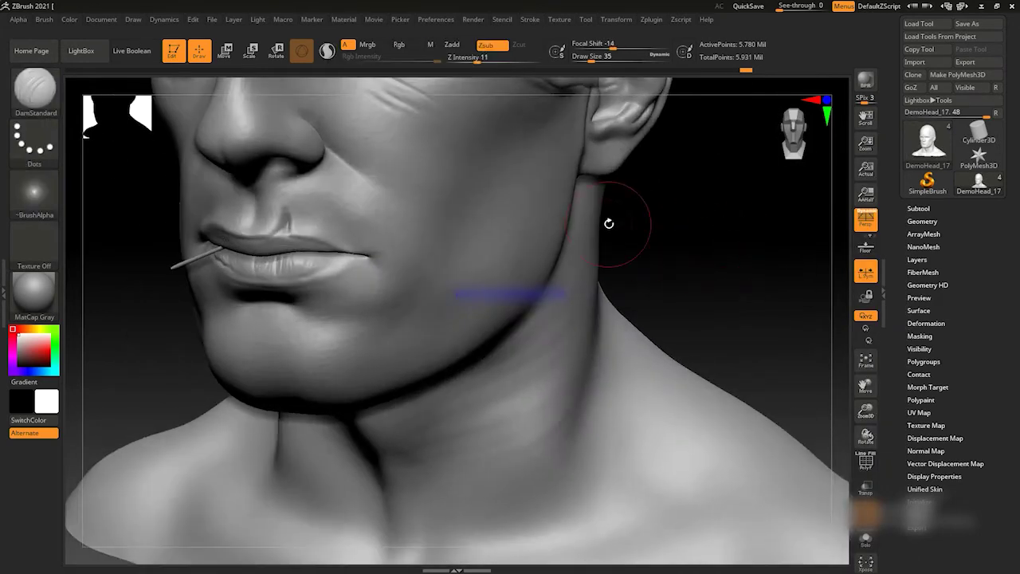
{"action": "key", "text": "space"}
{"action": "left_click_drag", "start_coordinate": [361, 357], "coordinate": [394, 337]}
{"action": "key", "text": "space"}
{"action": "key", "text": "bracketleft"}
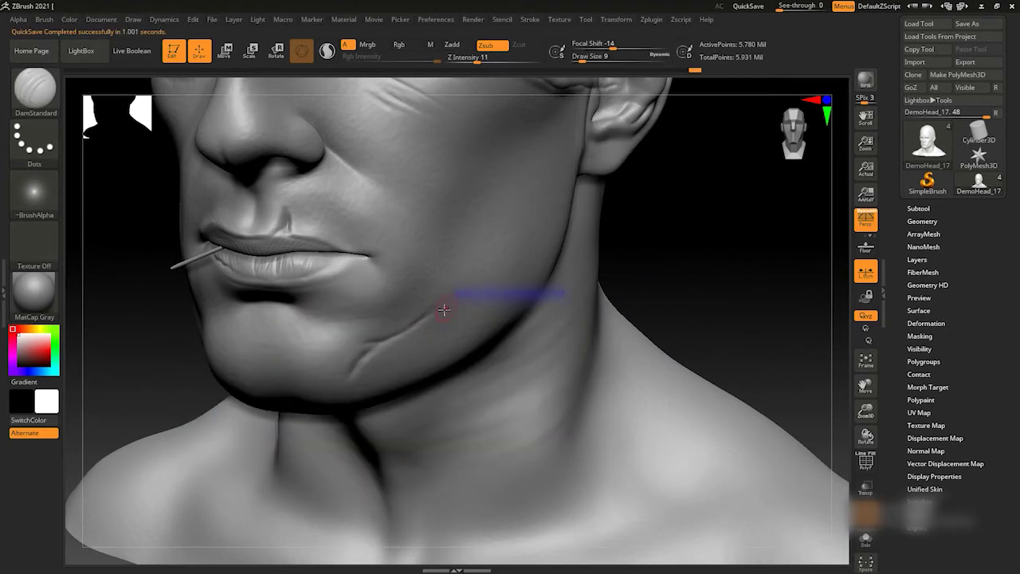
{"action": "left_click_drag", "start_coordinate": [441, 305], "coordinate": [756, 223], "text": "alt"}
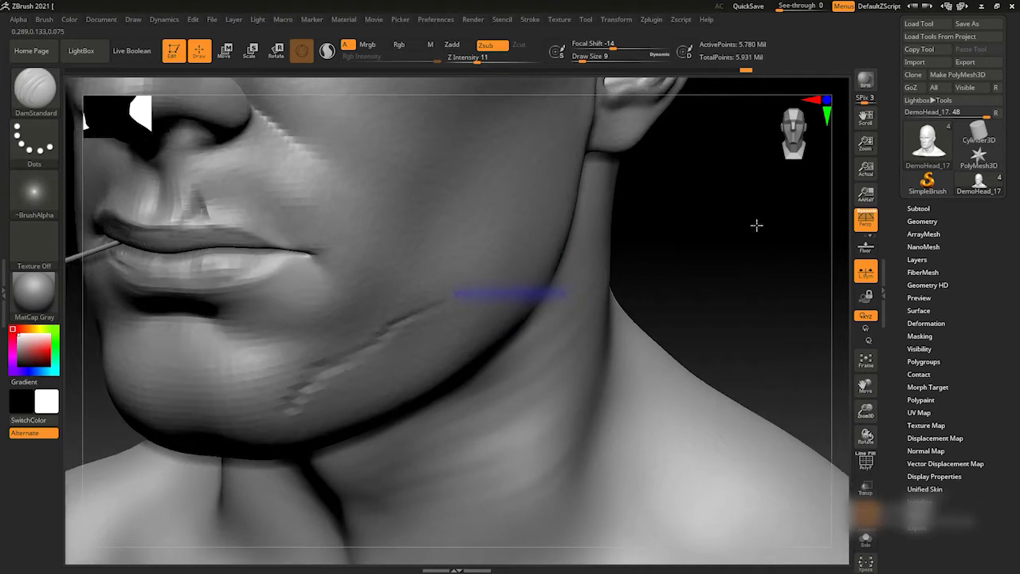
Extend the jaw crease upward with the damage brush, then return to DamStandard.
{"action": "key", "text": "b"}
{"action": "key", "text": "d"}
{"action": "key", "text": "a"}
{"action": "left_click_drag", "start_coordinate": [331, 367], "coordinate": [438, 310]}
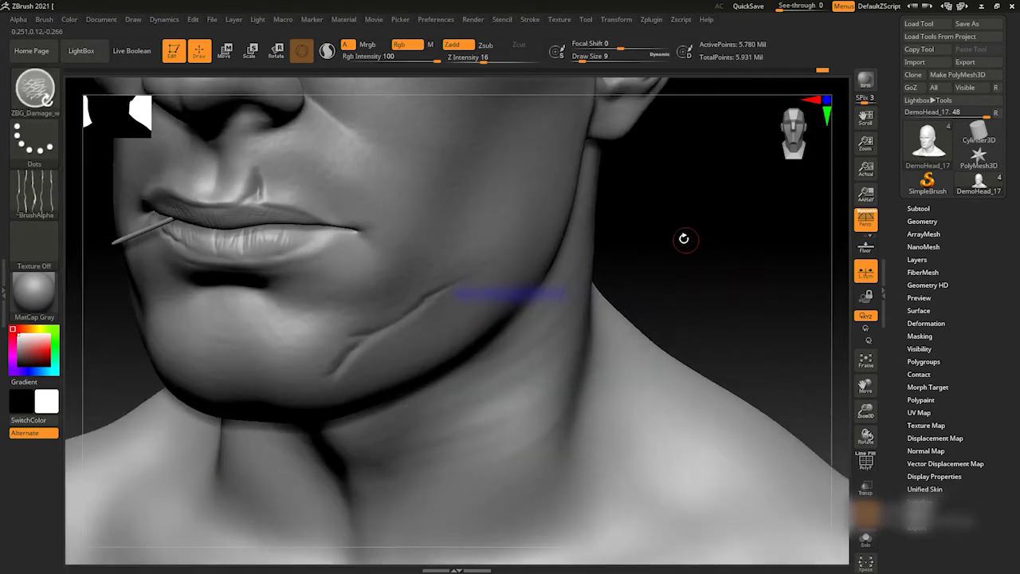
{"action": "key", "text": "b"}
{"action": "key", "text": "d"}
{"action": "key", "text": "s"}
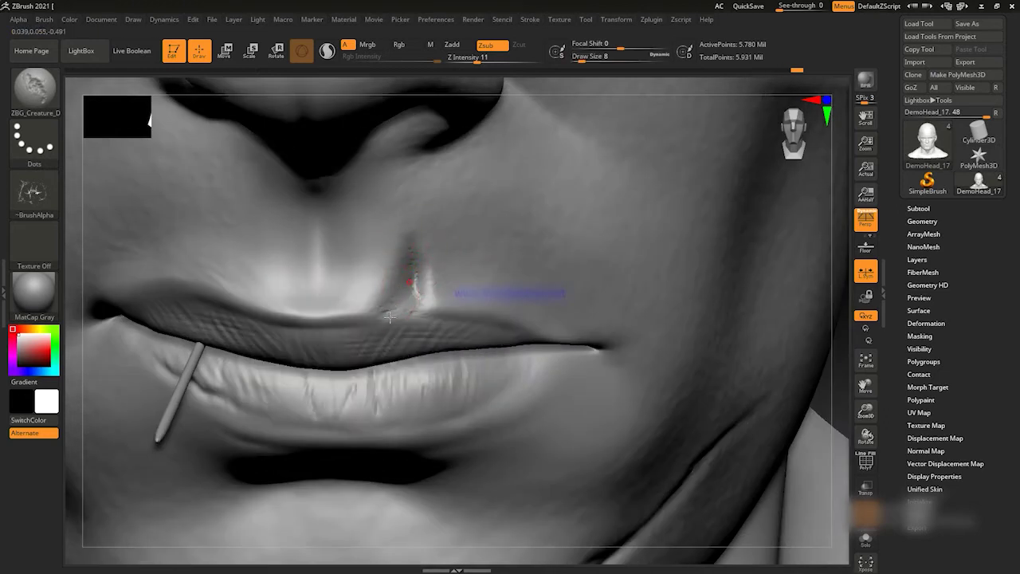
Add surface noise with the ZBGs_Random brush, then return to DamStandard.
{"action": "key", "text": "b"}
{"action": "left_click", "coordinate": [91, 182]}
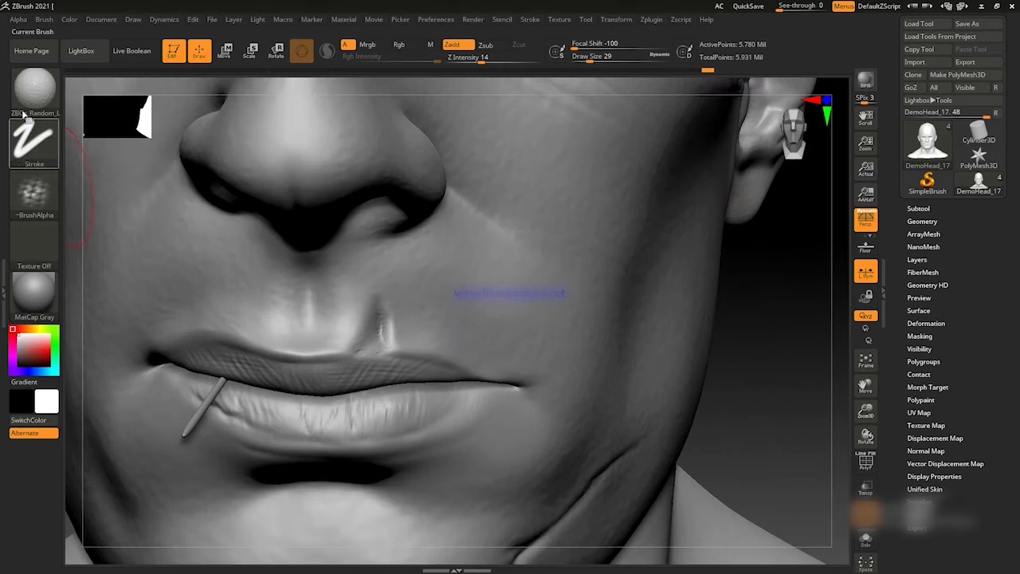
{"action": "key", "text": "b"}
{"action": "key", "text": "d"}
{"action": "key", "text": "s"}
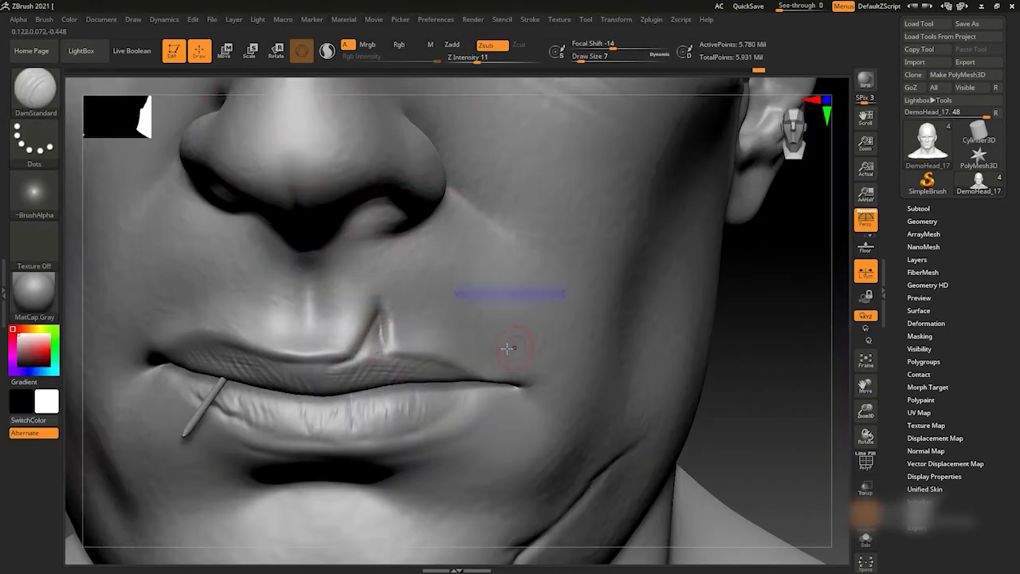
Switch to the Flatten brush and shrink it to its smallest size for the lip notch.
{"action": "key", "text": "b"}
{"action": "key", "text": "f"}
{"action": "key", "text": "l"}
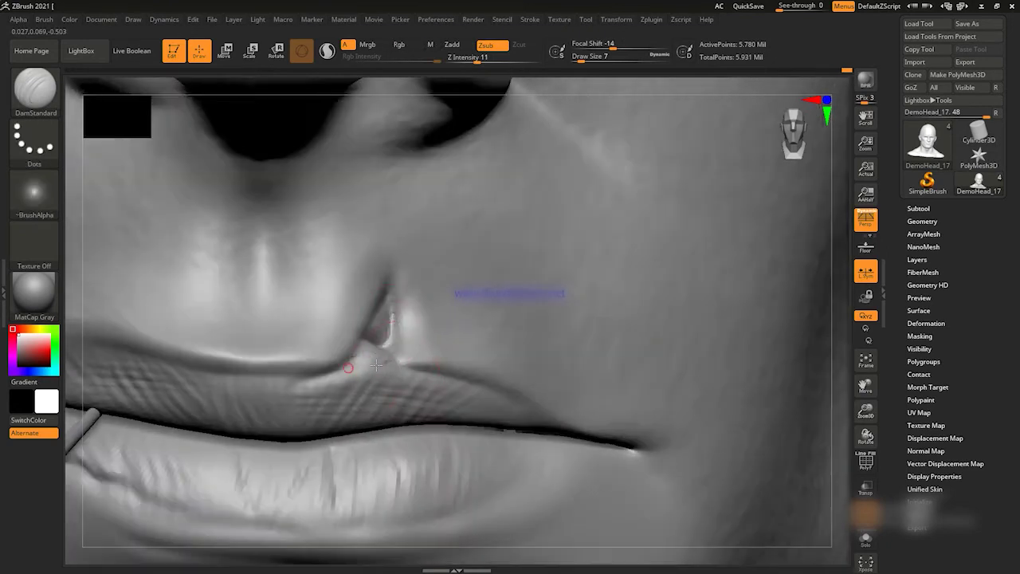
{"action": "key", "text": "bracketleft"}
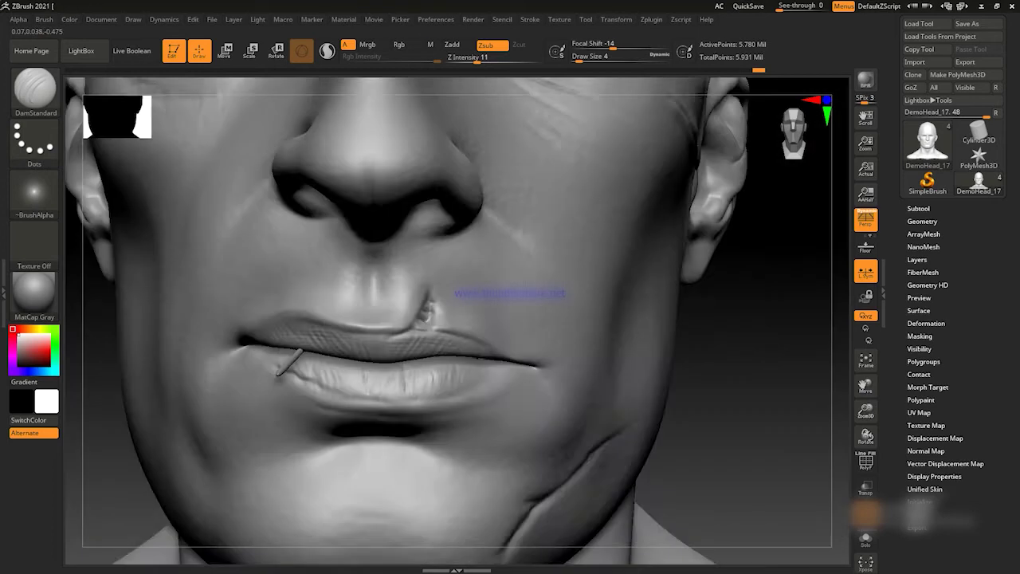
{"action": "key", "text": "b"}
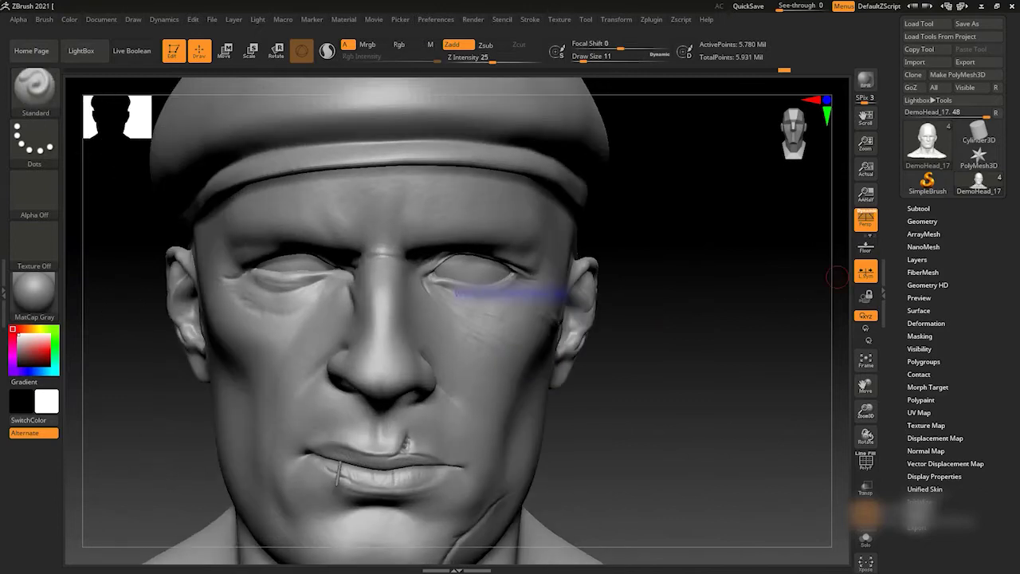
Push in and smooth the outer eyelid bulge, enlarge the brush for the neck, and open the brush library.
{"action": "key", "text": "space"}
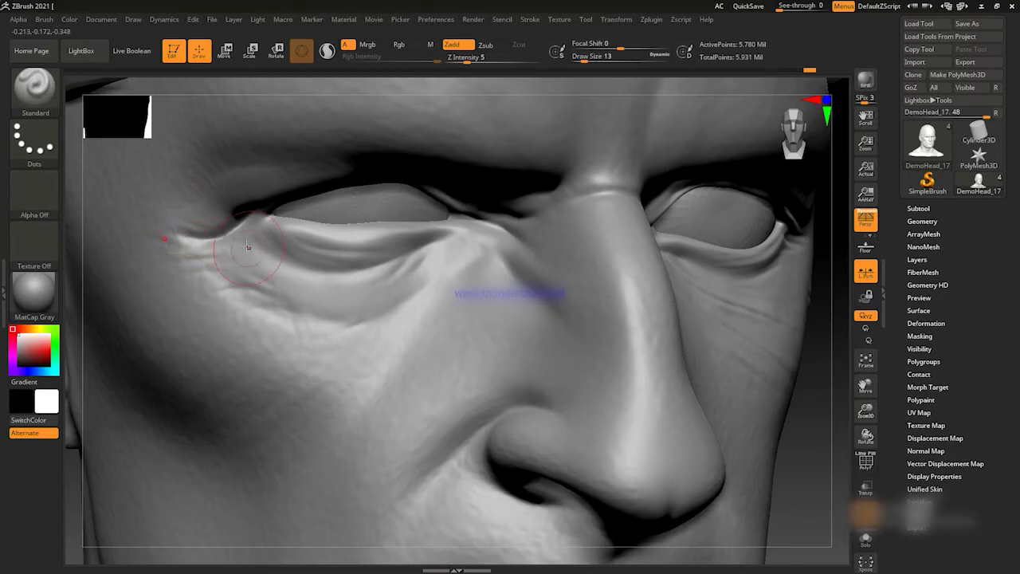
{"action": "left_click_drag", "start_coordinate": [247, 246], "coordinate": [186, 253]}
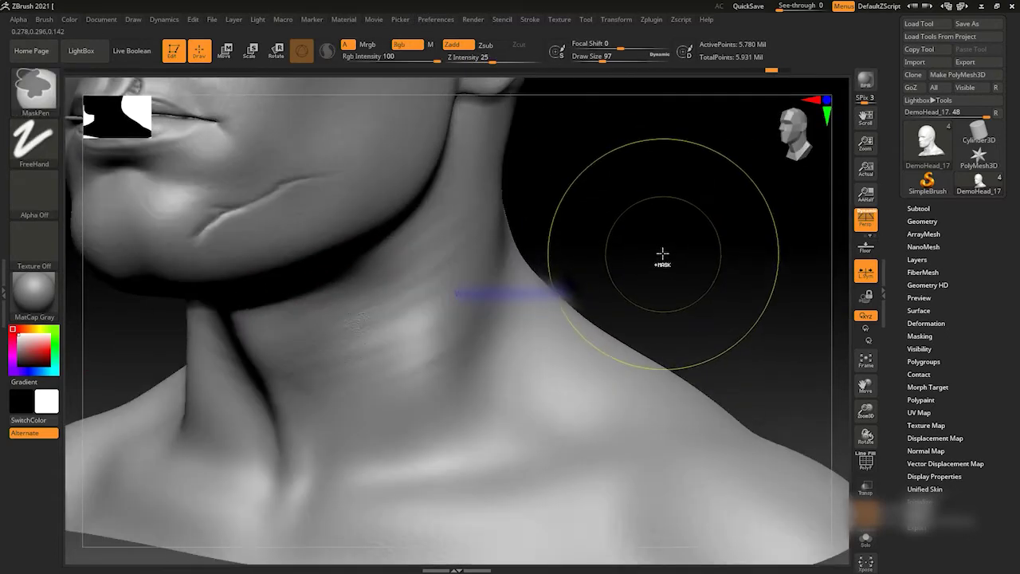
{"action": "key", "text": "space"}
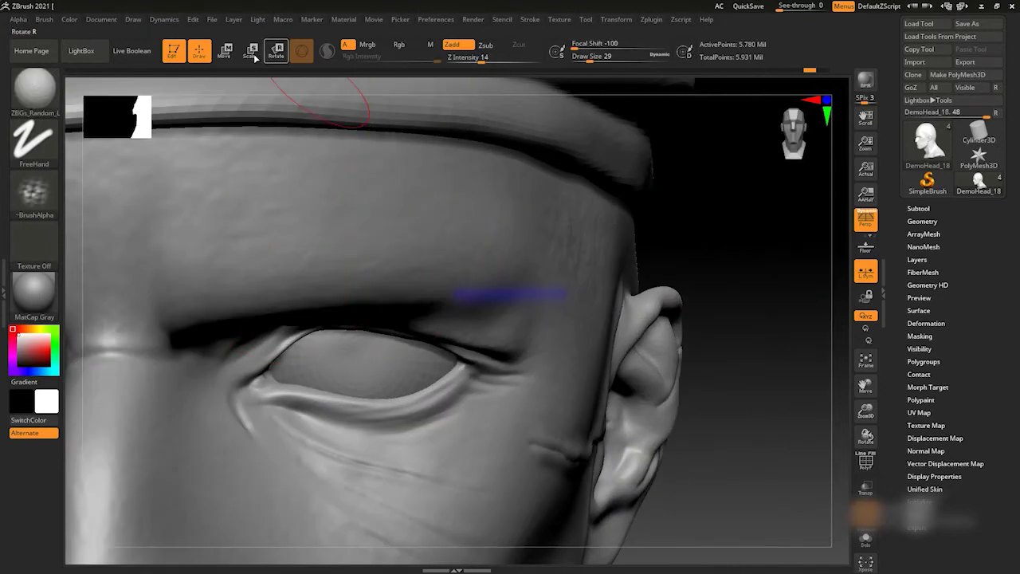
{"action": "left_click", "coordinate": [34, 88]}
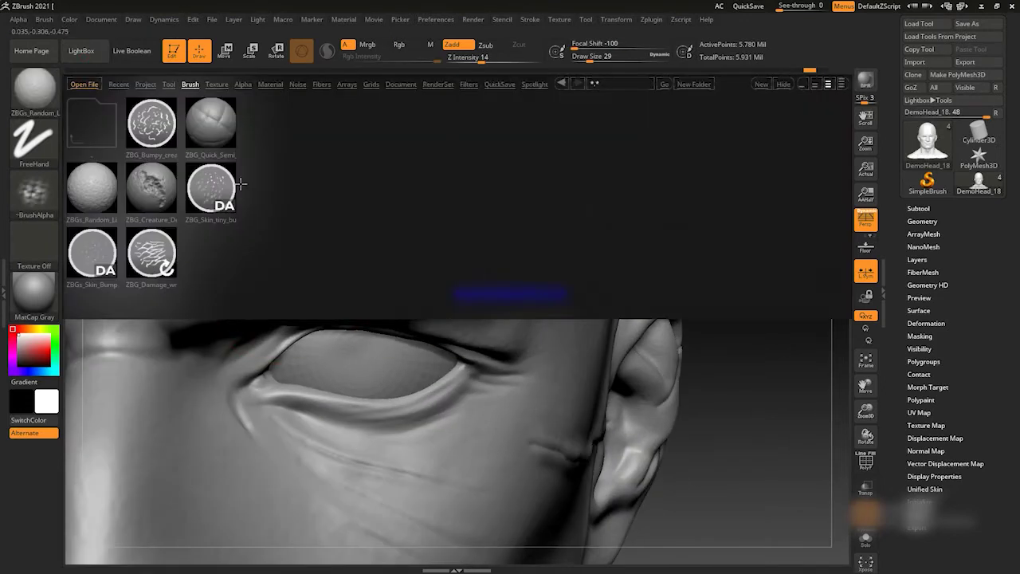
Load ZBG_Skin_tiny and orbit the head back to a three-quarter view.
{"action": "left_click", "coordinate": [91, 248]}
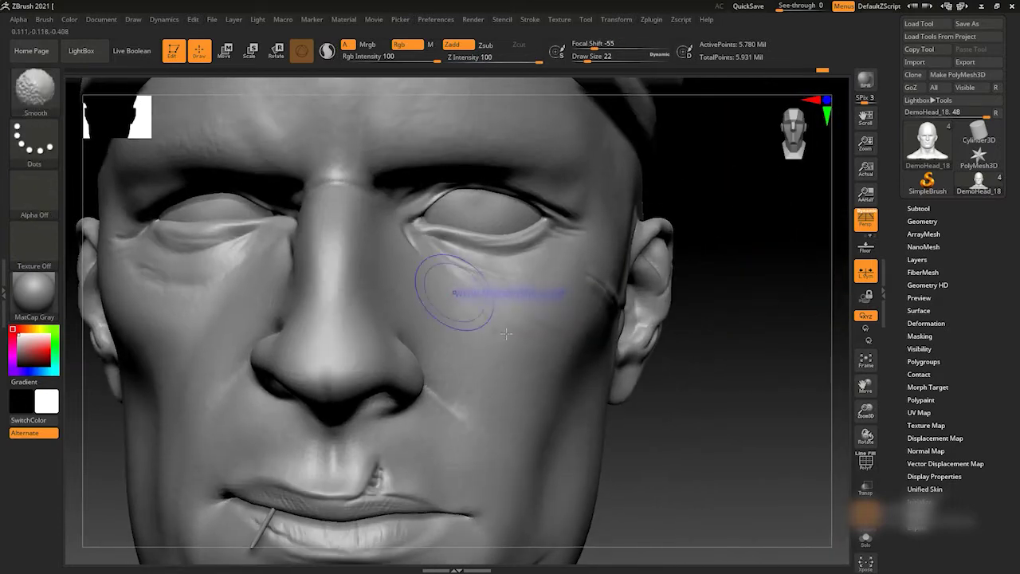
{"action": "left_click_drag", "start_coordinate": [455, 273], "coordinate": [172, 330]}
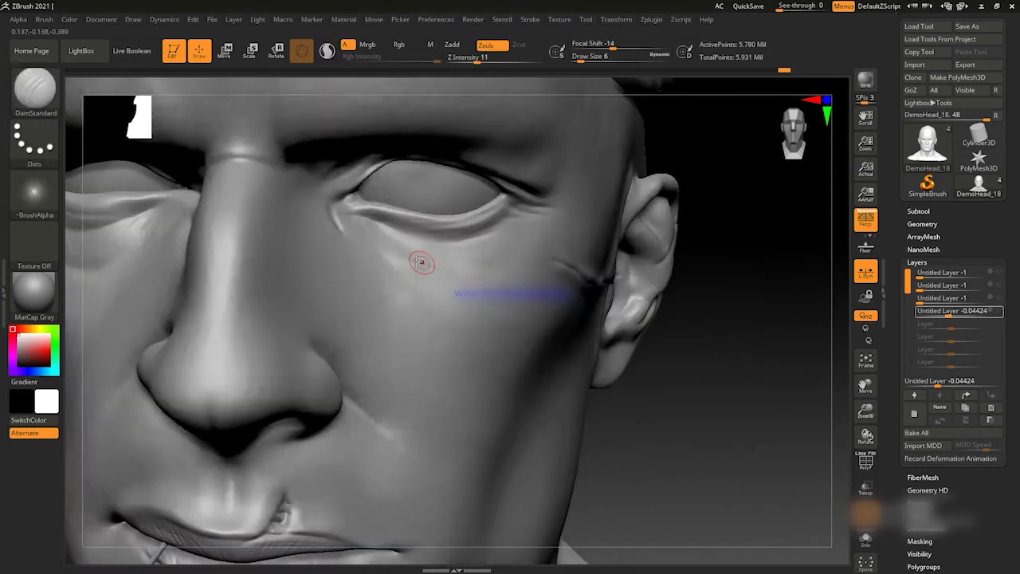
Try a striped alpha, then reload the tiny skin-detail brush from the library.
{"action": "key", "text": "space"}
{"action": "left_click", "coordinate": [371, 359]}
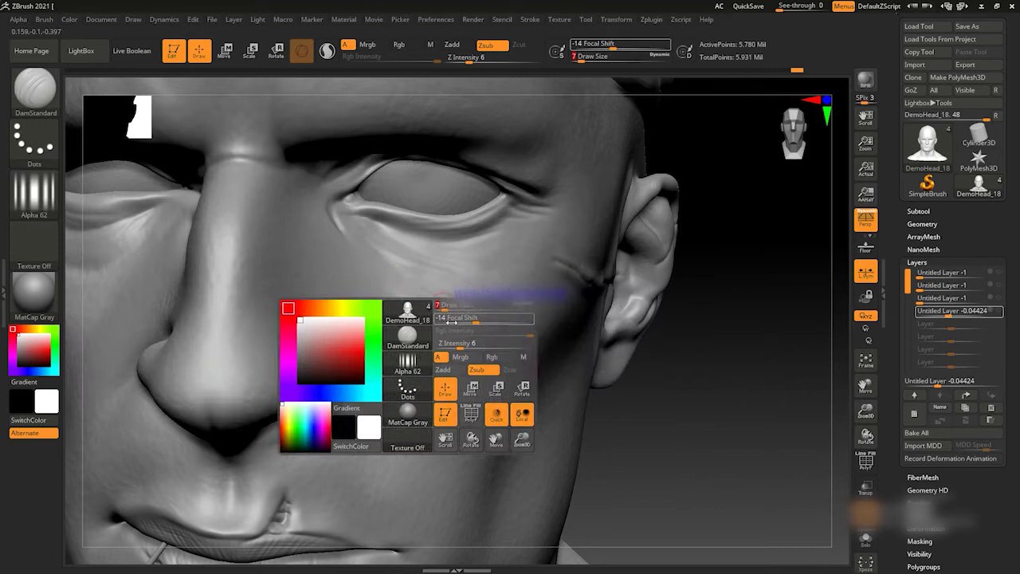
{"action": "key", "text": "space"}
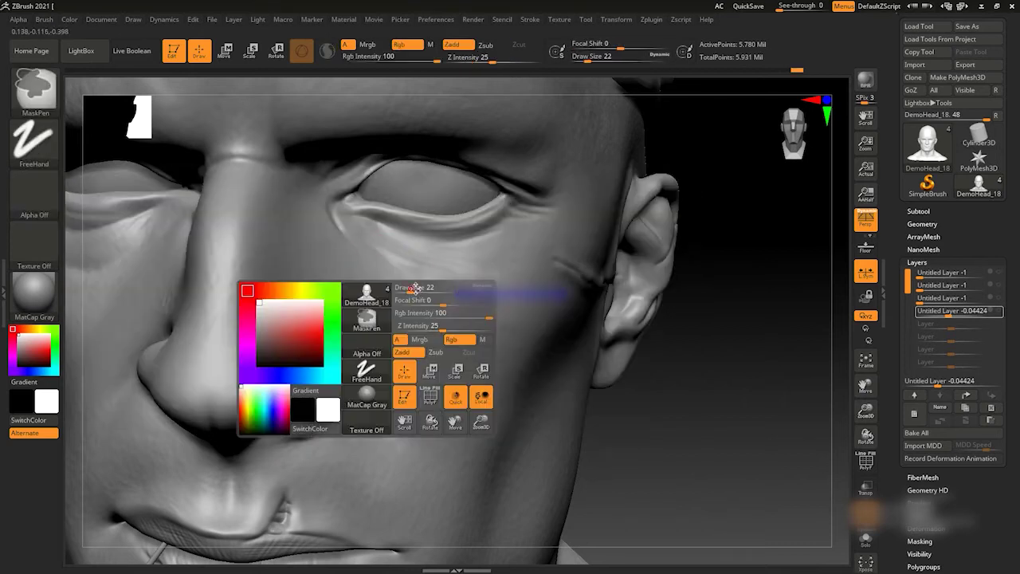
{"action": "key", "text": "space"}
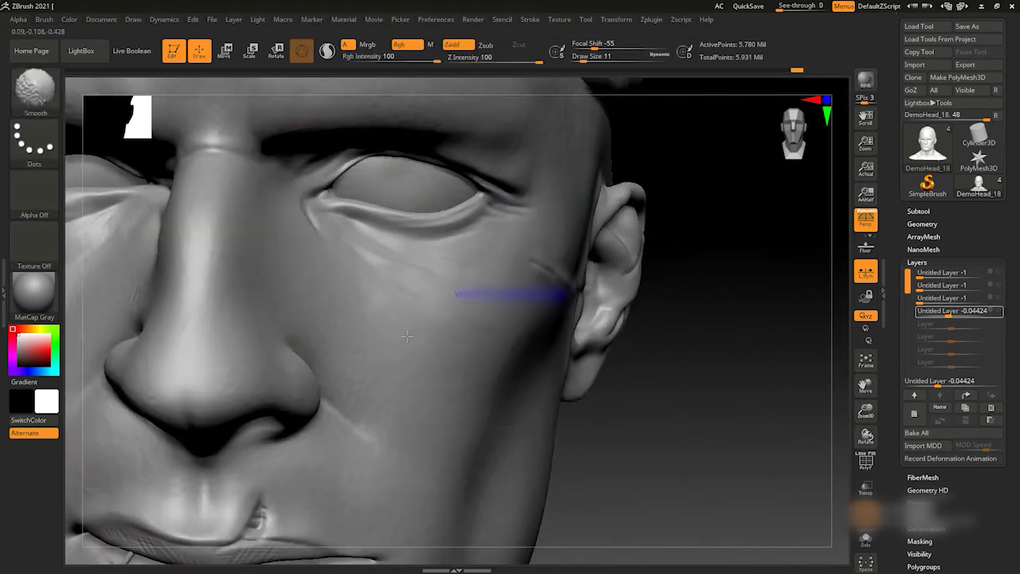
{"action": "key", "text": "comma"}
{"action": "double_click", "coordinate": [216, 182]}
{"action": "key", "text": "space"}
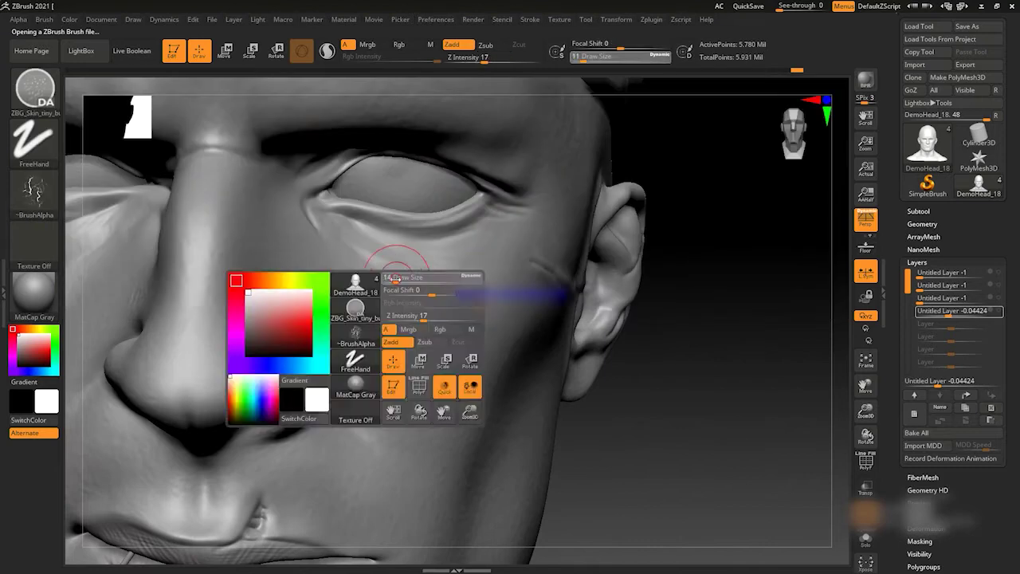
{"action": "key", "text": "comma"}
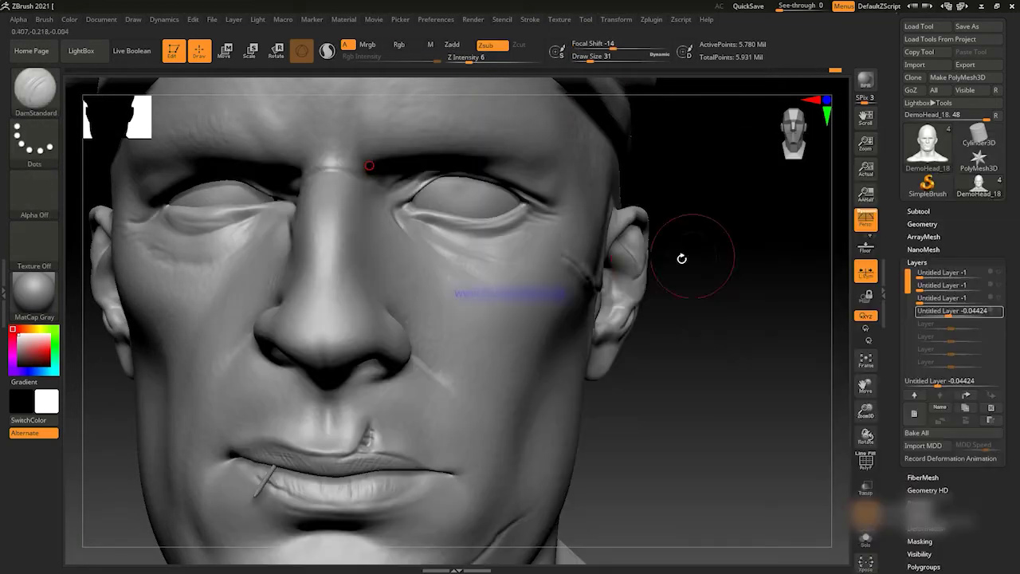
Zoom in near the eye and raise a small Standard-brush bump beside the nose.
{"action": "mouse_move", "coordinate": [623, 258]}
{"action": "right_mouse_down"}
{"action": "mouse_move", "coordinate": [678, 260]}
{"action": "mouse_move", "coordinate": [738, 284]}
{"action": "right_mouse_up"}
{"action": "key", "text": "b"}
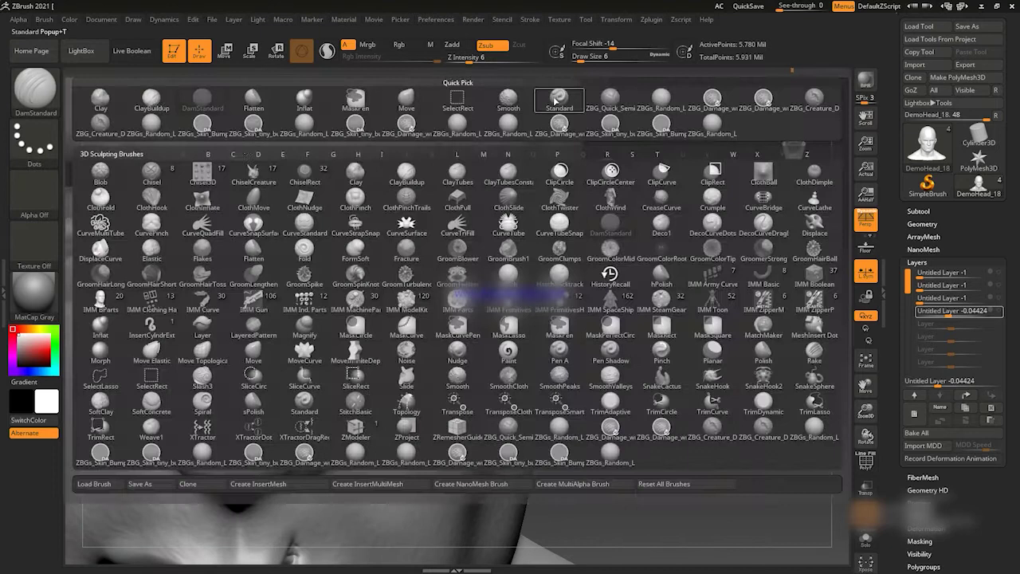
{"action": "left_click", "coordinate": [475, 275]}
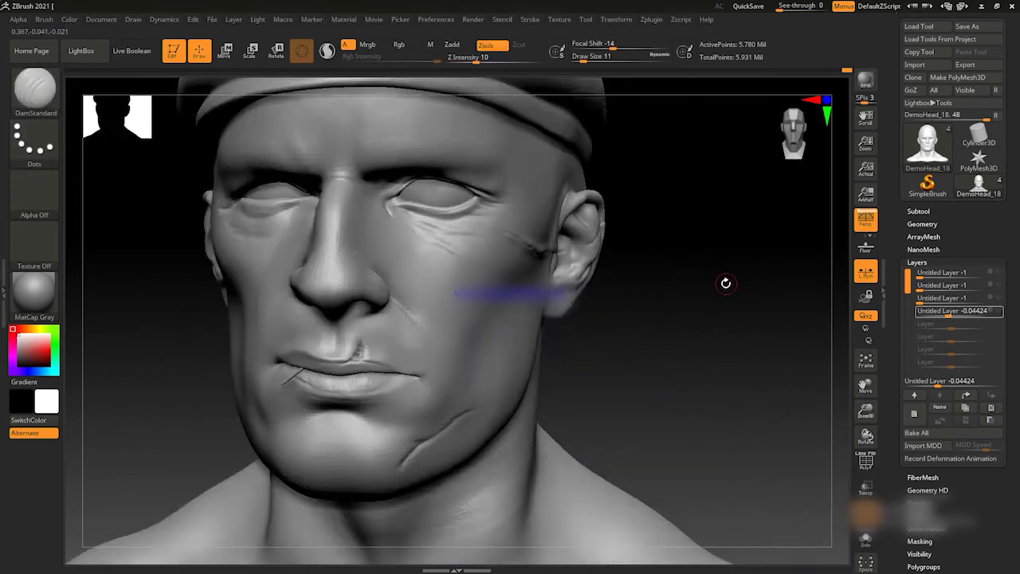
{"action": "key", "text": "b"}
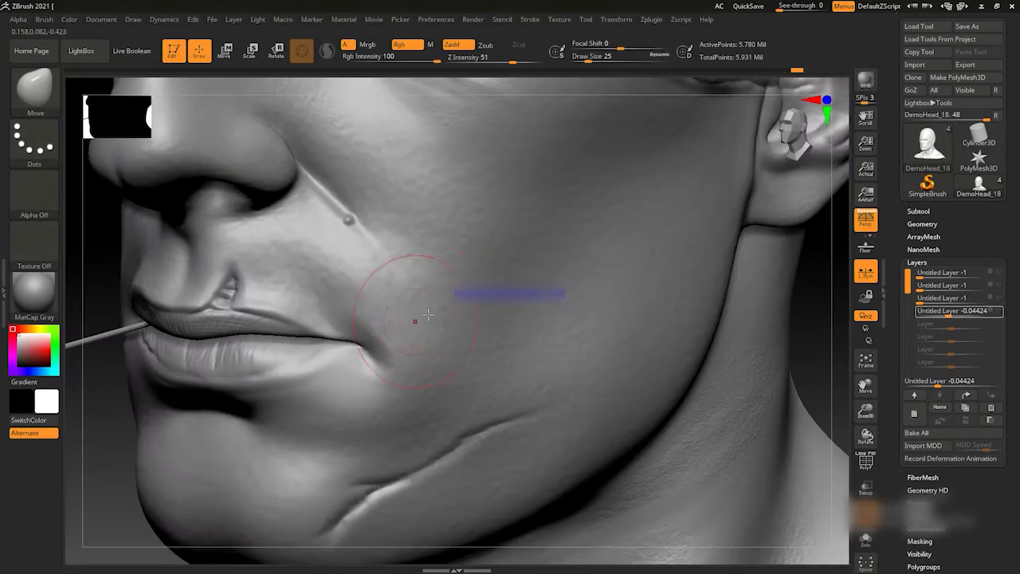
Choose a sculpting brush, trying the Move brush and loading another brush from file.
{"action": "key", "text": "b"}
{"action": "key", "text": "s"}
{"action": "key", "text": "t"}
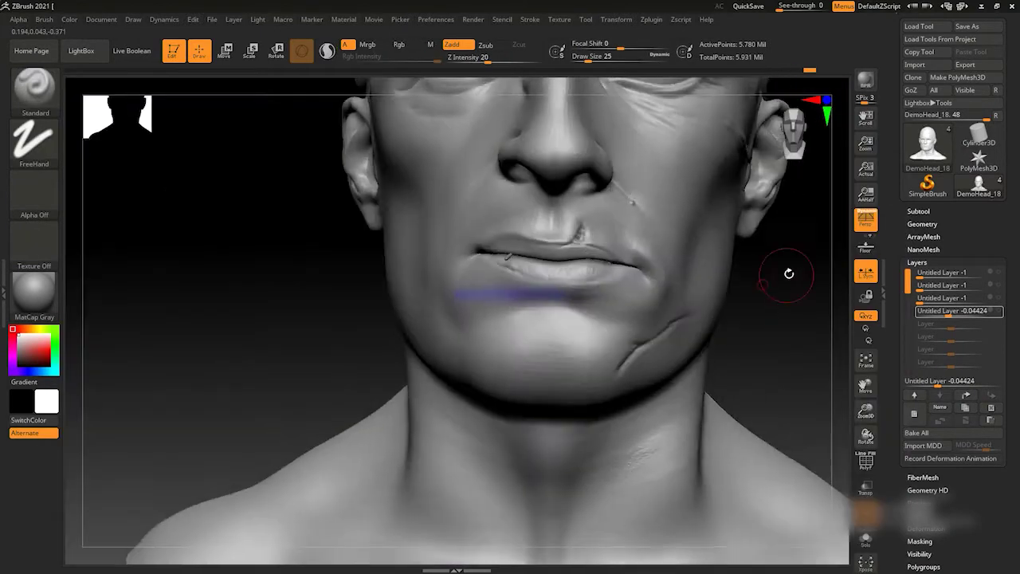
{"action": "left_click_drag", "start_coordinate": [787, 273], "coordinate": [719, 296]}
{"action": "key", "text": "b"}
{"action": "left_click", "coordinate": [629, 140]}
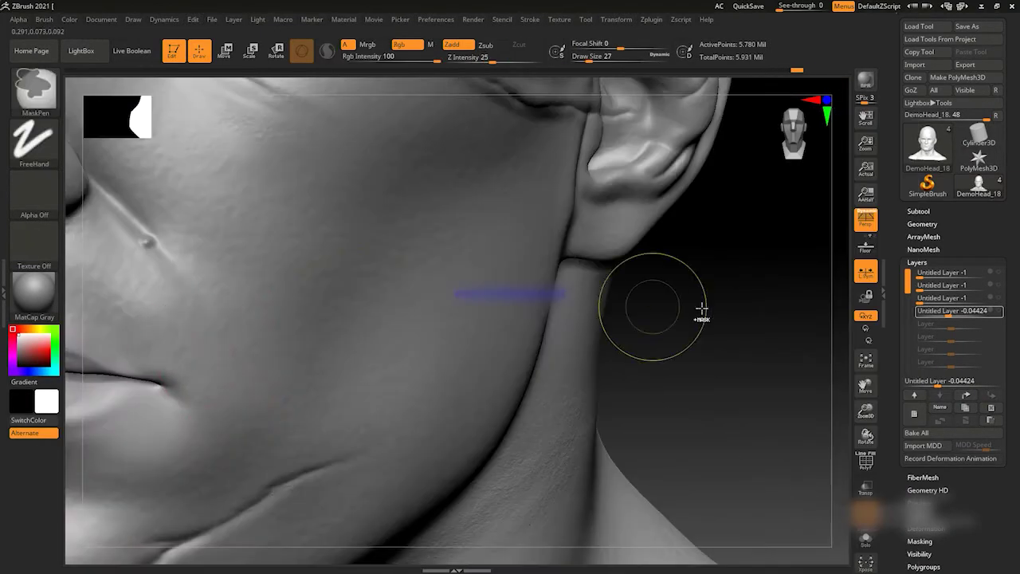
{"action": "key", "text": "space"}
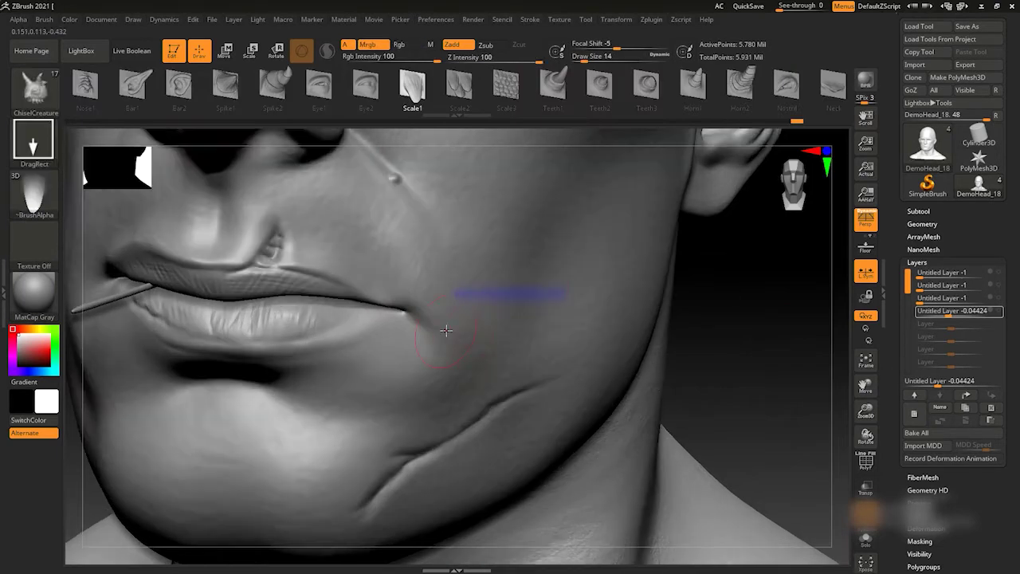
{"action": "key", "text": "b"}
{"action": "left_click", "coordinate": [131, 165]}
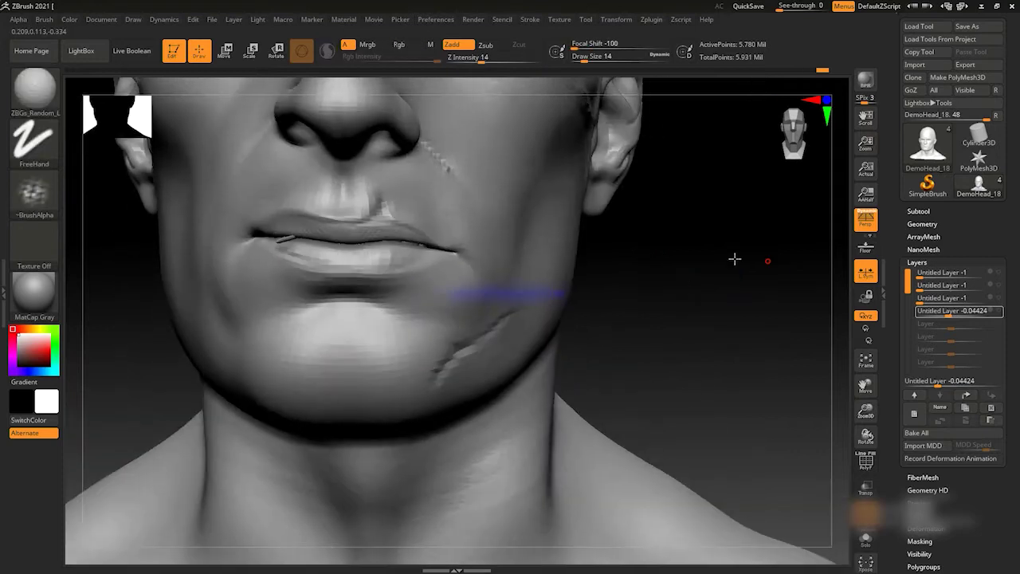
Set MaskPen to a FreeHand stroke for masking around the lips.
{"action": "key", "text": "ctrl"}
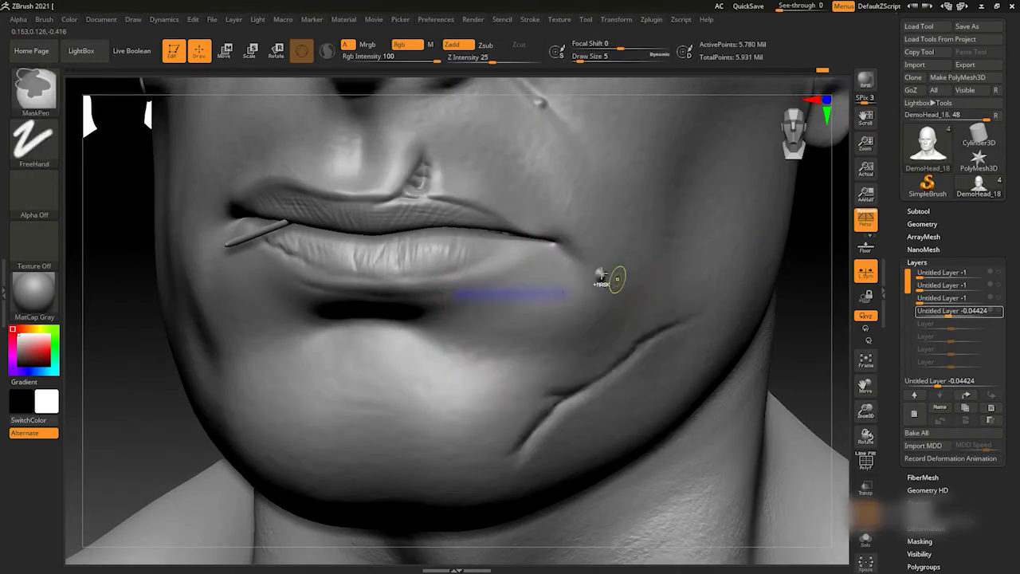
{"action": "key", "text": "space"}
{"action": "left_click", "coordinate": [239, 239]}
{"action": "key", "text": "space"}
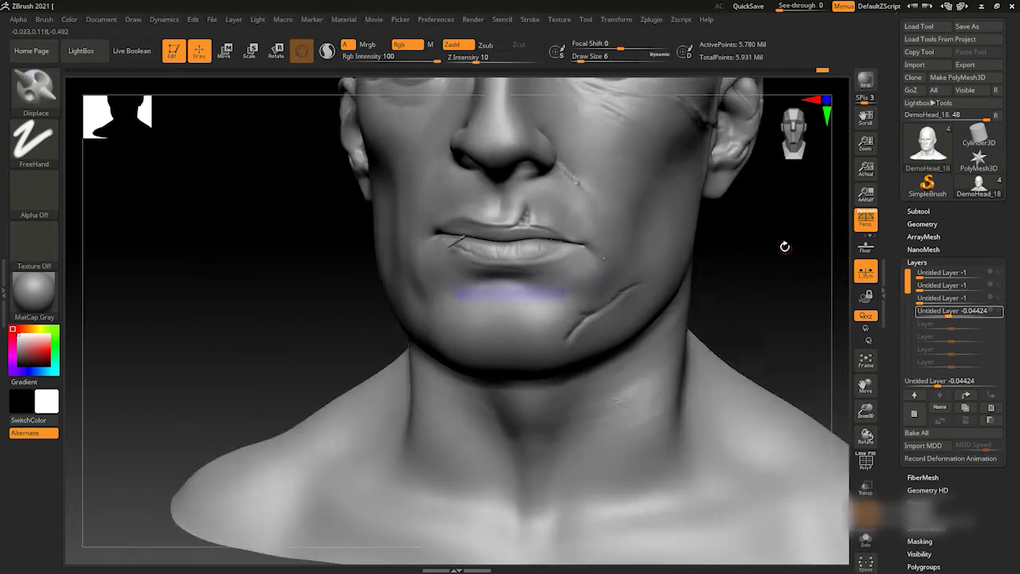
{"action": "mouse_move", "coordinate": [527, 308]}
{"action": "right_mouse_down"}
{"action": "mouse_move", "coordinate": [478, 257]}
{"action": "mouse_move", "coordinate": [478, 319]}
{"action": "right_mouse_up"}
{"action": "left_click", "coordinate": [99, 149]}
{"action": "key", "text": "b"}
{"action": "key", "text": "Escape"}
{"action": "key", "text": "space"}
{"action": "mouse_move", "coordinate": [198, 154]}
{"action": "right_mouse_down"}
{"action": "mouse_move", "coordinate": [644, 243]}
{"action": "mouse_move", "coordinate": [425, 230]}
{"action": "mouse_move", "coordinate": [552, 268]}
{"action": "mouse_move", "coordinate": [683, 278]}
{"action": "mouse_move", "coordinate": [455, 353]}
{"action": "right_mouse_up"}
Switch to the Displace brush at draw size 4, raising Z intensity from 16 to 44.
{"action": "key", "text": "space"}
{"action": "key", "text": "b"}
{"action": "key", "text": "d"}
{"action": "key", "text": "p"}
{"action": "key", "text": "["}
{"action": "key", "text": "["}
{"action": "key", "text": "["}
{"action": "key", "text": "space"}
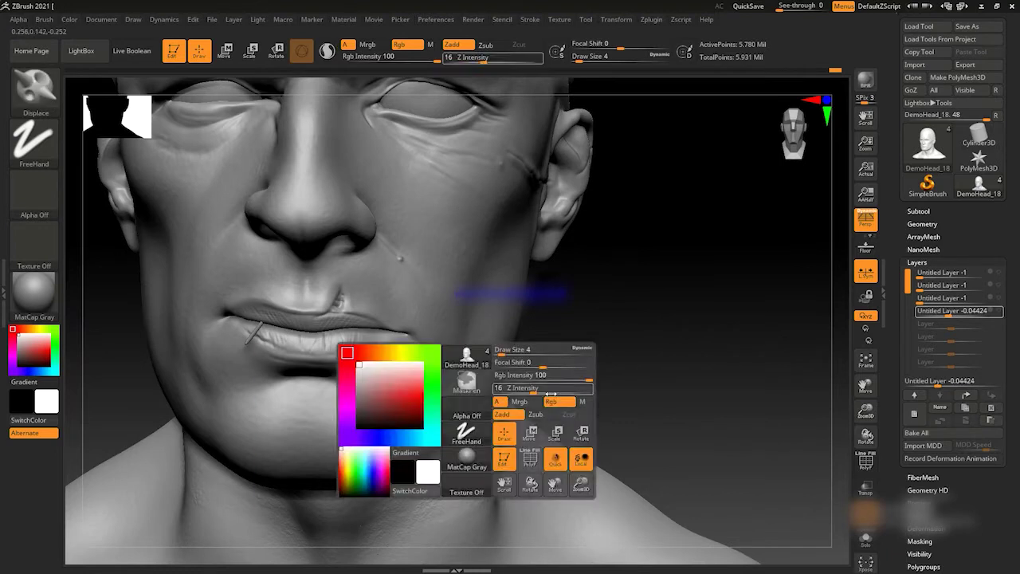
Sculpt the lips and mouth corner at brush size 3 and select the top sculpt layer.
{"action": "right_click_drag", "start_coordinate": [664, 227], "coordinate": [324, 300]}
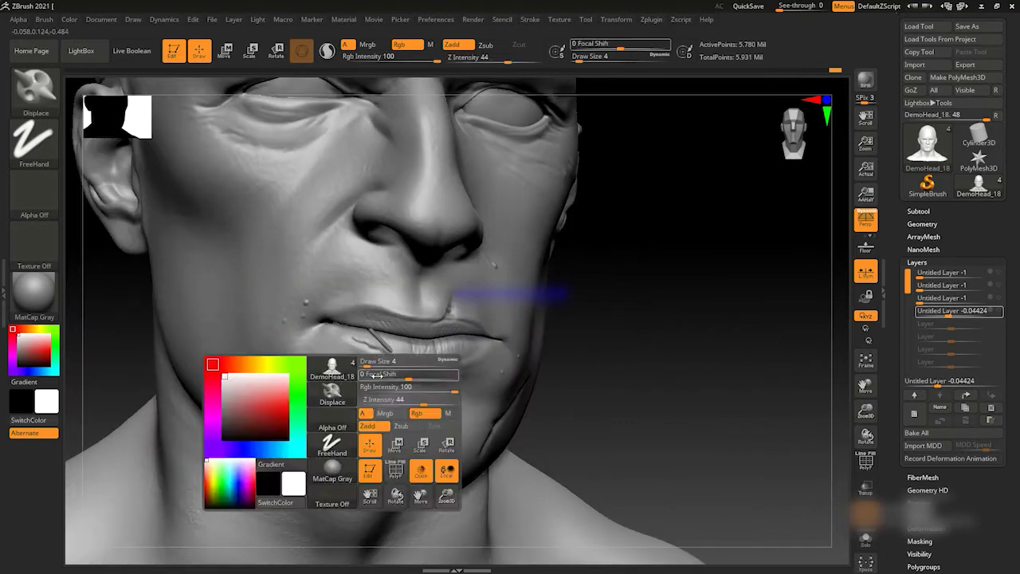
{"action": "mouse_move", "coordinate": [274, 341]}
{"action": "right_mouse_down"}
{"action": "mouse_move", "coordinate": [459, 271]}
{"action": "mouse_move", "coordinate": [434, 360]}
{"action": "right_mouse_up"}
{"action": "key", "text": "space"}
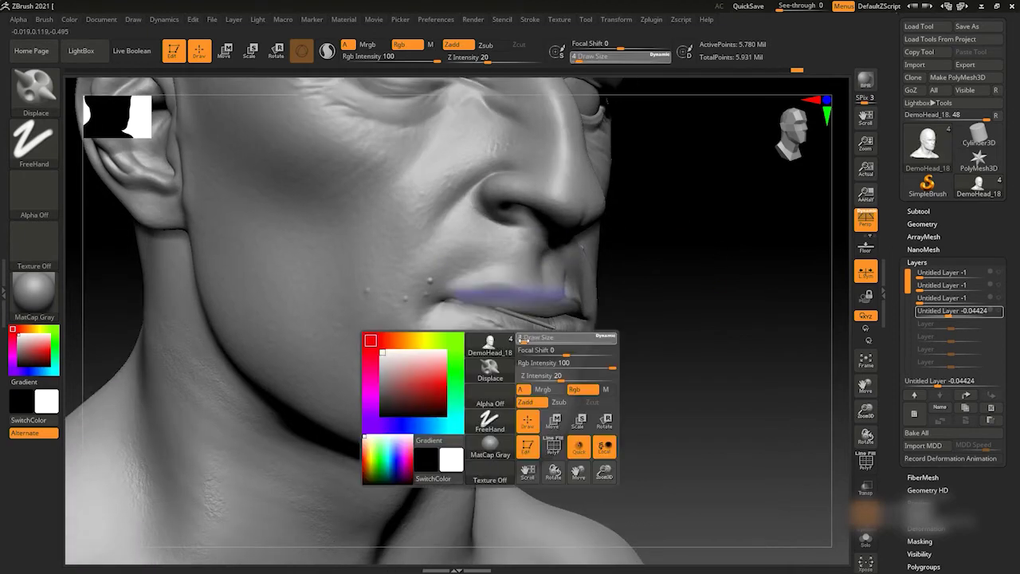
{"action": "right_click_drag", "start_coordinate": [424, 294], "coordinate": [330, 262]}
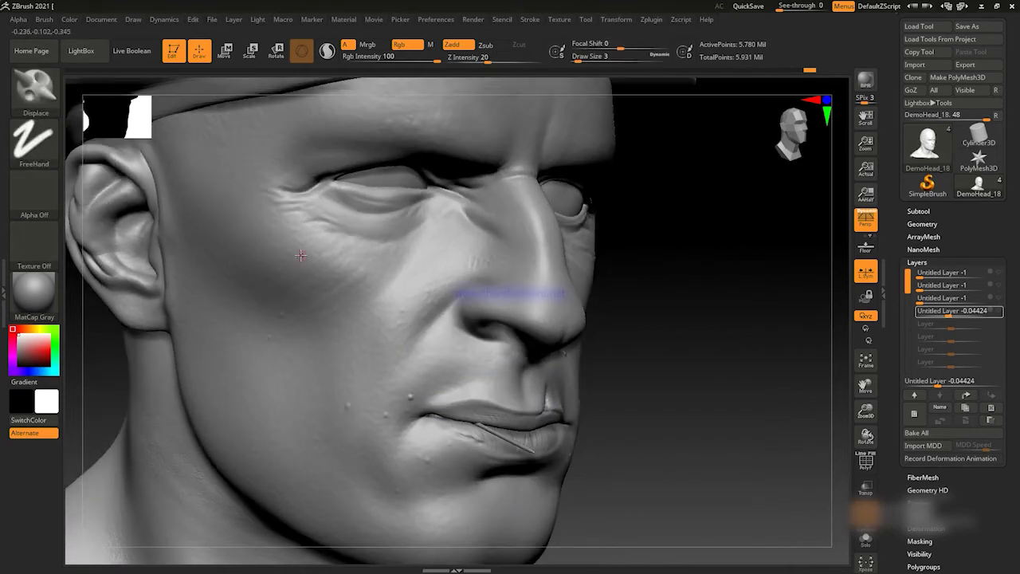
{"action": "right_click_drag", "start_coordinate": [749, 289], "coordinate": [708, 219]}
{"action": "mouse_move", "coordinate": [706, 278]}
{"action": "right_mouse_down"}
{"action": "mouse_move", "coordinate": [715, 247]}
{"action": "mouse_move", "coordinate": [697, 254]}
{"action": "mouse_move", "coordinate": [749, 244]}
{"action": "mouse_move", "coordinate": [719, 228]}
{"action": "right_mouse_up"}
{"action": "left_click", "coordinate": [997, 273]}
{"action": "mouse_move", "coordinate": [687, 270]}
{"action": "right_mouse_down"}
{"action": "mouse_move", "coordinate": [751, 264]}
{"action": "mouse_move", "coordinate": [686, 269]}
{"action": "mouse_move", "coordinate": [698, 257]}
{"action": "mouse_move", "coordinate": [741, 264]}
{"action": "mouse_move", "coordinate": [784, 205]}
{"action": "mouse_move", "coordinate": [697, 255]}
{"action": "mouse_move", "coordinate": [712, 200]}
{"action": "right_mouse_up"}
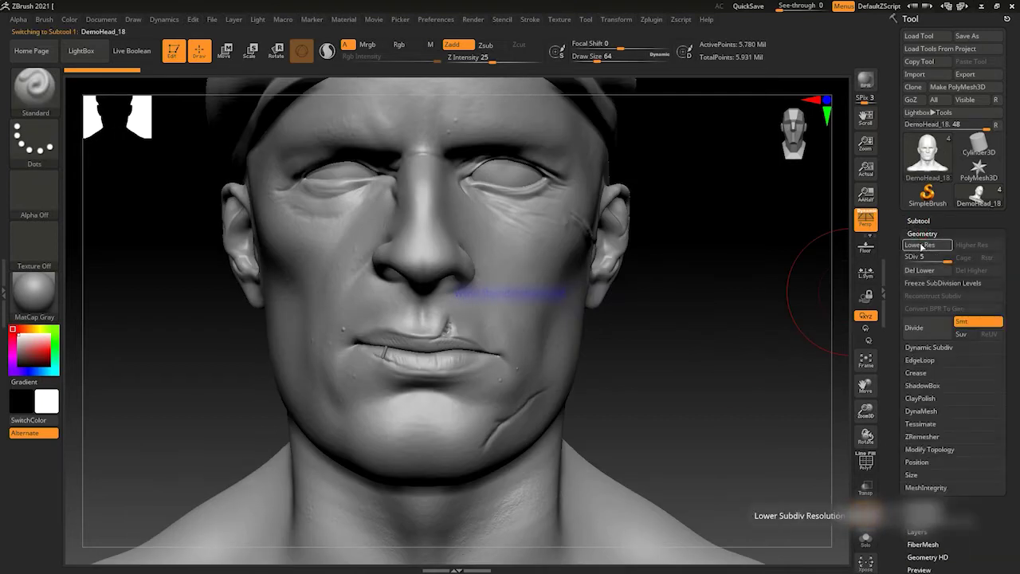
Mask the cheek in front of the ear and down the jaw, then enlarge the brush to 39.
{"action": "mouse_move", "coordinate": [829, 263]}
{"action": "right_mouse_down"}
{"action": "mouse_move", "coordinate": [719, 233]}
{"action": "mouse_move", "coordinate": [446, 257]}
{"action": "right_mouse_up"}
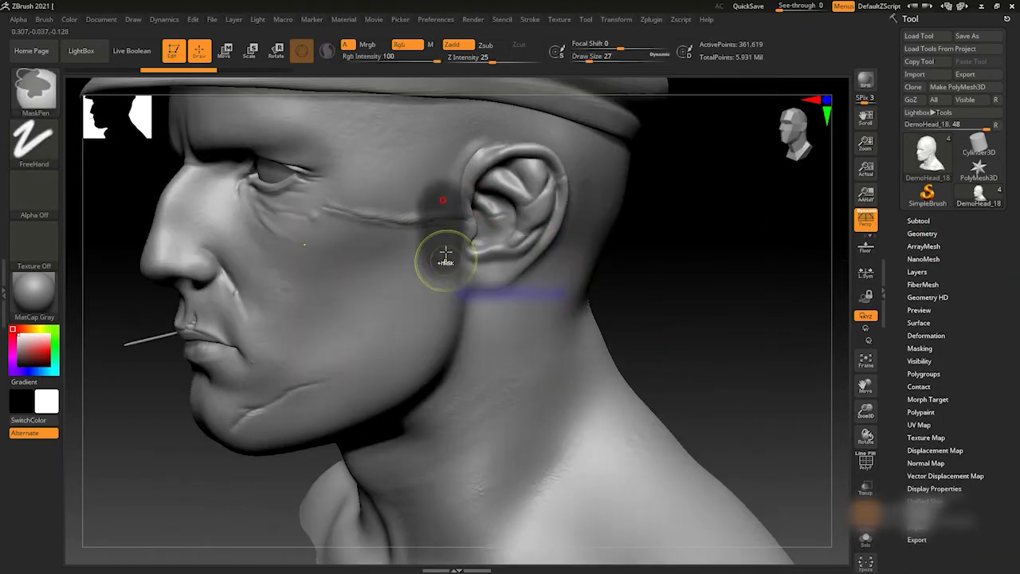
{"action": "mouse_move", "coordinate": [674, 275]}
{"action": "right_mouse_down"}
{"action": "mouse_move", "coordinate": [637, 284]}
{"action": "mouse_move", "coordinate": [361, 279]}
{"action": "mouse_move", "coordinate": [374, 273]}
{"action": "right_mouse_up"}
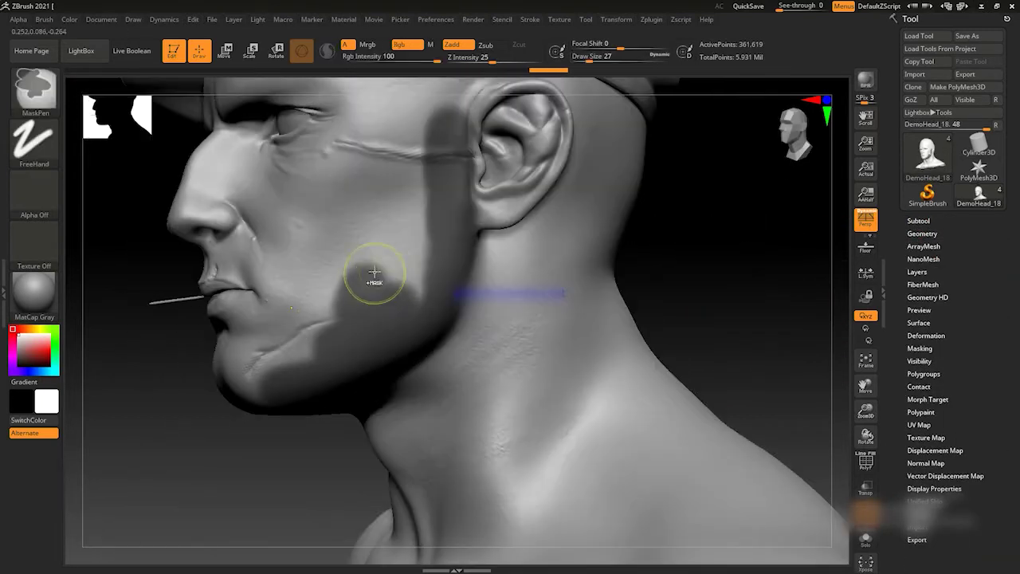
{"action": "mouse_move", "coordinate": [705, 241]}
{"action": "right_mouse_down"}
{"action": "mouse_move", "coordinate": [353, 255]}
{"action": "mouse_move", "coordinate": [547, 262]}
{"action": "mouse_move", "coordinate": [376, 245]}
{"action": "mouse_move", "coordinate": [642, 276]}
{"action": "right_mouse_up"}
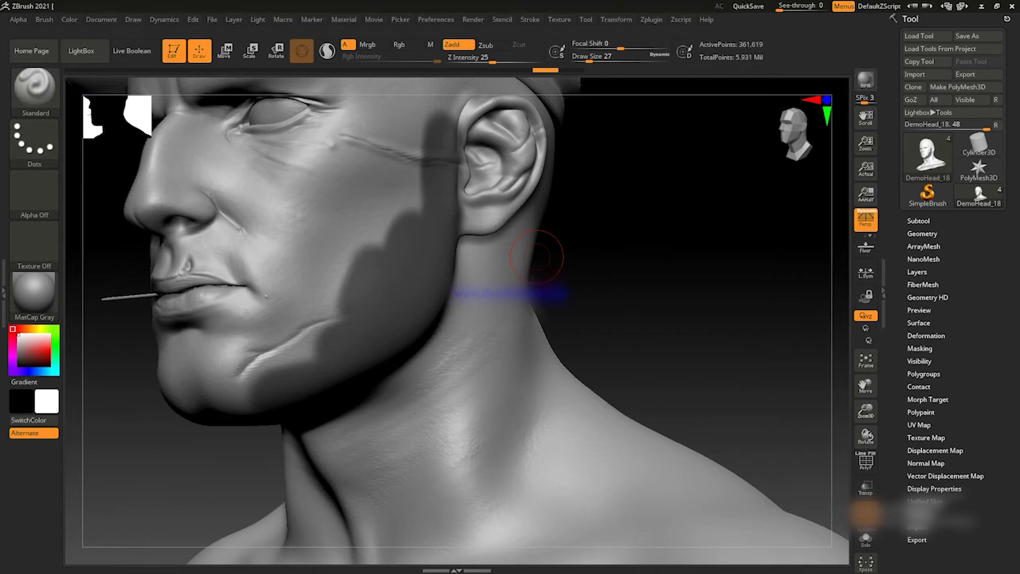
{"action": "right_click_drag", "start_coordinate": [536, 256], "coordinate": [723, 295]}
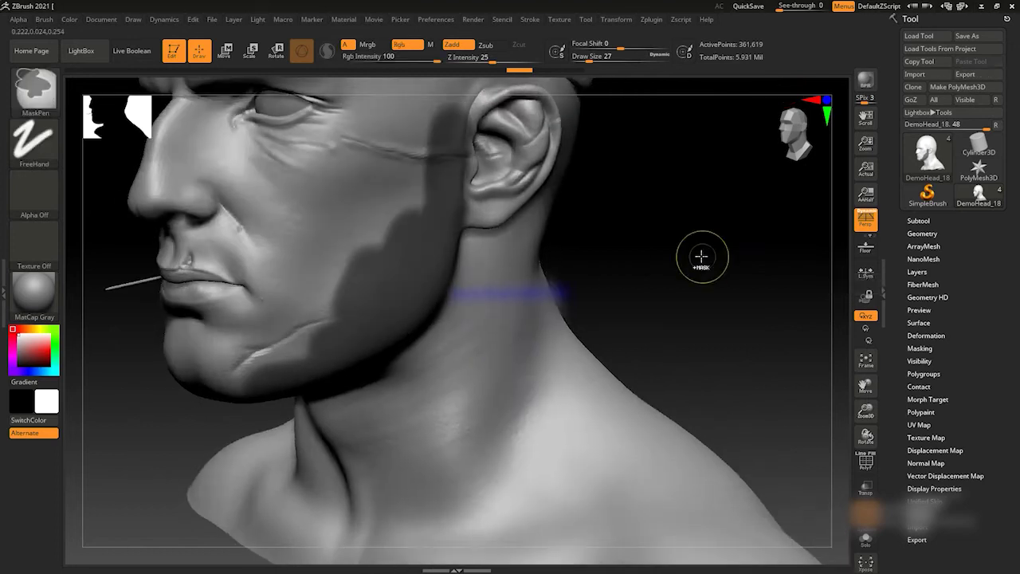
{"action": "right_click_drag", "start_coordinate": [708, 168], "coordinate": [514, 200]}
{"action": "key", "text": "space"}
{"action": "left_click_drag", "start_coordinate": [464, 209], "coordinate": [492, 244]}
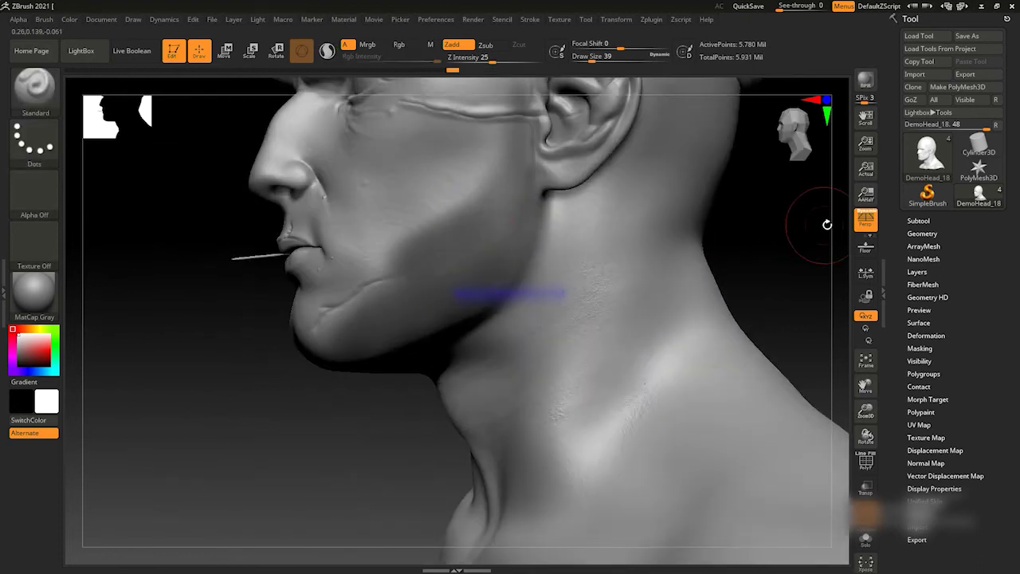
{"action": "right_click_drag", "start_coordinate": [423, 316], "coordinate": [741, 232]}
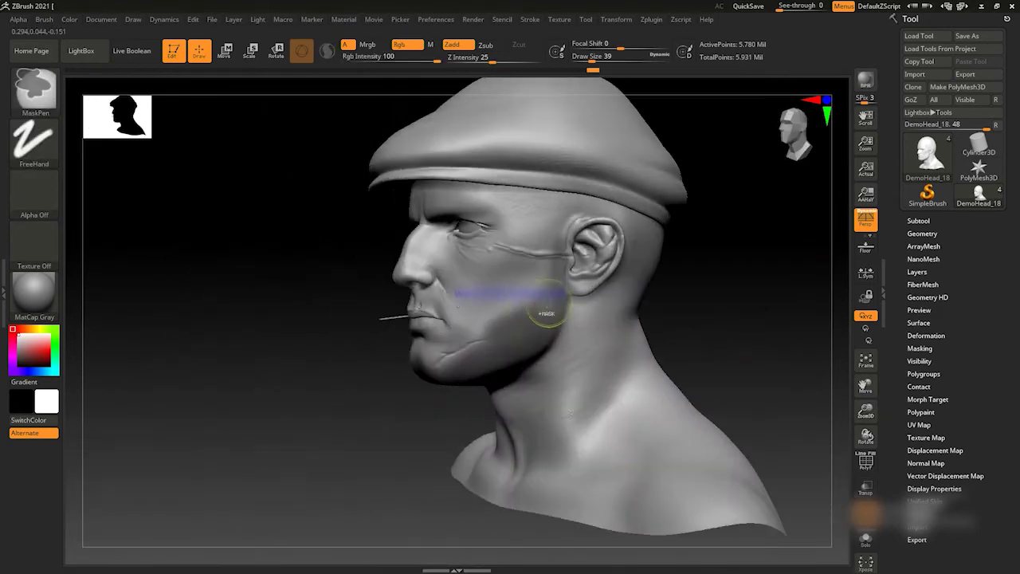
Preview FiberMesh fibers on the masked area with fewer MaxFibers and a shorter length.
{"action": "left_click", "coordinate": [922, 284]}
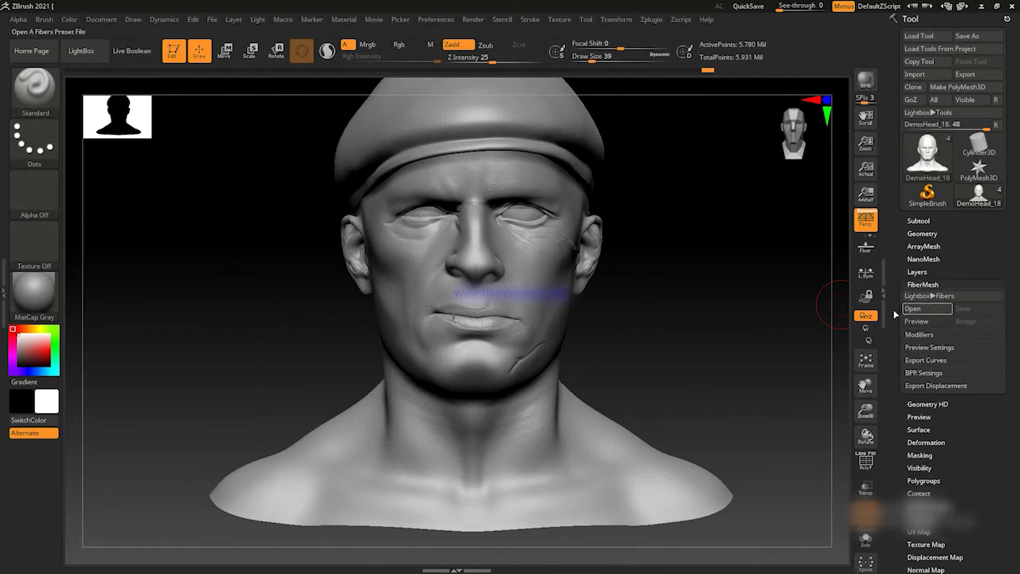
{"action": "left_click", "coordinate": [916, 322]}
{"action": "left_click_drag", "start_coordinate": [932, 347], "coordinate": [912, 347]}
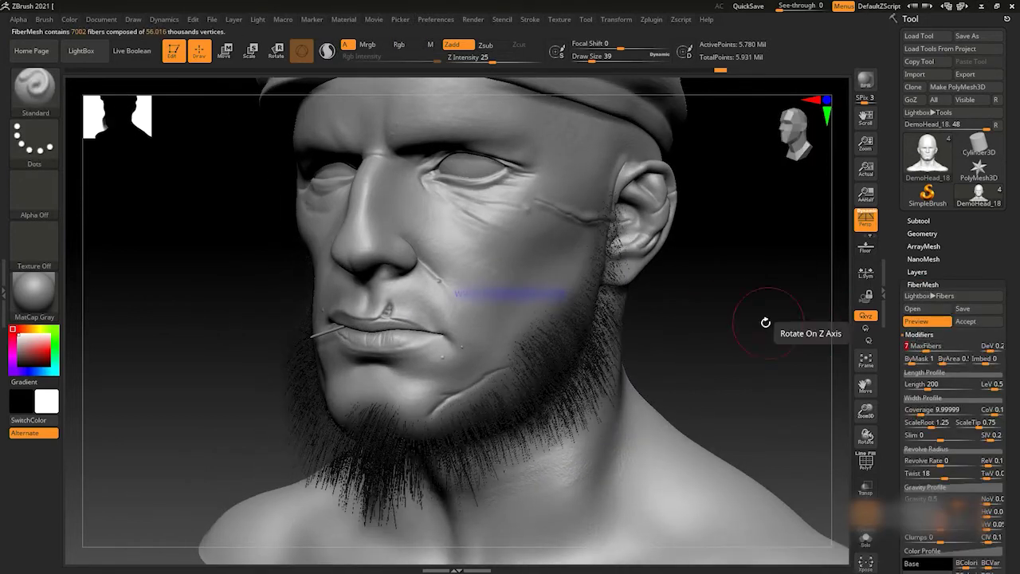
{"action": "left_click_drag", "start_coordinate": [820, 334], "coordinate": [766, 335]}
{"action": "left_click_drag", "start_coordinate": [948, 383], "coordinate": [918, 368]}
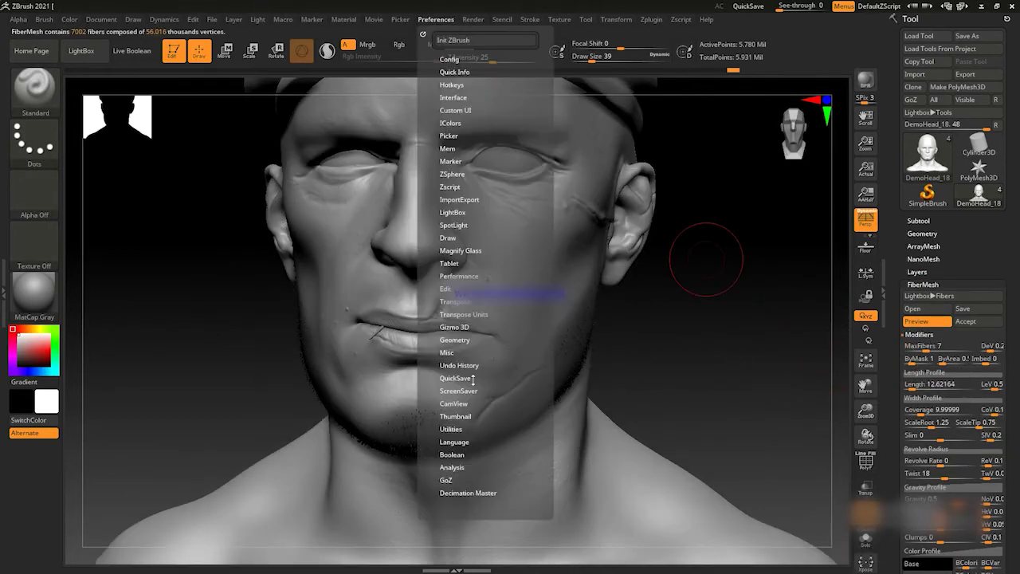
{"action": "left_click_drag", "start_coordinate": [917, 383], "coordinate": [926, 387]}
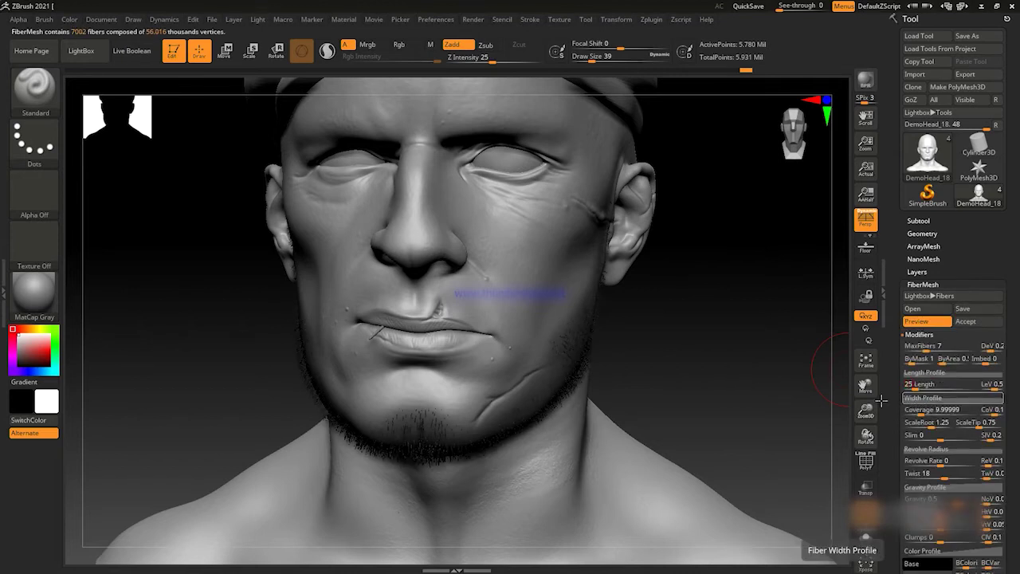
{"action": "left_click", "coordinate": [908, 384]}
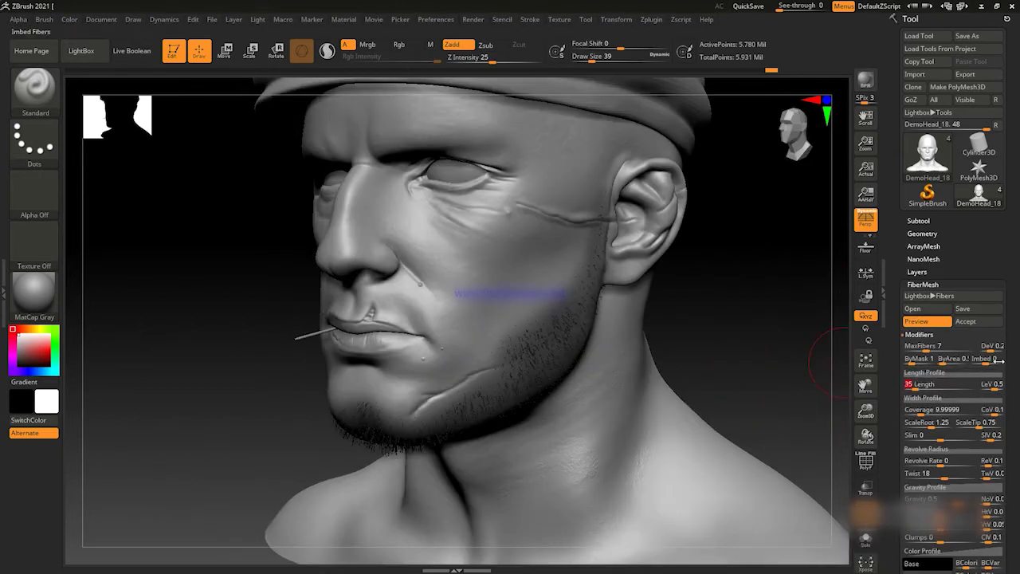
{"action": "left_click_drag", "start_coordinate": [804, 347], "coordinate": [775, 330]}
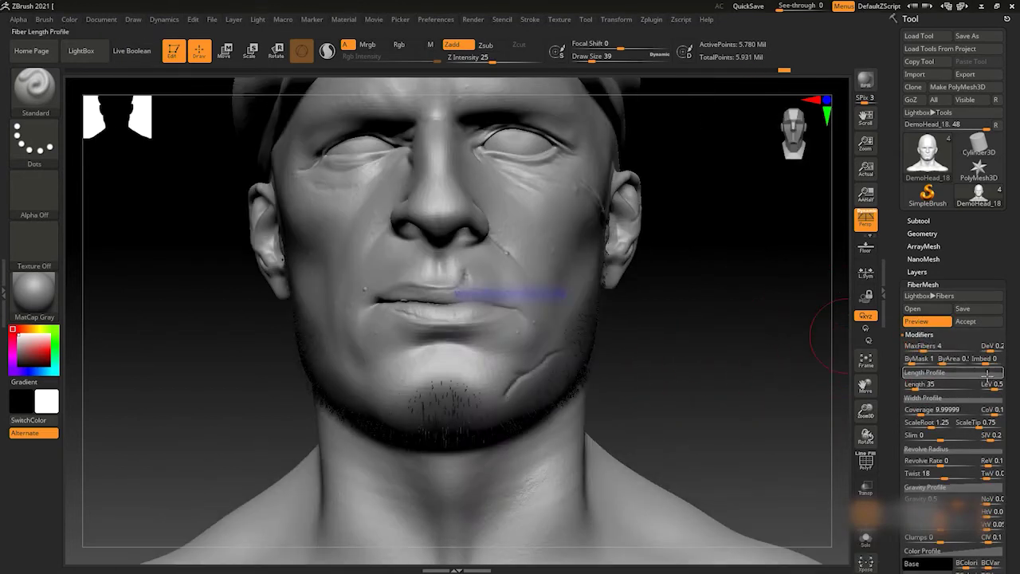
{"action": "mouse_move", "coordinate": [812, 363]}
{"action": "left_mouse_down"}
{"action": "mouse_move", "coordinate": [785, 371]}
{"action": "mouse_move", "coordinate": [823, 359]}
{"action": "mouse_move", "coordinate": [734, 348]}
{"action": "mouse_move", "coordinate": [774, 338]}
{"action": "mouse_move", "coordinate": [783, 348]}
{"action": "mouse_move", "coordinate": [845, 231]}
{"action": "left_mouse_up"}
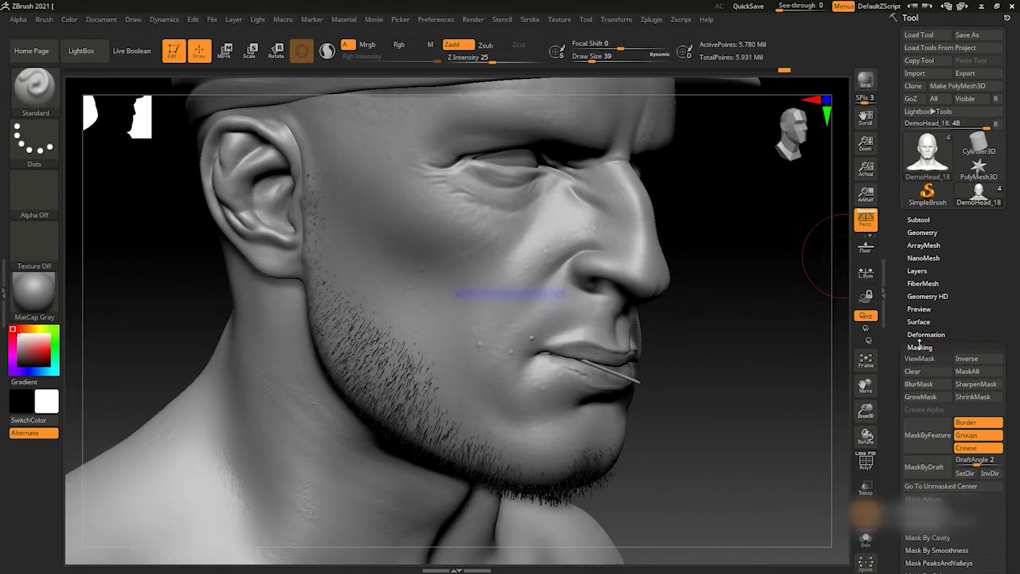
BPR-render the beard preview and set the fiber length to 45.
{"action": "left_click", "coordinate": [865, 80]}
{"action": "mouse_move", "coordinate": [741, 175]}
{"action": "left_mouse_down"}
{"action": "mouse_move", "coordinate": [781, 264]}
{"action": "mouse_move", "coordinate": [888, 146]}
{"action": "left_mouse_up"}
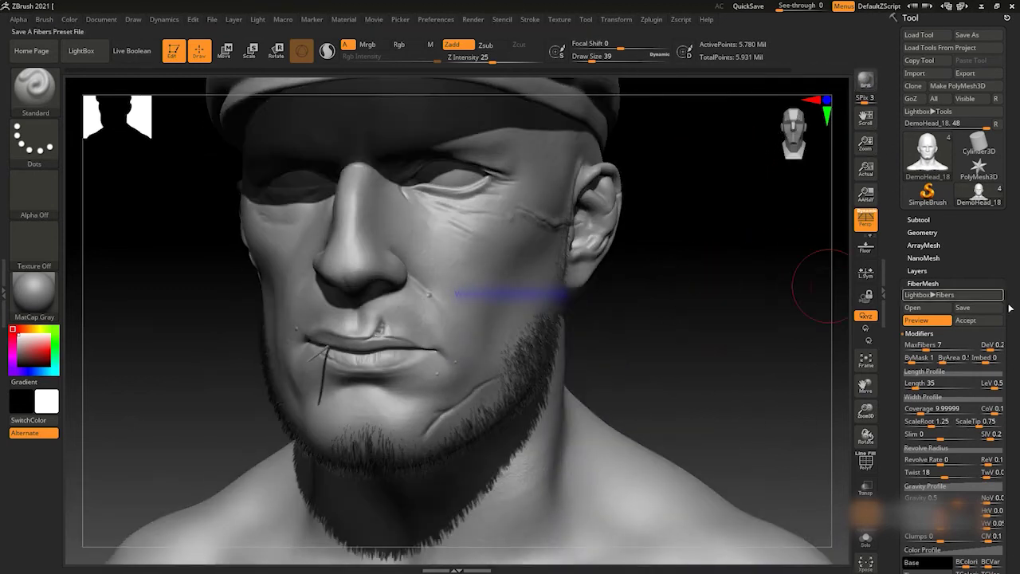
{"action": "key", "text": "shift+r"}
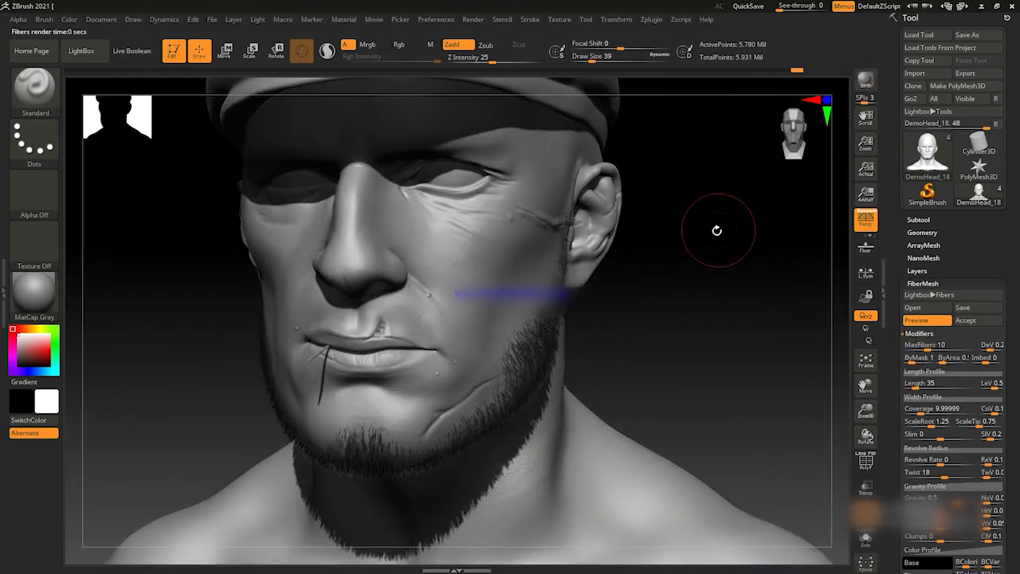
{"action": "left_click_drag", "start_coordinate": [912, 383], "coordinate": [923, 382]}
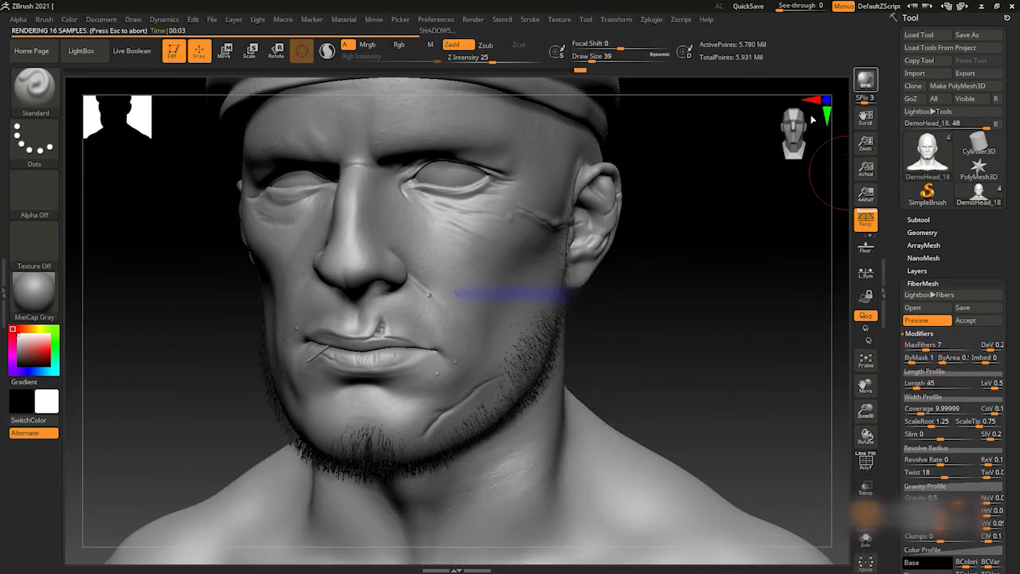
{"action": "left_click_drag", "start_coordinate": [816, 118], "coordinate": [751, 141]}
Filter the brush library to G brushes and pick a groom brush.
{"action": "key", "text": "b"}
{"action": "key", "text": "g"}
{"action": "left_click", "coordinate": [455, 223]}
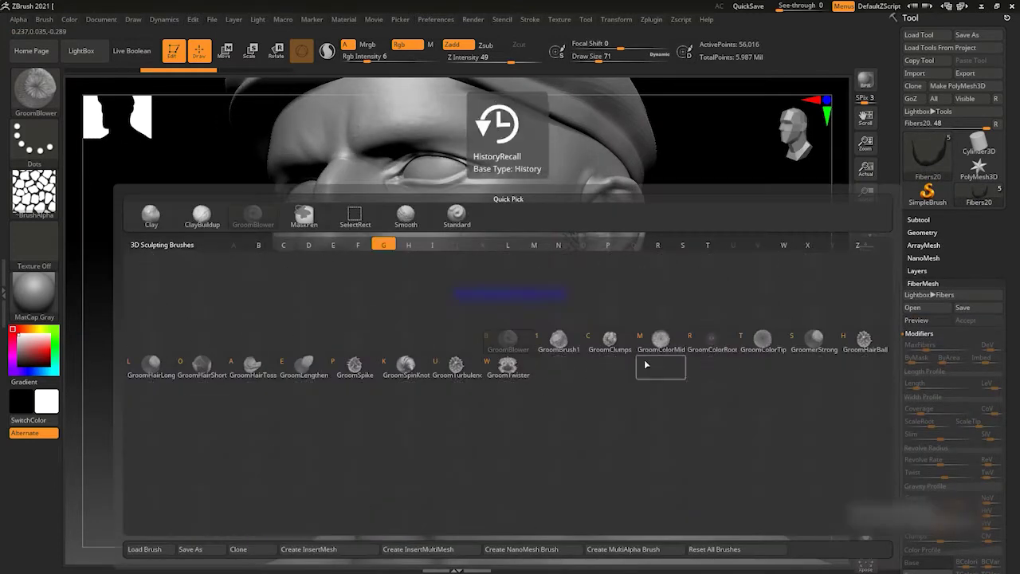
Choose GroomBrush1 and reopen the G-filtered groom brush list.
{"action": "left_click", "coordinate": [559, 339]}
{"action": "key", "text": "b"}
{"action": "key", "text": "g"}
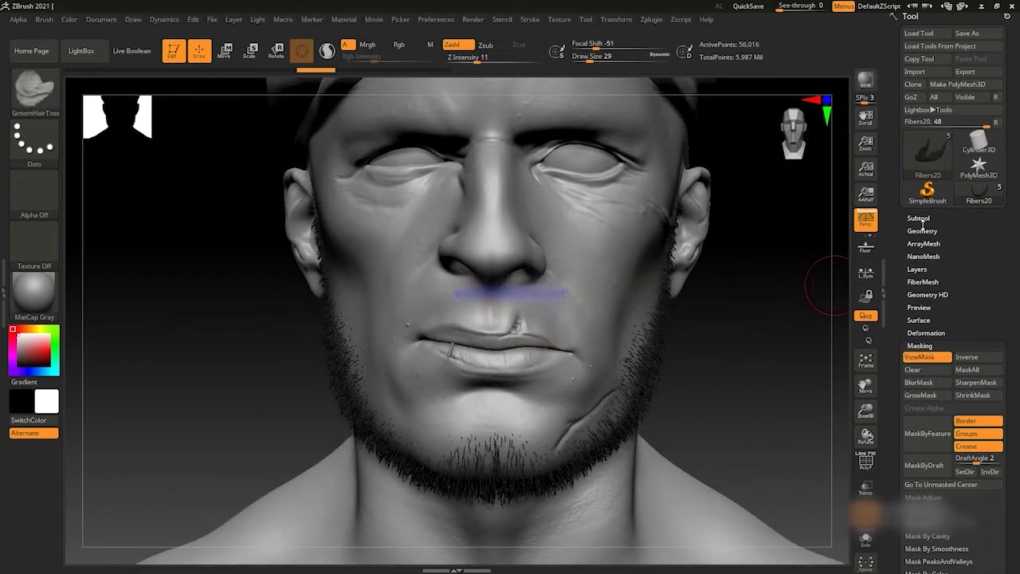
Make DemoHead_18 the active subtool and orbit to a three-quarter view.
{"action": "left_click", "coordinate": [919, 220]}
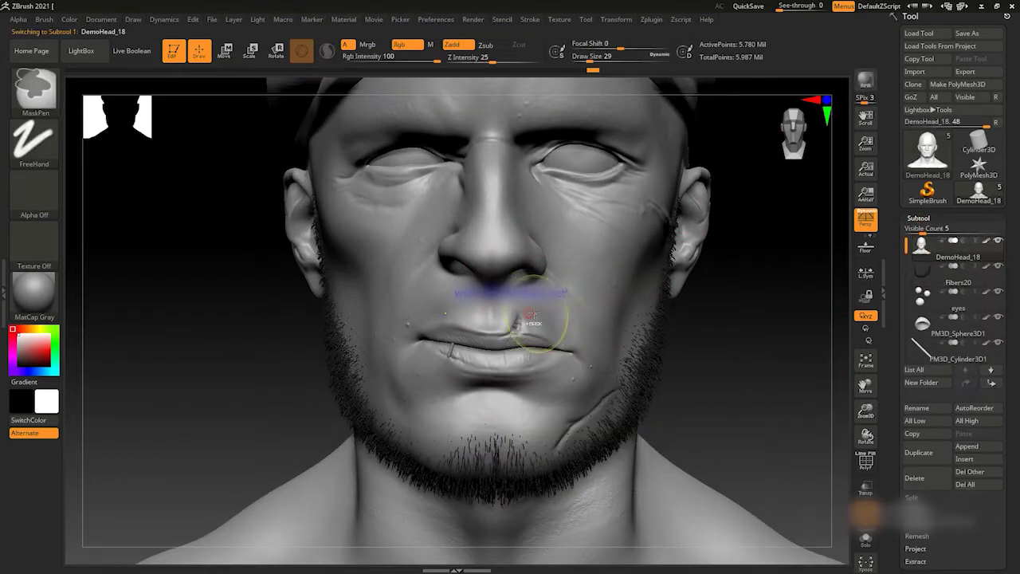
{"action": "right_click_drag", "start_coordinate": [530, 318], "coordinate": [583, 325]}
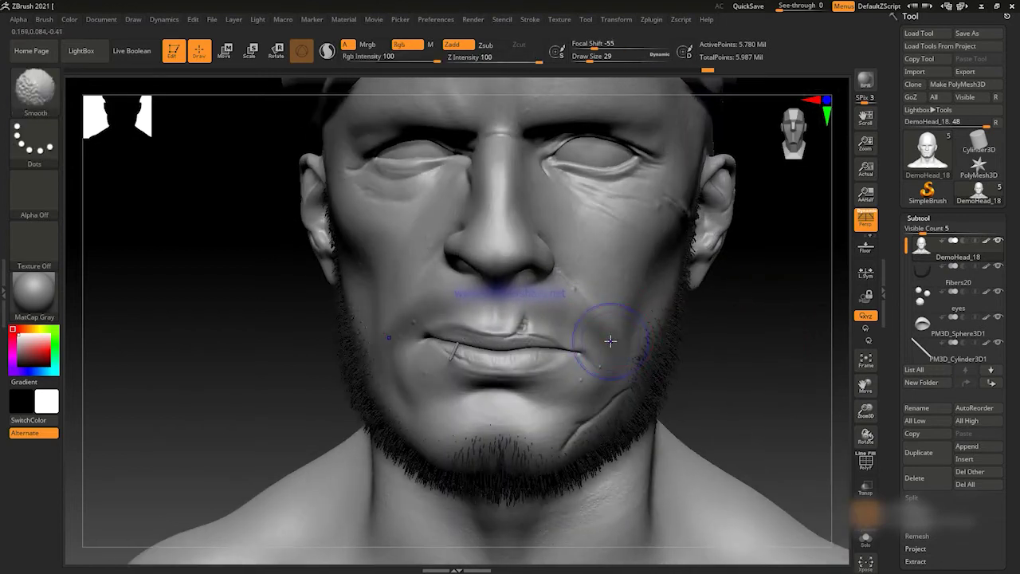
{"action": "right_click_drag", "start_coordinate": [609, 341], "coordinate": [767, 355]}
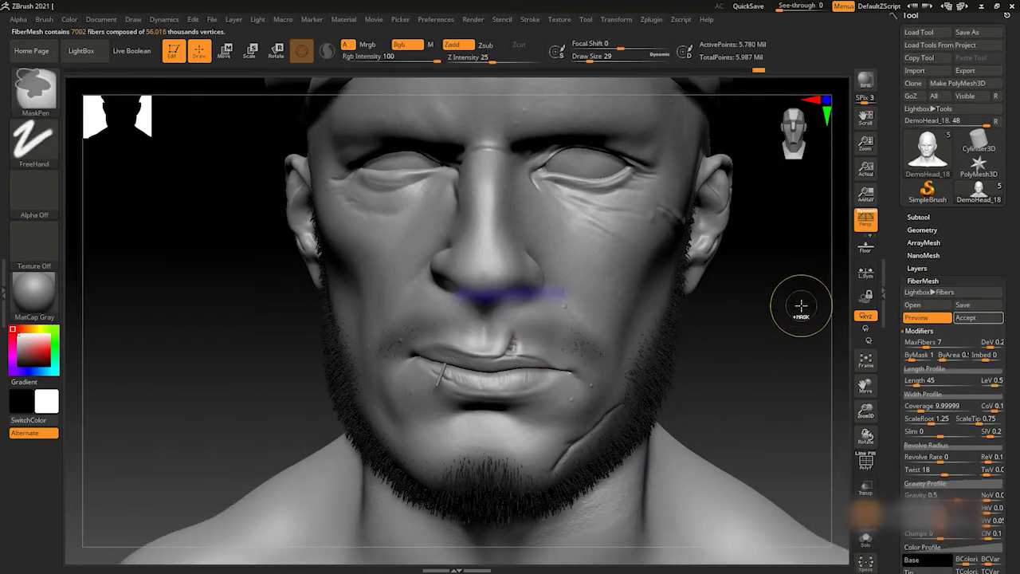
{"action": "right_click_drag", "start_coordinate": [801, 305], "coordinate": [783, 341]}
{"action": "right_click_drag", "start_coordinate": [567, 335], "coordinate": [606, 335]}
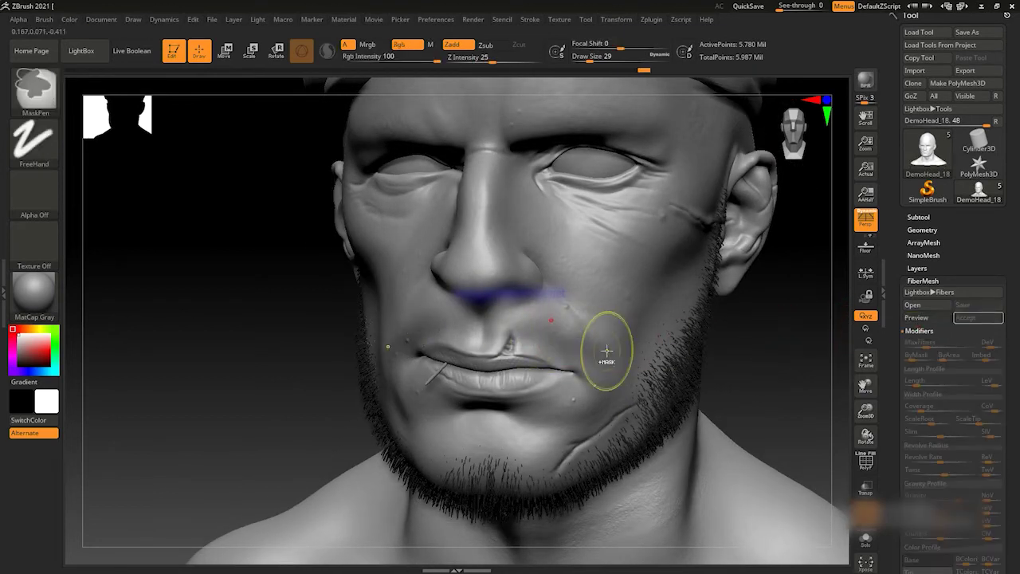
{"action": "left_click_drag", "start_coordinate": [750, 313], "coordinate": [776, 348]}
Turn on fiber Preview and raise MaxFibers to 4 with Length 15.
{"action": "left_click", "coordinate": [915, 317]}
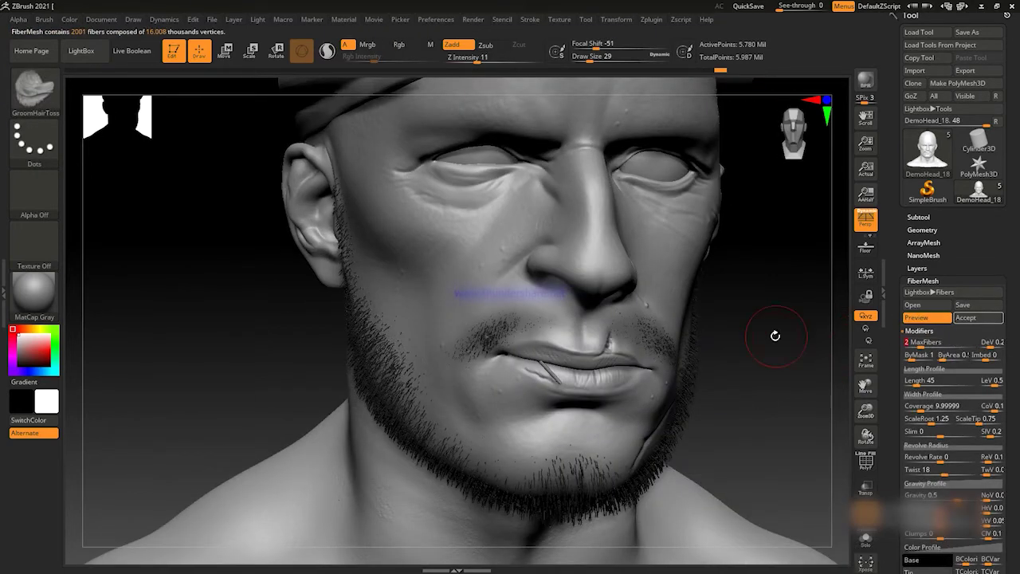
{"action": "scroll", "coordinate": [786, 358], "scroll_direction": "up", "scroll_amount": 2}
{"action": "scroll", "coordinate": [786, 358], "scroll_direction": "up", "scroll_amount": 2}
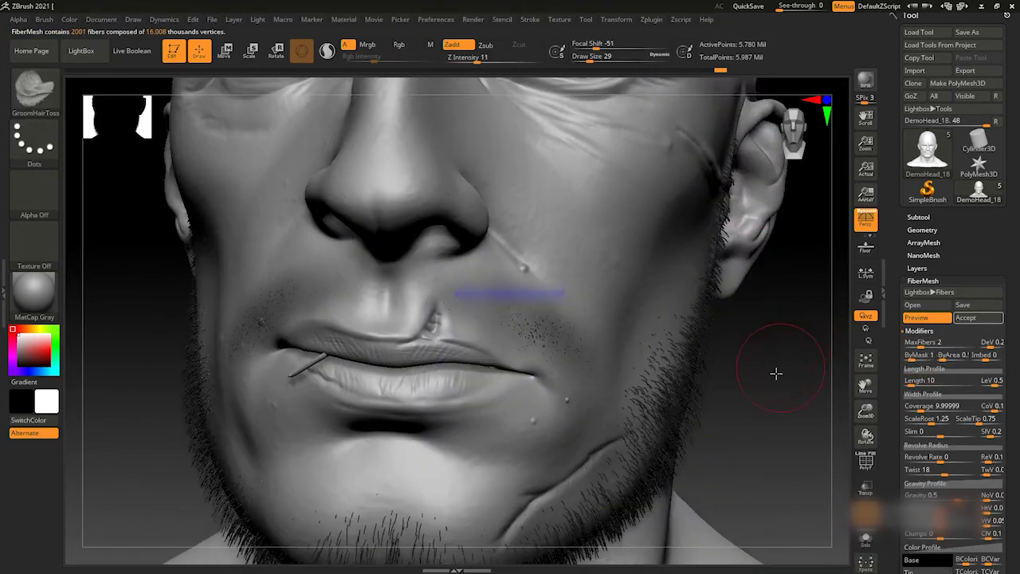
{"action": "scroll", "coordinate": [786, 358], "scroll_direction": "up", "scroll_amount": 2}
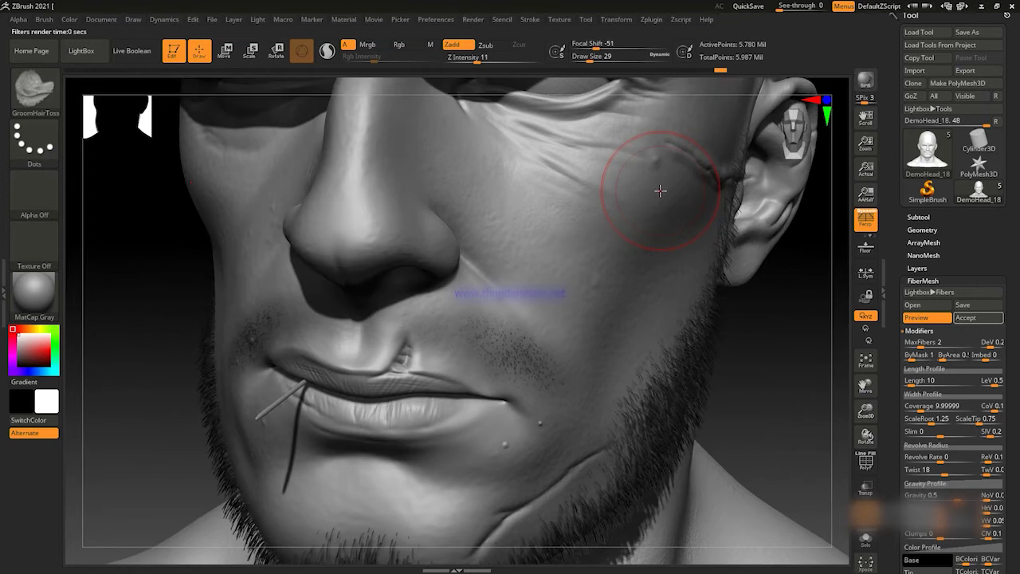
{"action": "left_click", "coordinate": [907, 341]}
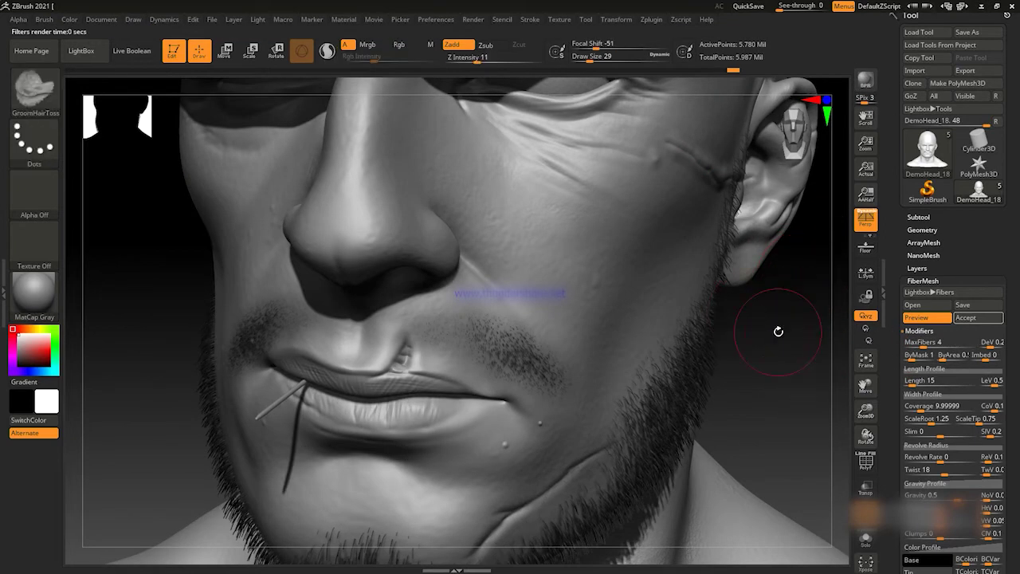
{"action": "key", "text": "f"}
{"action": "right_click_drag", "start_coordinate": [735, 298], "coordinate": [786, 312], "text": "ctrl"}
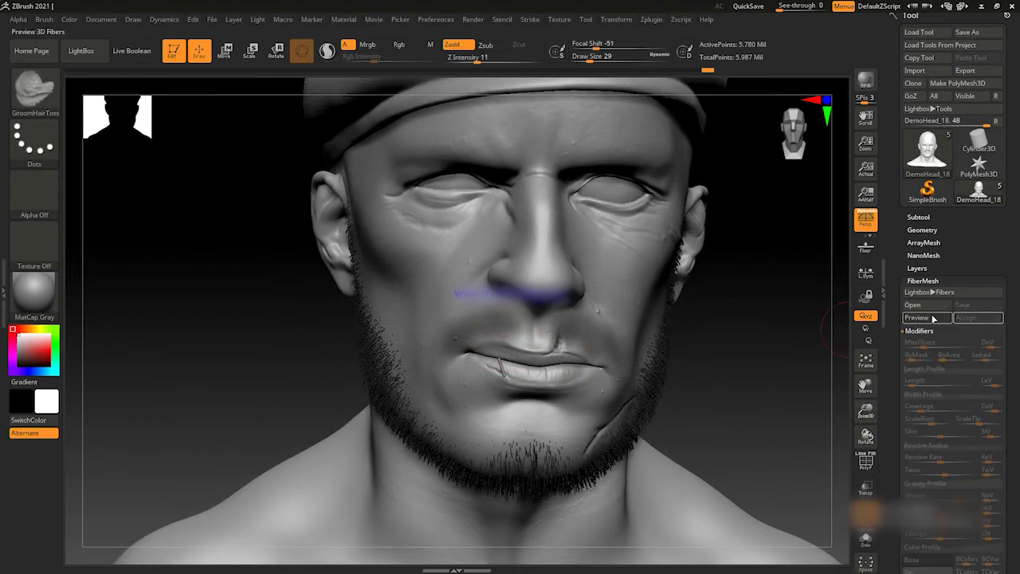
{"action": "left_click", "coordinate": [934, 318]}
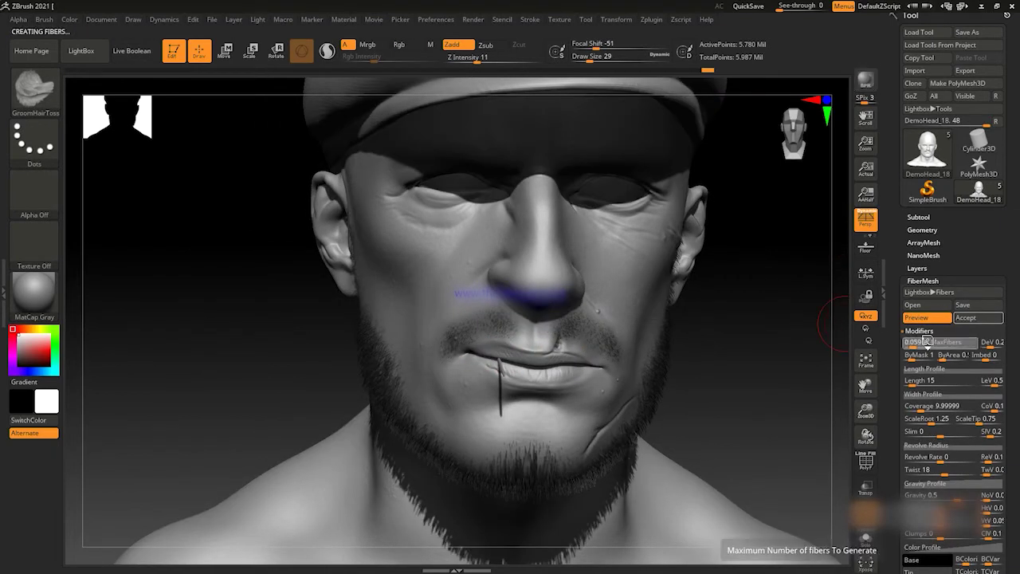
Set MaxFibers to 2 and show the mask with fiber Preview on.
{"action": "type", "text": "2"}
{"action": "key", "text": "Return"}
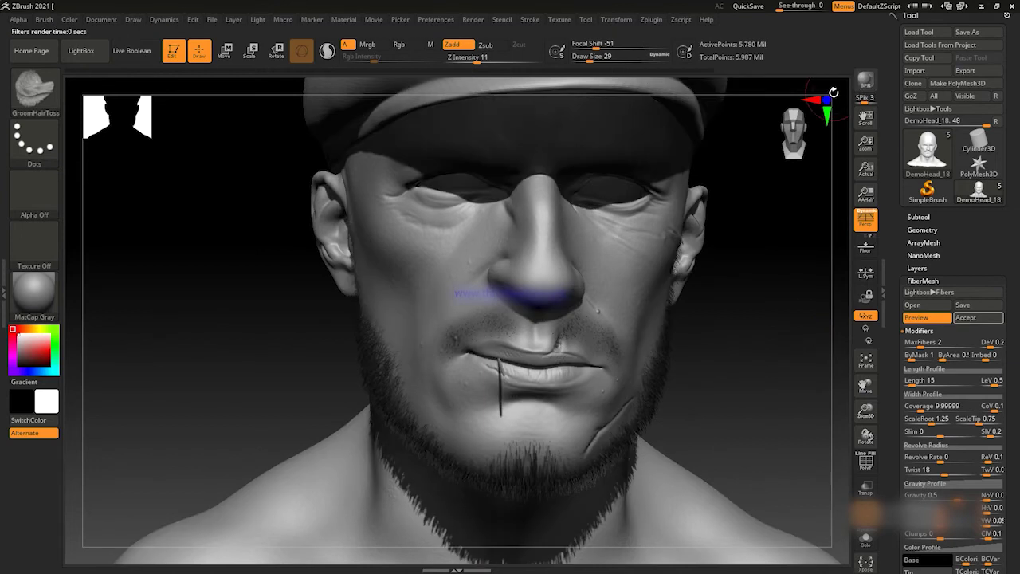
{"action": "left_click", "coordinate": [922, 280]}
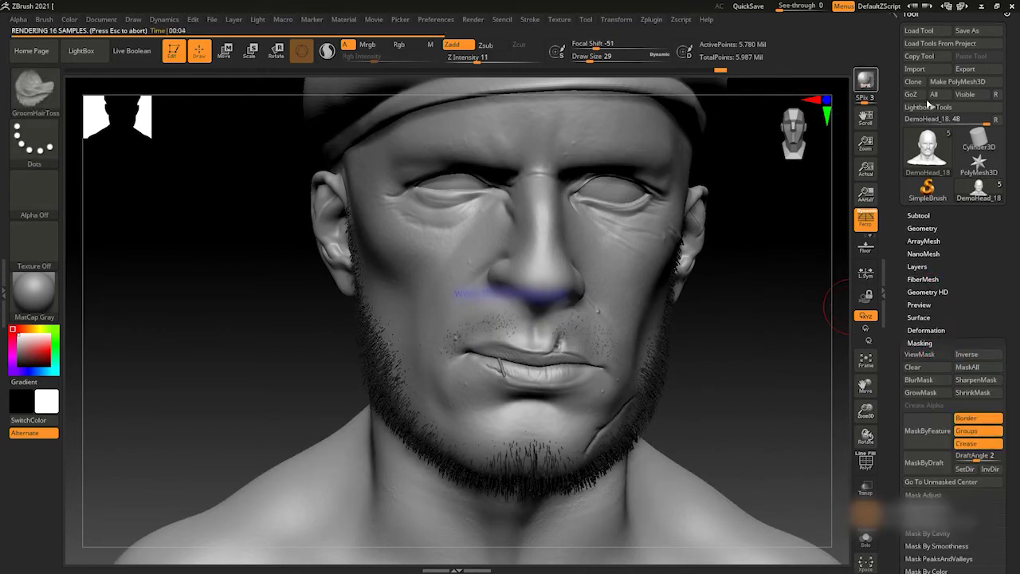
{"action": "left_click", "coordinate": [921, 355]}
{"action": "left_click_drag", "start_coordinate": [757, 321], "coordinate": [832, 343]}
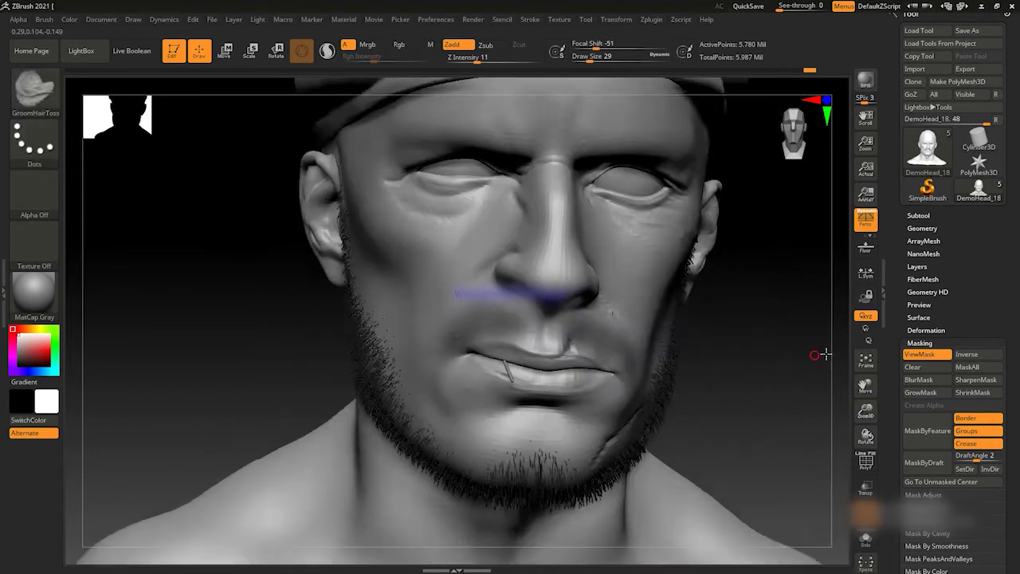
{"action": "left_click", "coordinate": [918, 304]}
{"action": "left_click", "coordinate": [923, 279]}
{"action": "left_click", "coordinate": [927, 316]}
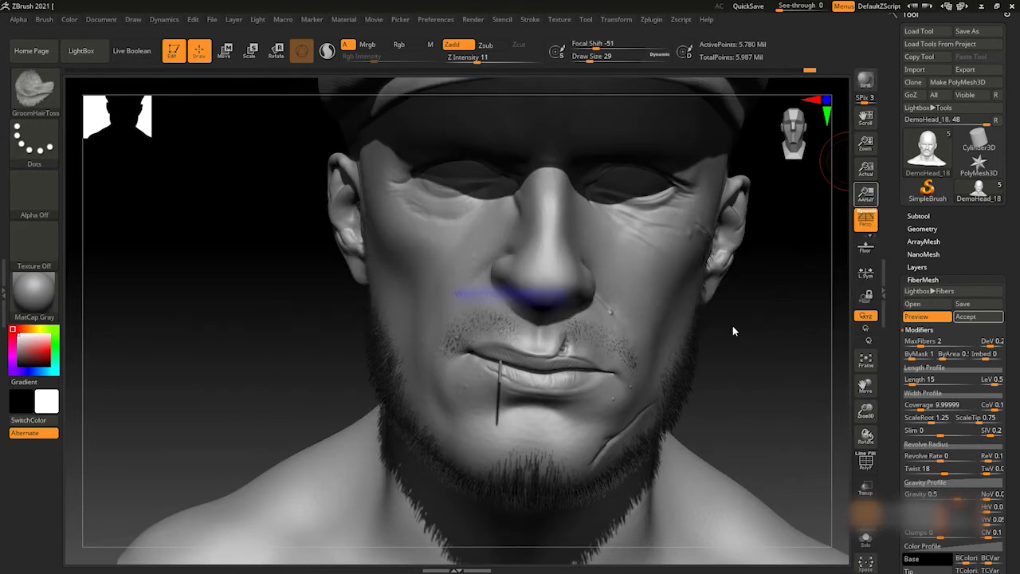
{"action": "left_click_drag", "start_coordinate": [732, 330], "coordinate": [694, 341]}
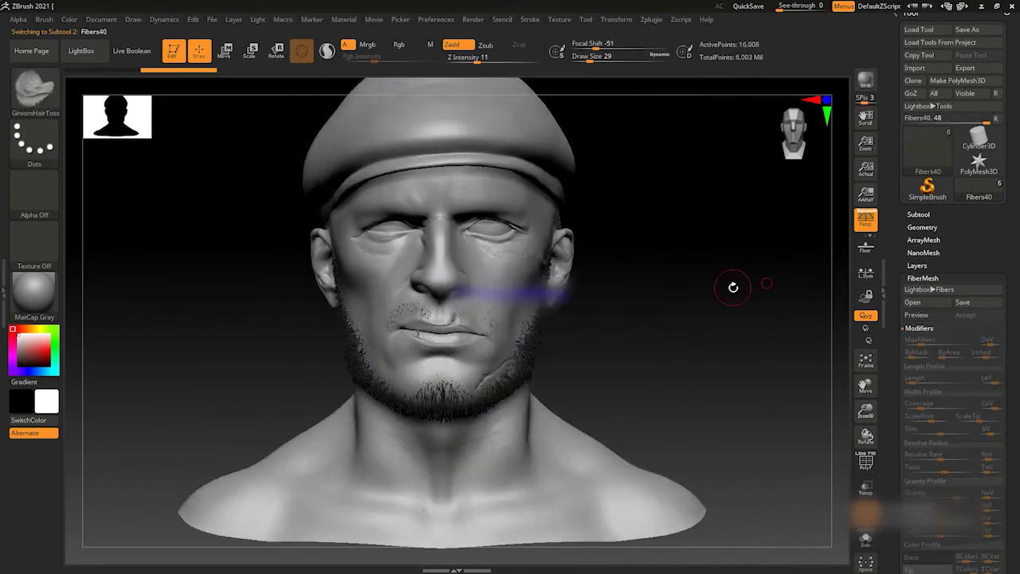
Make the cap subtool PM3D_Sphere3D1 active.
{"action": "key", "text": "Up"}
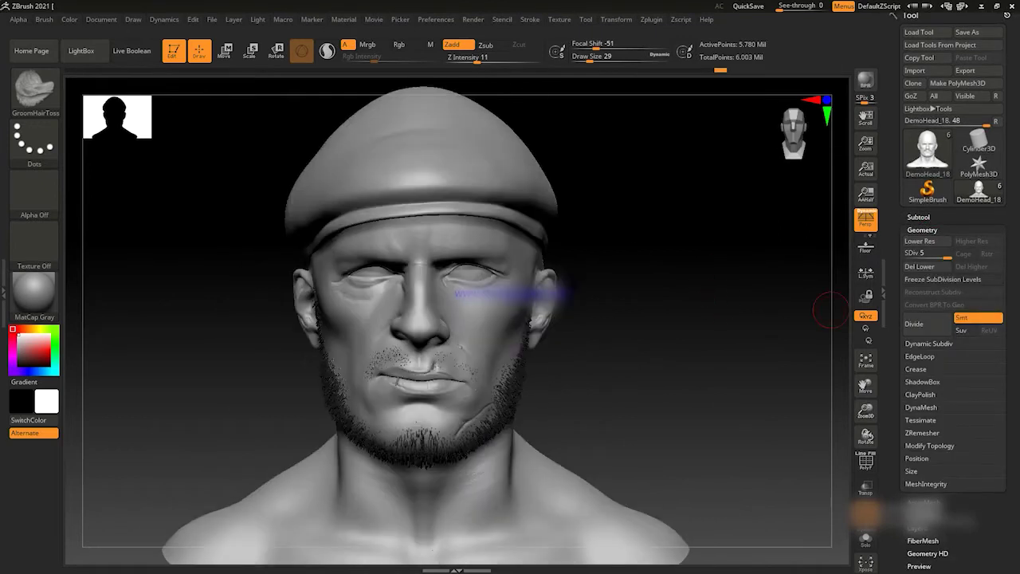
{"action": "mouse_move", "coordinate": [829, 310]}
{"action": "left_mouse_down"}
{"action": "mouse_move", "coordinate": [682, 257]}
{"action": "mouse_move", "coordinate": [706, 250]}
{"action": "mouse_move", "coordinate": [660, 262]}
{"action": "left_mouse_up"}
{"action": "left_click", "coordinate": [917, 216]}
{"action": "left_click", "coordinate": [927, 218]}
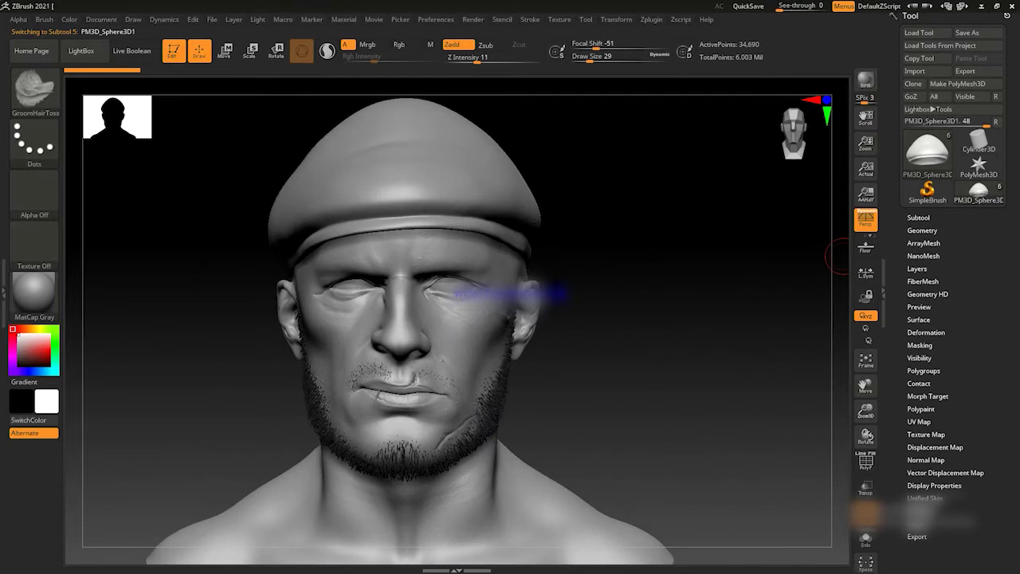
Save the project file and open the cap's Surface NoiseMaker editor.
{"action": "key", "text": "ctrl+s"}
{"action": "key", "text": "Return"}
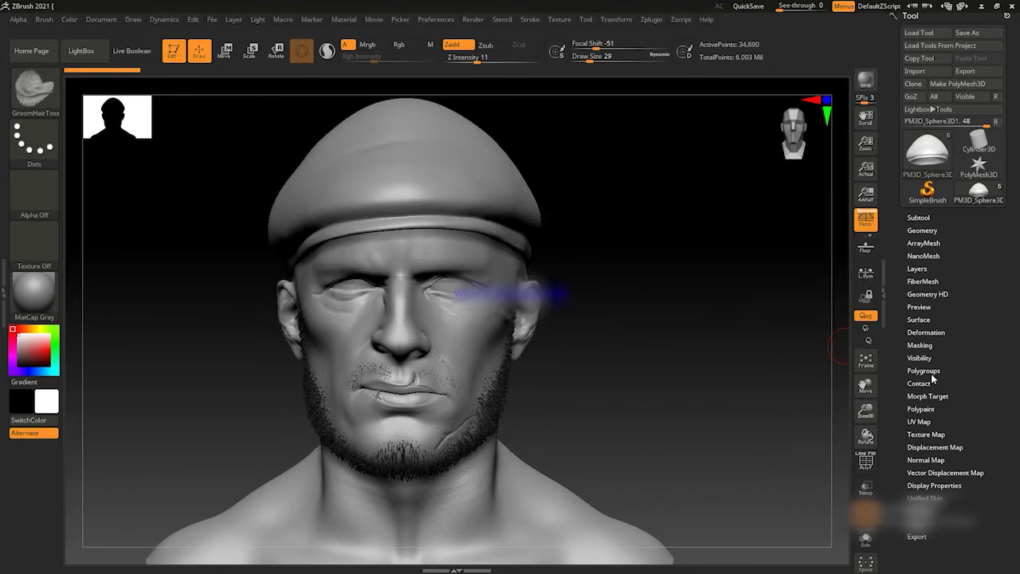
{"action": "left_click", "coordinate": [918, 319]}
{"action": "left_click", "coordinate": [928, 333]}
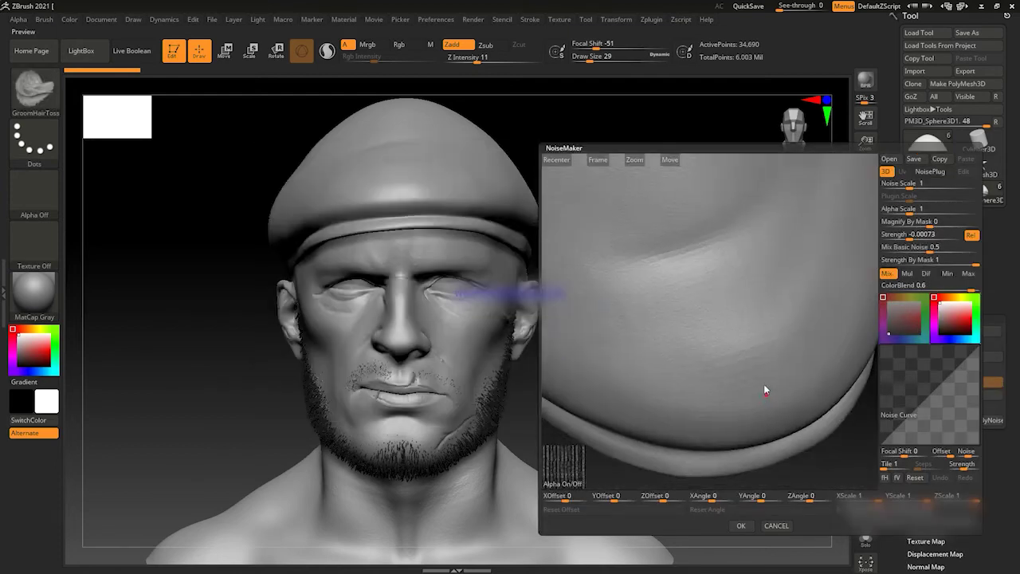
Adjust the noise alpha scale, shrink the noise scale, and weaken the strength.
{"action": "left_click_drag", "start_coordinate": [767, 404], "coordinate": [788, 333]}
{"action": "left_click_drag", "start_coordinate": [929, 209], "coordinate": [886, 183]}
{"action": "left_click_drag", "start_coordinate": [614, 375], "coordinate": [704, 368]}
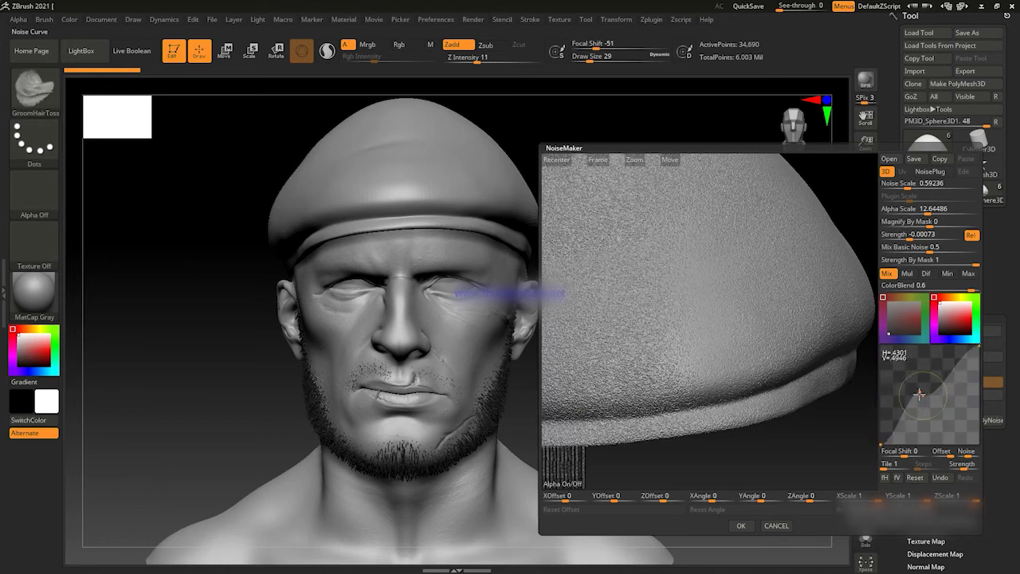
{"action": "left_click_drag", "start_coordinate": [781, 307], "coordinate": [765, 359]}
{"action": "left_click_drag", "start_coordinate": [925, 235], "coordinate": [941, 247]}
{"action": "left_click_drag", "start_coordinate": [719, 459], "coordinate": [647, 310]}
Import the grid image as the noise alpha and rescale the noise.
{"action": "left_click", "coordinate": [563, 466]}
{"action": "left_click_drag", "start_coordinate": [578, 478], "coordinate": [774, 453]}
{"action": "left_click", "coordinate": [564, 467]}
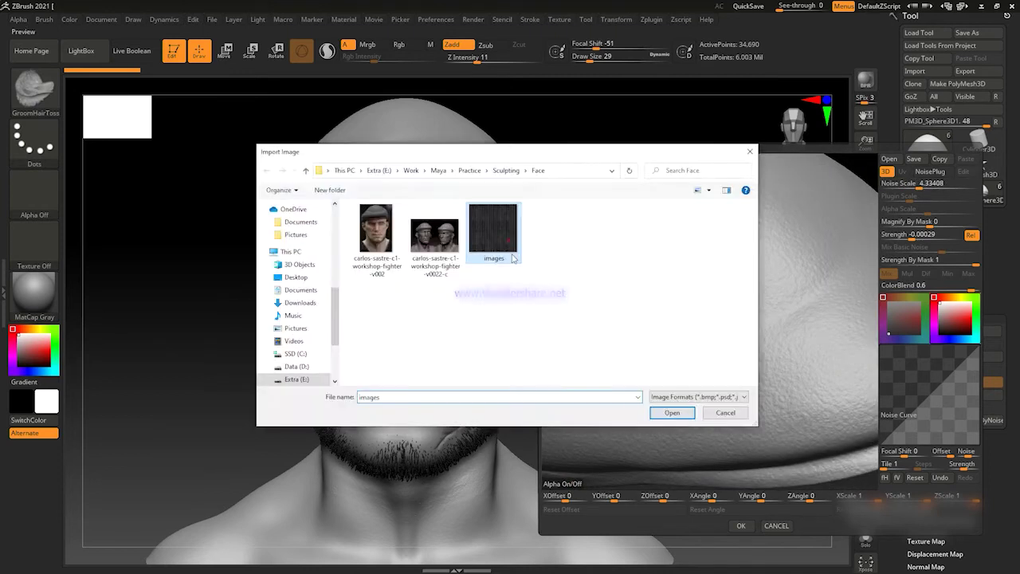
{"action": "double_click", "coordinate": [489, 229]}
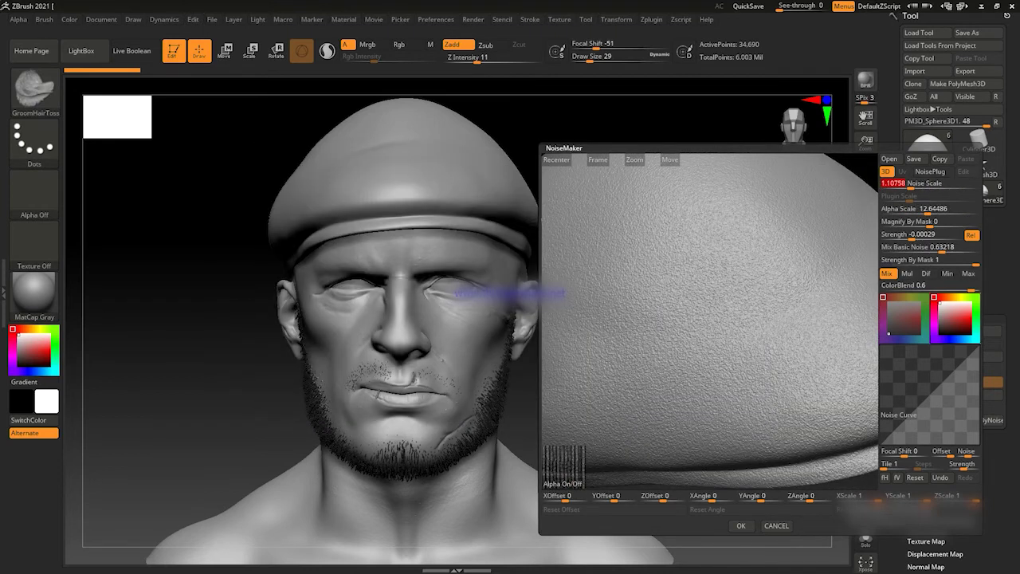
{"action": "left_click", "coordinate": [563, 466]}
{"action": "double_click", "coordinate": [557, 227]}
{"action": "left_click_drag", "start_coordinate": [801, 462], "coordinate": [910, 183]}
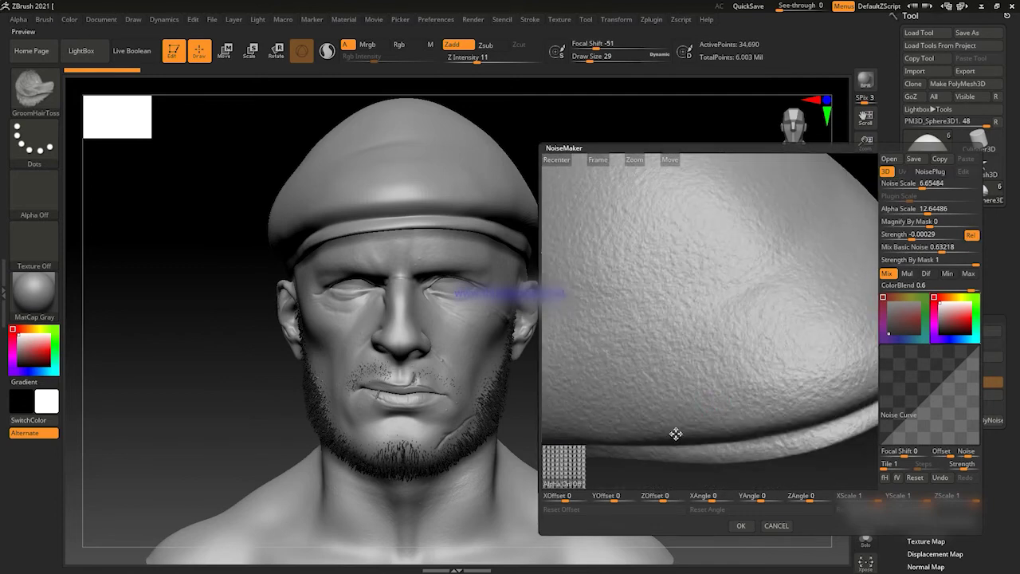
{"action": "left_click_drag", "start_coordinate": [674, 430], "coordinate": [883, 455]}
{"action": "mouse_move", "coordinate": [908, 184]}
{"action": "left_mouse_down"}
{"action": "mouse_move", "coordinate": [936, 184]}
{"action": "mouse_move", "coordinate": [917, 184]}
{"action": "mouse_move", "coordinate": [921, 213]}
{"action": "left_mouse_up"}
{"action": "type", "text": "-10"}
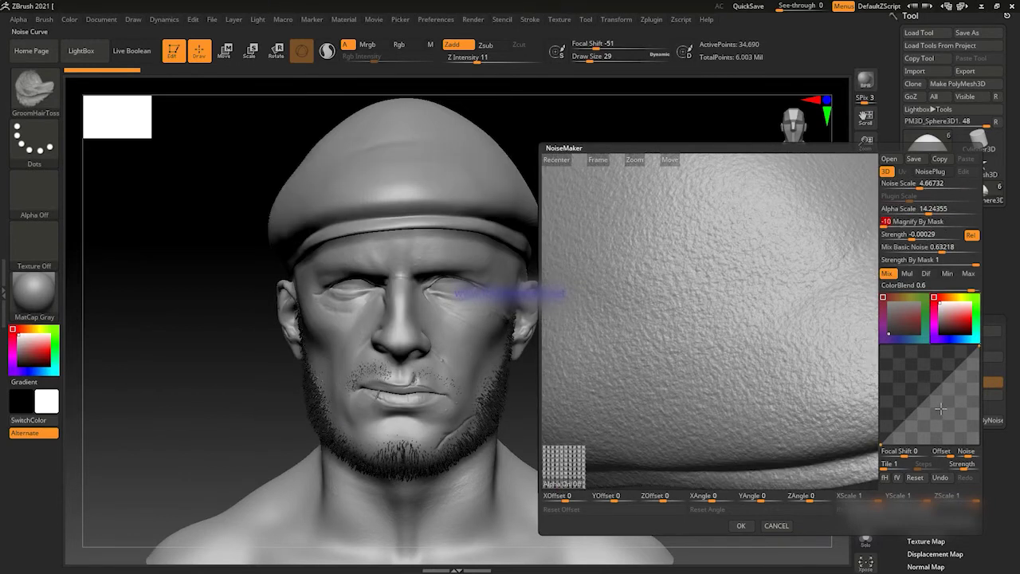
Pick a reddish noise colour, refine alpha scale, set Noise Scale about 1.1, and accept.
{"action": "left_click", "coordinate": [963, 321]}
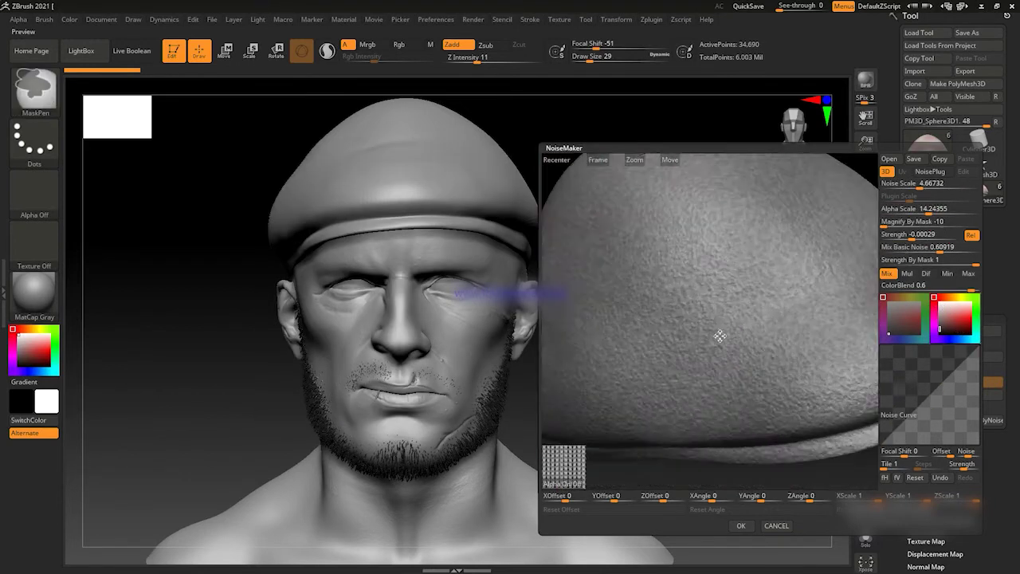
{"action": "mouse_move", "coordinate": [924, 209]}
{"action": "left_mouse_down"}
{"action": "mouse_move", "coordinate": [941, 210]}
{"action": "mouse_move", "coordinate": [884, 209]}
{"action": "left_mouse_up"}
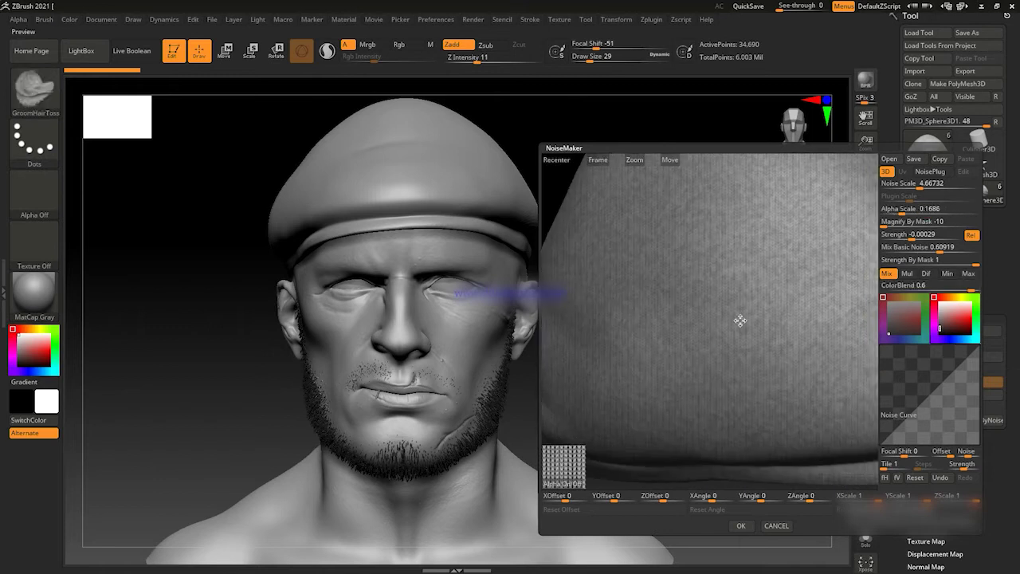
{"action": "left_click_drag", "start_coordinate": [932, 247], "coordinate": [947, 254]}
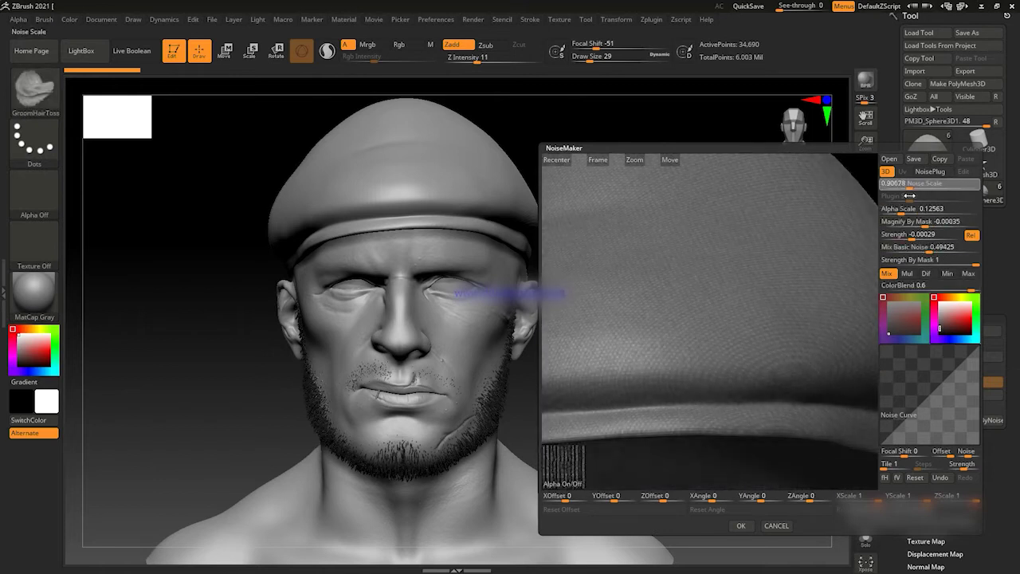
{"action": "left_click_drag", "start_coordinate": [653, 387], "coordinate": [755, 412], "text": "ctrl"}
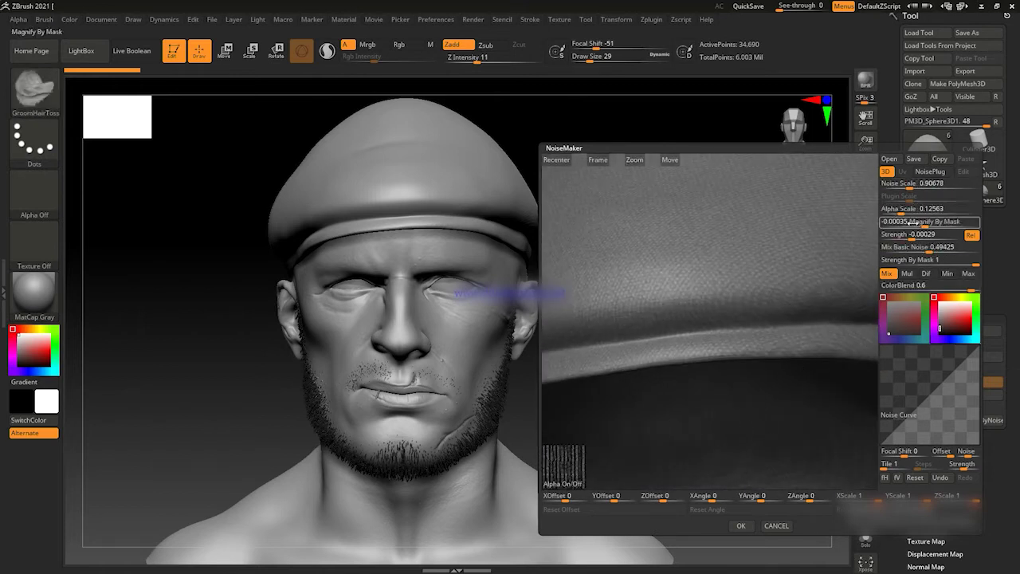
{"action": "left_click_drag", "start_coordinate": [828, 319], "coordinate": [798, 358], "text": "ctrl"}
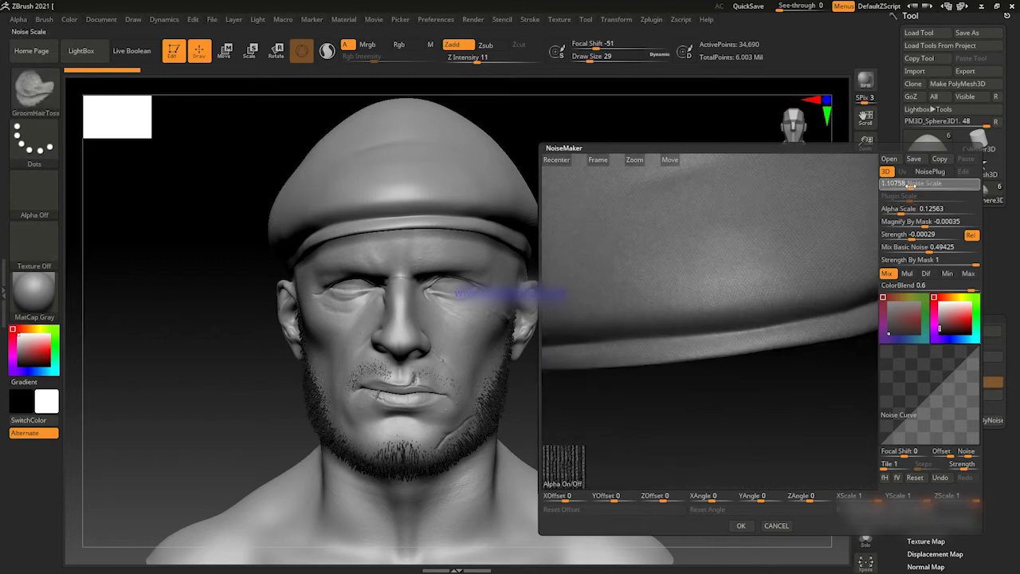
{"action": "left_click", "coordinate": [740, 525]}
Frame the cap and eye spheres and select the ClayBuildup brush.
{"action": "left_click_drag", "start_coordinate": [619, 278], "coordinate": [697, 255], "text": "alt"}
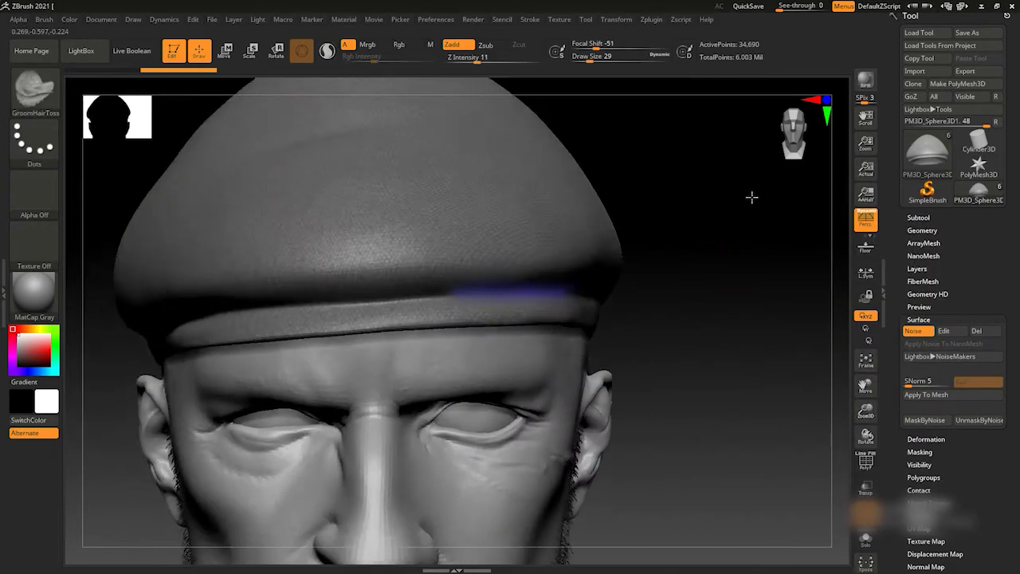
{"action": "mouse_move", "coordinate": [697, 255]}
{"action": "left_mouse_down"}
{"action": "mouse_move", "coordinate": [804, 239]}
{"action": "mouse_move", "coordinate": [644, 216]}
{"action": "mouse_move", "coordinate": [744, 230]}
{"action": "mouse_move", "coordinate": [776, 215]}
{"action": "left_mouse_up"}
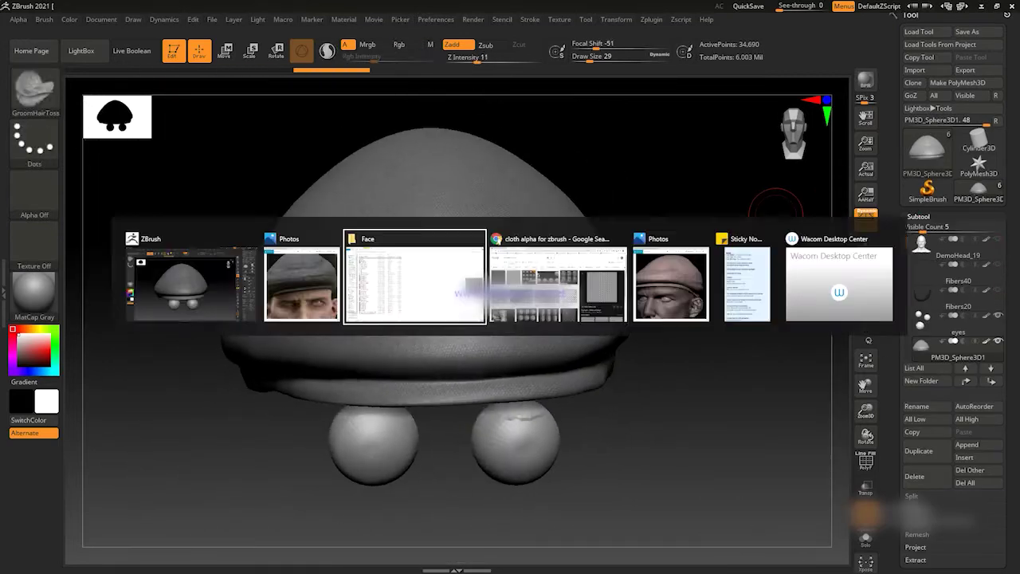
{"action": "key", "text": "b"}
{"action": "key", "text": "c"}
{"action": "key", "text": "b"}
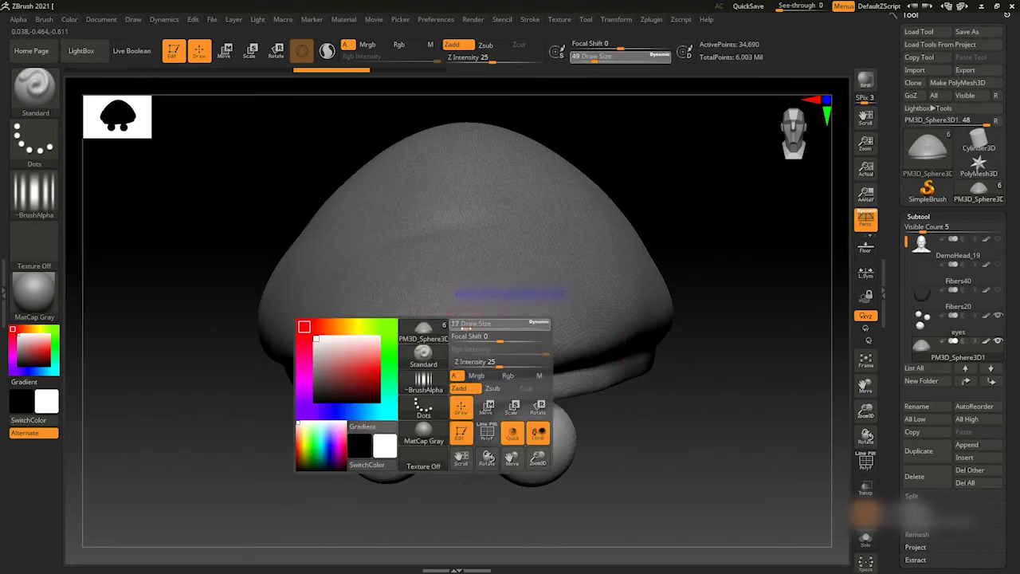
Carve a groove across the cap and set its subdivision level to 3.
{"action": "left_click_drag", "start_coordinate": [398, 348], "coordinate": [513, 341]}
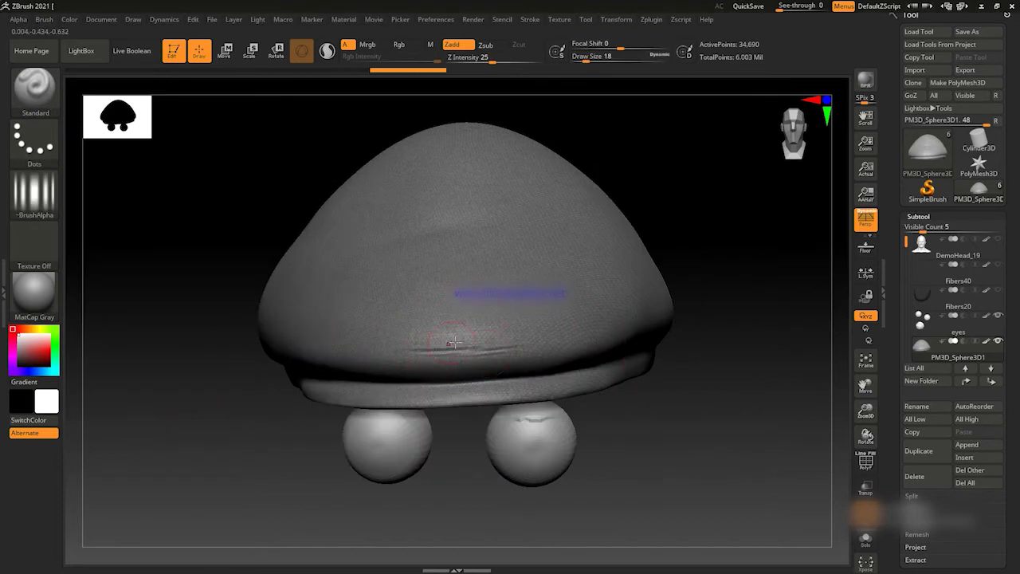
{"action": "mouse_move", "coordinate": [630, 330]}
{"action": "left_mouse_down"}
{"action": "mouse_move", "coordinate": [752, 325]}
{"action": "mouse_move", "coordinate": [463, 376]}
{"action": "left_mouse_up"}
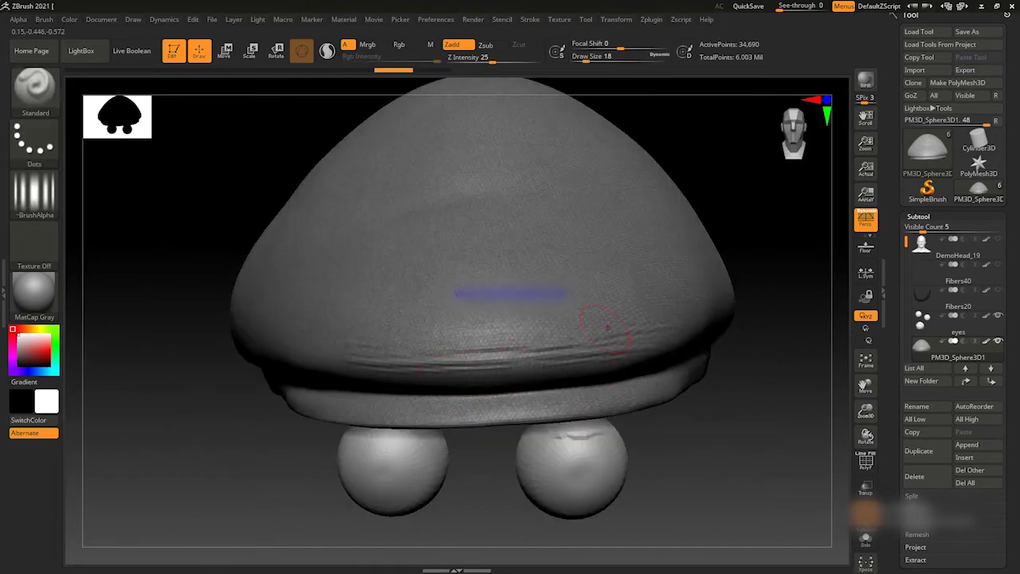
{"action": "key", "text": "shift+d"}
{"action": "left_click", "coordinate": [918, 216]}
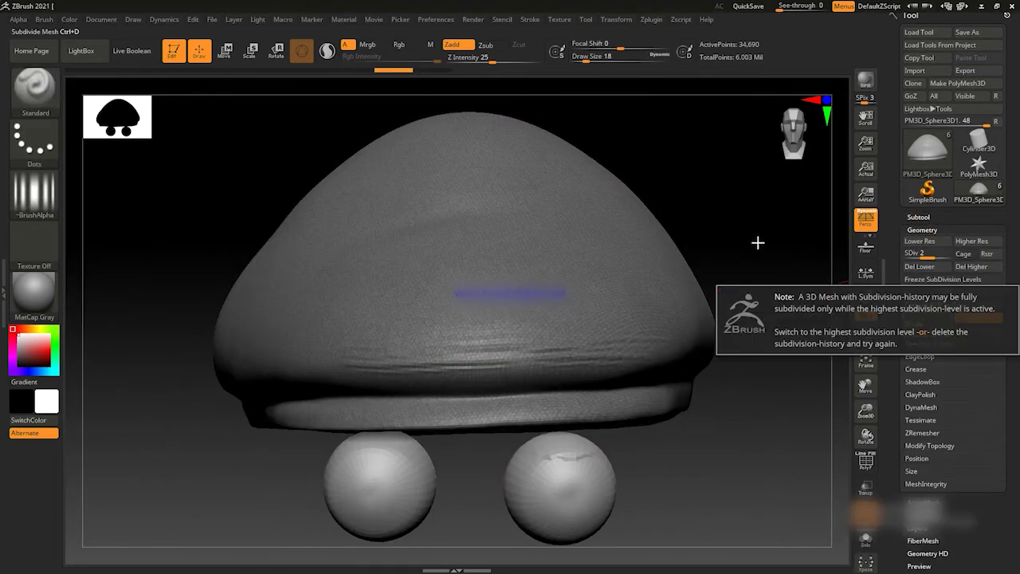
{"action": "key", "text": "d"}
{"action": "mouse_move", "coordinate": [765, 303]}
{"action": "left_mouse_down"}
{"action": "mouse_move", "coordinate": [658, 282]}
{"action": "mouse_move", "coordinate": [751, 228]}
{"action": "mouse_move", "coordinate": [230, 342]}
{"action": "left_mouse_up"}
{"action": "key", "text": "space"}
{"action": "mouse_move", "coordinate": [294, 342]}
{"action": "left_mouse_down"}
{"action": "mouse_move", "coordinate": [733, 237]}
{"action": "mouse_move", "coordinate": [325, 314]}
{"action": "left_mouse_up"}
{"action": "key", "text": "space"}
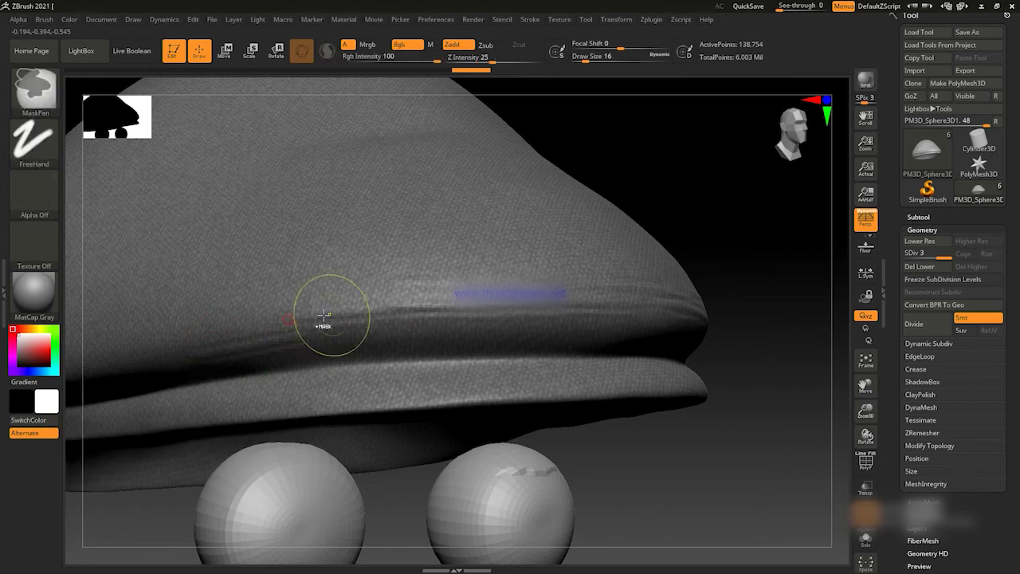
Drop the cap a subdivision level and push a dent into its crown with Move at size 83.
{"action": "mouse_move", "coordinate": [319, 264]}
{"action": "left_mouse_down"}
{"action": "mouse_move", "coordinate": [740, 250]}
{"action": "mouse_move", "coordinate": [802, 228]}
{"action": "mouse_move", "coordinate": [433, 285]}
{"action": "mouse_move", "coordinate": [810, 285]}
{"action": "left_mouse_up"}
{"action": "left_click_drag", "start_coordinate": [723, 288], "coordinate": [639, 241]}
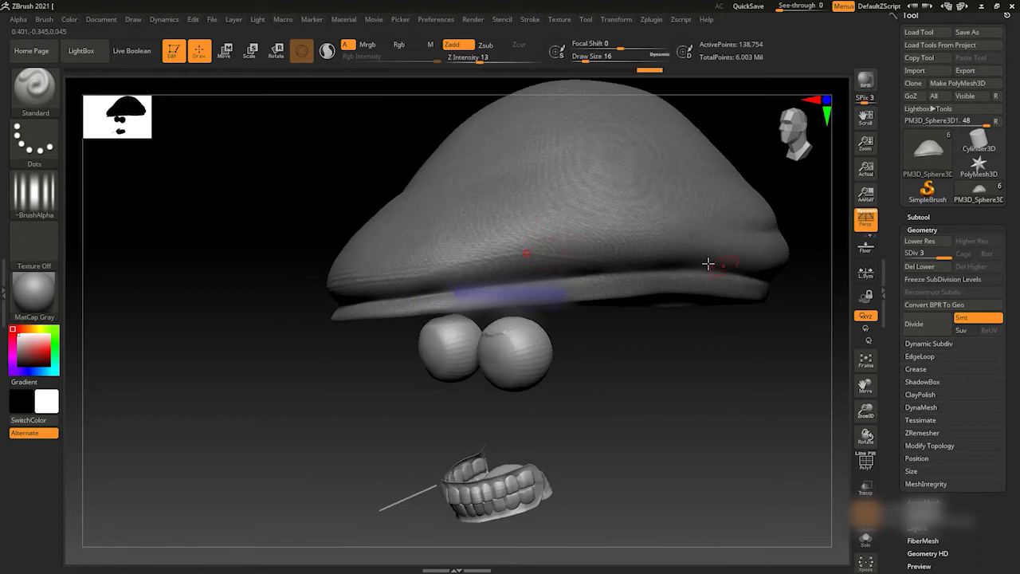
{"action": "mouse_move", "coordinate": [750, 253]}
{"action": "left_mouse_down"}
{"action": "mouse_move", "coordinate": [776, 353]}
{"action": "mouse_move", "coordinate": [498, 244]}
{"action": "left_mouse_up"}
{"action": "mouse_move", "coordinate": [767, 211]}
{"action": "left_mouse_down"}
{"action": "mouse_move", "coordinate": [710, 298]}
{"action": "mouse_move", "coordinate": [753, 108]}
{"action": "mouse_move", "coordinate": [752, 273]}
{"action": "mouse_move", "coordinate": [597, 258]}
{"action": "mouse_move", "coordinate": [524, 200]}
{"action": "mouse_move", "coordinate": [322, 236]}
{"action": "mouse_move", "coordinate": [704, 276]}
{"action": "mouse_move", "coordinate": [678, 223]}
{"action": "mouse_move", "coordinate": [644, 226]}
{"action": "left_mouse_up"}
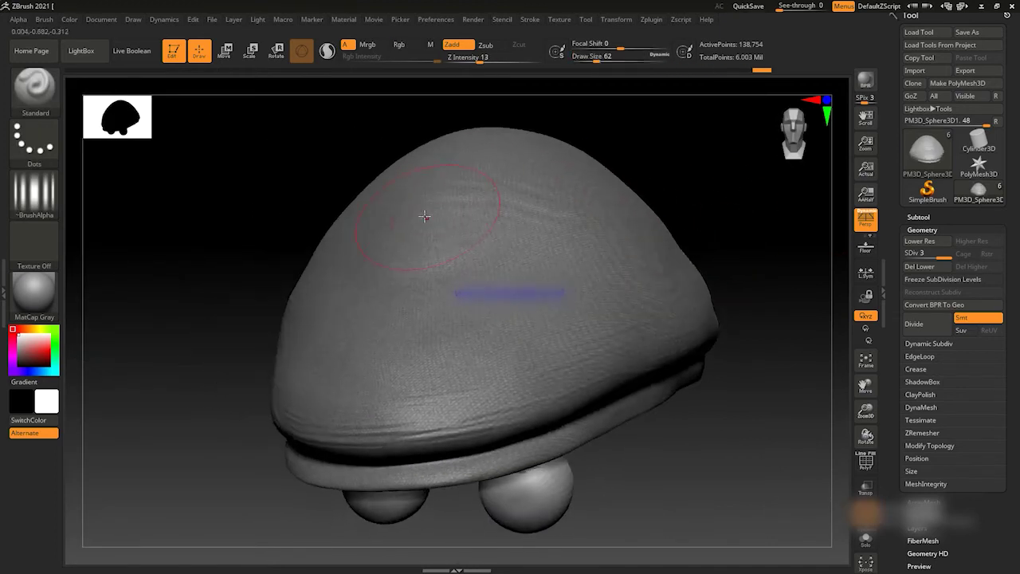
{"action": "mouse_move", "coordinate": [652, 262]}
{"action": "left_mouse_down"}
{"action": "mouse_move", "coordinate": [751, 210]}
{"action": "mouse_move", "coordinate": [564, 224]}
{"action": "mouse_move", "coordinate": [704, 309]}
{"action": "mouse_move", "coordinate": [828, 261]}
{"action": "left_mouse_up"}
{"action": "key", "text": "shift+d"}
{"action": "key", "text": "b"}
{"action": "key", "text": "m"}
{"action": "key", "text": "v"}
{"action": "left_click_drag", "start_coordinate": [741, 265], "coordinate": [607, 177]}
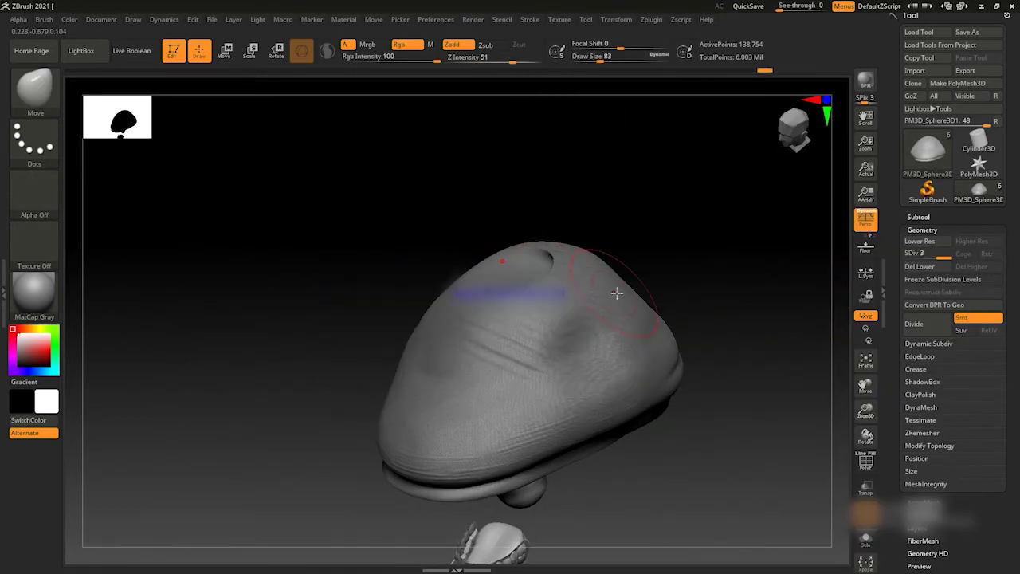
Switch to the Standard brush and view the cap from front, three-quarter and side angles.
{"action": "key", "text": "b"}
{"action": "key", "text": "s"}
{"action": "key", "text": "t"}
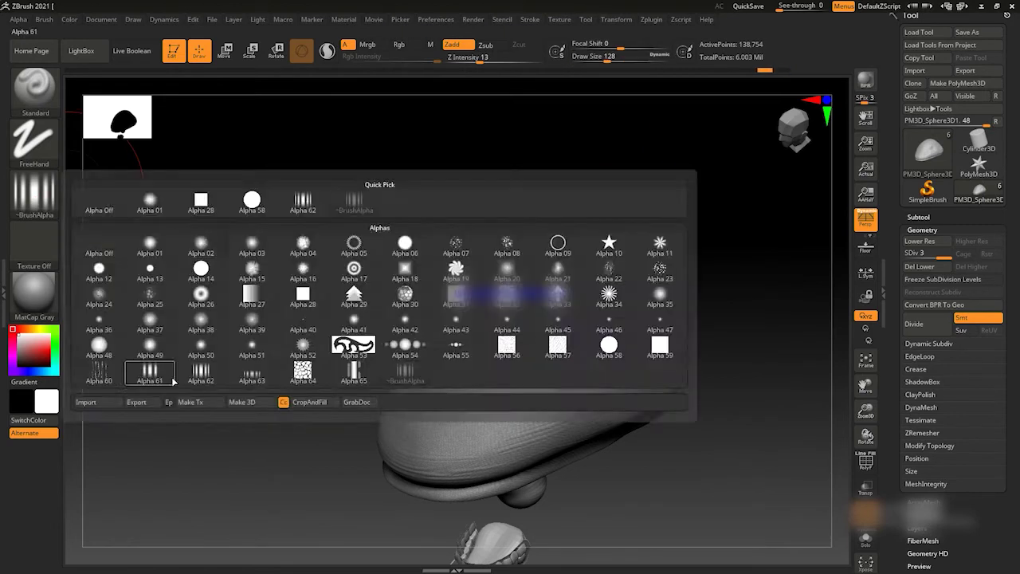
{"action": "mouse_move", "coordinate": [632, 317]}
{"action": "left_mouse_down"}
{"action": "mouse_move", "coordinate": [769, 282]}
{"action": "mouse_move", "coordinate": [578, 338]}
{"action": "mouse_move", "coordinate": [589, 268]}
{"action": "mouse_move", "coordinate": [712, 276]}
{"action": "left_mouse_up"}
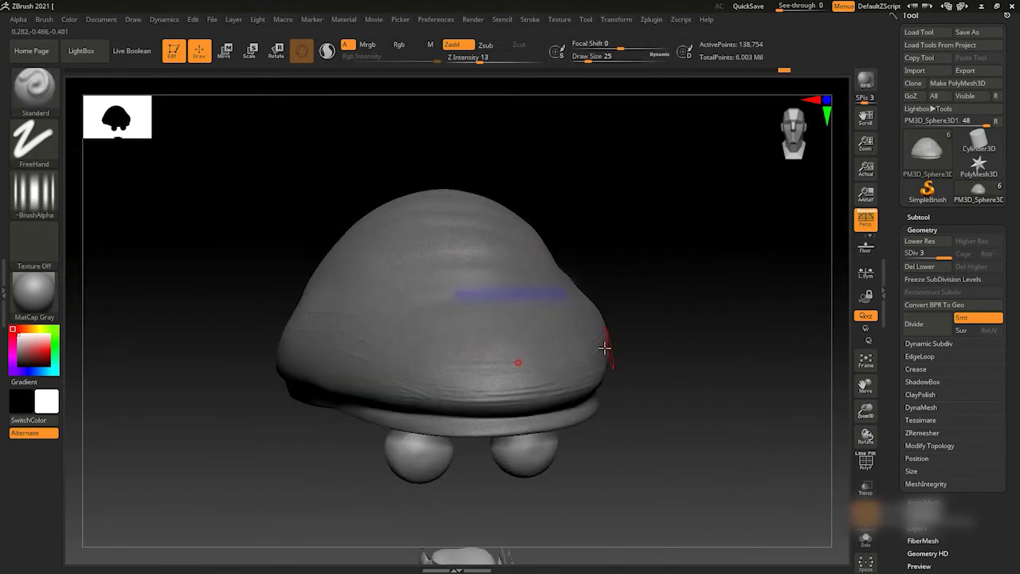
{"action": "mouse_move", "coordinate": [678, 337]}
{"action": "left_mouse_down"}
{"action": "mouse_move", "coordinate": [332, 346]}
{"action": "mouse_move", "coordinate": [706, 330]}
{"action": "left_mouse_up"}
{"action": "mouse_move", "coordinate": [615, 389]}
{"action": "left_mouse_down"}
{"action": "mouse_move", "coordinate": [547, 364]}
{"action": "mouse_move", "coordinate": [757, 289]}
{"action": "mouse_move", "coordinate": [695, 309]}
{"action": "mouse_move", "coordinate": [519, 302]}
{"action": "left_mouse_up"}
{"action": "mouse_move", "coordinate": [501, 372]}
{"action": "left_mouse_down"}
{"action": "mouse_move", "coordinate": [638, 223]}
{"action": "mouse_move", "coordinate": [774, 250]}
{"action": "left_mouse_up"}
Turn on Surface Noise for the cap, inspect the preview, then switch it back off.
{"action": "left_click", "coordinate": [922, 230]}
{"action": "left_click", "coordinate": [918, 319]}
{"action": "mouse_move", "coordinate": [789, 375]}
{"action": "left_mouse_down"}
{"action": "mouse_move", "coordinate": [742, 383]}
{"action": "mouse_move", "coordinate": [895, 357]}
{"action": "left_mouse_up"}
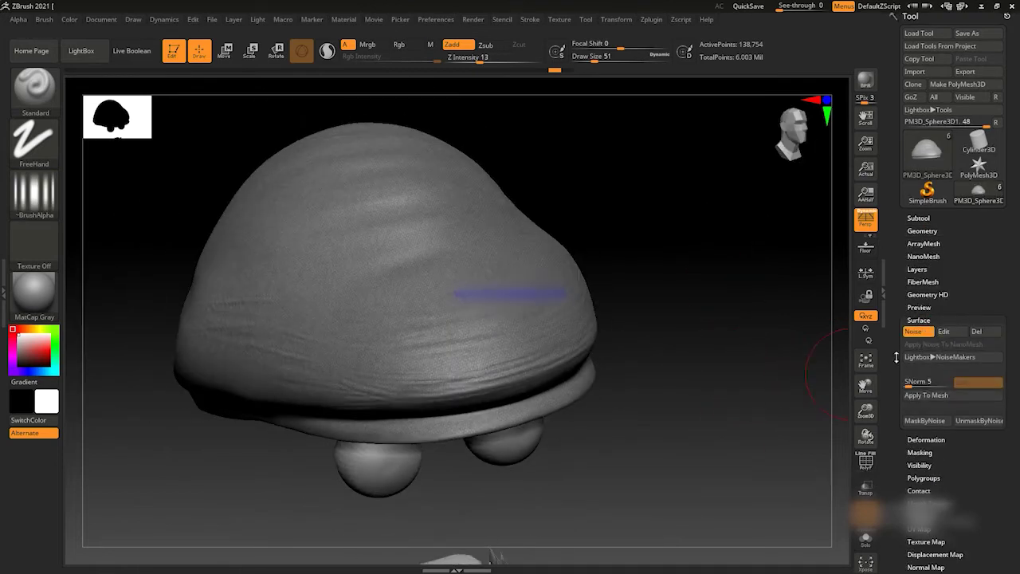
{"action": "left_click_drag", "start_coordinate": [791, 370], "coordinate": [770, 344]}
{"action": "left_click", "coordinate": [916, 395]}
{"action": "left_click_drag", "start_coordinate": [829, 390], "coordinate": [862, 385]}
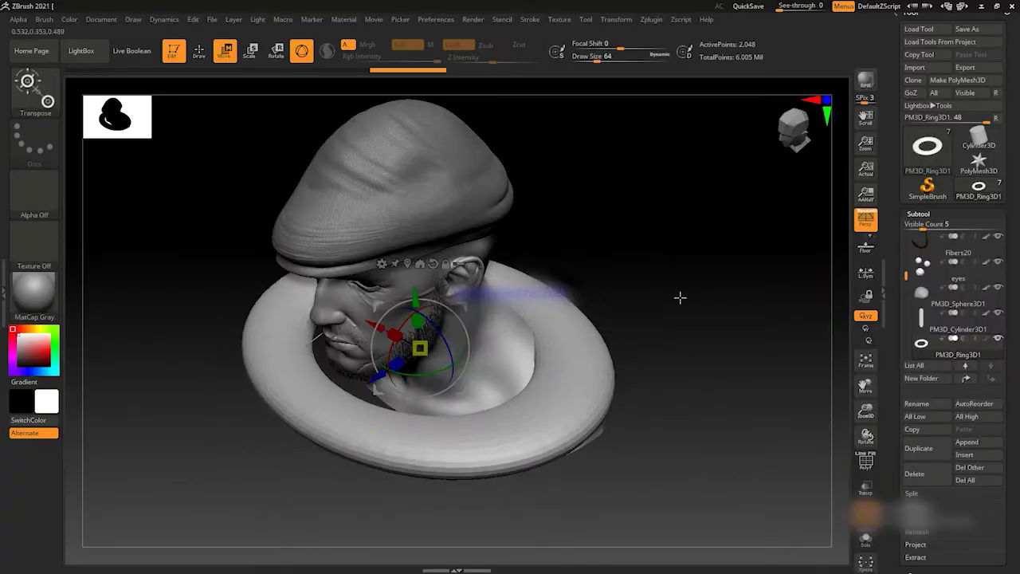
Tilt the neck ring and resize the sculpting brush to 262, then to 136.
{"action": "left_click_drag", "start_coordinate": [416, 307], "coordinate": [398, 326]}
{"action": "left_click_drag", "start_coordinate": [635, 264], "coordinate": [659, 268]}
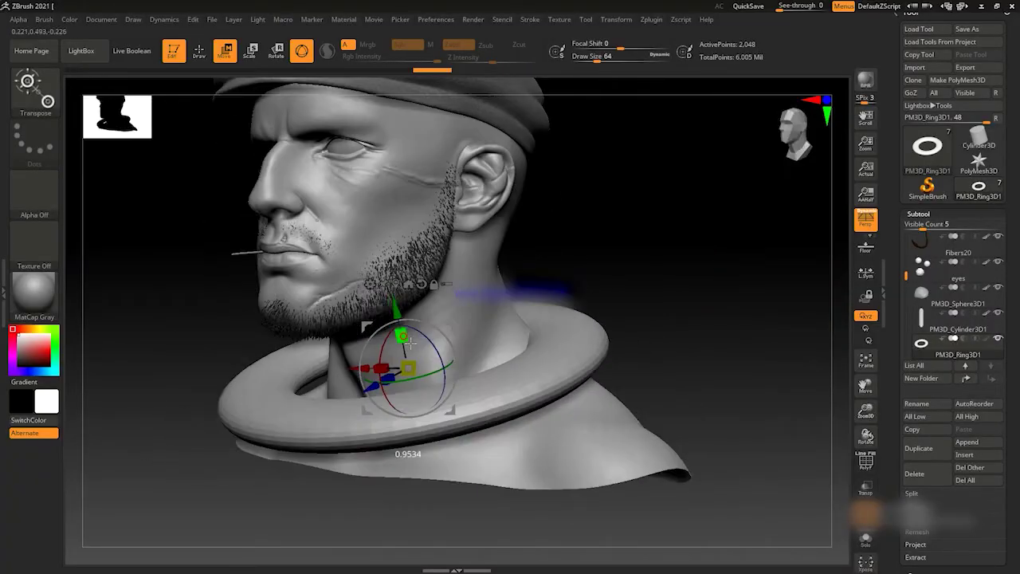
{"action": "key", "text": "q"}
{"action": "right_click", "coordinate": [540, 381]}
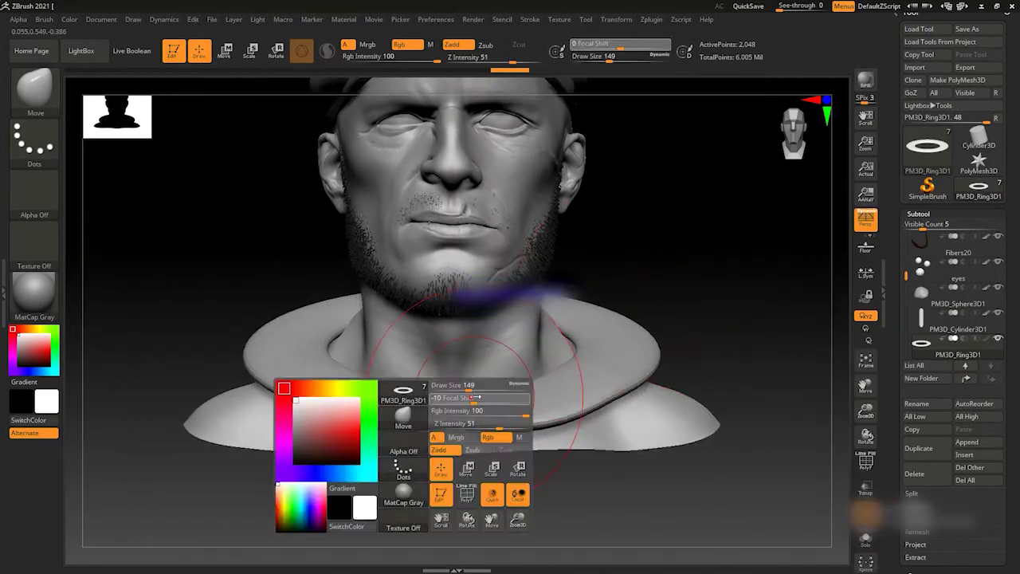
{"action": "mouse_move", "coordinate": [433, 421]}
{"action": "left_mouse_down"}
{"action": "mouse_move", "coordinate": [682, 268]}
{"action": "mouse_move", "coordinate": [637, 285]}
{"action": "left_mouse_up"}
{"action": "right_click", "coordinate": [682, 267]}
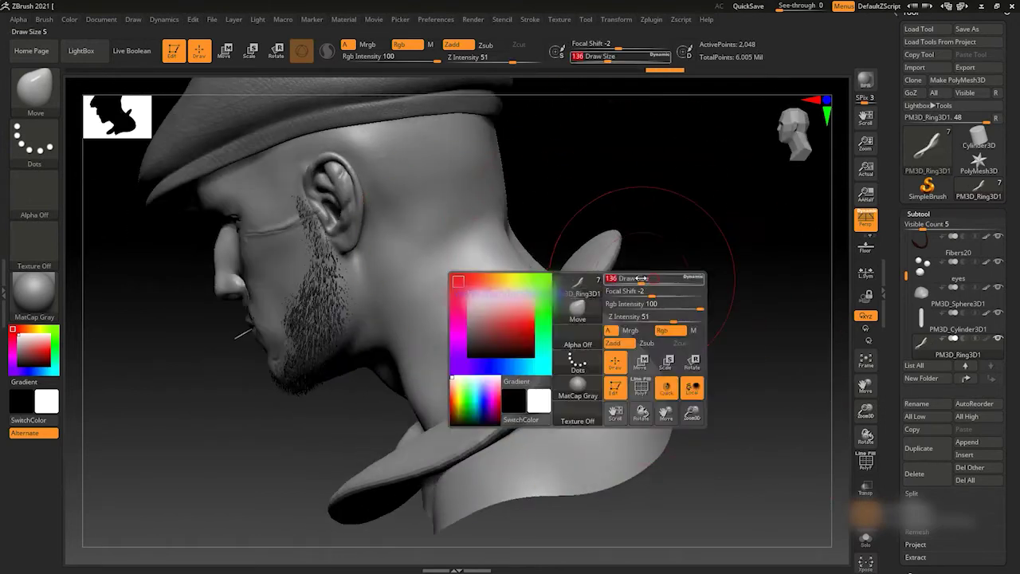
{"action": "mouse_move", "coordinate": [723, 303]}
{"action": "left_mouse_down", "text": "alt"}
{"action": "mouse_move", "coordinate": [693, 286]}
{"action": "mouse_move", "coordinate": [773, 228]}
{"action": "left_mouse_up", "text": "alt"}
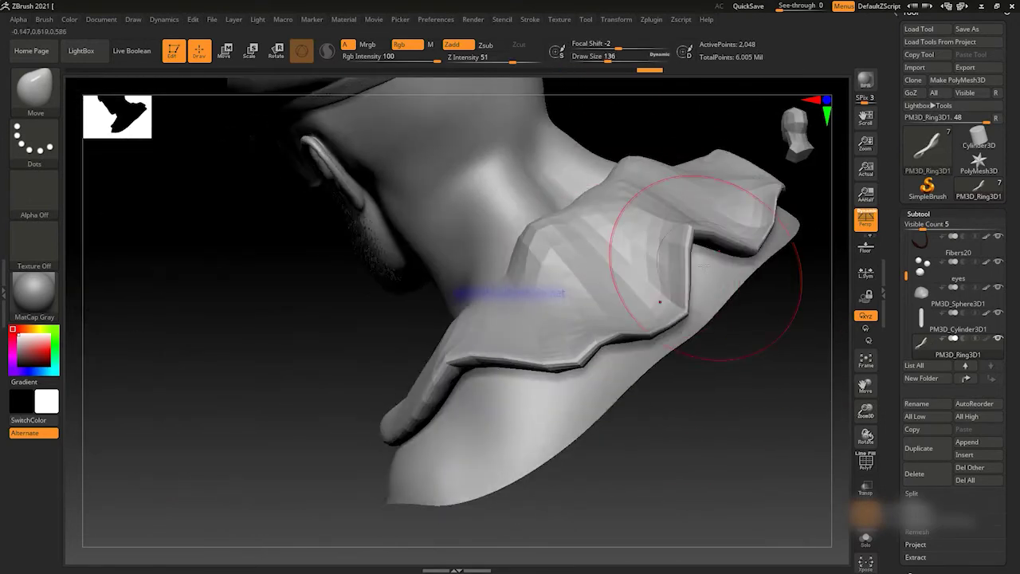
Check the shirt shoulders from front and profile views, then subdivide the shirt mesh.
{"action": "key", "text": "f"}
{"action": "mouse_move", "coordinate": [735, 298]}
{"action": "left_mouse_down"}
{"action": "mouse_move", "coordinate": [540, 393]}
{"action": "mouse_move", "coordinate": [433, 369]}
{"action": "mouse_move", "coordinate": [505, 365]}
{"action": "left_mouse_up"}
{"action": "left_click_drag", "start_coordinate": [645, 380], "coordinate": [584, 327]}
{"action": "mouse_move", "coordinate": [679, 371]}
{"action": "left_mouse_down"}
{"action": "mouse_move", "coordinate": [704, 326]}
{"action": "mouse_move", "coordinate": [648, 324]}
{"action": "mouse_move", "coordinate": [597, 340]}
{"action": "left_mouse_up"}
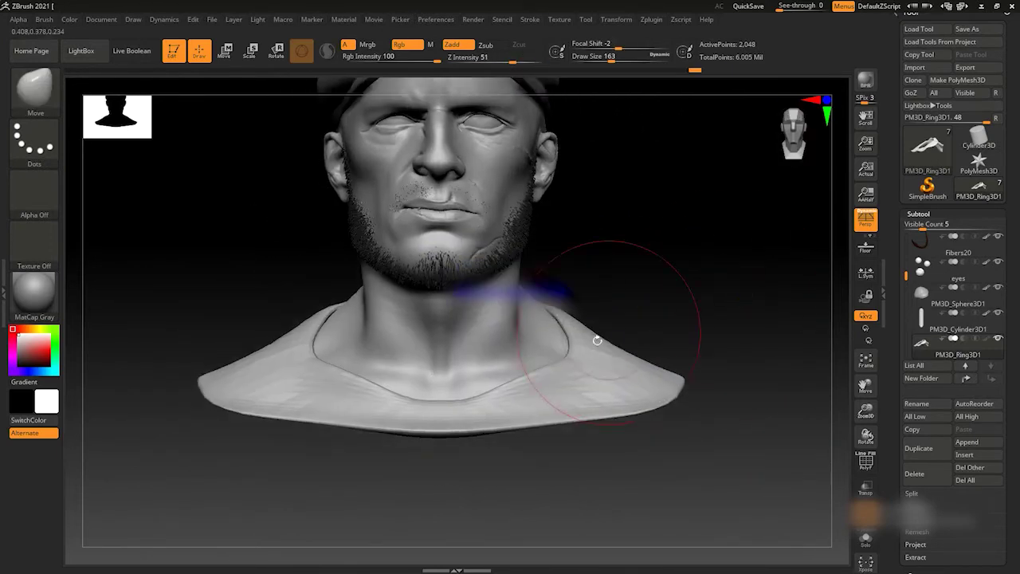
{"action": "left_click_drag", "start_coordinate": [449, 392], "coordinate": [635, 278]}
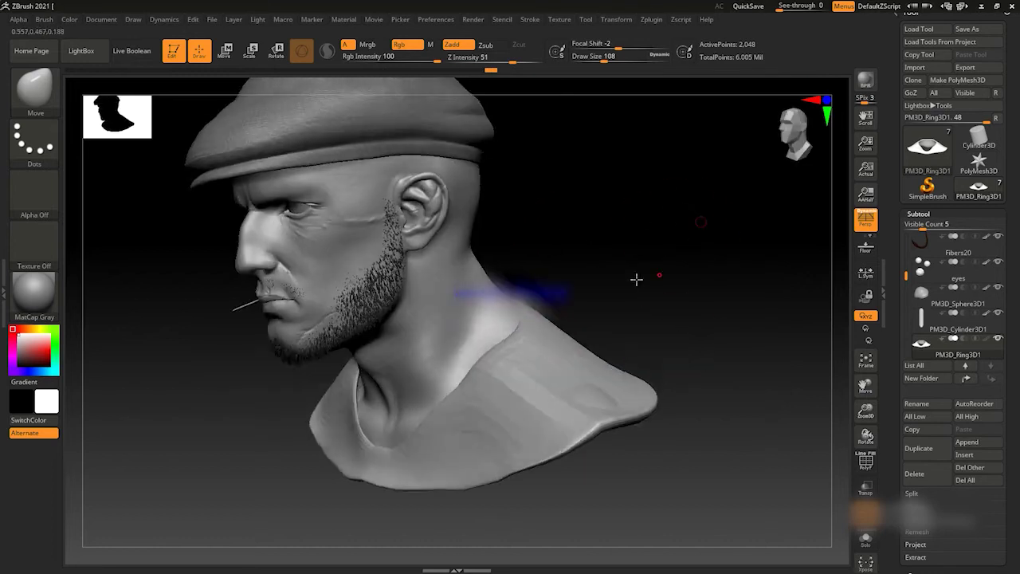
{"action": "mouse_move", "coordinate": [614, 387]}
{"action": "left_mouse_down"}
{"action": "mouse_move", "coordinate": [403, 416]}
{"action": "mouse_move", "coordinate": [628, 276]}
{"action": "mouse_move", "coordinate": [758, 303]}
{"action": "mouse_move", "coordinate": [515, 358]}
{"action": "mouse_move", "coordinate": [693, 357]}
{"action": "mouse_move", "coordinate": [566, 368]}
{"action": "left_mouse_up"}
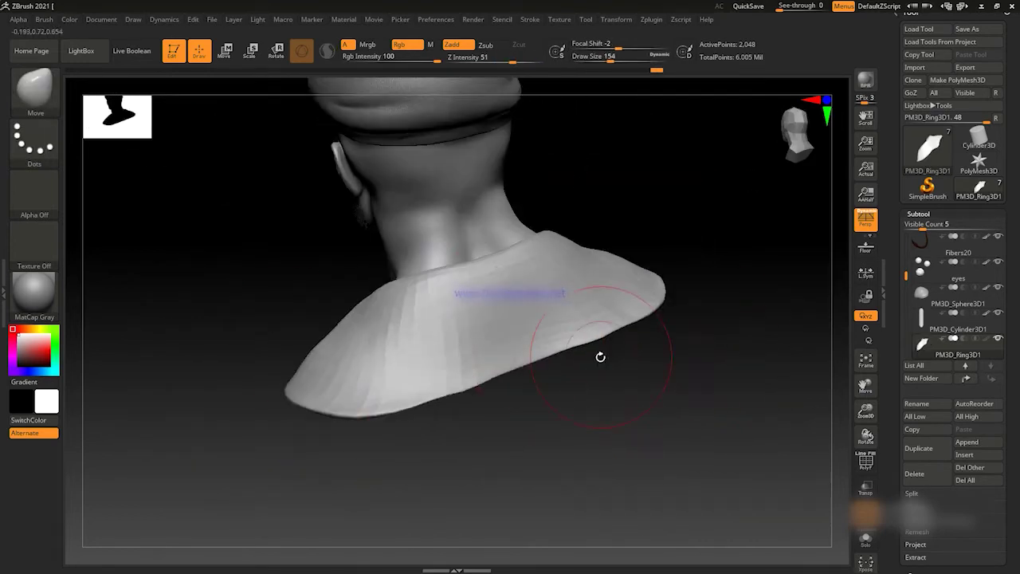
{"action": "left_click_drag", "start_coordinate": [386, 353], "coordinate": [671, 244]}
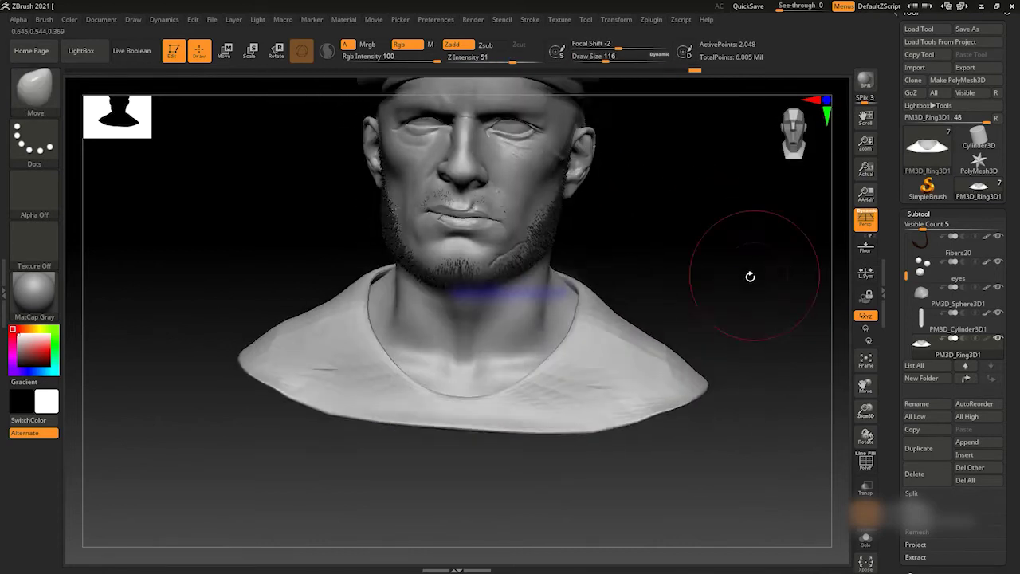
{"action": "left_click_drag", "start_coordinate": [832, 407], "coordinate": [789, 258]}
{"action": "key", "text": "ctrl+d"}
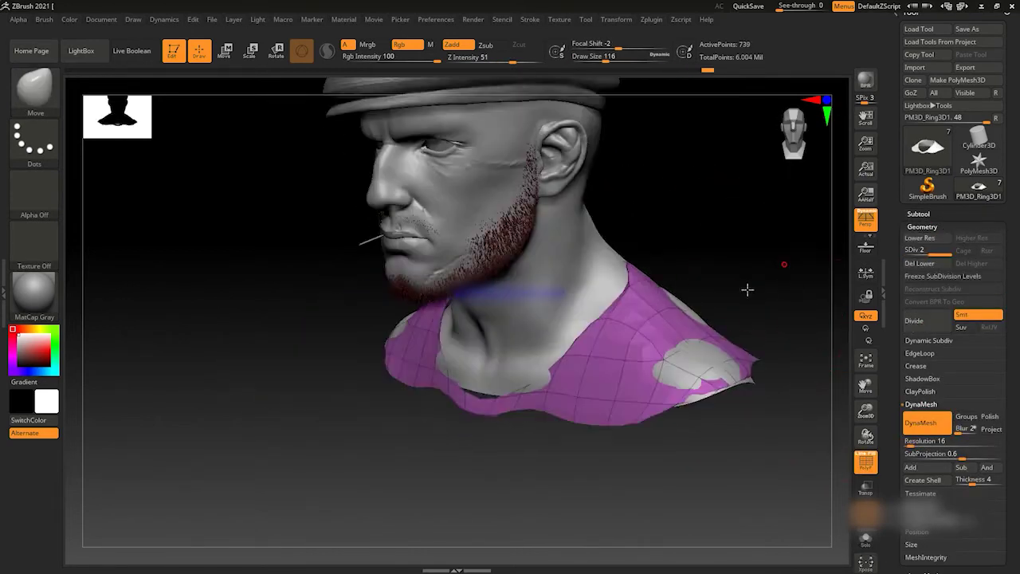
DynaMesh the shirt at resolution 128 and bring up the ZRemesher settings.
{"action": "left_click_drag", "start_coordinate": [801, 161], "coordinate": [746, 314]}
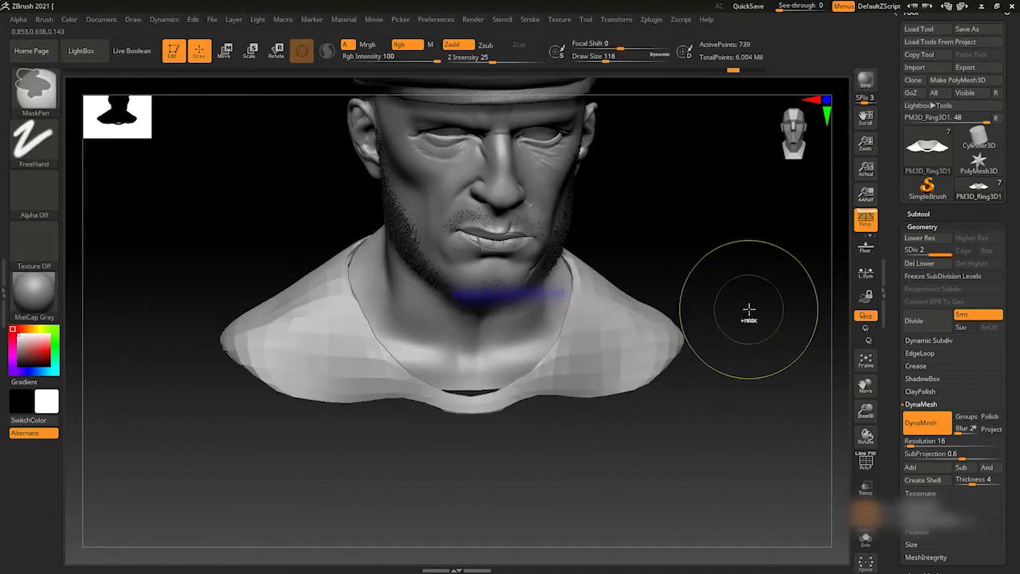
{"action": "left_click", "coordinate": [924, 423]}
{"action": "left_click_drag", "start_coordinate": [843, 315], "coordinate": [644, 387]}
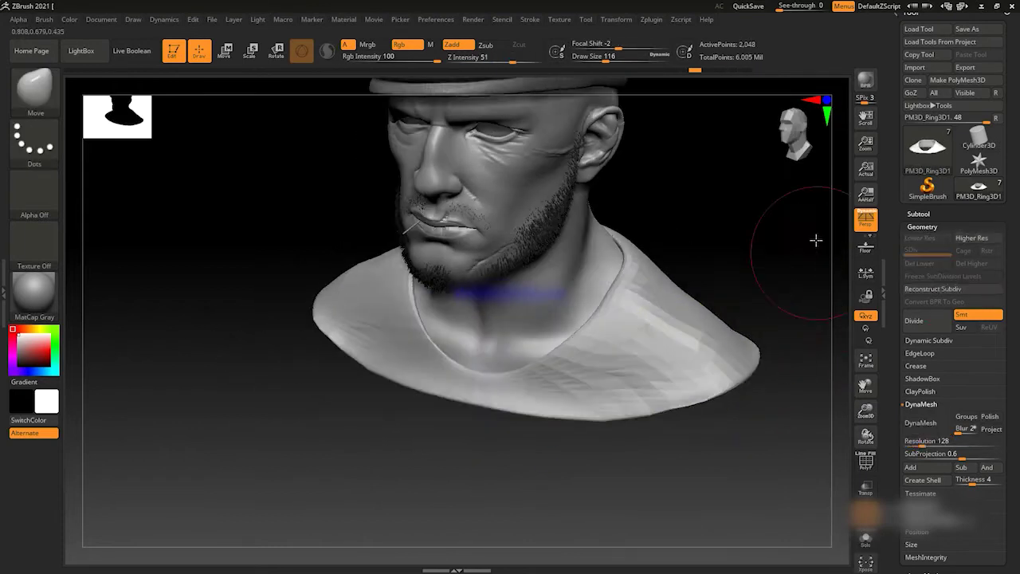
{"action": "mouse_move", "coordinate": [484, 383]}
{"action": "left_mouse_down"}
{"action": "mouse_move", "coordinate": [701, 246]}
{"action": "mouse_move", "coordinate": [804, 255]}
{"action": "left_mouse_up"}
{"action": "left_click", "coordinate": [922, 506]}
Frame the bust, zoom to the neck and shirt, and select the Move brush.
{"action": "key", "text": "f"}
{"action": "mouse_move", "coordinate": [661, 326]}
{"action": "left_mouse_down", "text": "alt"}
{"action": "mouse_move", "coordinate": [769, 284]}
{"action": "mouse_move", "coordinate": [762, 266]}
{"action": "mouse_move", "coordinate": [754, 360]}
{"action": "mouse_move", "coordinate": [747, 313]}
{"action": "mouse_move", "coordinate": [708, 276]}
{"action": "mouse_move", "coordinate": [710, 214]}
{"action": "mouse_move", "coordinate": [684, 205]}
{"action": "mouse_move", "coordinate": [273, 296]}
{"action": "mouse_move", "coordinate": [554, 333]}
{"action": "left_mouse_up", "text": "alt"}
{"action": "mouse_move", "coordinate": [467, 392]}
{"action": "left_mouse_down", "text": "alt"}
{"action": "mouse_move", "coordinate": [587, 315]}
{"action": "mouse_move", "coordinate": [566, 277]}
{"action": "mouse_move", "coordinate": [564, 231]}
{"action": "mouse_move", "coordinate": [722, 264]}
{"action": "mouse_move", "coordinate": [733, 236]}
{"action": "mouse_move", "coordinate": [778, 223]}
{"action": "mouse_move", "coordinate": [740, 246]}
{"action": "mouse_move", "coordinate": [710, 289]}
{"action": "mouse_move", "coordinate": [603, 227]}
{"action": "left_mouse_up", "text": "alt"}
{"action": "key", "text": "b"}
{"action": "key", "text": "m"}
{"action": "key", "text": "v"}
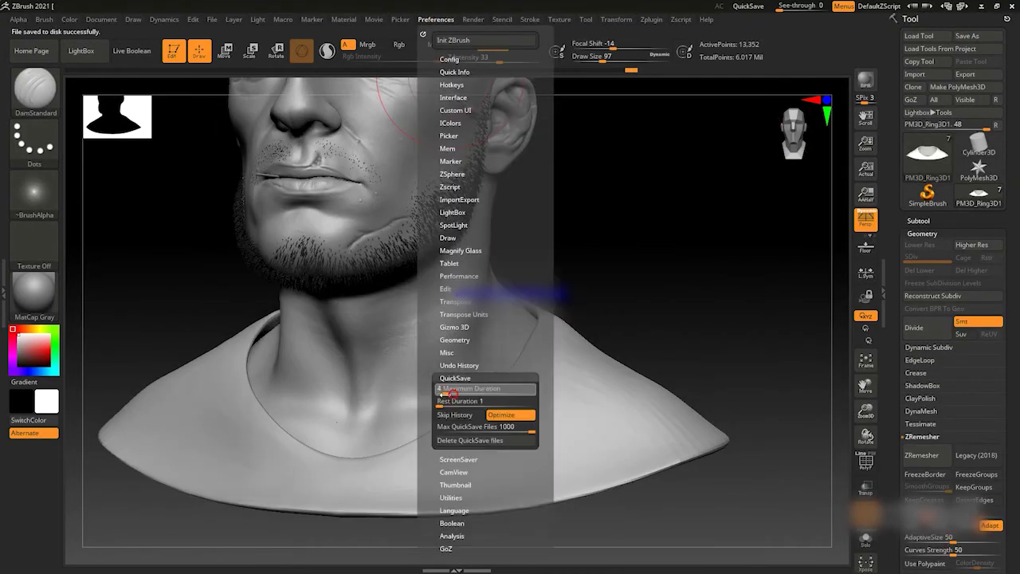
Subdivide the shirt once more and inspect it from below, behind and the side.
{"action": "key", "text": "ctrl+d"}
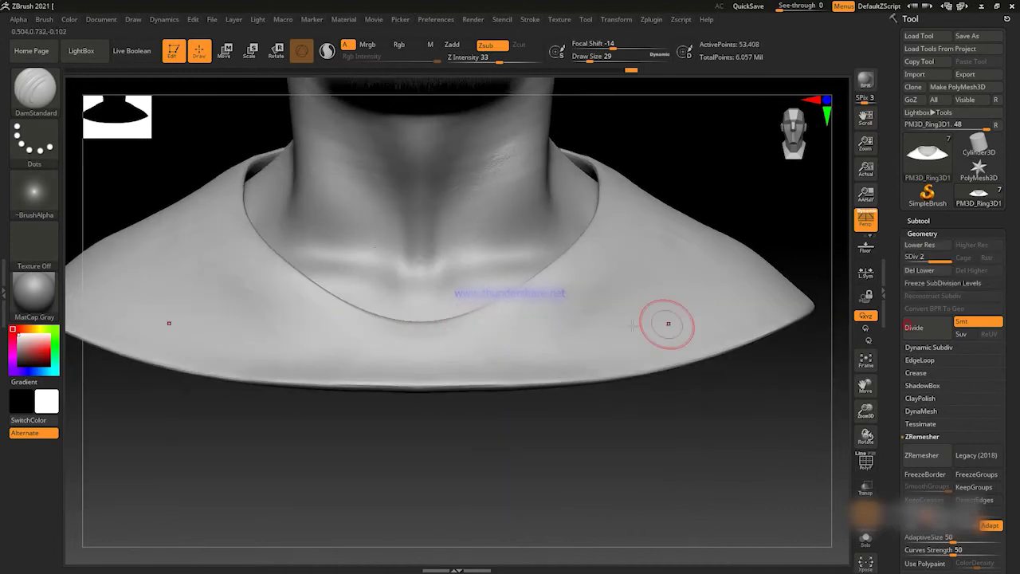
{"action": "mouse_move", "coordinate": [508, 324]}
{"action": "right_mouse_down"}
{"action": "mouse_move", "coordinate": [756, 232]}
{"action": "mouse_move", "coordinate": [610, 236]}
{"action": "mouse_move", "coordinate": [767, 207]}
{"action": "mouse_move", "coordinate": [572, 300]}
{"action": "right_mouse_up"}
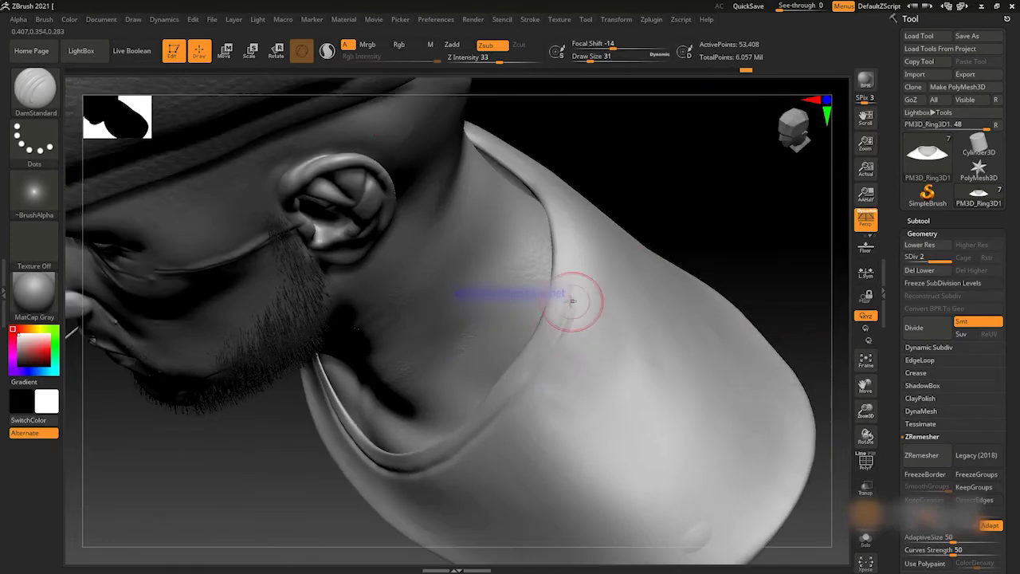
{"action": "mouse_move", "coordinate": [699, 230]}
{"action": "right_mouse_down"}
{"action": "mouse_move", "coordinate": [278, 448]}
{"action": "mouse_move", "coordinate": [475, 339]}
{"action": "right_mouse_up"}
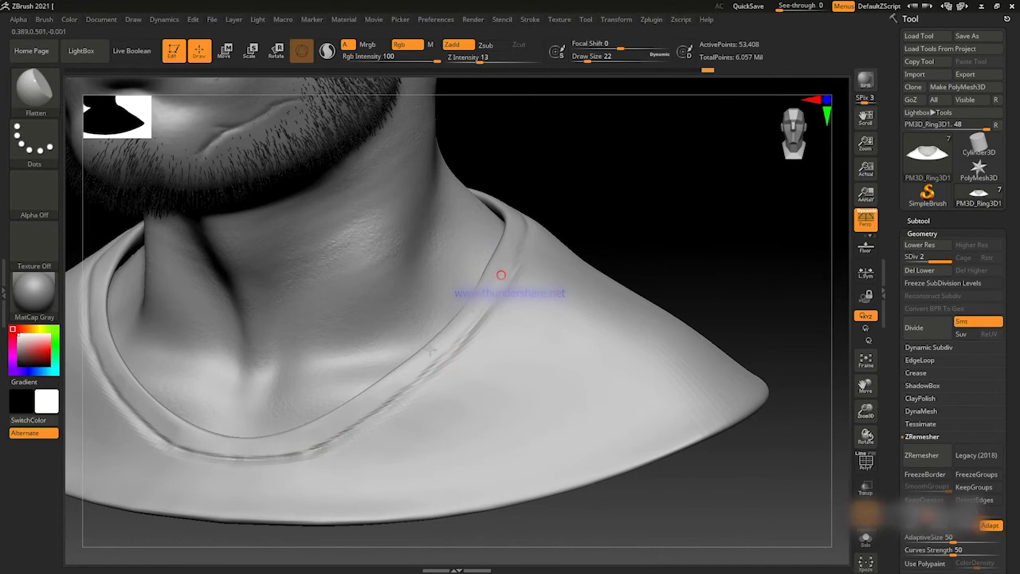
{"action": "mouse_move", "coordinate": [500, 275]}
{"action": "right_mouse_down"}
{"action": "mouse_move", "coordinate": [519, 241]}
{"action": "mouse_move", "coordinate": [671, 175]}
{"action": "mouse_move", "coordinate": [770, 292]}
{"action": "mouse_move", "coordinate": [678, 283]}
{"action": "right_mouse_up"}
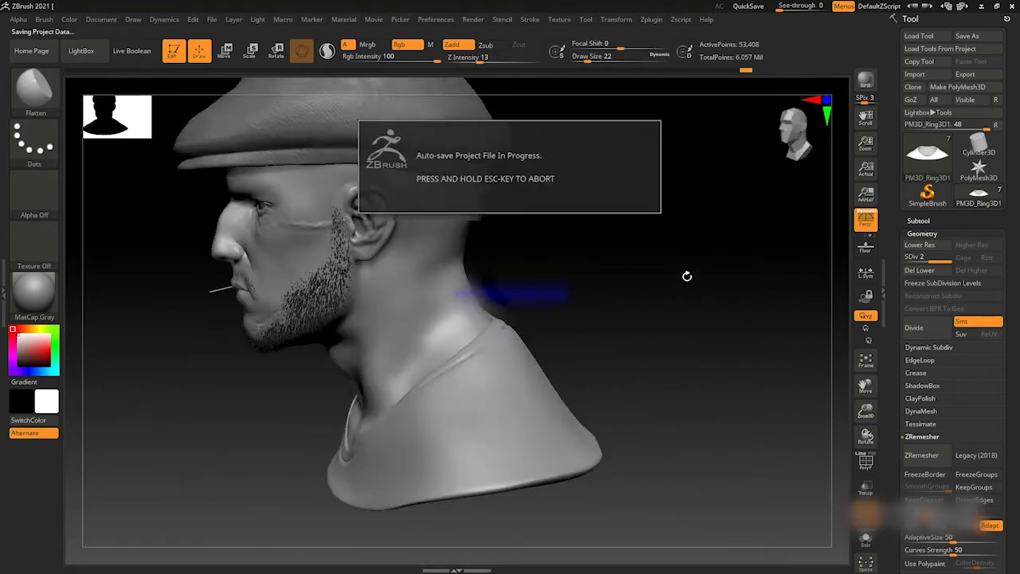
{"action": "mouse_move", "coordinate": [518, 328]}
{"action": "right_mouse_down"}
{"action": "mouse_move", "coordinate": [398, 341]}
{"action": "mouse_move", "coordinate": [678, 273]}
{"action": "mouse_move", "coordinate": [763, 200]}
{"action": "mouse_move", "coordinate": [693, 229]}
{"action": "right_mouse_up"}
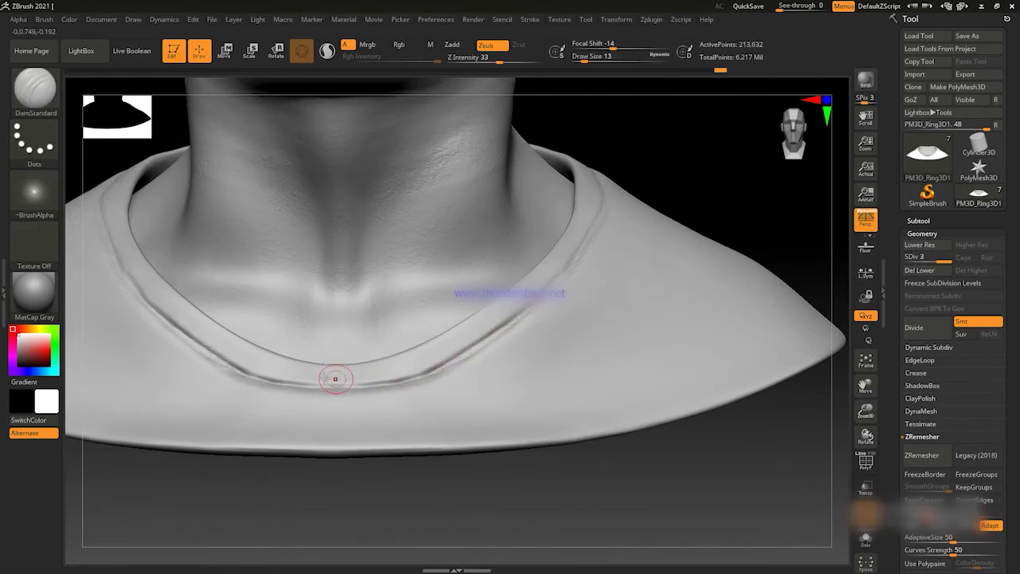
{"action": "mouse_move", "coordinate": [576, 259]}
{"action": "right_mouse_down"}
{"action": "mouse_move", "coordinate": [585, 274]}
{"action": "mouse_move", "coordinate": [757, 167]}
{"action": "mouse_move", "coordinate": [758, 230]}
{"action": "mouse_move", "coordinate": [330, 433]}
{"action": "mouse_move", "coordinate": [680, 265]}
{"action": "right_mouse_up"}
Select the Flatten brush, then the Move brush at size 13, zoomed in on the collar.
{"action": "key", "text": "b"}
{"action": "key", "text": "f"}
{"action": "key", "text": "l"}
{"action": "mouse_move", "coordinate": [485, 381]}
{"action": "right_mouse_down"}
{"action": "mouse_move", "coordinate": [772, 198]}
{"action": "mouse_move", "coordinate": [270, 207]}
{"action": "mouse_move", "coordinate": [794, 232]}
{"action": "mouse_move", "coordinate": [806, 288]}
{"action": "mouse_move", "coordinate": [503, 321]}
{"action": "mouse_move", "coordinate": [794, 234]}
{"action": "mouse_move", "coordinate": [491, 396]}
{"action": "right_mouse_up"}
{"action": "key", "text": "b"}
{"action": "key", "text": "m"}
{"action": "key", "text": "v"}
{"action": "left_click_drag", "start_coordinate": [480, 397], "coordinate": [462, 397]}
{"action": "mouse_move", "coordinate": [479, 396]}
{"action": "right_mouse_down", "text": "alt"}
{"action": "mouse_move", "coordinate": [733, 269]}
{"action": "mouse_move", "coordinate": [275, 226]}
{"action": "right_mouse_up", "text": "alt"}
{"action": "mouse_move", "coordinate": [285, 433]}
{"action": "right_mouse_down"}
{"action": "mouse_move", "coordinate": [801, 180]}
{"action": "mouse_move", "coordinate": [698, 191]}
{"action": "mouse_move", "coordinate": [705, 243]}
{"action": "right_mouse_up"}
Pick a crumple brush and shrink it to size 35 on the collar.
{"action": "key", "text": "b"}
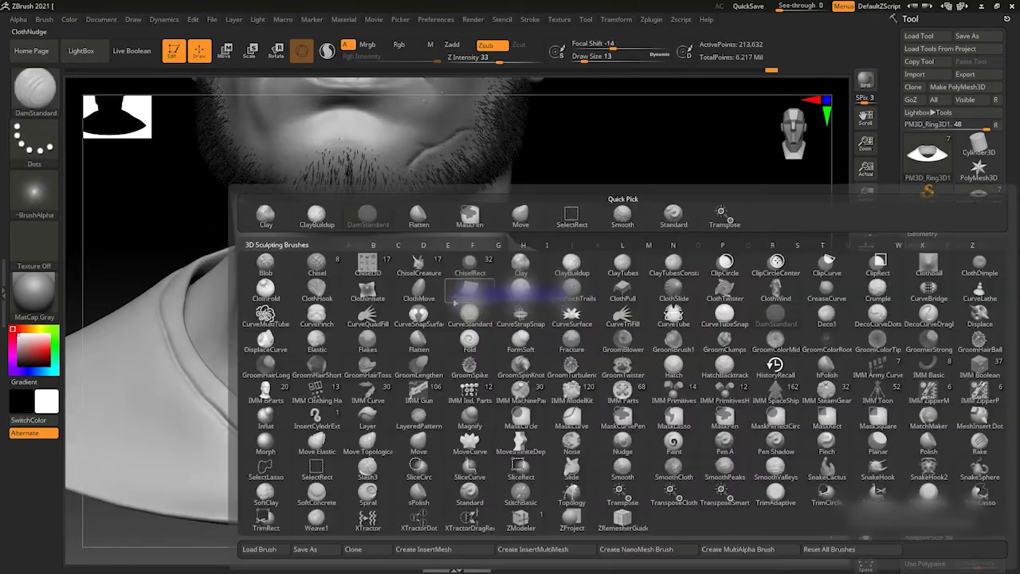
{"action": "key", "text": "c"}
{"action": "key", "text": "r"}
{"action": "right_click_drag", "start_coordinate": [528, 399], "coordinate": [541, 433], "text": "ctrl"}
{"action": "right_click_drag", "start_coordinate": [627, 343], "coordinate": [670, 292]}
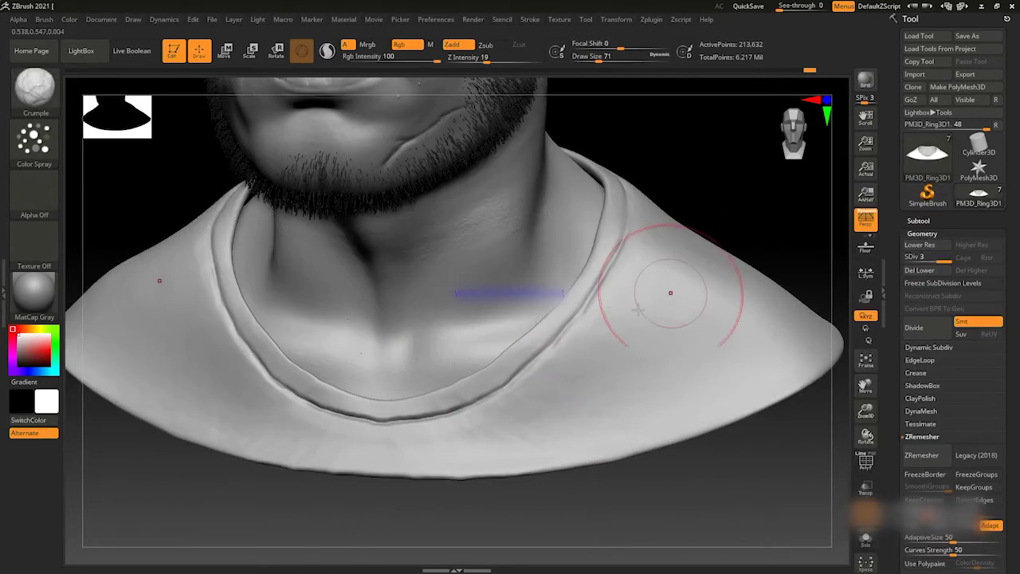
{"action": "right_click_drag", "start_coordinate": [611, 262], "coordinate": [762, 239]}
{"action": "right_click", "coordinate": [768, 271]}
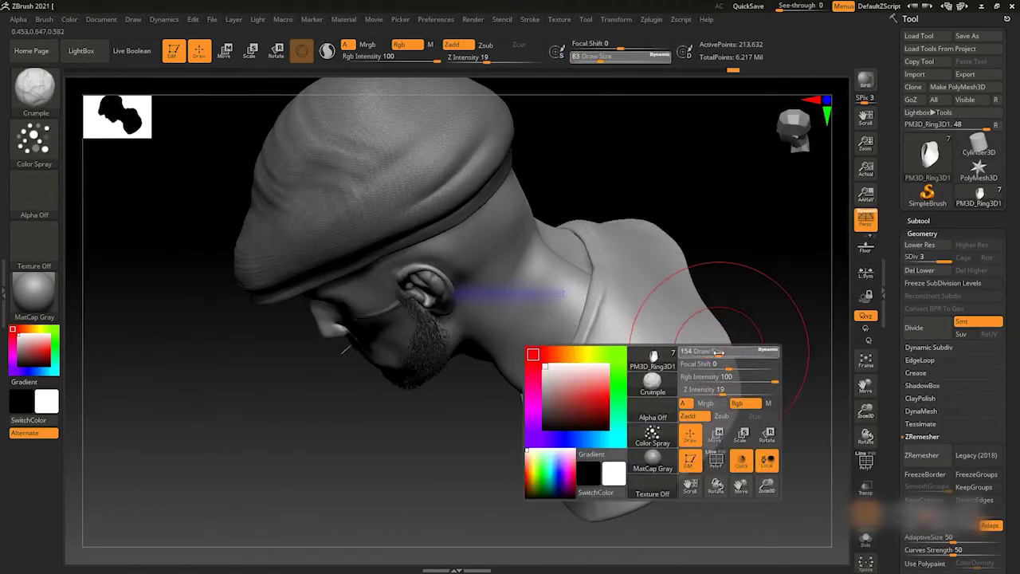
{"action": "mouse_move", "coordinate": [780, 281]}
{"action": "right_mouse_down"}
{"action": "mouse_move", "coordinate": [584, 439]}
{"action": "mouse_move", "coordinate": [789, 216]}
{"action": "mouse_move", "coordinate": [661, 294]}
{"action": "right_mouse_up"}
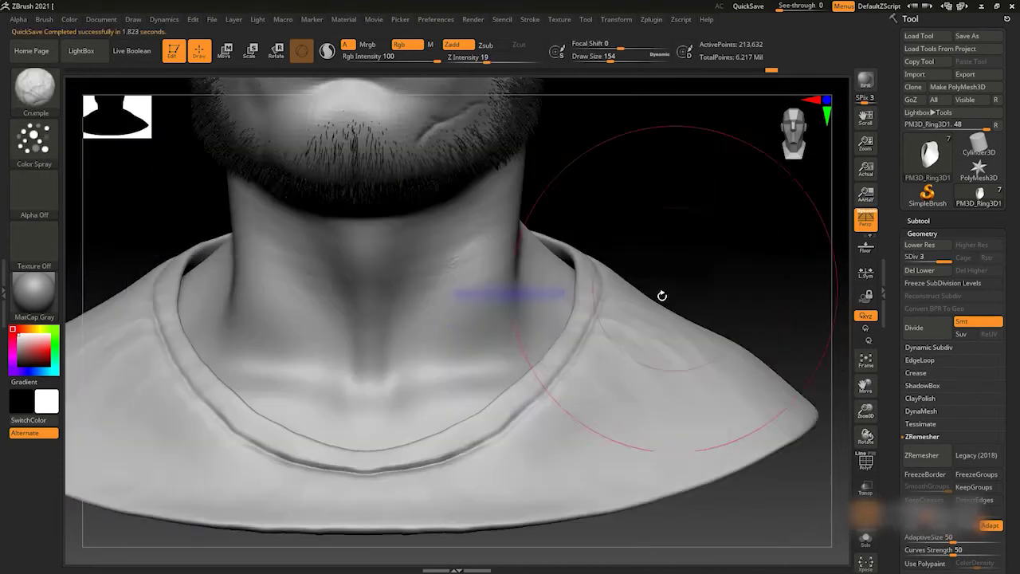
{"action": "right_click", "coordinate": [474, 361]}
{"action": "right_click_drag", "start_coordinate": [473, 360], "coordinate": [416, 422]}
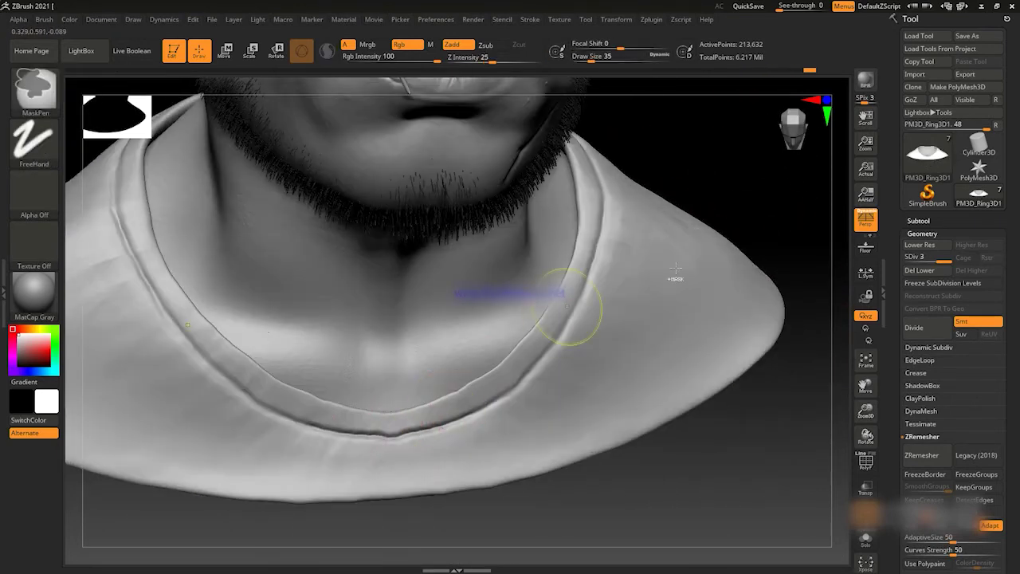
Switch to DamStandard and carve a crease along the shirt collar.
{"action": "right_click_drag", "start_coordinate": [567, 307], "coordinate": [376, 385]}
{"action": "mouse_move", "coordinate": [513, 336]}
{"action": "right_mouse_down", "text": "ctrl"}
{"action": "mouse_move", "coordinate": [701, 268]}
{"action": "mouse_move", "coordinate": [732, 300]}
{"action": "mouse_move", "coordinate": [776, 310]}
{"action": "mouse_move", "coordinate": [612, 303]}
{"action": "mouse_move", "coordinate": [524, 319]}
{"action": "right_mouse_up", "text": "ctrl"}
{"action": "key", "text": "b"}
{"action": "key", "text": "d"}
{"action": "key", "text": "s"}
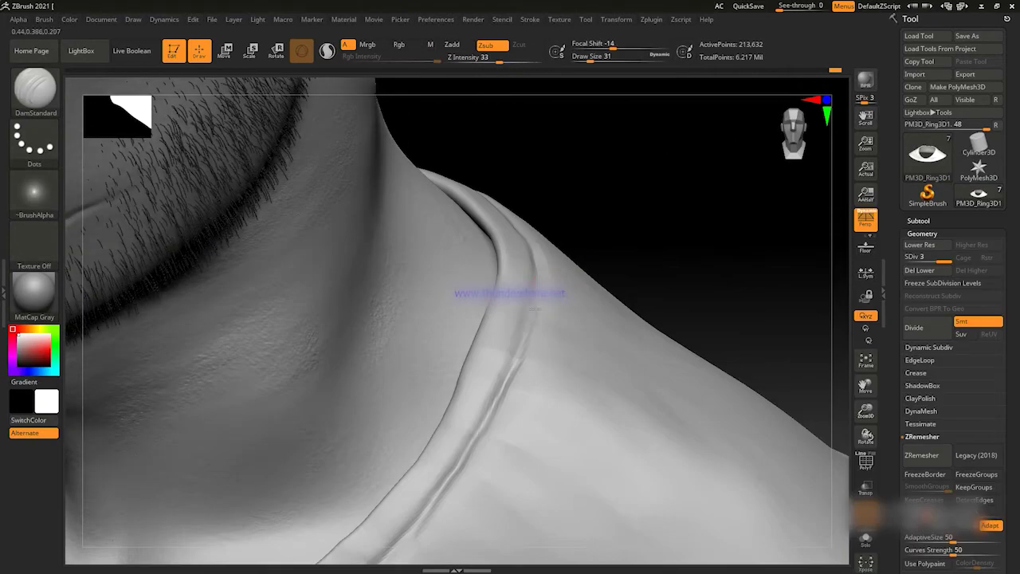
{"action": "key", "text": "f"}
{"action": "right_click_drag", "start_coordinate": [683, 273], "coordinate": [735, 295]}
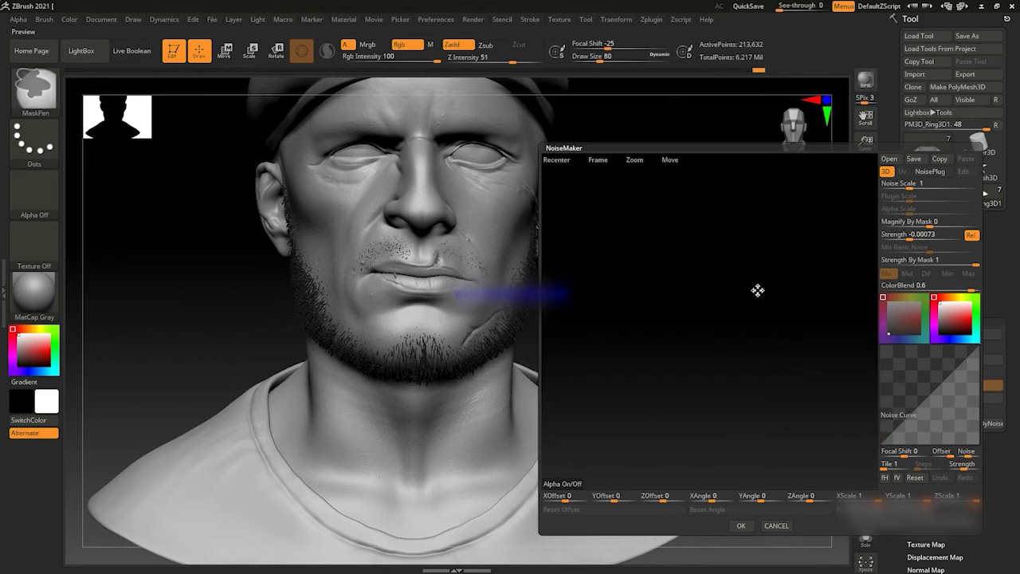
In NoiseMaker, set Strength -0.01028 and Alpha Scale 0.06584, then apply the knit noise.
{"action": "left_click_drag", "start_coordinate": [794, 275], "coordinate": [559, 463]}
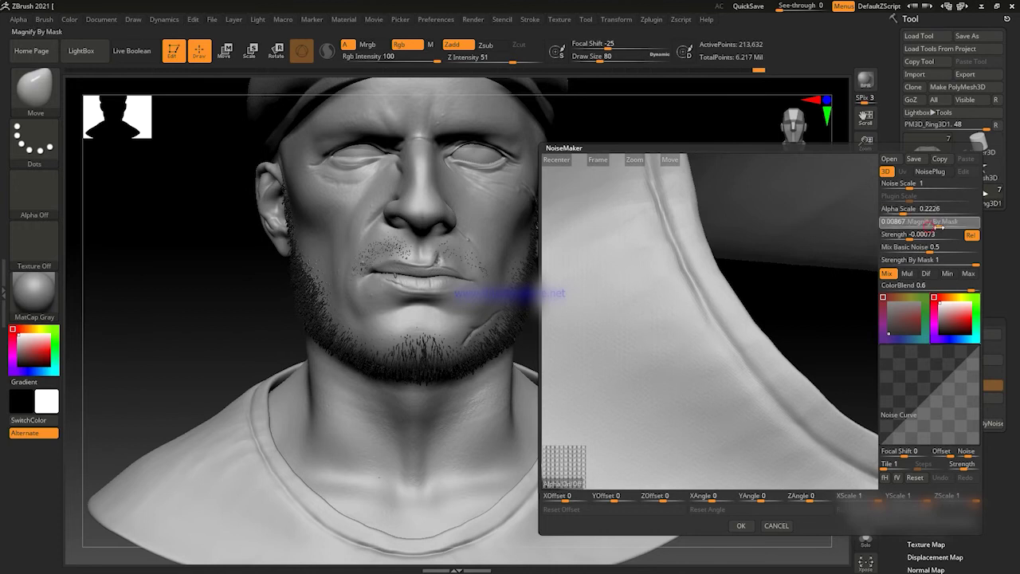
{"action": "left_click_drag", "start_coordinate": [907, 236], "coordinate": [912, 237]}
{"action": "left_click", "coordinate": [921, 247]}
{"action": "key", "text": "Return"}
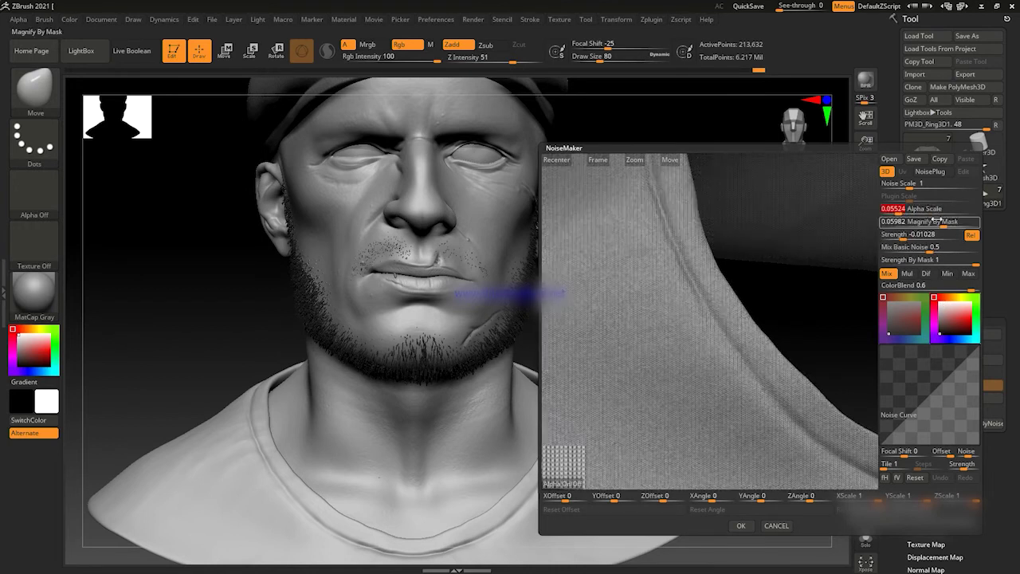
{"action": "left_click", "coordinate": [910, 210]}
{"action": "type", "text": "0.0919"}
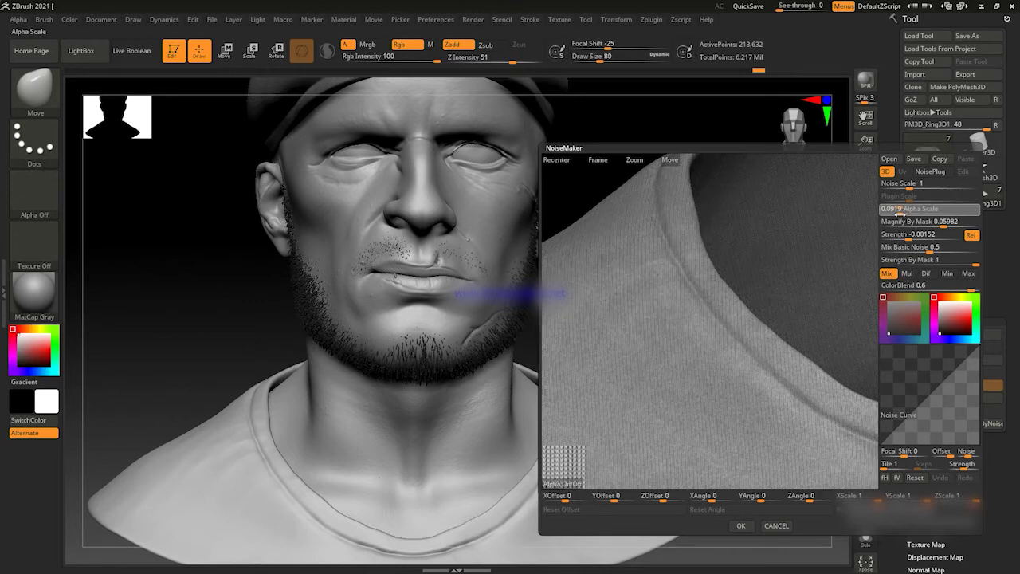
{"action": "key", "text": "Return"}
{"action": "left_click", "coordinate": [740, 525]}
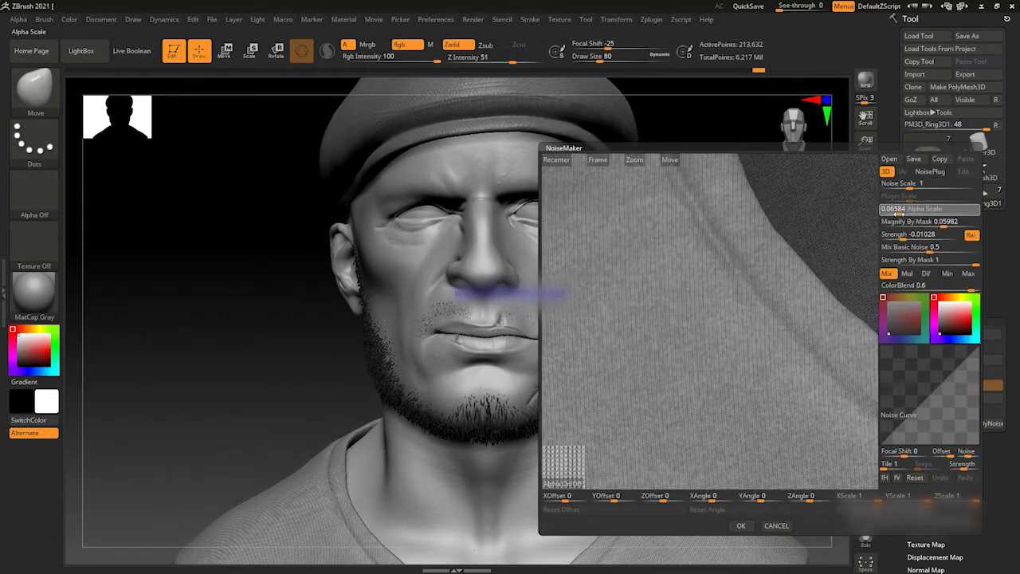
{"action": "left_click", "coordinate": [740, 525]}
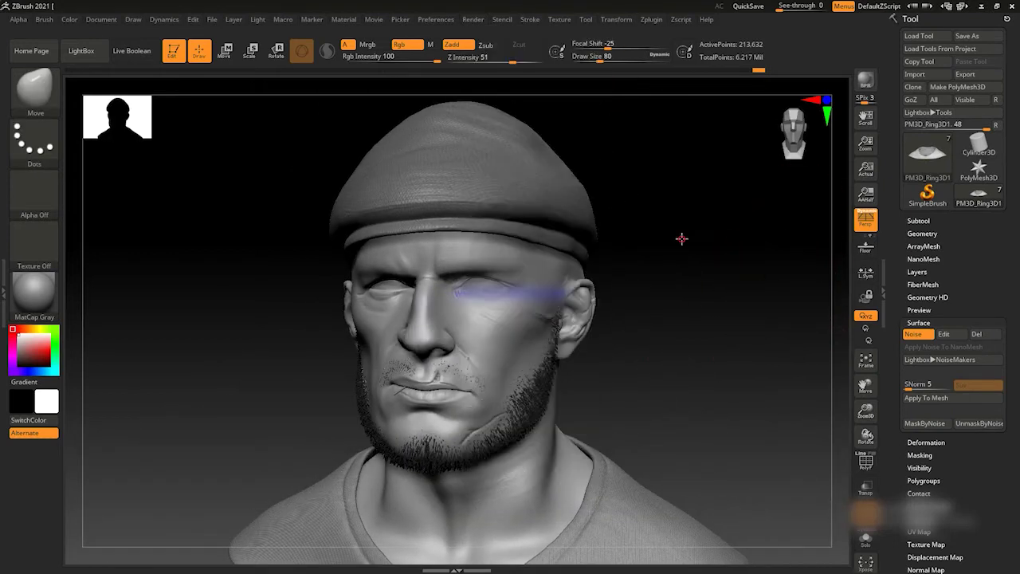
Lower Global Shadow Strength to 0.58269 and render the bust with BPR shadows.
{"action": "left_click_drag", "start_coordinate": [693, 151], "coordinate": [719, 200]}
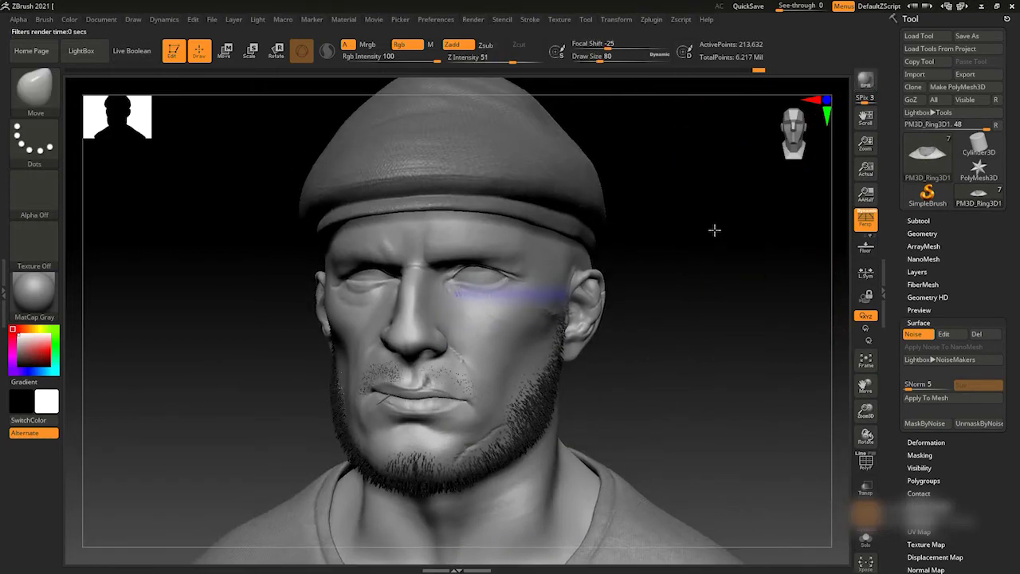
{"action": "left_click", "coordinate": [473, 19]}
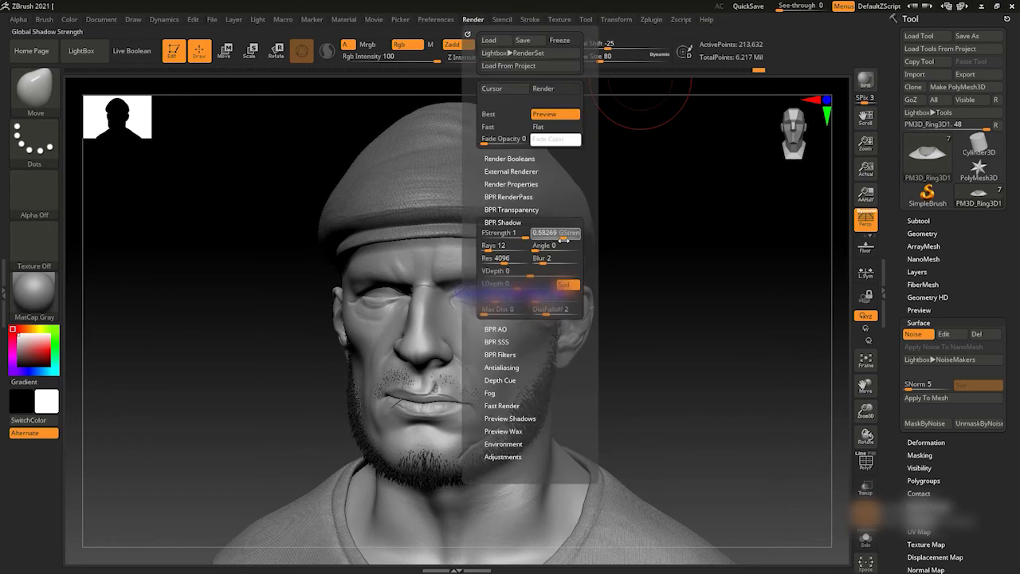
{"action": "left_click_drag", "start_coordinate": [689, 181], "coordinate": [712, 165]}
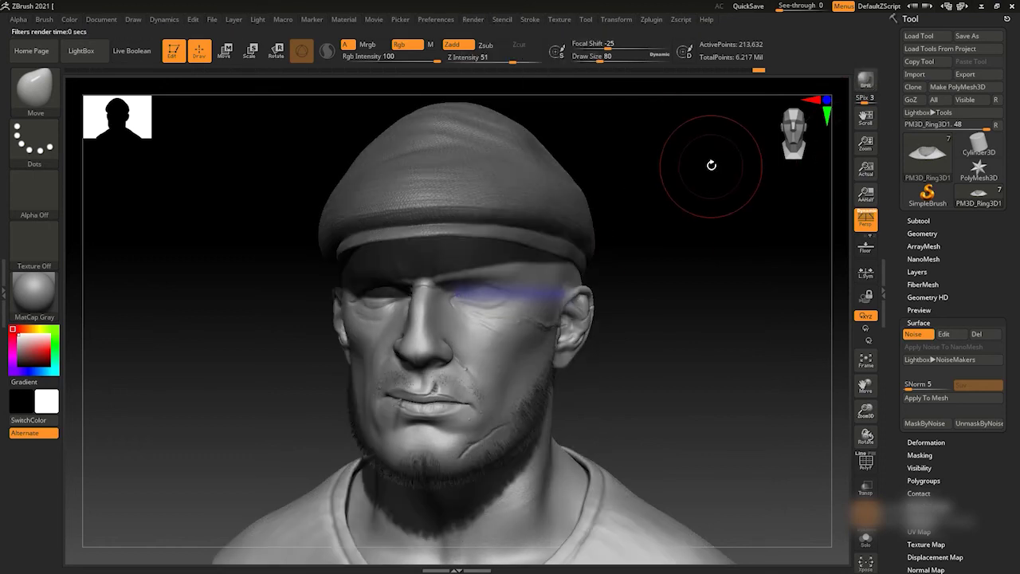
{"action": "left_click", "coordinate": [510, 19]}
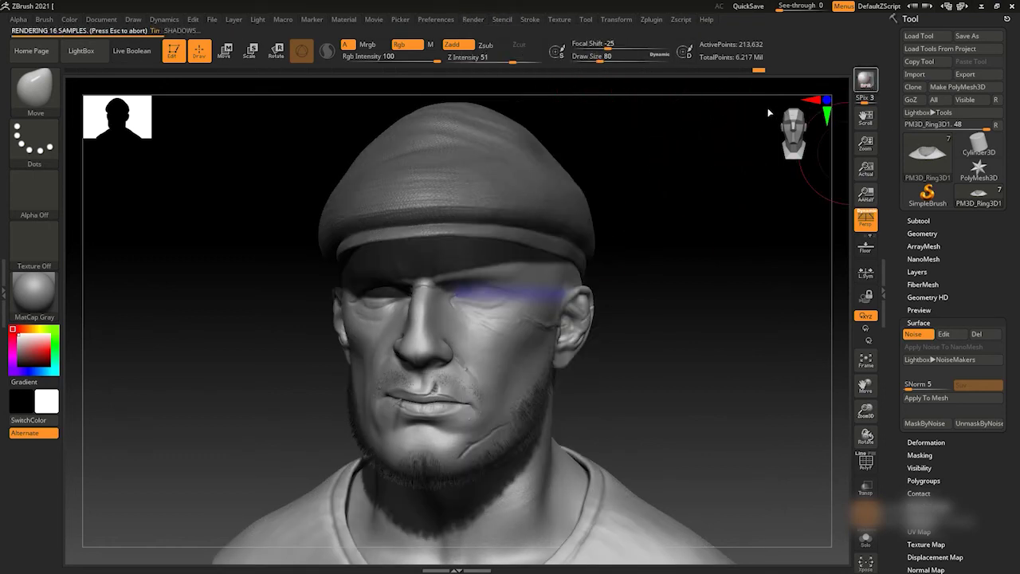
{"action": "left_click", "coordinate": [690, 128]}
{"action": "left_click", "coordinate": [558, 19]}
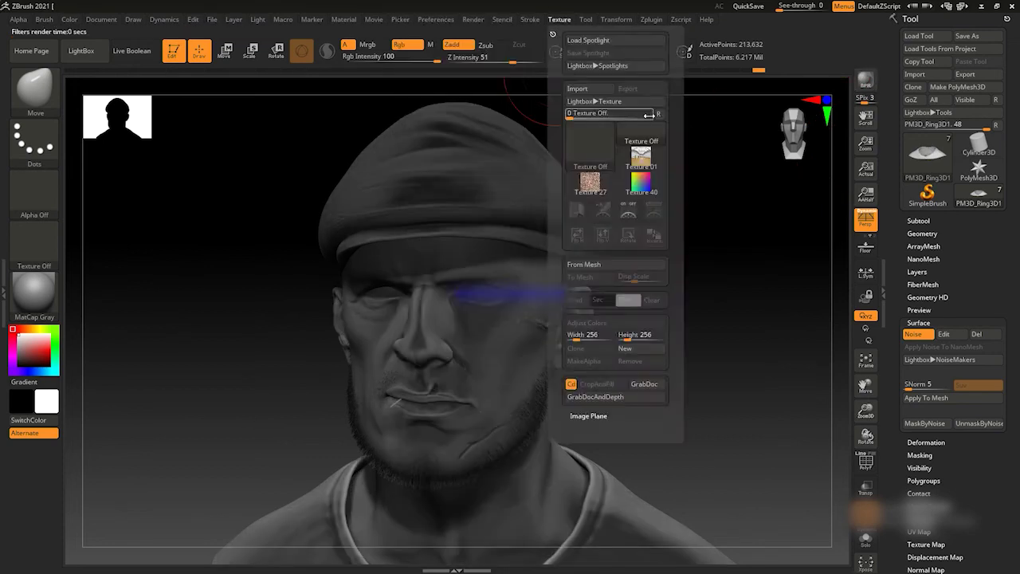
{"action": "left_click", "coordinate": [474, 20]}
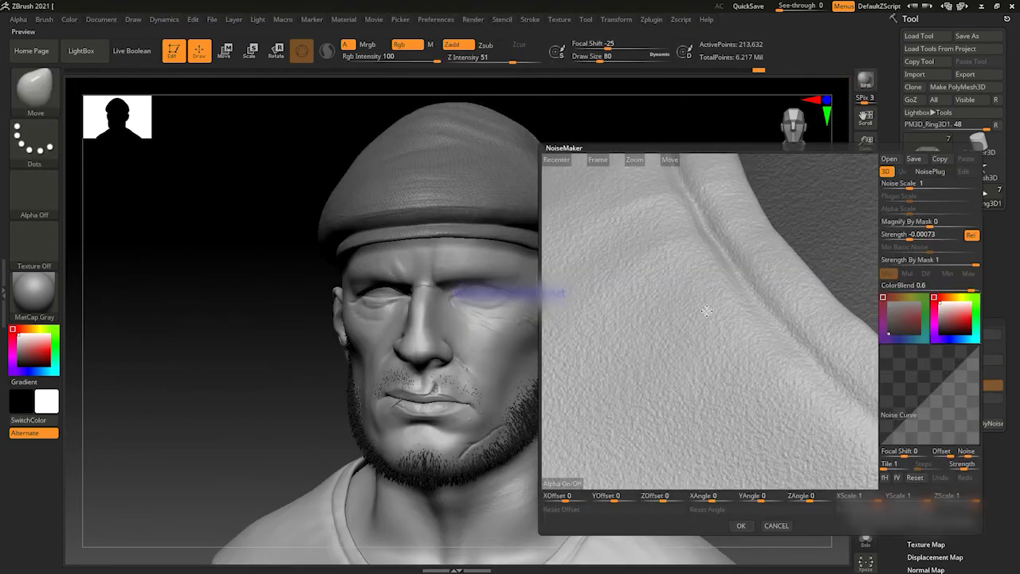
{"action": "left_click", "coordinate": [775, 526]}
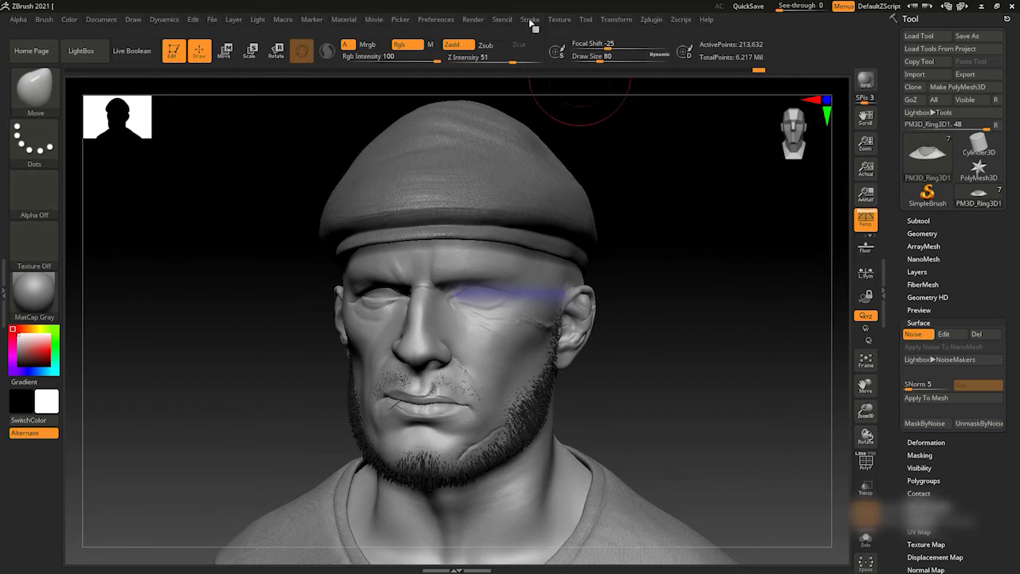
{"action": "left_click", "coordinate": [473, 20]}
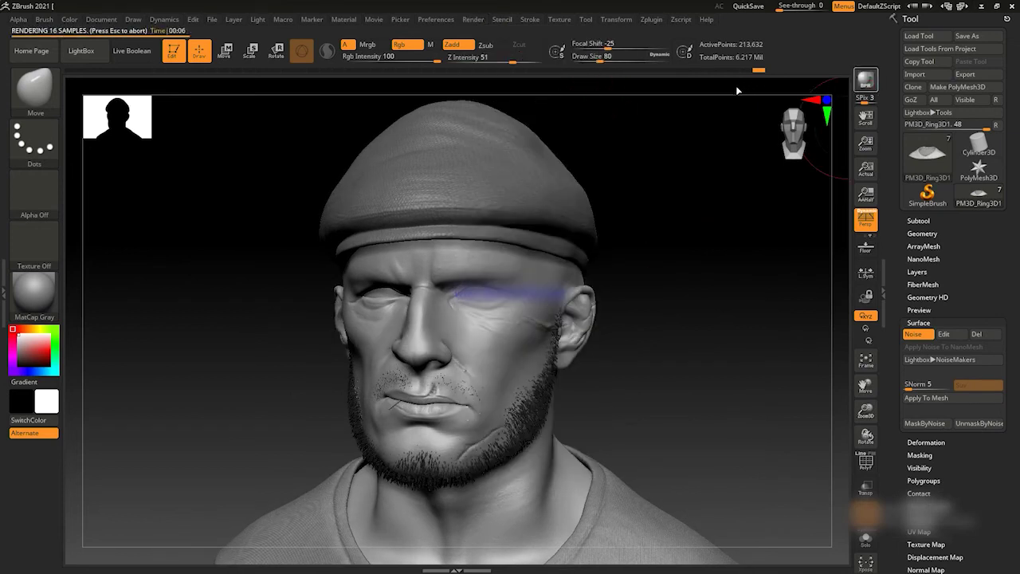
Apply the PolySkin material to the bust.
{"action": "key", "text": "m"}
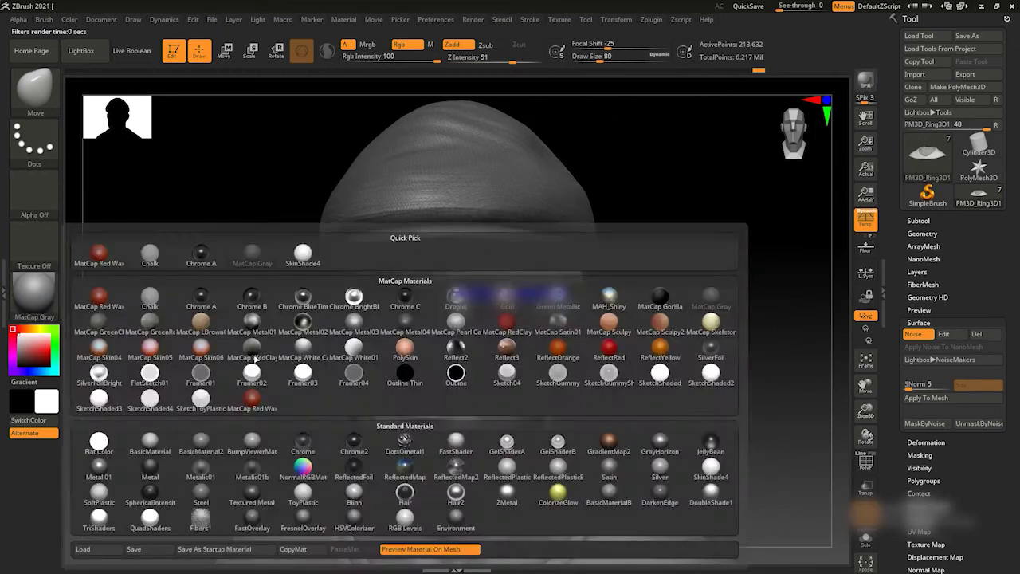
{"action": "left_click", "coordinate": [102, 234]}
{"action": "key", "text": "shift+r"}
{"action": "left_click_drag", "start_coordinate": [714, 226], "coordinate": [705, 229]}
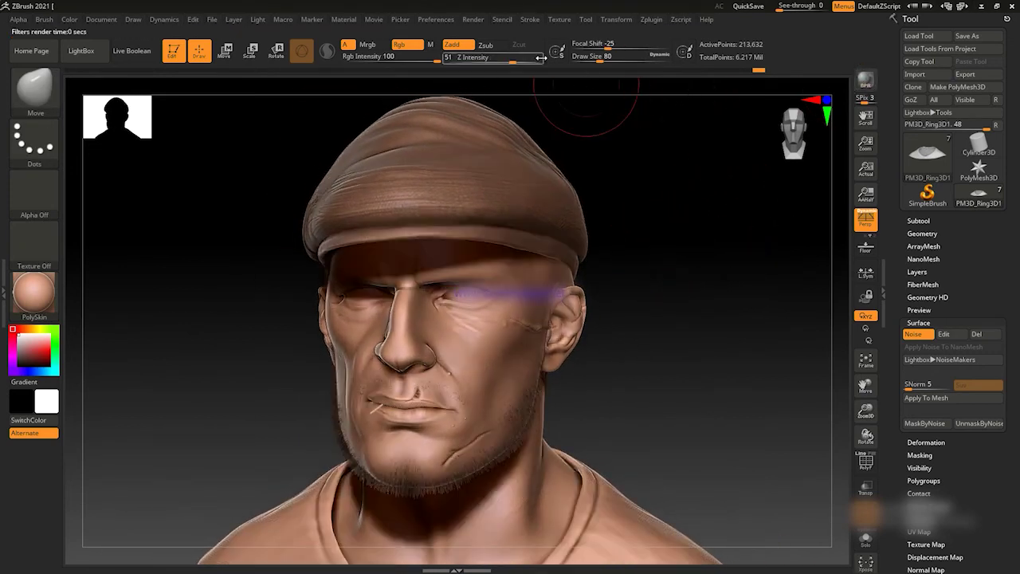
Render the PolySkin bust again at best quality with BPR.
{"action": "left_click", "coordinate": [473, 19]}
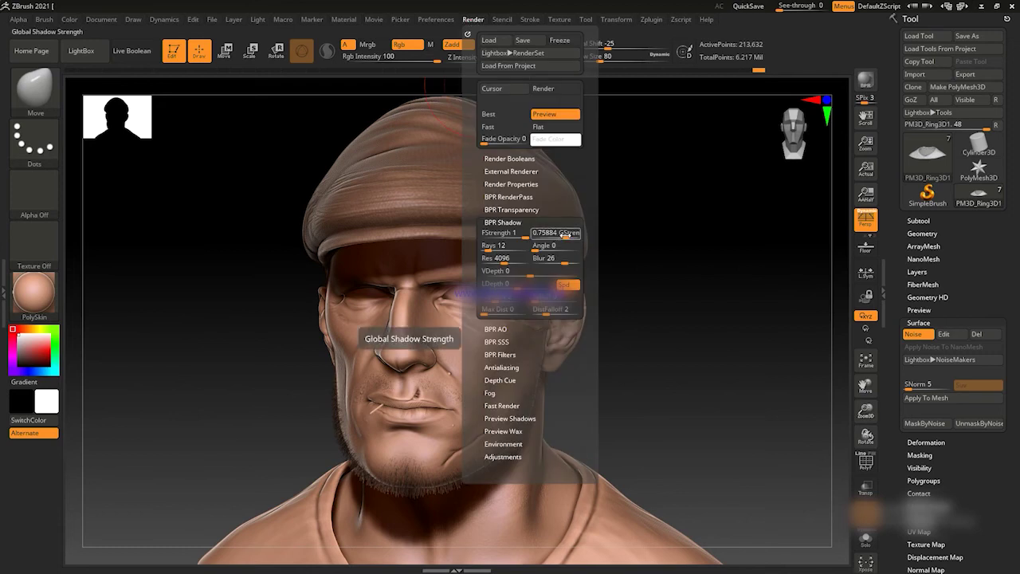
{"action": "left_click", "coordinate": [865, 86]}
{"action": "left_click", "coordinate": [474, 19]}
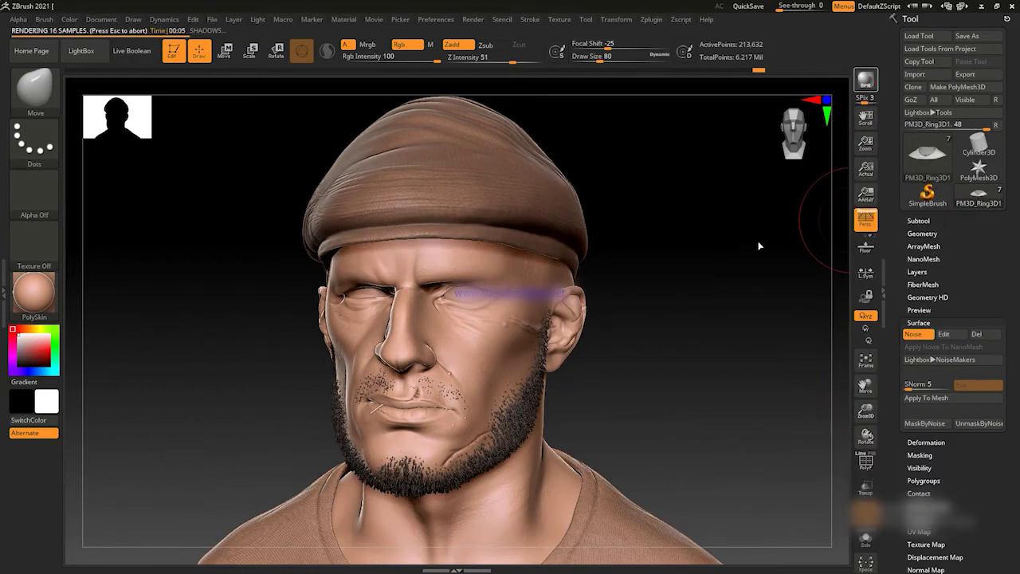
{"action": "left_click", "coordinate": [343, 19]}
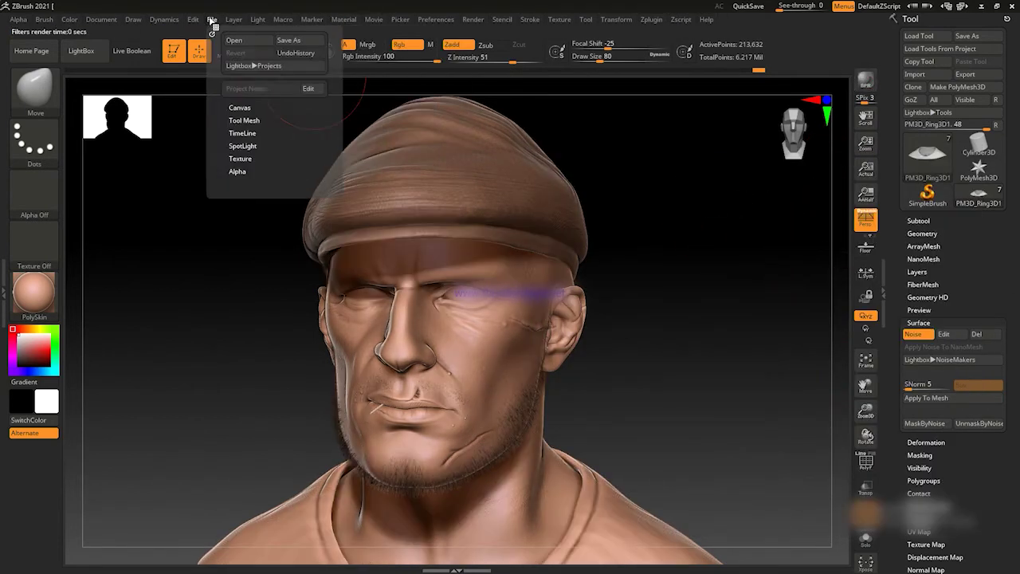
Export the rendered bust as an image and save the model as a ZTL tool file.
{"action": "left_click", "coordinate": [156, 96]}
{"action": "left_click", "coordinate": [672, 414]}
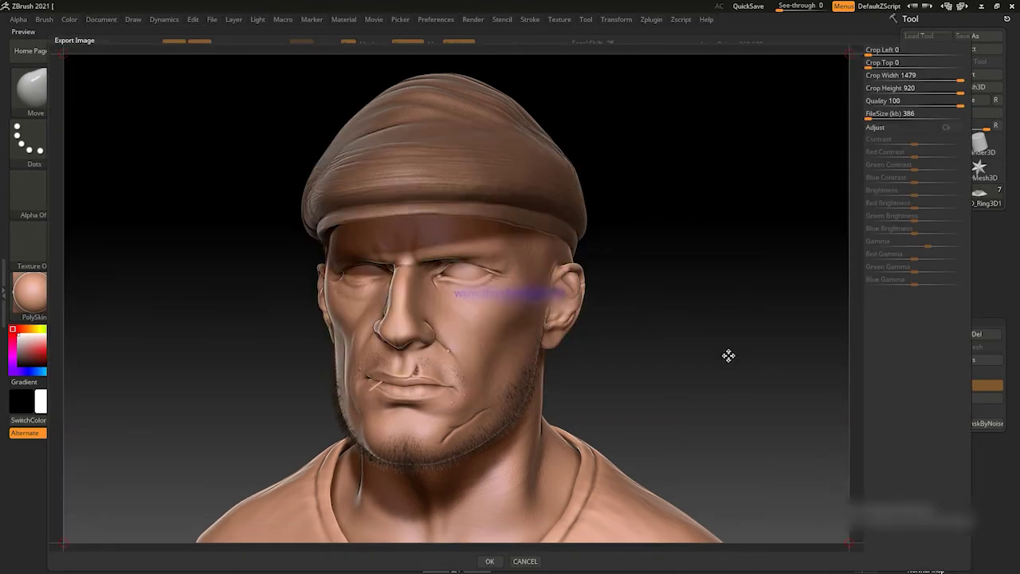
{"action": "left_click", "coordinate": [490, 560]}
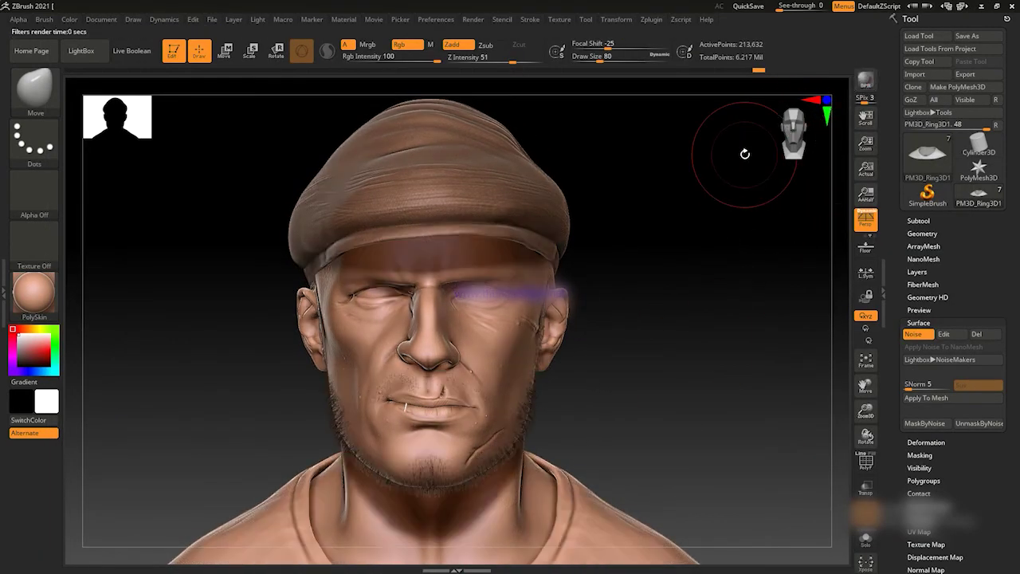
{"action": "left_click", "coordinate": [966, 35]}
{"action": "key", "text": "Return"}
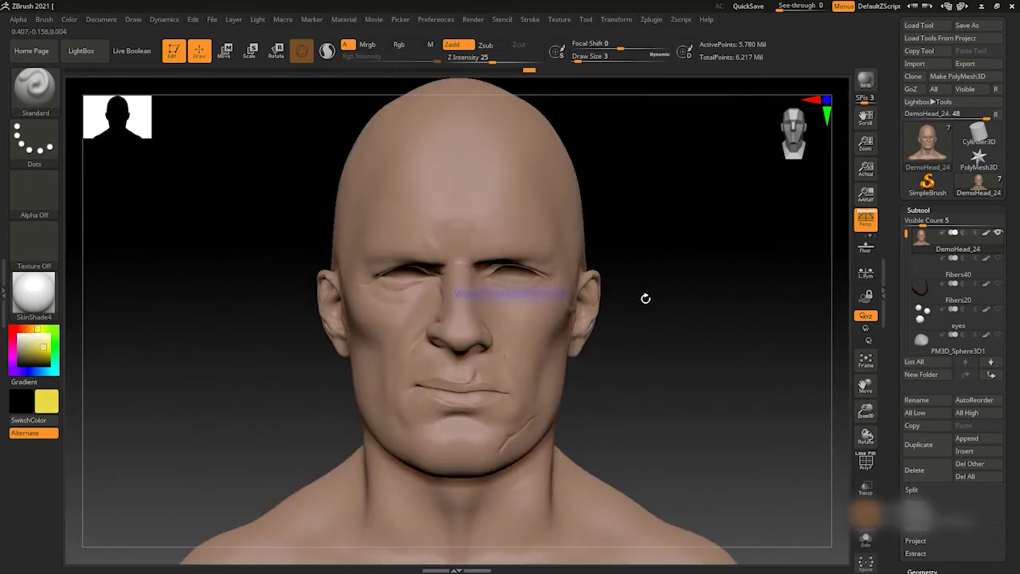
Polypaint yellow under the eyes and across the forehead.
{"action": "left_click_drag", "start_coordinate": [646, 298], "coordinate": [396, 114]}
{"action": "left_click_drag", "start_coordinate": [478, 319], "coordinate": [517, 316]}
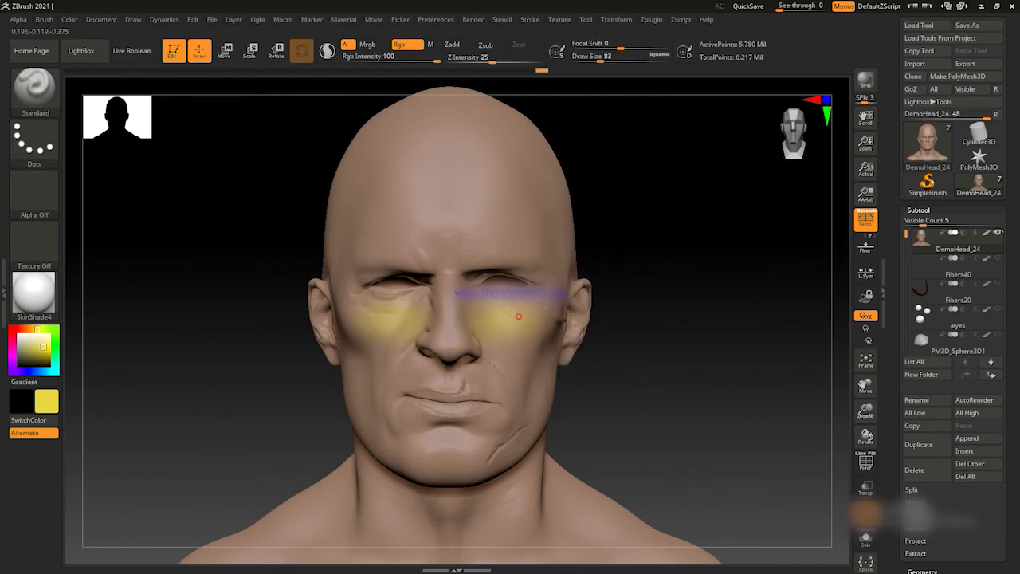
{"action": "left_click_drag", "start_coordinate": [709, 204], "coordinate": [685, 209]}
{"action": "left_click_drag", "start_coordinate": [423, 235], "coordinate": [526, 214]}
{"action": "left_click_drag", "start_coordinate": [719, 227], "coordinate": [627, 254]}
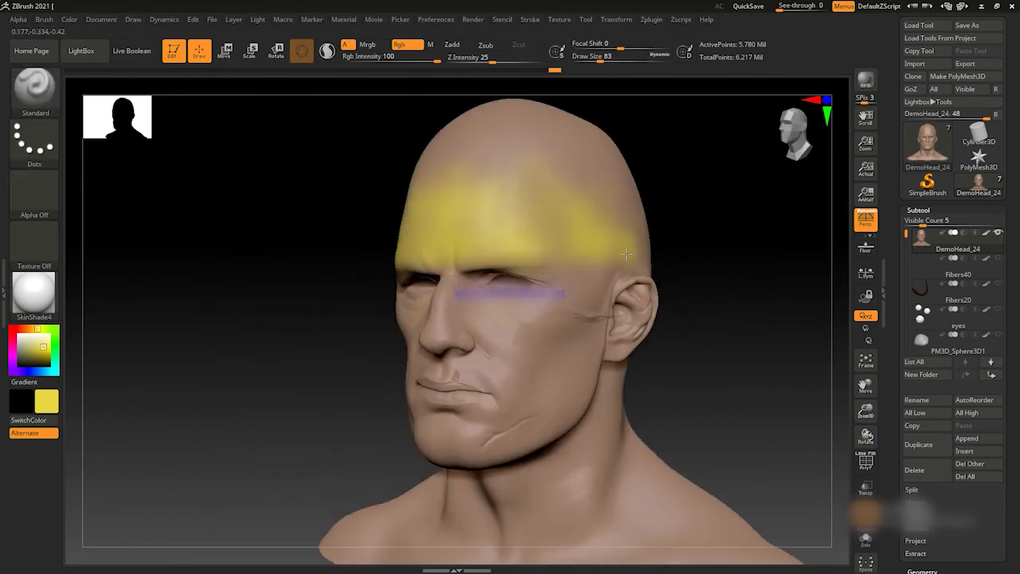
Paint red over the cheeks and nose, and blue over the jaw and neck.
{"action": "left_click", "coordinate": [24, 334]}
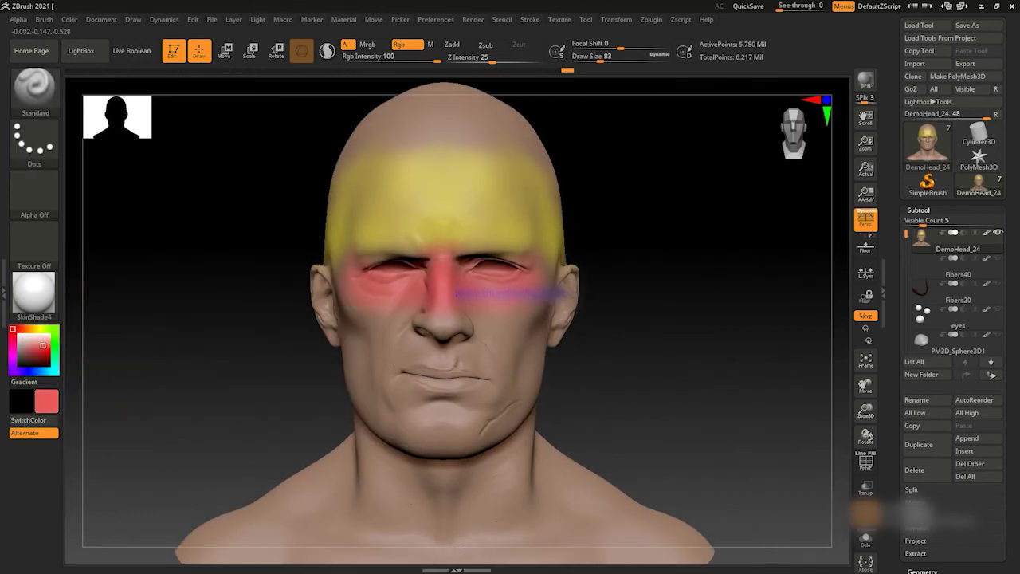
{"action": "left_click_drag", "start_coordinate": [717, 239], "coordinate": [653, 239]}
{"action": "left_click_drag", "start_coordinate": [334, 303], "coordinate": [542, 303]}
{"action": "left_click", "coordinate": [30, 370]}
{"action": "left_click_drag", "start_coordinate": [557, 358], "coordinate": [318, 359]}
{"action": "mouse_move", "coordinate": [701, 255]}
{"action": "left_mouse_down"}
{"action": "mouse_move", "coordinate": [637, 263]}
{"action": "mouse_move", "coordinate": [653, 160]}
{"action": "left_mouse_up"}
{"action": "left_click_drag", "start_coordinate": [406, 399], "coordinate": [406, 494]}
{"action": "mouse_move", "coordinate": [701, 200]}
{"action": "left_mouse_down"}
{"action": "mouse_move", "coordinate": [721, 258]}
{"action": "mouse_move", "coordinate": [524, 546]}
{"action": "mouse_move", "coordinate": [310, 99]}
{"action": "left_mouse_up"}
Glaze skin tone over the coloured zones on the face and sides of the head.
{"action": "key", "text": "c"}
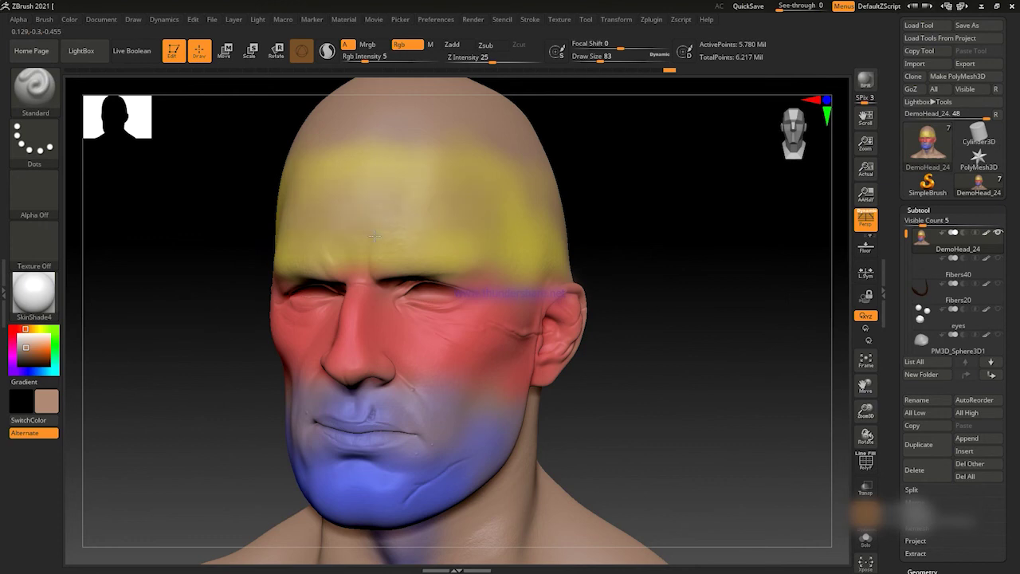
{"action": "left_click_drag", "start_coordinate": [444, 261], "coordinate": [378, 166]}
{"action": "mouse_move", "coordinate": [566, 272]}
{"action": "left_mouse_down"}
{"action": "mouse_move", "coordinate": [694, 243]}
{"action": "mouse_move", "coordinate": [458, 313]}
{"action": "left_mouse_up"}
{"action": "mouse_move", "coordinate": [521, 283]}
{"action": "left_mouse_down"}
{"action": "mouse_move", "coordinate": [598, 389]}
{"action": "mouse_move", "coordinate": [574, 367]}
{"action": "mouse_move", "coordinate": [586, 380]}
{"action": "mouse_move", "coordinate": [610, 326]}
{"action": "mouse_move", "coordinate": [710, 330]}
{"action": "mouse_move", "coordinate": [444, 415]}
{"action": "mouse_move", "coordinate": [733, 333]}
{"action": "mouse_move", "coordinate": [453, 284]}
{"action": "mouse_move", "coordinate": [757, 250]}
{"action": "mouse_move", "coordinate": [428, 236]}
{"action": "left_mouse_up"}
{"action": "left_click_drag", "start_coordinate": [738, 246], "coordinate": [666, 313]}
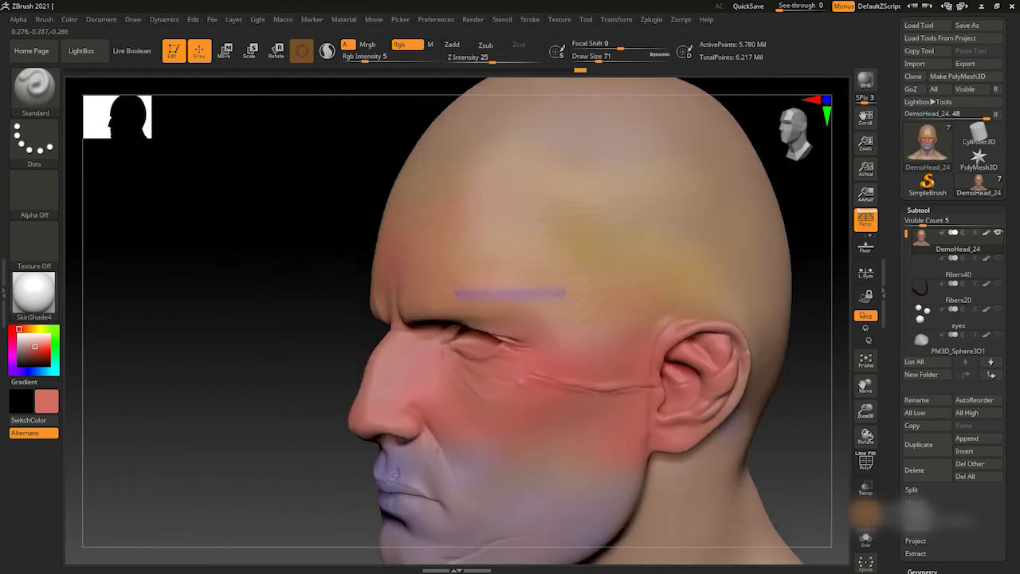
{"action": "mouse_move", "coordinate": [611, 202]}
{"action": "left_mouse_down"}
{"action": "mouse_move", "coordinate": [757, 263]}
{"action": "mouse_move", "coordinate": [797, 303]}
{"action": "mouse_move", "coordinate": [724, 335]}
{"action": "mouse_move", "coordinate": [497, 391]}
{"action": "mouse_move", "coordinate": [738, 287]}
{"action": "mouse_move", "coordinate": [478, 343]}
{"action": "mouse_move", "coordinate": [210, 364]}
{"action": "mouse_move", "coordinate": [364, 360]}
{"action": "mouse_move", "coordinate": [728, 305]}
{"action": "mouse_move", "coordinate": [724, 237]}
{"action": "mouse_move", "coordinate": [563, 275]}
{"action": "left_mouse_up"}
{"action": "left_click_drag", "start_coordinate": [753, 349], "coordinate": [644, 202]}
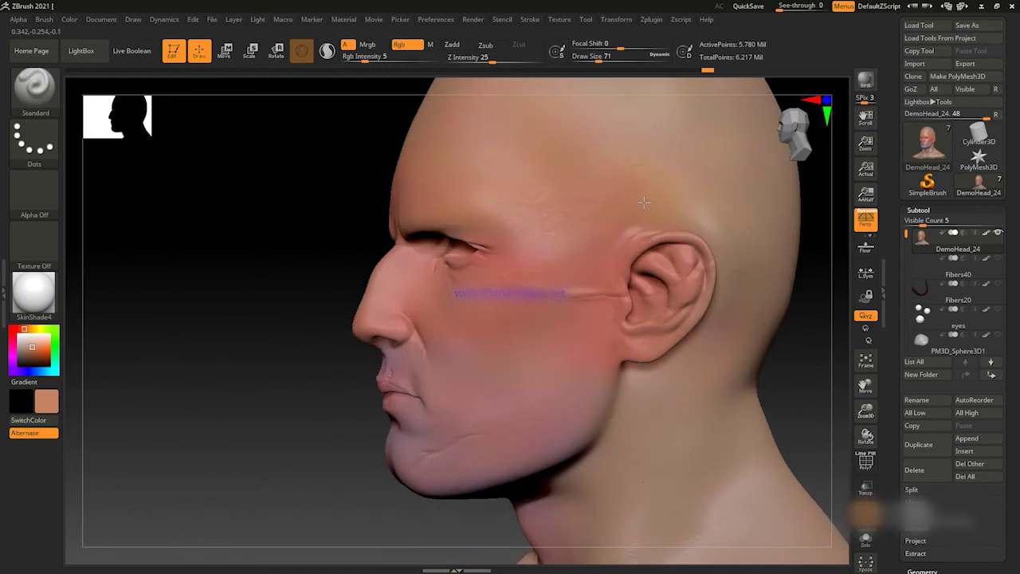
{"action": "mouse_move", "coordinate": [214, 325]}
{"action": "left_mouse_down"}
{"action": "mouse_move", "coordinate": [745, 231]}
{"action": "mouse_move", "coordinate": [570, 417]}
{"action": "mouse_move", "coordinate": [549, 390]}
{"action": "mouse_move", "coordinate": [468, 339]}
{"action": "mouse_move", "coordinate": [740, 353]}
{"action": "mouse_move", "coordinate": [557, 318]}
{"action": "mouse_move", "coordinate": [367, 55]}
{"action": "left_mouse_up"}
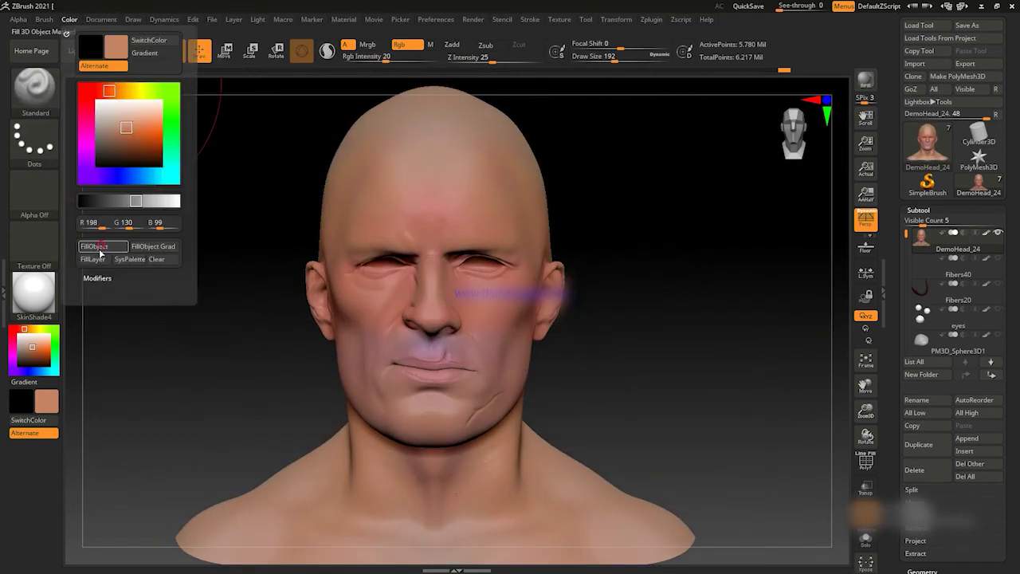
Shrink the paint brush and pick a soft pink colour for the lips.
{"action": "mouse_move", "coordinate": [239, 359]}
{"action": "left_mouse_down"}
{"action": "mouse_move", "coordinate": [698, 464]}
{"action": "mouse_move", "coordinate": [495, 235]}
{"action": "mouse_move", "coordinate": [674, 263]}
{"action": "mouse_move", "coordinate": [736, 316]}
{"action": "left_mouse_up"}
{"action": "key", "text": "space"}
{"action": "left_click_drag", "start_coordinate": [646, 287], "coordinate": [634, 286]}
{"action": "mouse_move", "coordinate": [701, 302]}
{"action": "left_mouse_down"}
{"action": "mouse_move", "coordinate": [724, 311]}
{"action": "mouse_move", "coordinate": [665, 289]}
{"action": "mouse_move", "coordinate": [478, 277]}
{"action": "left_mouse_up"}
{"action": "right_click_drag", "start_coordinate": [404, 344], "coordinate": [565, 301], "text": "ctrl"}
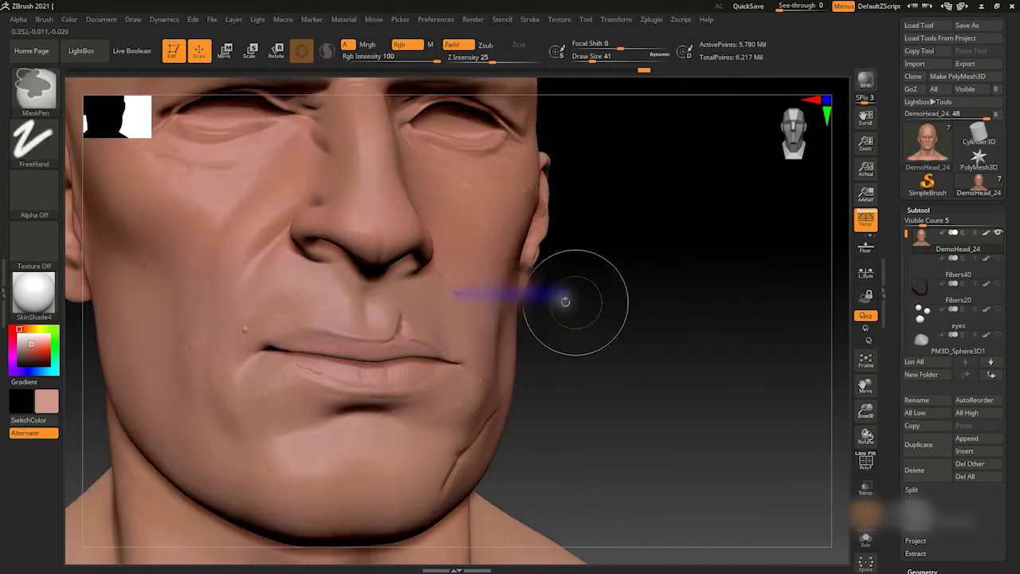
{"action": "left_click", "coordinate": [30, 346]}
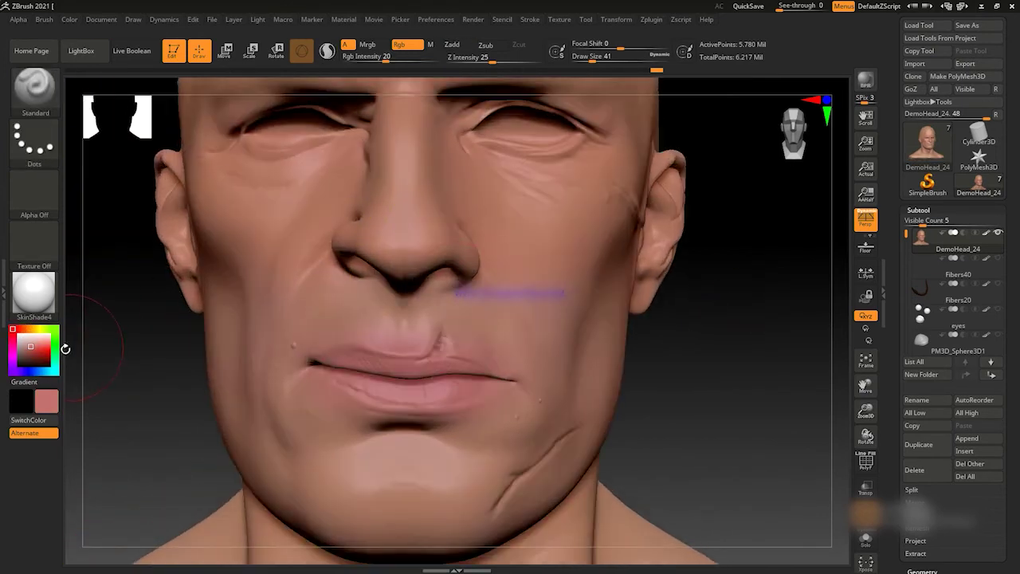
Glaze pink polypaint over the lips at Rgb Intensity 20, checking from several angles.
{"action": "mouse_move", "coordinate": [535, 266]}
{"action": "right_mouse_down"}
{"action": "mouse_move", "coordinate": [738, 318]}
{"action": "mouse_move", "coordinate": [308, 265]}
{"action": "right_mouse_up"}
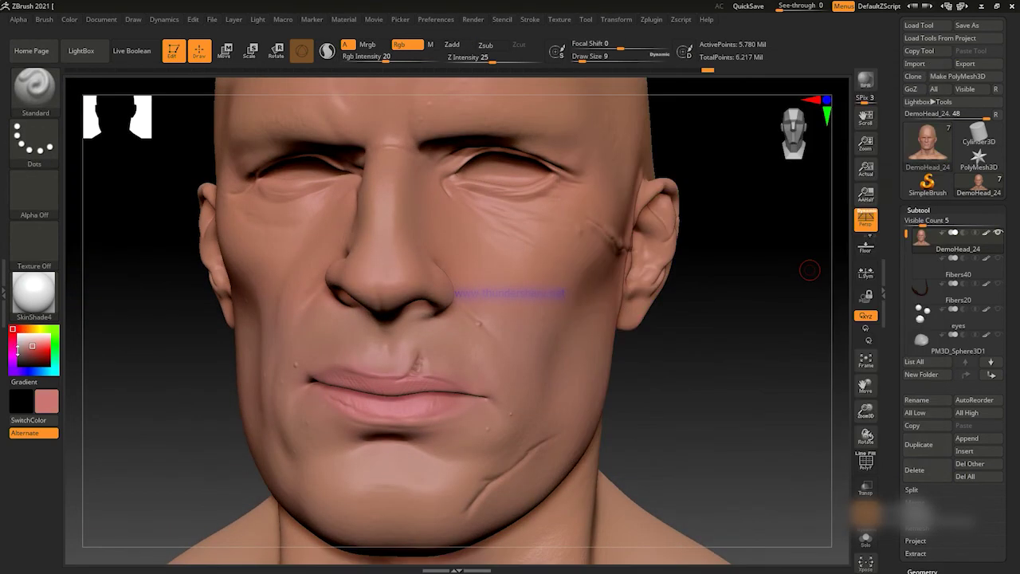
{"action": "left_click_drag", "start_coordinate": [810, 270], "coordinate": [70, 344]}
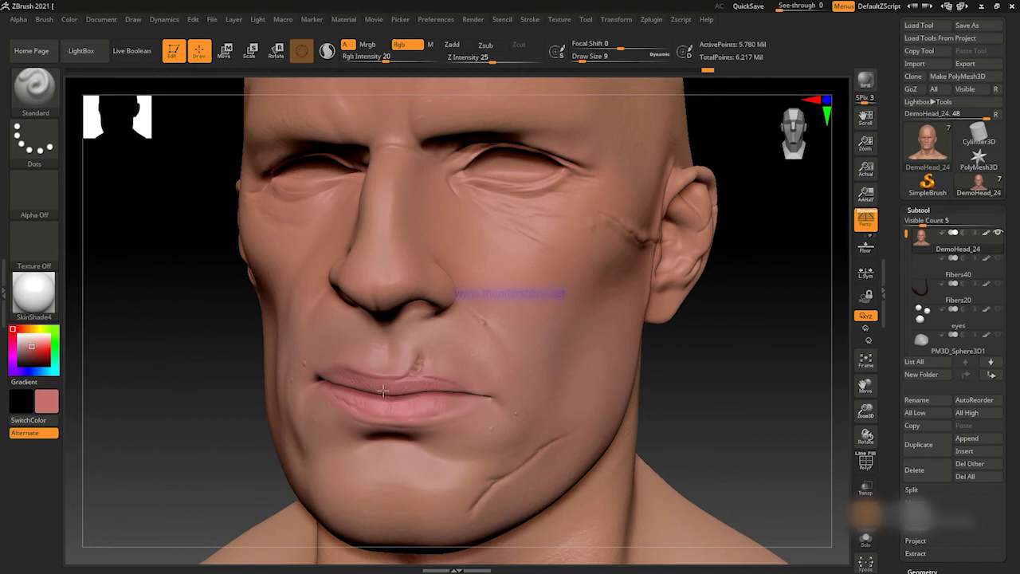
{"action": "left_click_drag", "start_coordinate": [430, 387], "coordinate": [103, 310]}
{"action": "left_click_drag", "start_coordinate": [349, 381], "coordinate": [356, 285]}
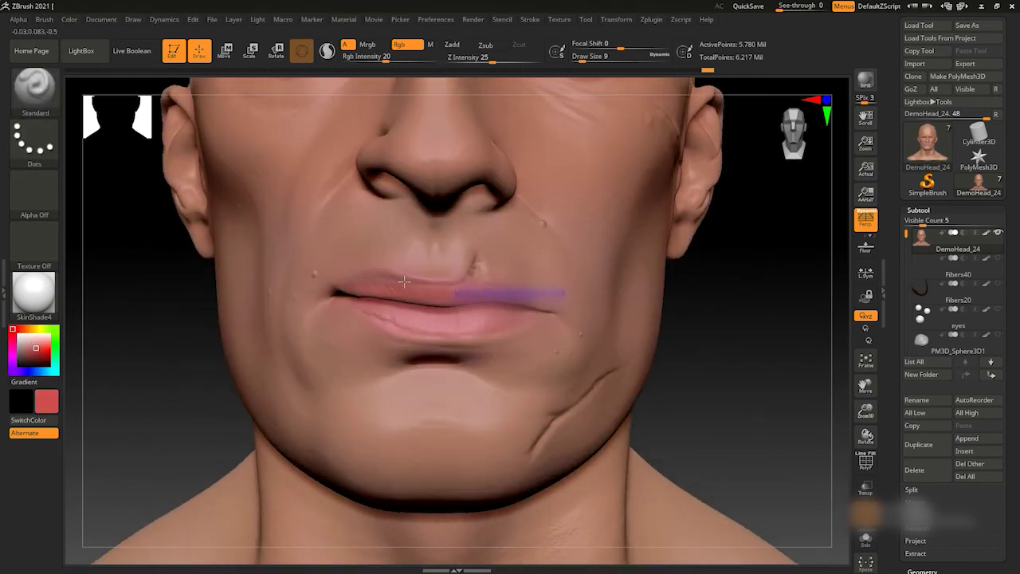
{"action": "left_click_drag", "start_coordinate": [143, 359], "coordinate": [111, 313]}
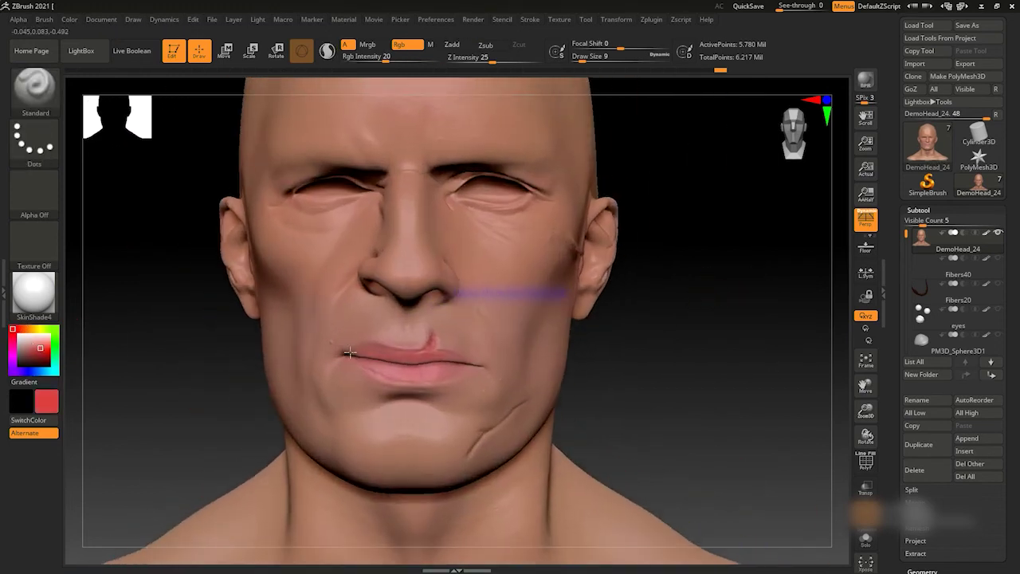
{"action": "right_click_drag", "start_coordinate": [744, 302], "coordinate": [747, 298], "text": "ctrl"}
{"action": "right_click_drag", "start_coordinate": [518, 336], "coordinate": [444, 292], "text": "ctrl"}
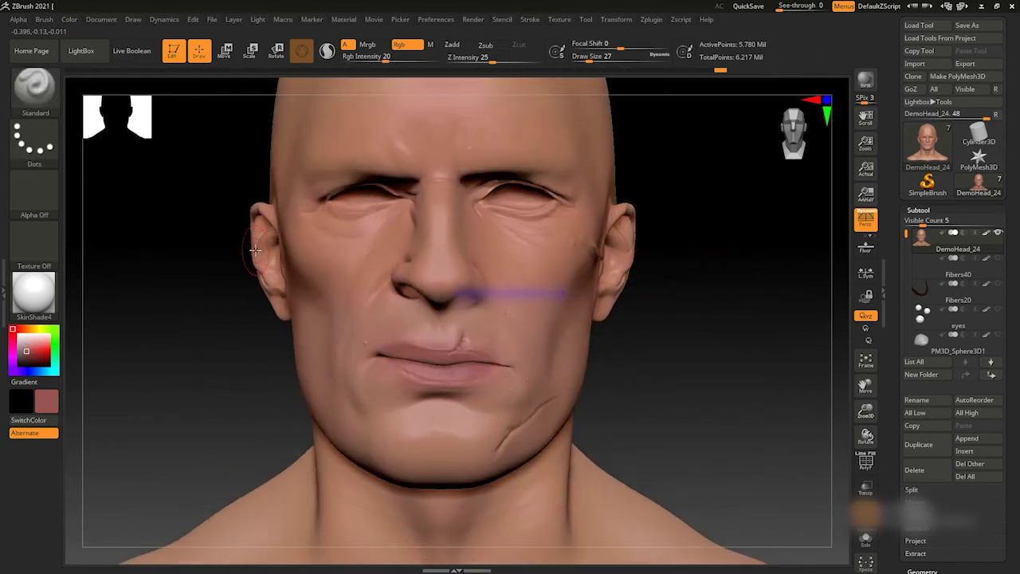
{"action": "left_click_drag", "start_coordinate": [255, 249], "coordinate": [90, 325]}
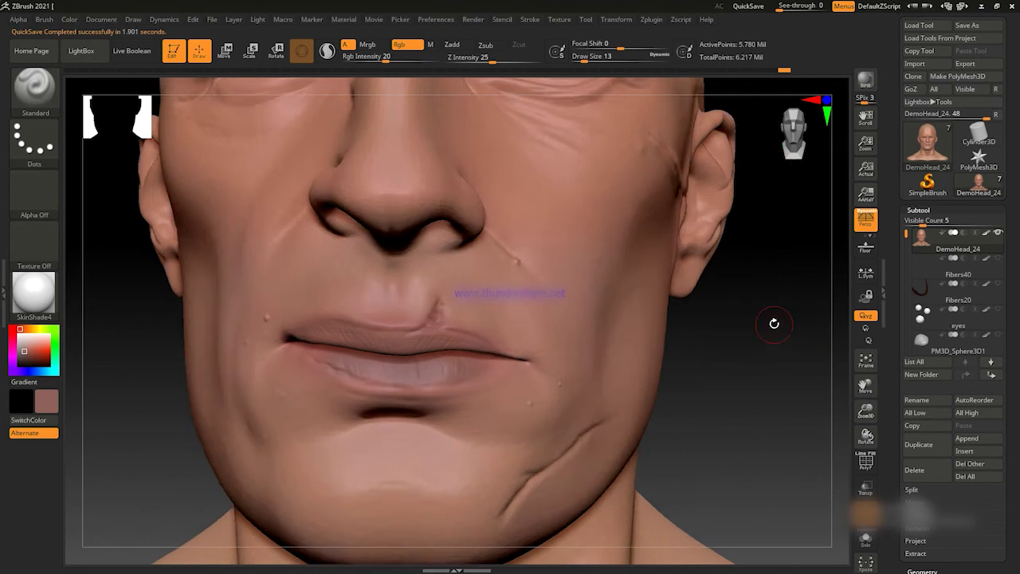
{"action": "mouse_move", "coordinate": [774, 323]}
{"action": "left_mouse_down"}
{"action": "mouse_move", "coordinate": [678, 335]}
{"action": "mouse_move", "coordinate": [760, 336]}
{"action": "left_mouse_up"}
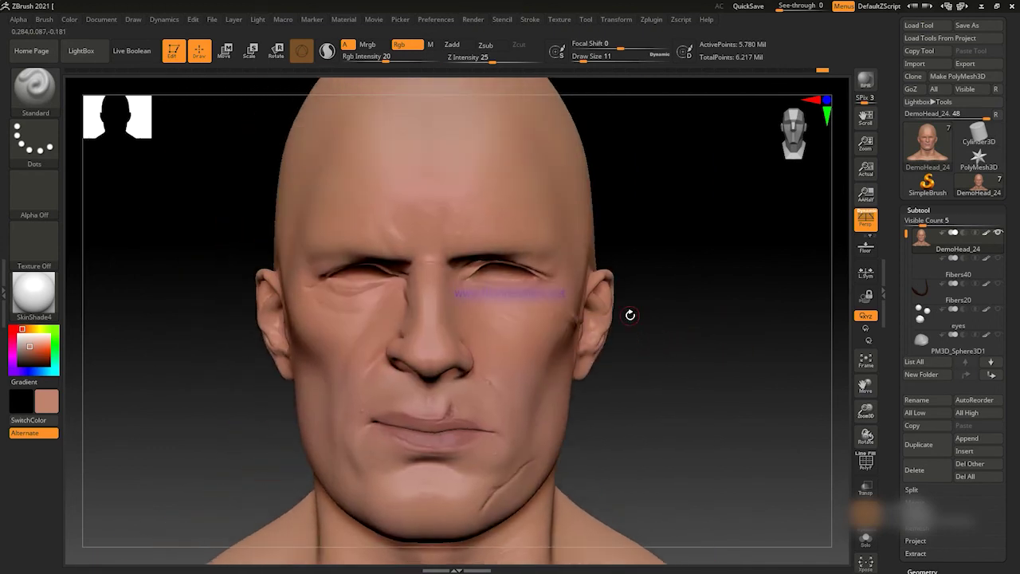
{"action": "left_click_drag", "start_coordinate": [630, 315], "coordinate": [552, 349]}
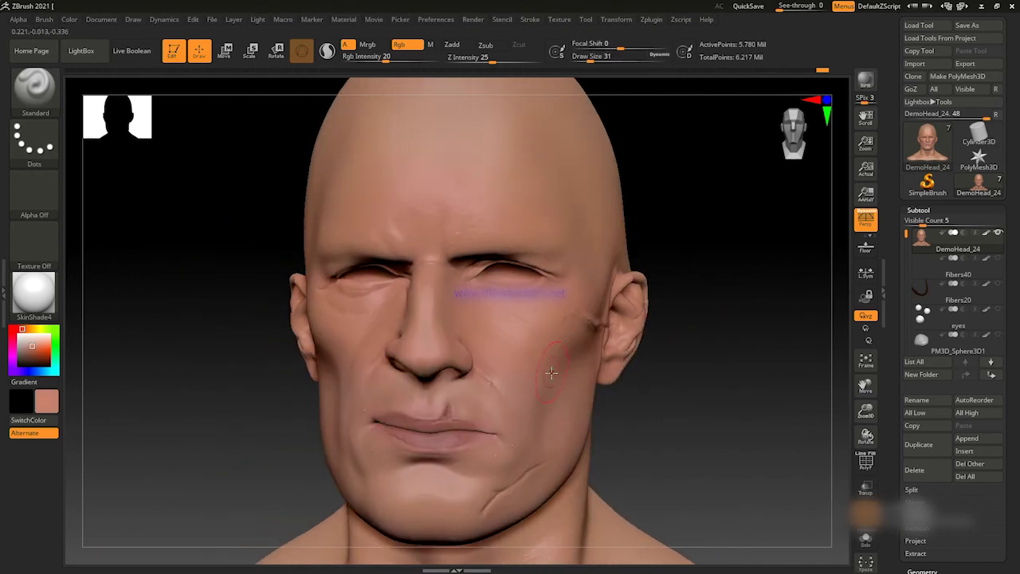
Pick a purple-red shade and polypaint faint shading along the cheek crease and ear at Rgb Intensity 5.
{"action": "left_click", "coordinate": [33, 345]}
{"action": "left_click_drag", "start_coordinate": [706, 296], "coordinate": [555, 310]}
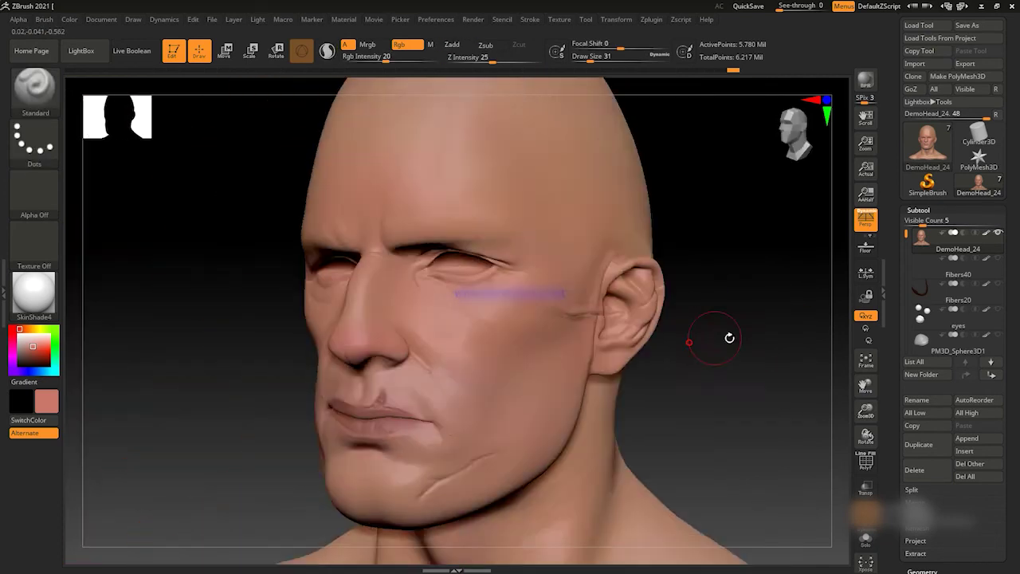
{"action": "left_click_drag", "start_coordinate": [729, 338], "coordinate": [726, 300]}
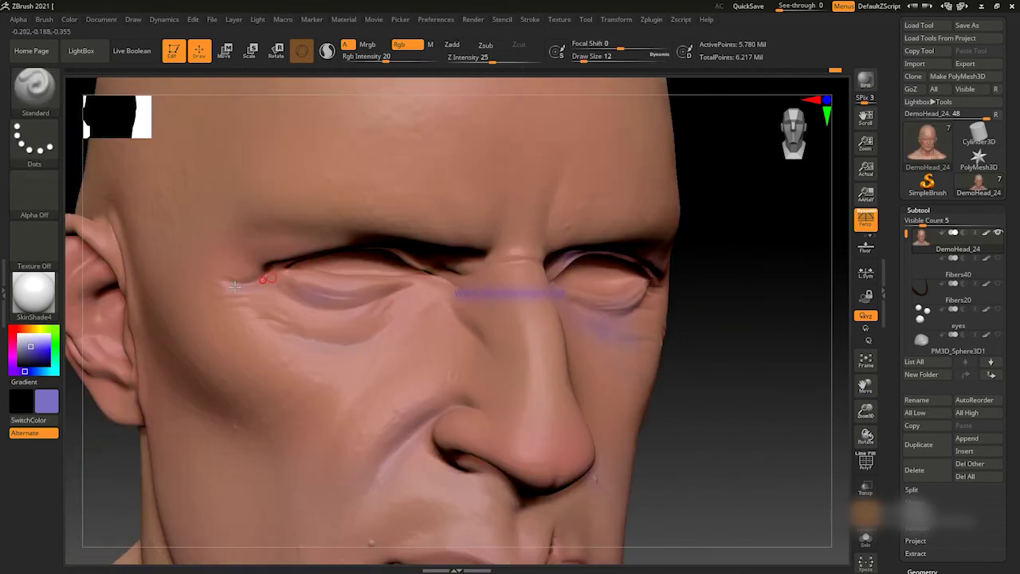
{"action": "mouse_move", "coordinate": [774, 301]}
{"action": "left_mouse_down"}
{"action": "mouse_move", "coordinate": [501, 278]}
{"action": "mouse_move", "coordinate": [769, 287]}
{"action": "mouse_move", "coordinate": [651, 311]}
{"action": "left_mouse_up"}
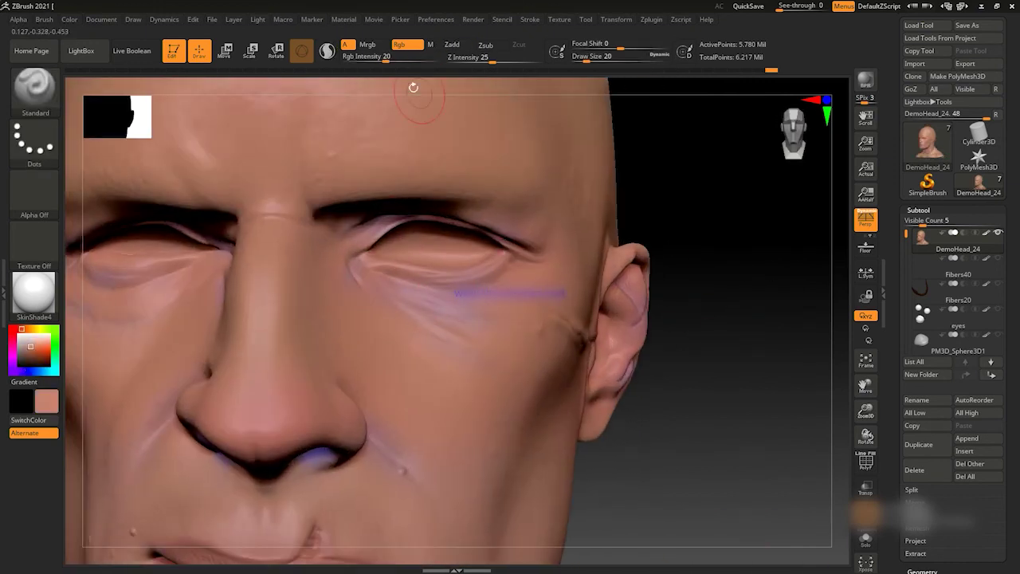
{"action": "right_click_drag", "start_coordinate": [478, 324], "coordinate": [617, 245], "text": "ctrl"}
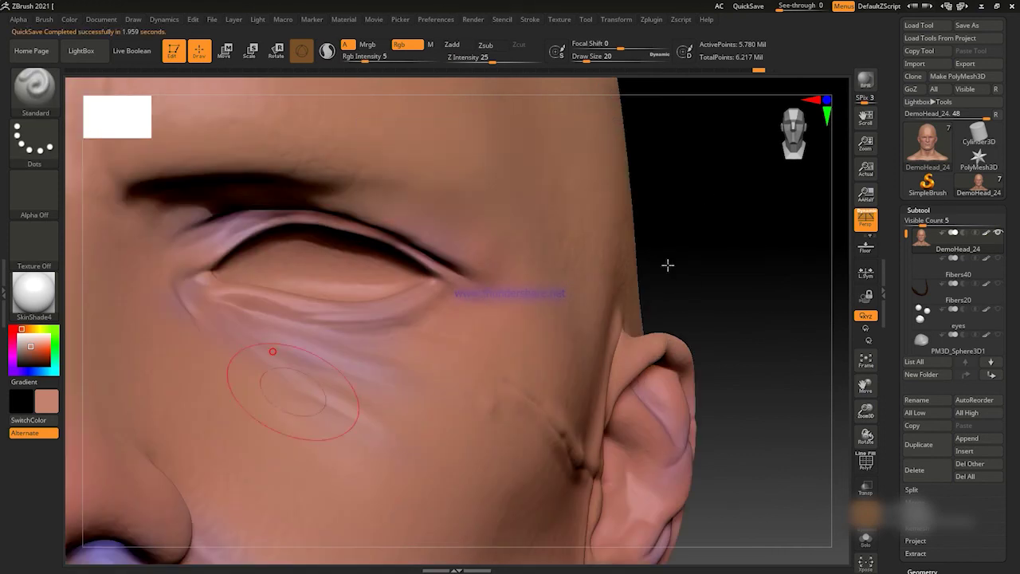
{"action": "left_click_drag", "start_coordinate": [668, 265], "coordinate": [779, 224]}
{"action": "right_click_drag", "start_coordinate": [557, 392], "coordinate": [690, 305]}
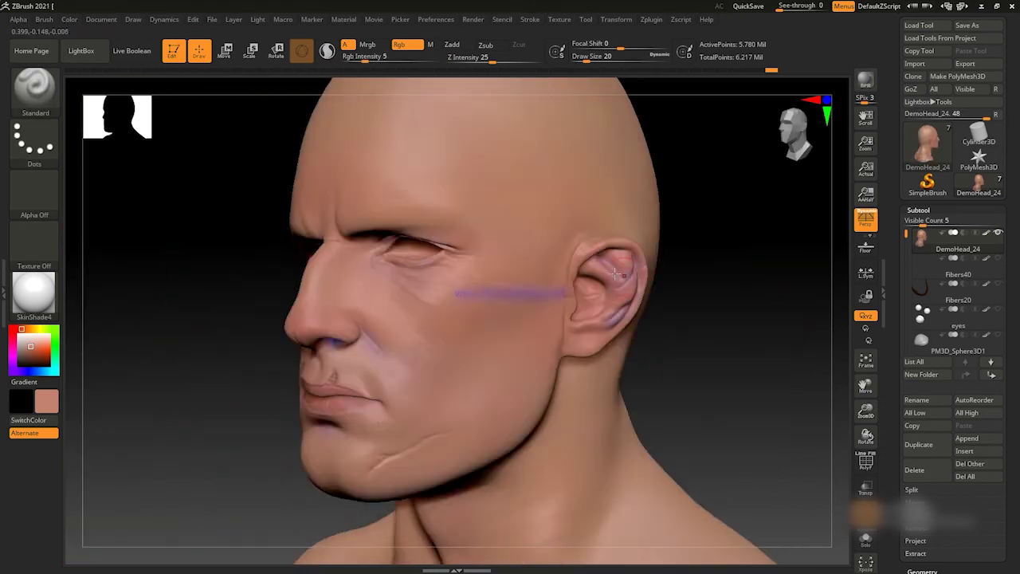
{"action": "mouse_move", "coordinate": [759, 351]}
{"action": "right_mouse_down", "text": "ctrl"}
{"action": "mouse_move", "coordinate": [642, 263]}
{"action": "mouse_move", "coordinate": [412, 319]}
{"action": "mouse_move", "coordinate": [652, 305]}
{"action": "right_mouse_up", "text": "ctrl"}
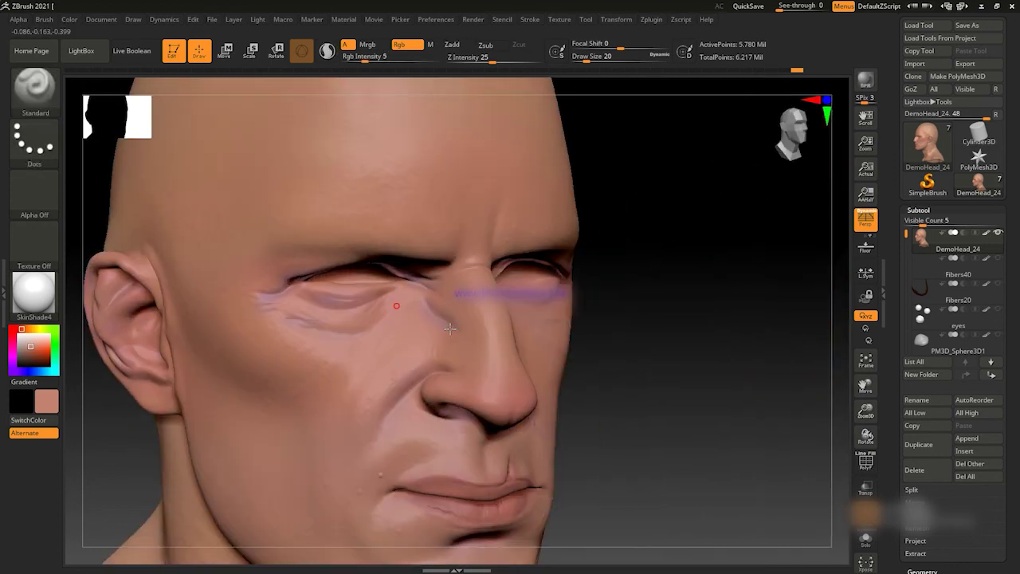
Shade the eyelid creases and nose bridge, resizing the brush from 5 to 14.
{"action": "mouse_move", "coordinate": [443, 321]}
{"action": "right_mouse_down"}
{"action": "mouse_move", "coordinate": [345, 296]}
{"action": "mouse_move", "coordinate": [533, 328]}
{"action": "right_mouse_up"}
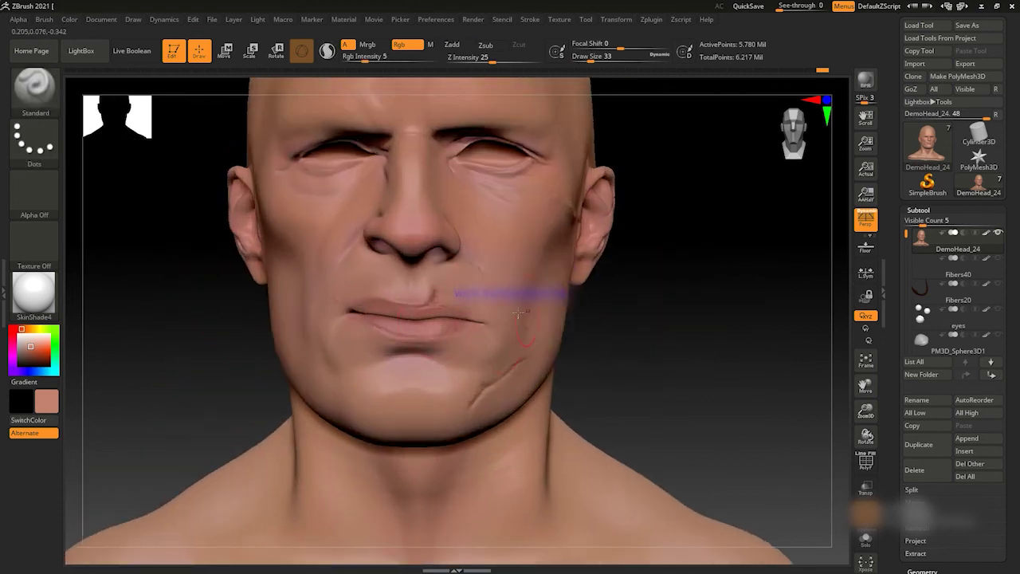
{"action": "right_click", "coordinate": [532, 329]}
{"action": "right_click_drag", "start_coordinate": [510, 334], "coordinate": [446, 302], "text": "alt"}
{"action": "right_click", "coordinate": [397, 312]}
{"action": "mouse_move", "coordinate": [478, 323]}
{"action": "left_mouse_down"}
{"action": "mouse_move", "coordinate": [398, 312]}
{"action": "mouse_move", "coordinate": [450, 307]}
{"action": "left_mouse_up"}
{"action": "right_click", "coordinate": [429, 303]}
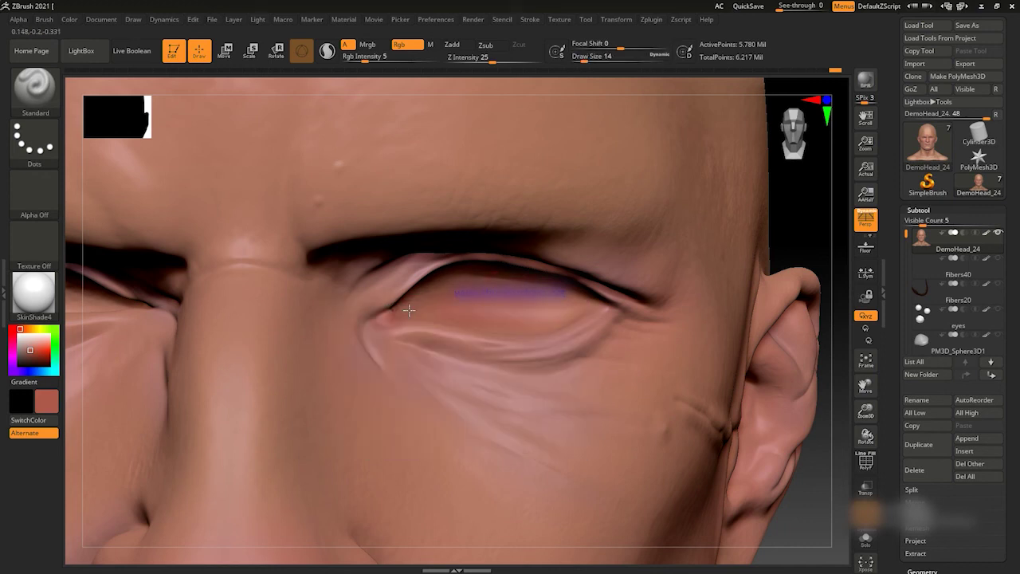
{"action": "right_click_drag", "start_coordinate": [450, 306], "coordinate": [427, 260]}
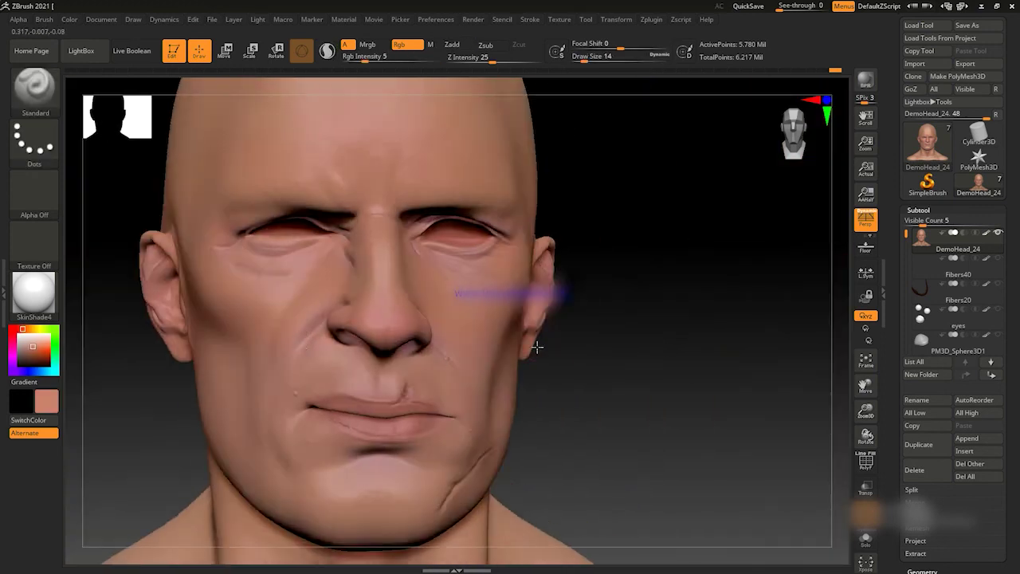
Make the eyes, knit cap and Fibers40 beard subtools visible again.
{"action": "mouse_move", "coordinate": [540, 346]}
{"action": "left_mouse_down"}
{"action": "mouse_move", "coordinate": [735, 332]}
{"action": "mouse_move", "coordinate": [338, 286]}
{"action": "mouse_move", "coordinate": [446, 287]}
{"action": "left_mouse_up"}
{"action": "left_click", "coordinate": [995, 309]}
{"action": "left_click", "coordinate": [998, 334]}
{"action": "mouse_move", "coordinate": [730, 330]}
{"action": "left_mouse_down"}
{"action": "mouse_move", "coordinate": [676, 292]}
{"action": "mouse_move", "coordinate": [726, 364]}
{"action": "mouse_move", "coordinate": [752, 365]}
{"action": "left_mouse_up"}
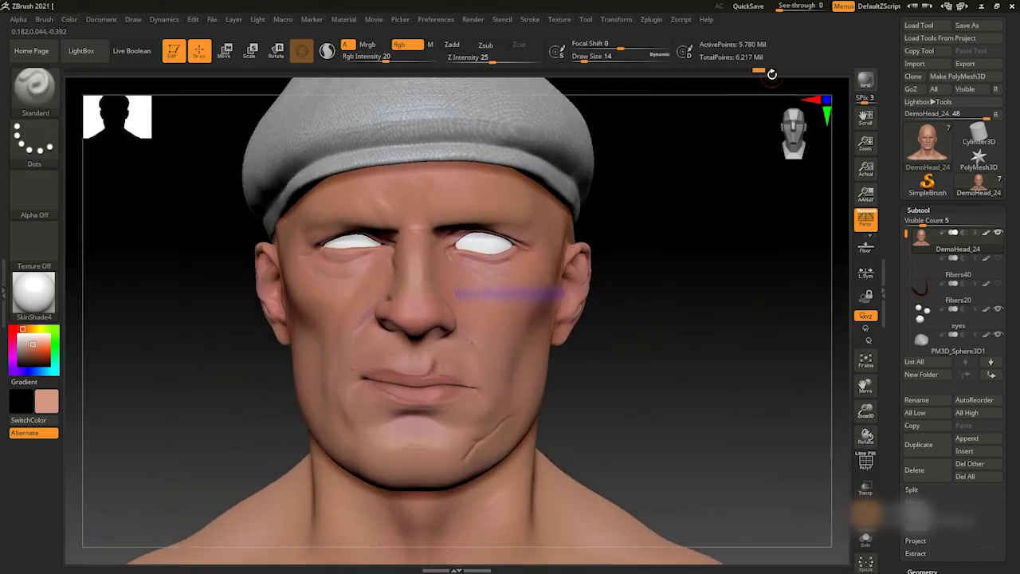
{"action": "mouse_move", "coordinate": [718, 104]}
{"action": "left_mouse_down"}
{"action": "mouse_move", "coordinate": [689, 270]}
{"action": "mouse_move", "coordinate": [747, 256]}
{"action": "left_mouse_up"}
{"action": "left_click", "coordinate": [997, 284]}
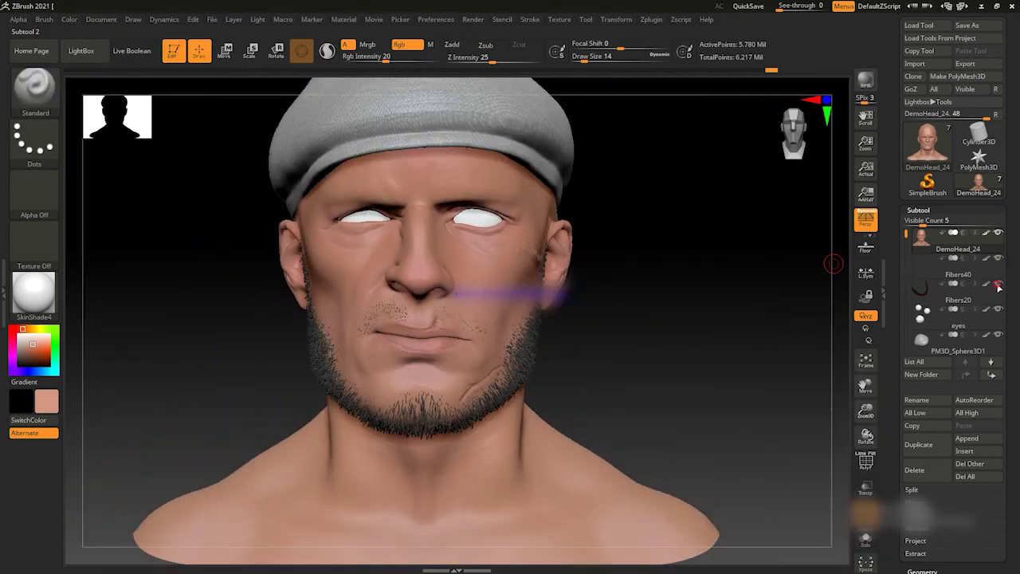
{"action": "mouse_move", "coordinate": [832, 263]}
{"action": "left_mouse_down"}
{"action": "mouse_move", "coordinate": [687, 268]}
{"action": "mouse_move", "coordinate": [748, 264]}
{"action": "left_mouse_up"}
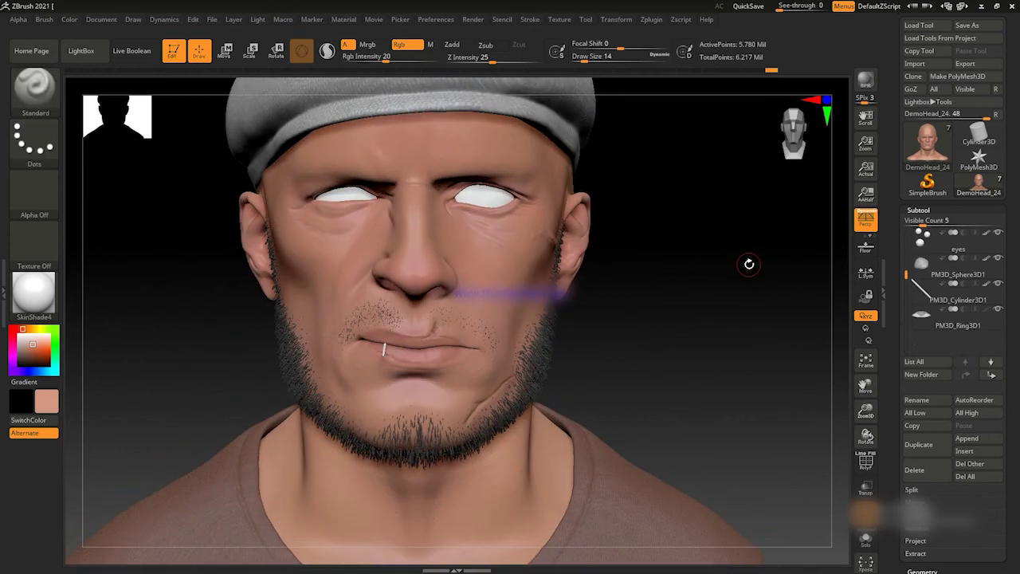